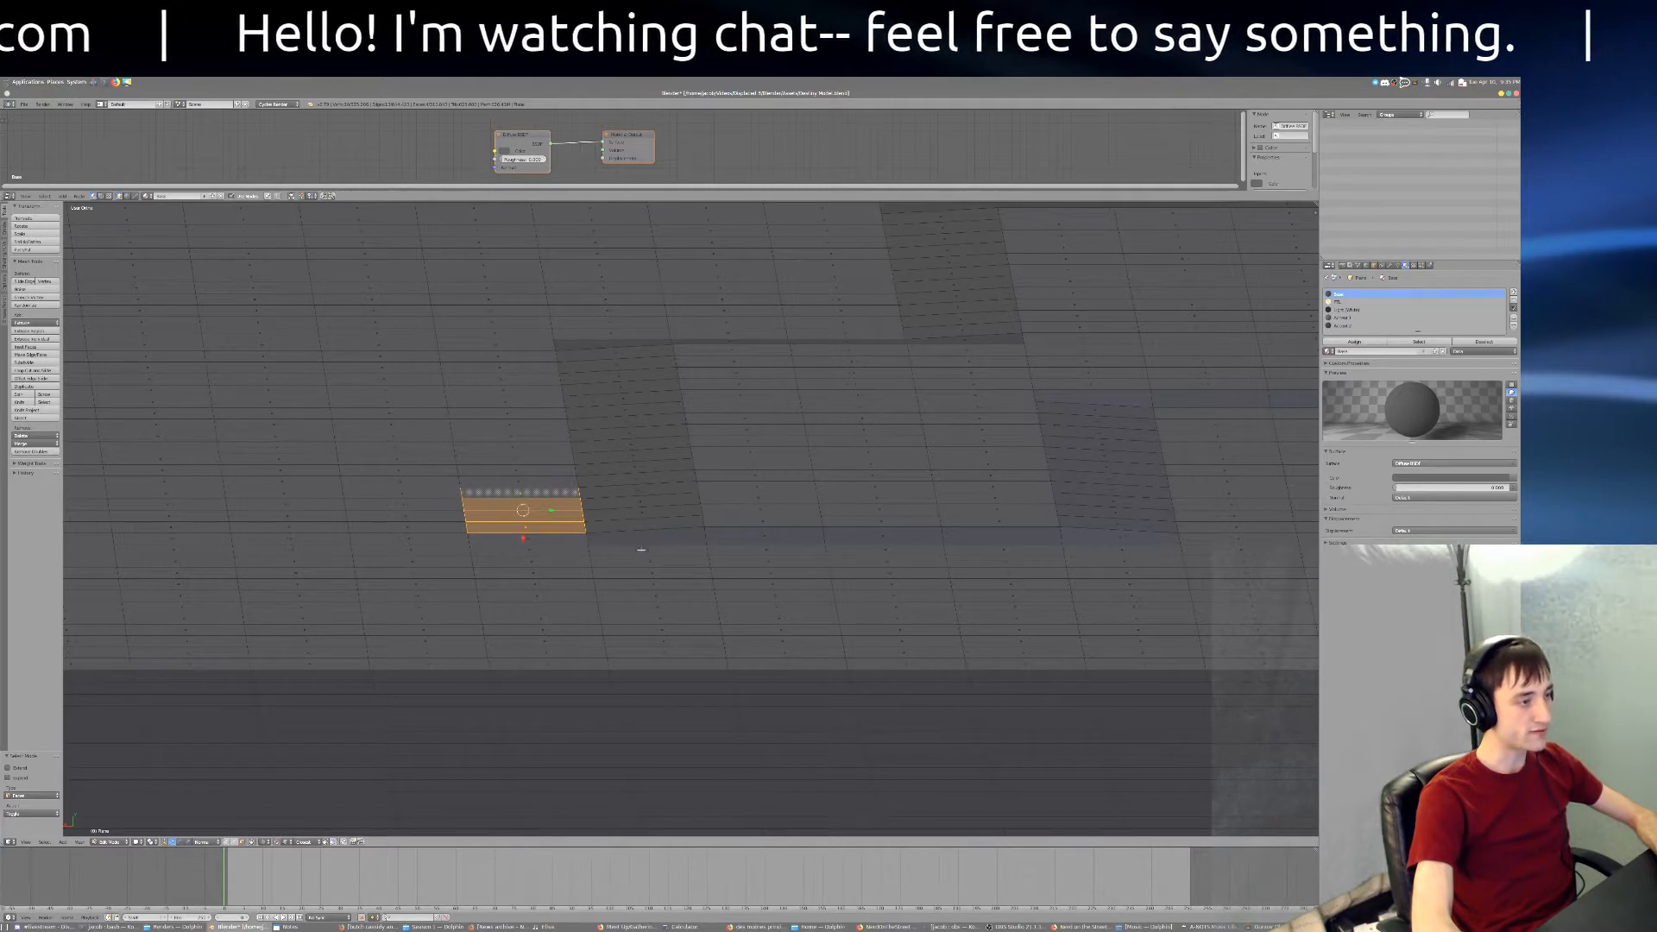
# Step: Extend the face selection with the neighbouring wall faces, row by row down to the dark area's upper border
pyautogui.hotkey('shift', 'd')
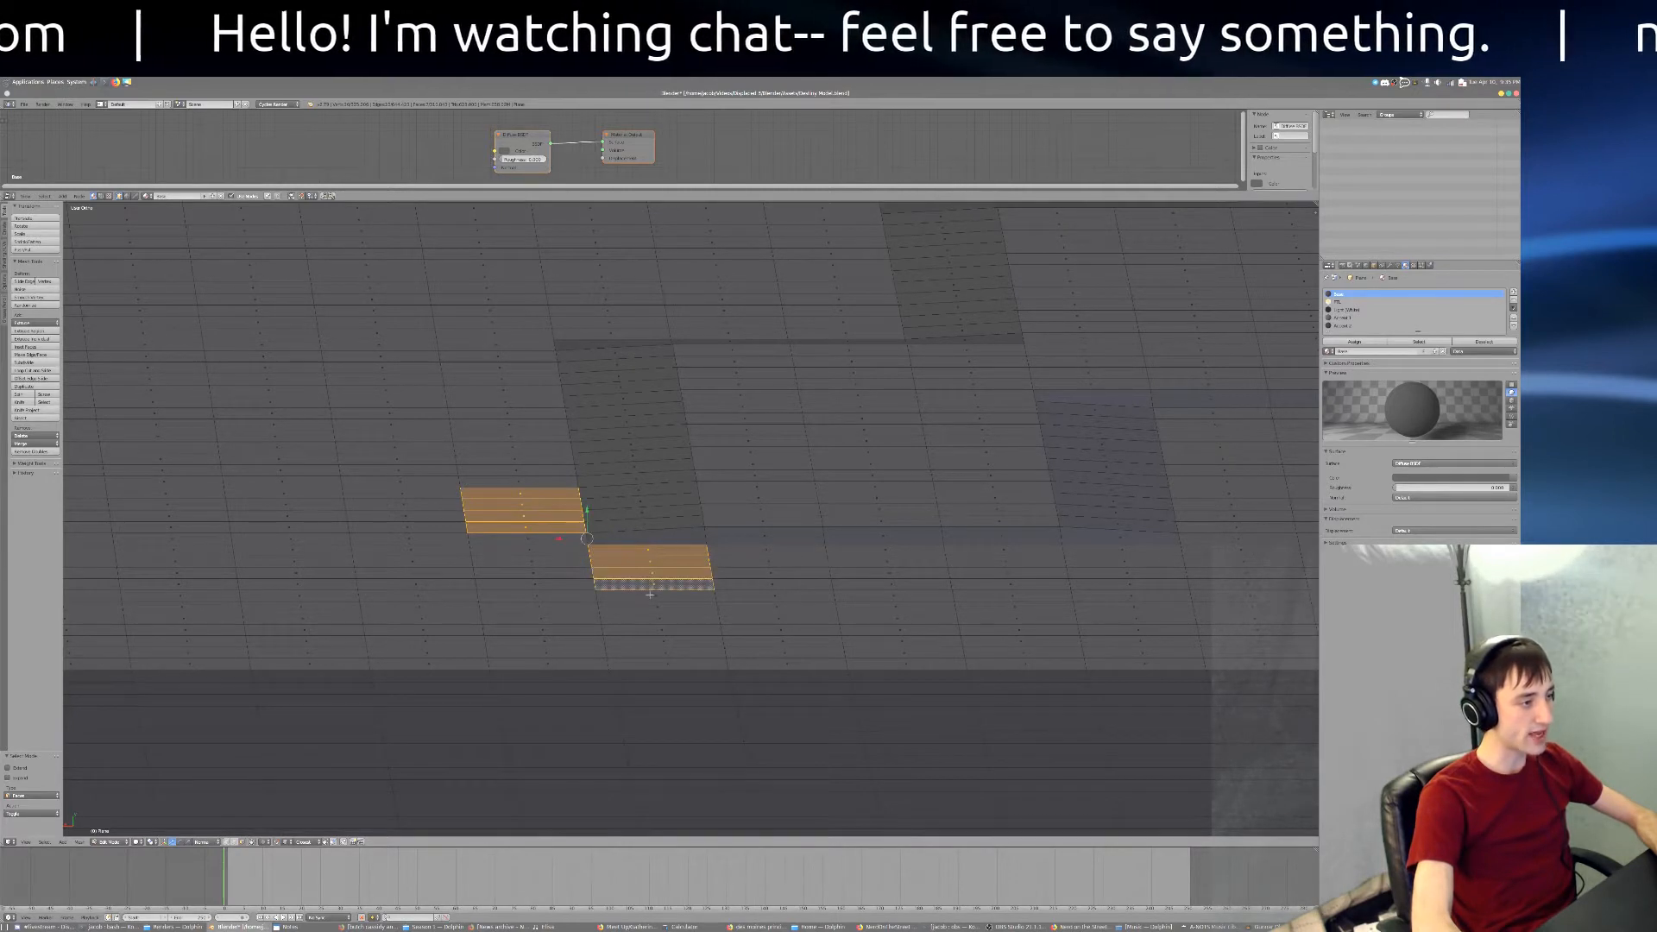
pyautogui.keyDown('shift'); pyautogui.rightClick(651, 598); pyautogui.keyUp('shift')
pyautogui.keyDown('shift'); pyautogui.rightClick(655, 610); pyautogui.keyUp('shift')
pyautogui.keyDown('shift'); pyautogui.rightClick(658, 622); pyautogui.keyUp('shift')
pyautogui.keyDown('shift'); pyautogui.rightClick(661, 634); pyautogui.keyUp('shift')
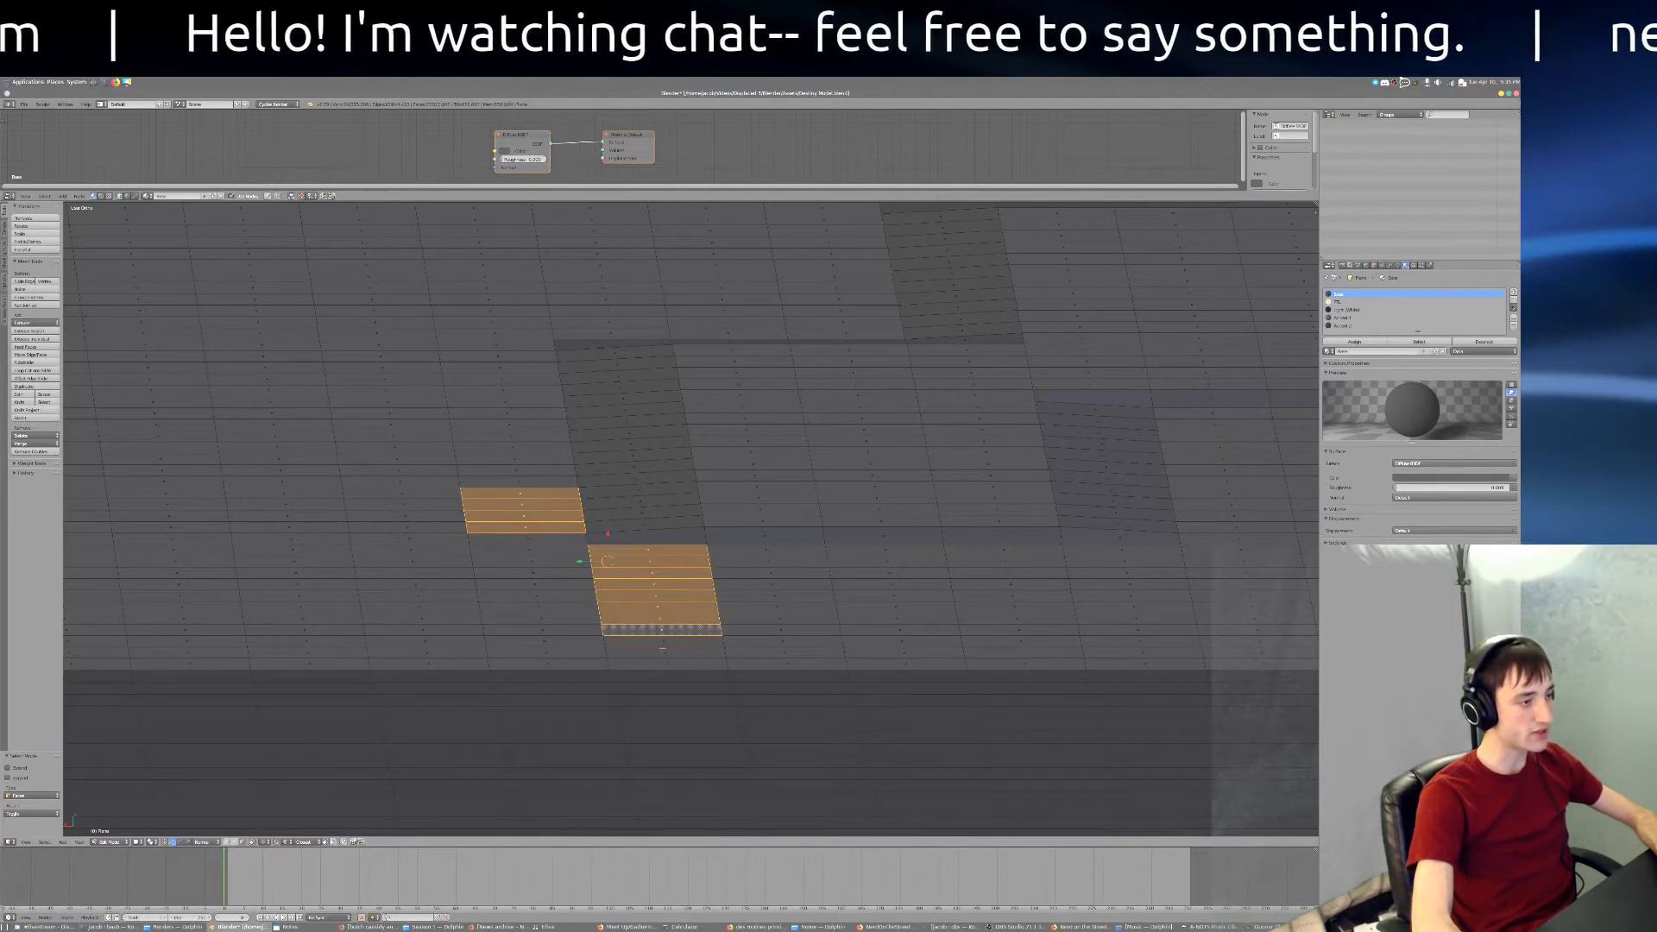
pyautogui.keyDown('shift'); pyautogui.rightClick(664, 641); pyautogui.keyUp('shift')
pyautogui.keyDown('shift'); pyautogui.rightClick(666, 652); pyautogui.keyUp('shift')
pyautogui.keyDown('shift'); pyautogui.rightClick(669, 662); pyautogui.keyUp('shift')
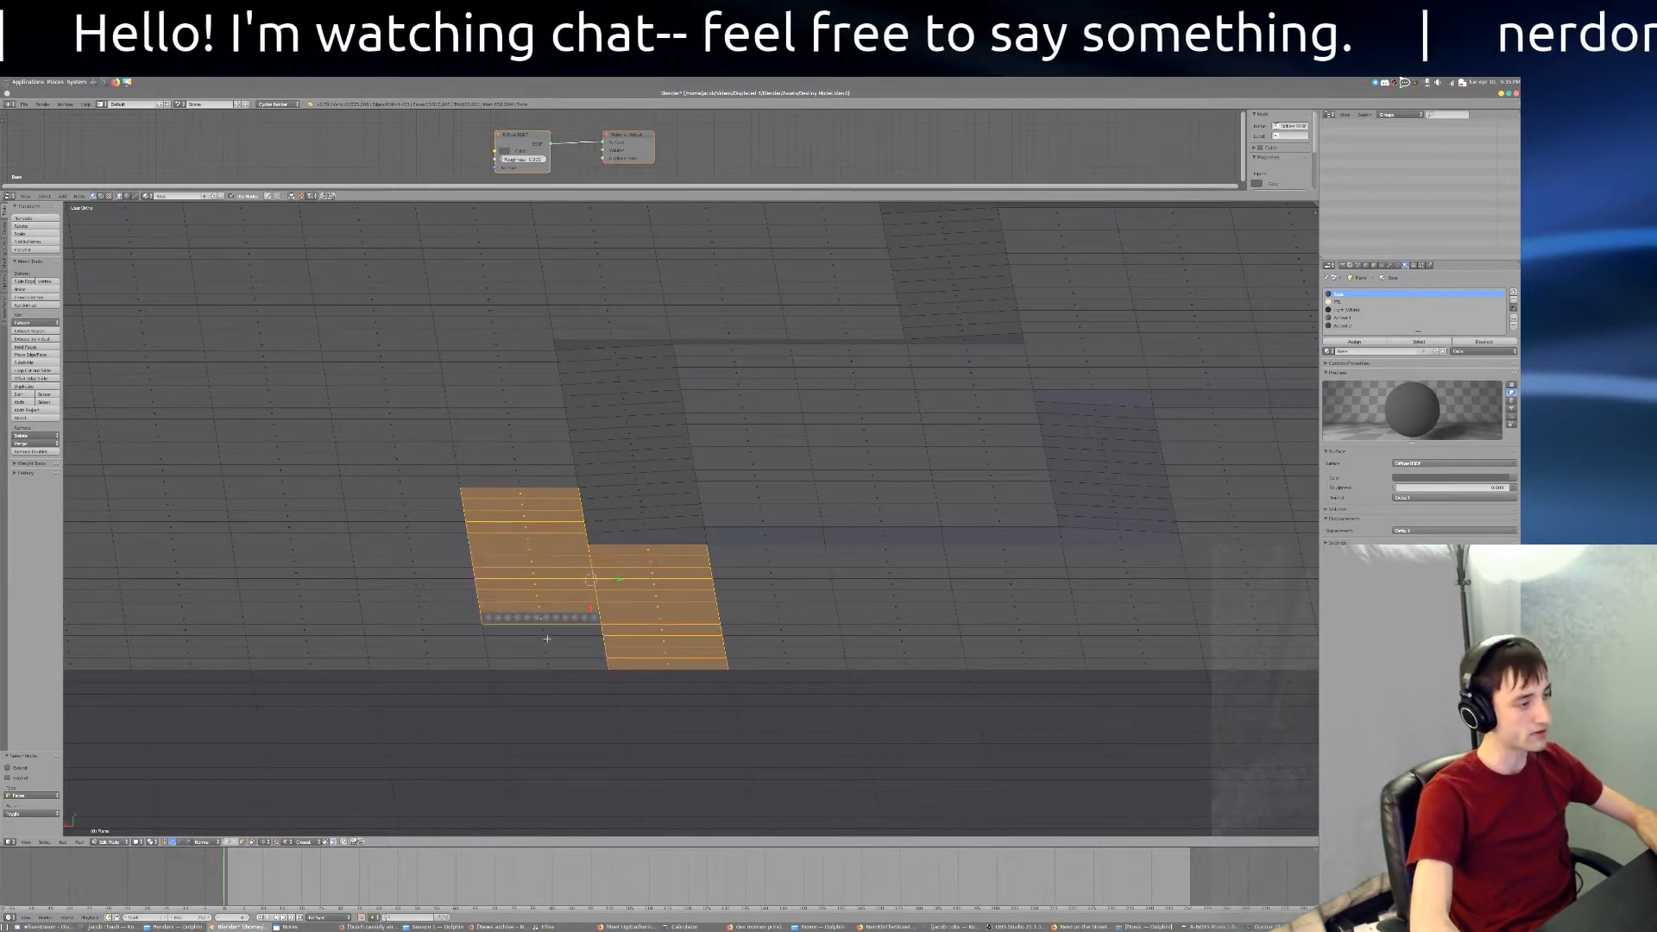
pyautogui.keyDown('shift'); pyautogui.rightClick(545, 631); pyautogui.keyUp('shift')
pyautogui.keyDown('shift'); pyautogui.rightClick(548, 642); pyautogui.keyUp('shift')
pyautogui.keyDown('shift'); pyautogui.rightClick(550, 652); pyautogui.keyUp('shift')
pyautogui.keyDown('shift'); pyautogui.rightClick(548, 663); pyautogui.keyUp('shift')
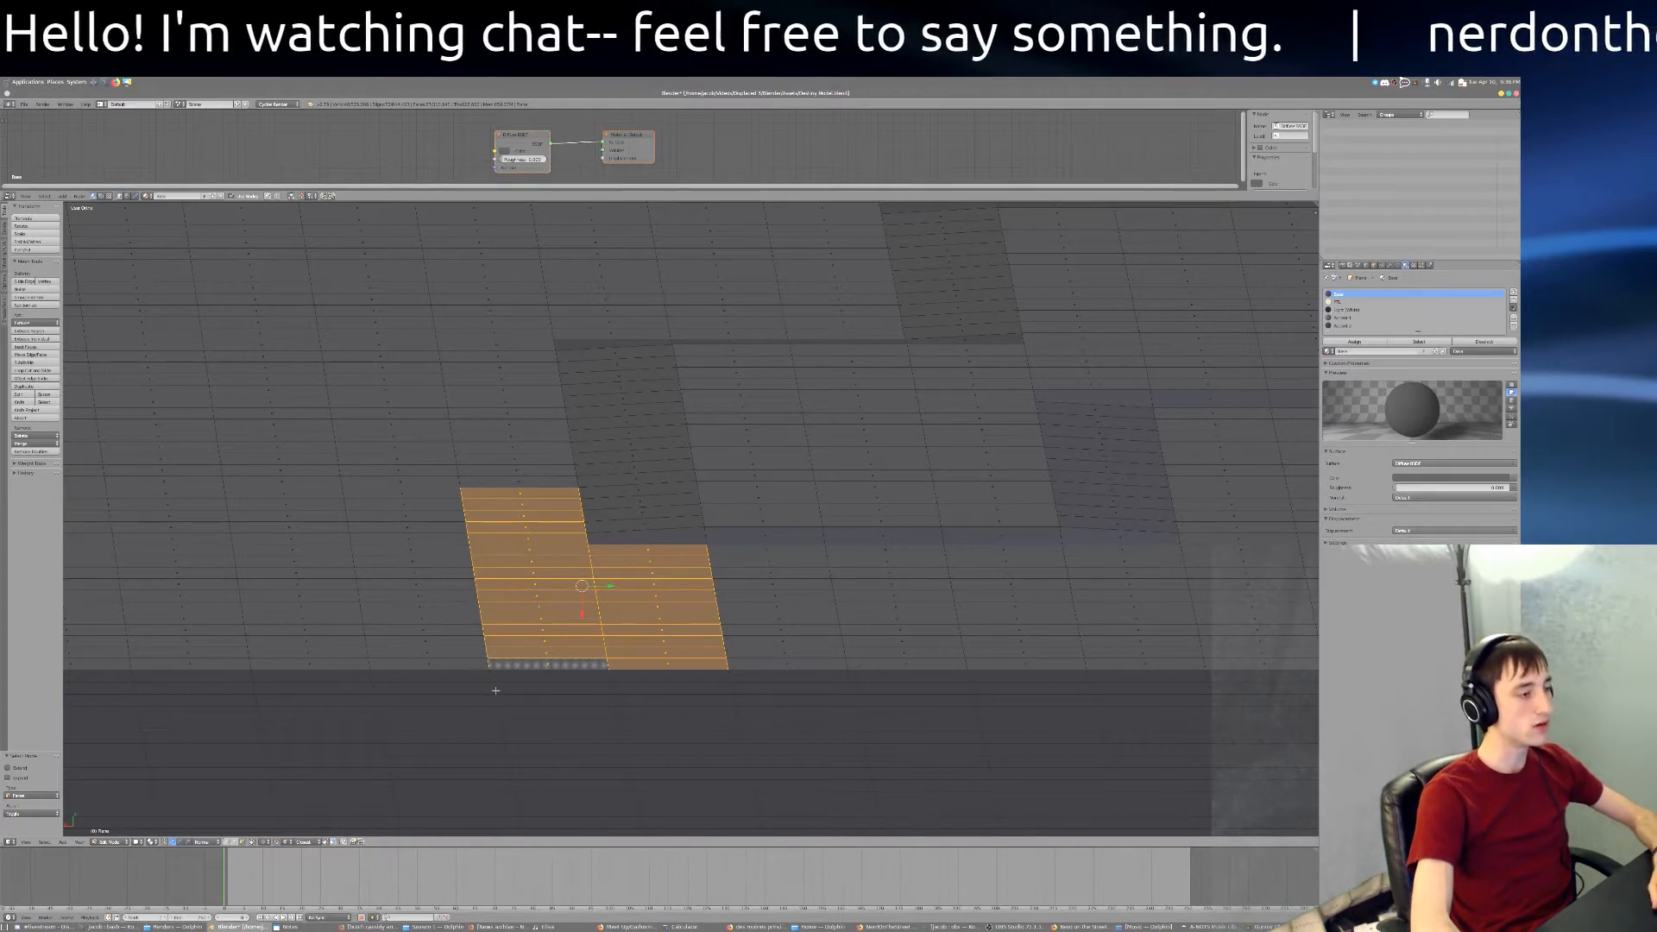
# Step: Select the large dark face below the wall grid to examine its extent and clear the selection
pyautogui.rightClick(496, 691)
pyautogui.scroll(-6, 619, 742)
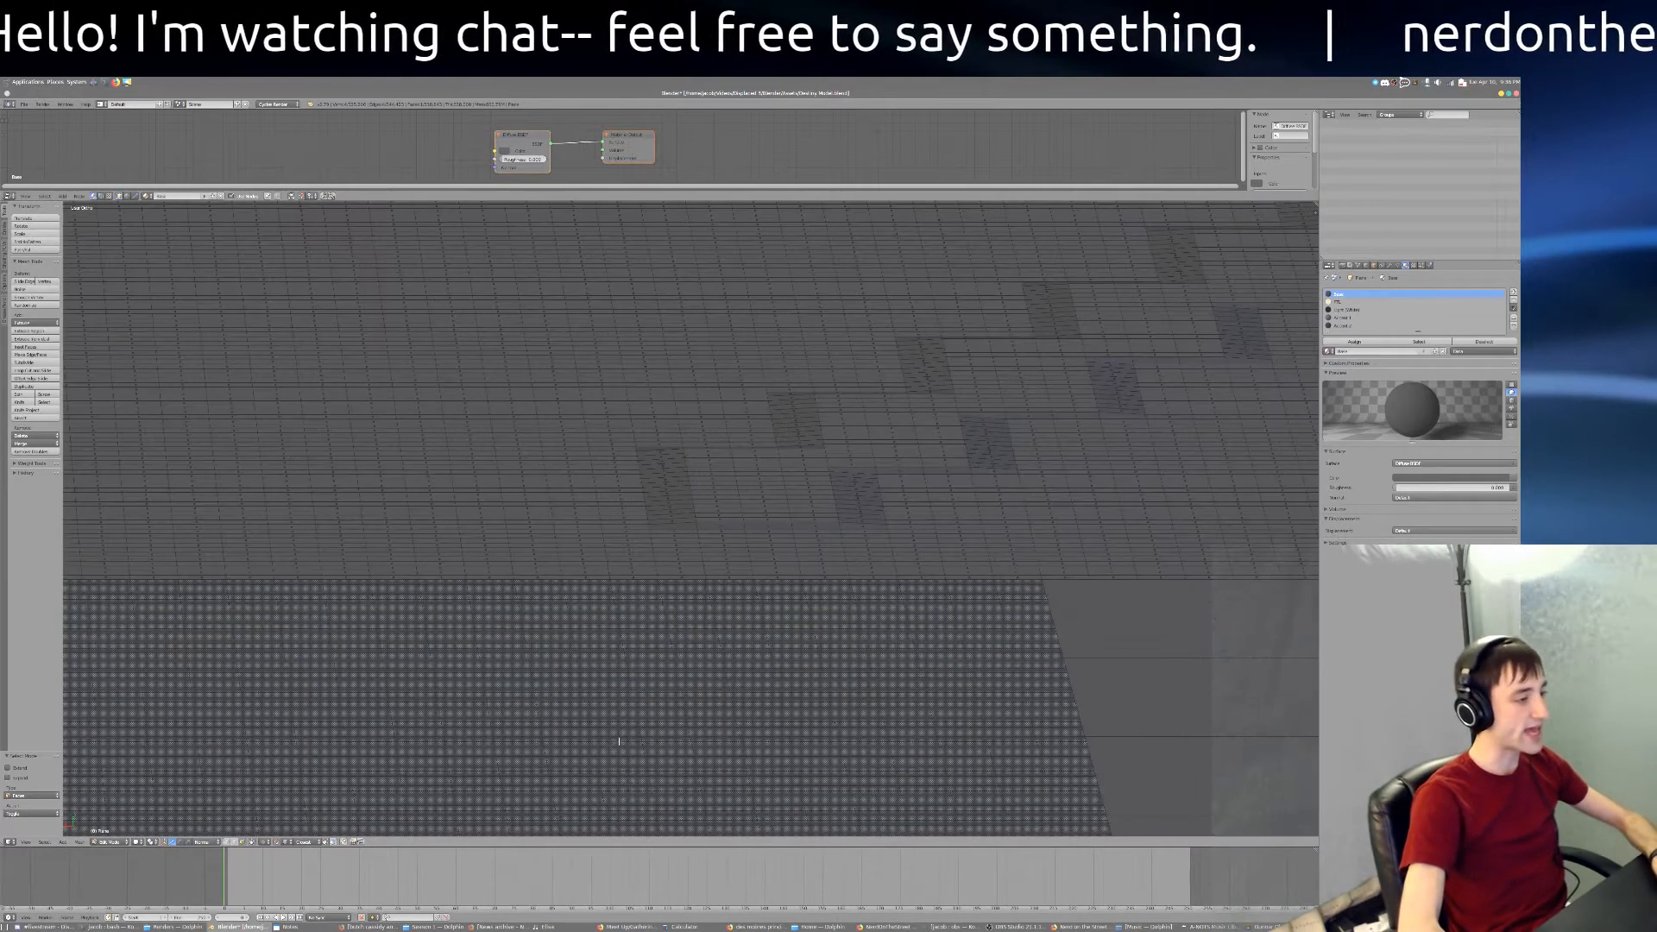
pyautogui.scroll(6, 619, 742)
pyautogui.press('a')
# Step: Try to fill a new face from three edges at the dark area's upper border using Edge selection mode
pyautogui.hotkey('ctrl', 'Tab')
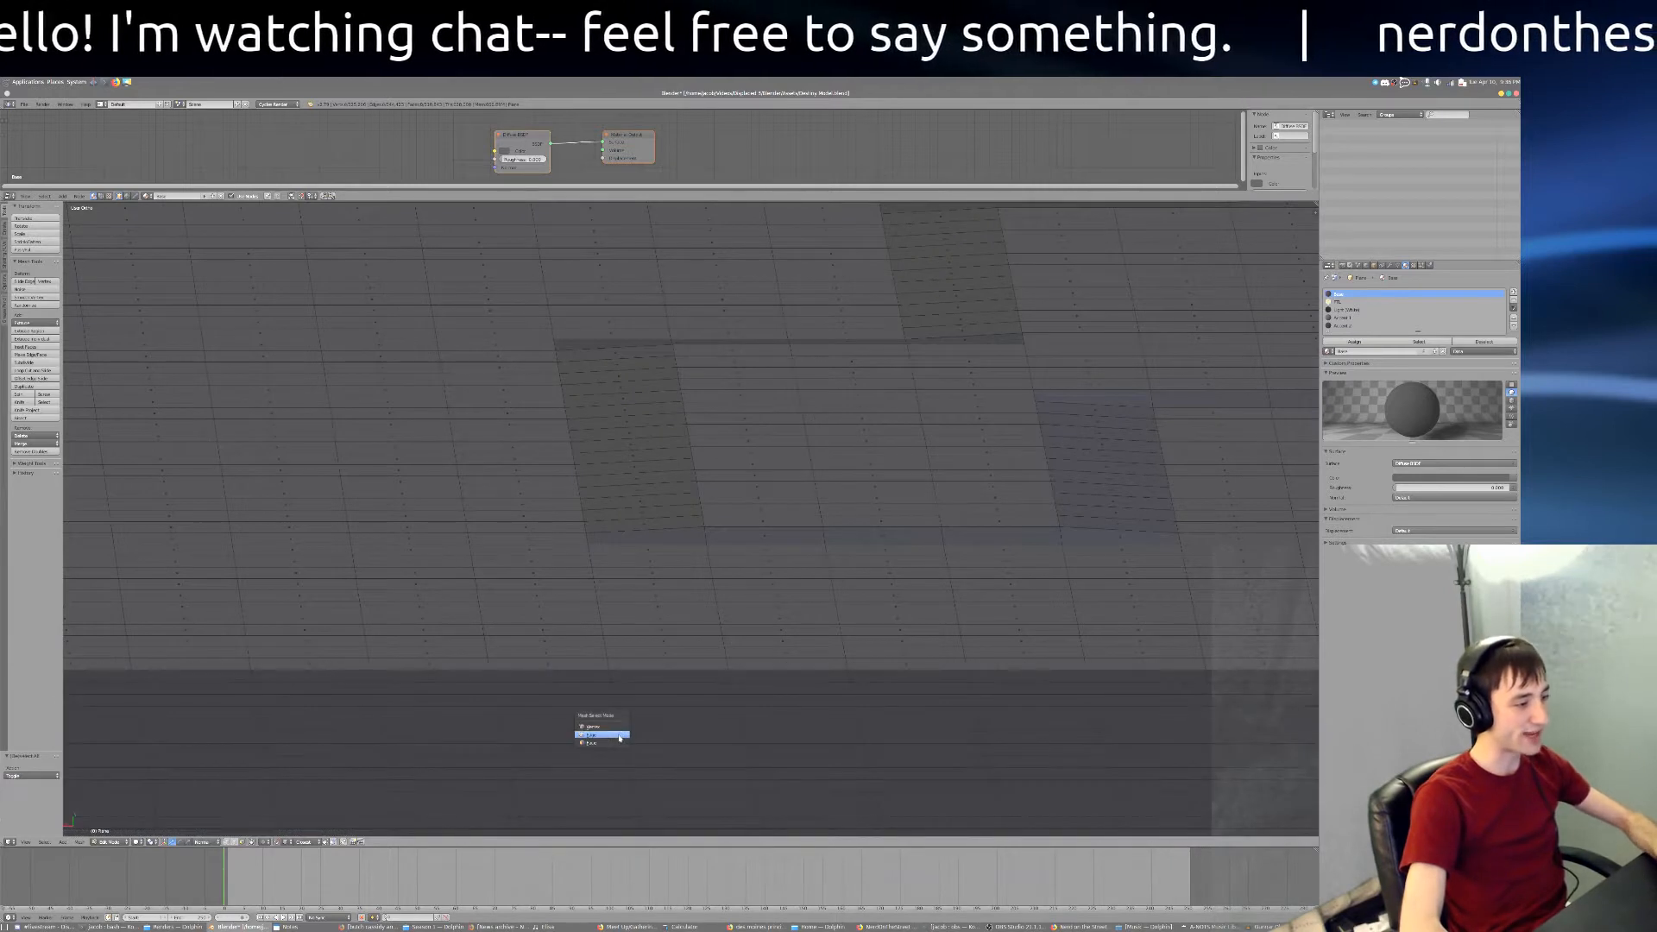
pyautogui.click(614, 737)
pyautogui.moveTo(614, 743); pyautogui.dragTo(1025, 337, button='middle')
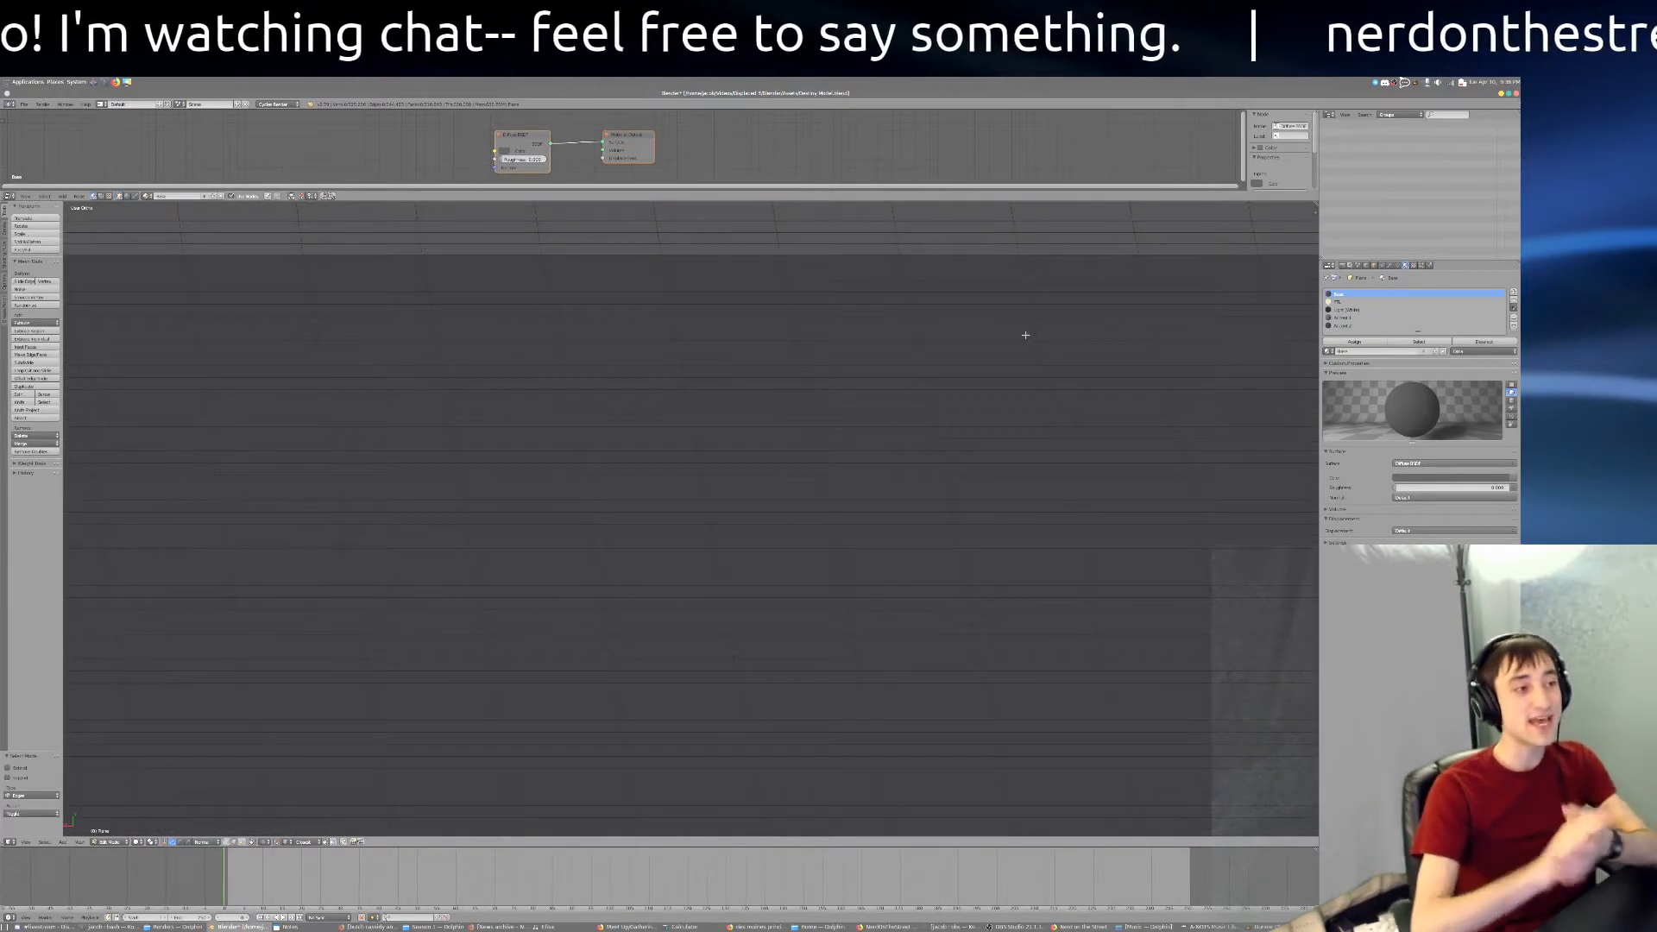
pyautogui.scroll(4, 746, 332)
pyautogui.keyDown('shift'); pyautogui.moveTo(678, 233); pyautogui.dragTo(798, 701, button='middle'); pyautogui.keyUp('shift')
pyautogui.rightClick(640, 443)
pyautogui.keyDown('shift'); pyautogui.rightClick(511, 461); pyautogui.keyUp('shift')
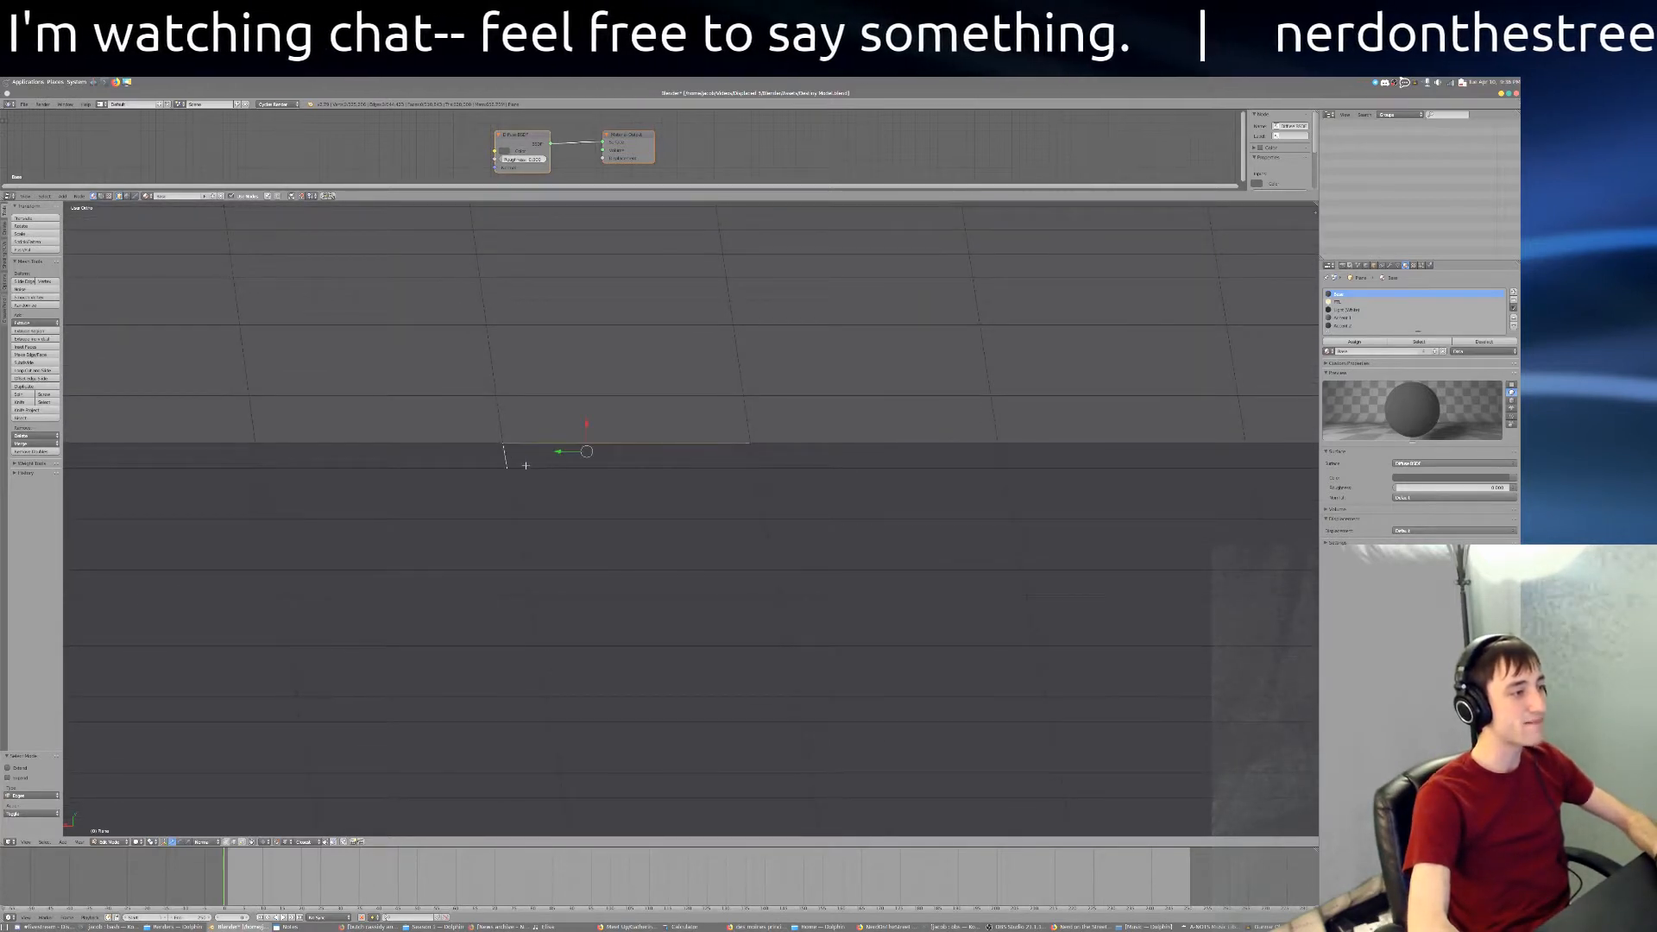
pyautogui.keyDown('shift'); pyautogui.rightClick(595, 470); pyautogui.keyUp('shift')
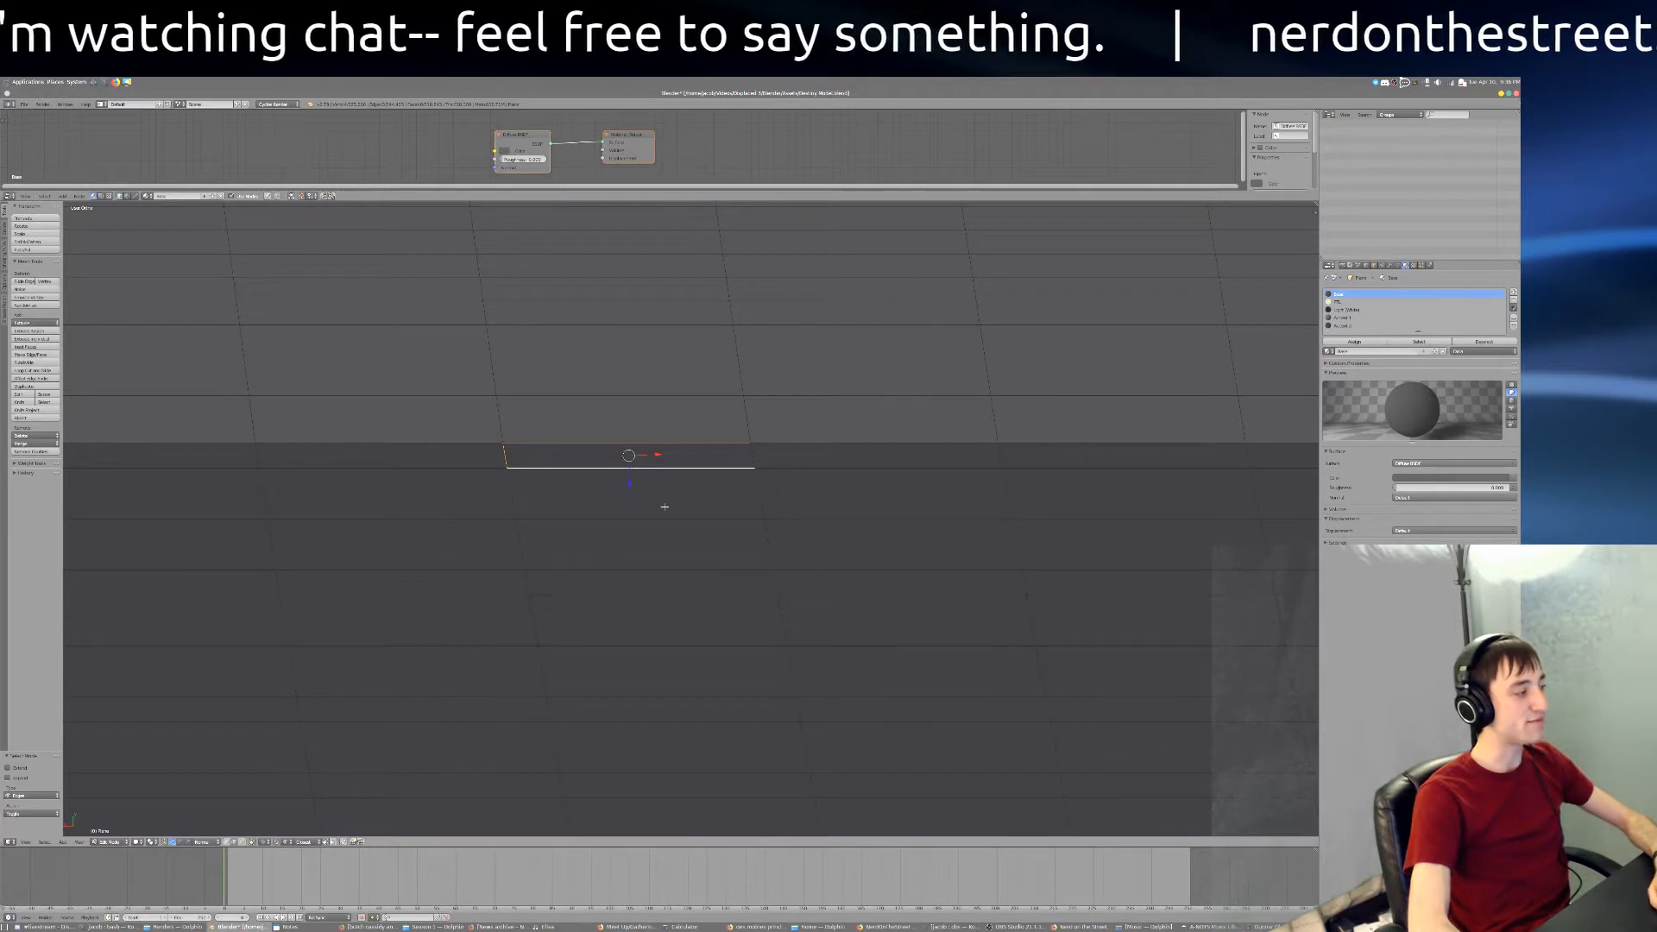
pyautogui.press('f')
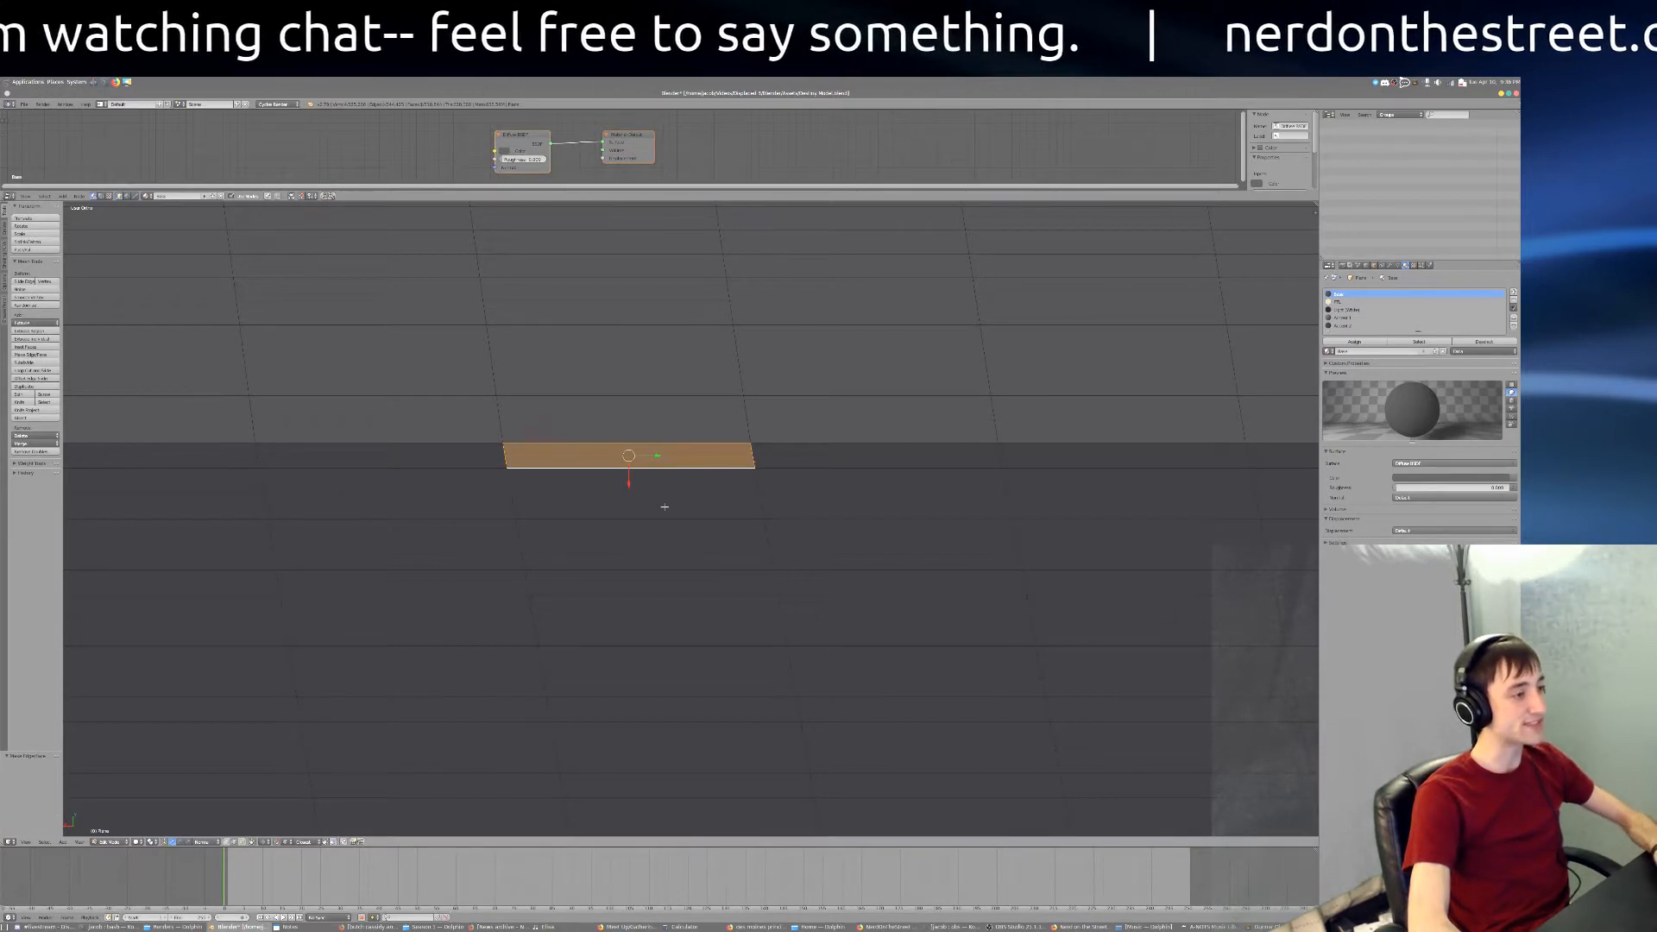
pyautogui.hotkey('ctrl', 'z')
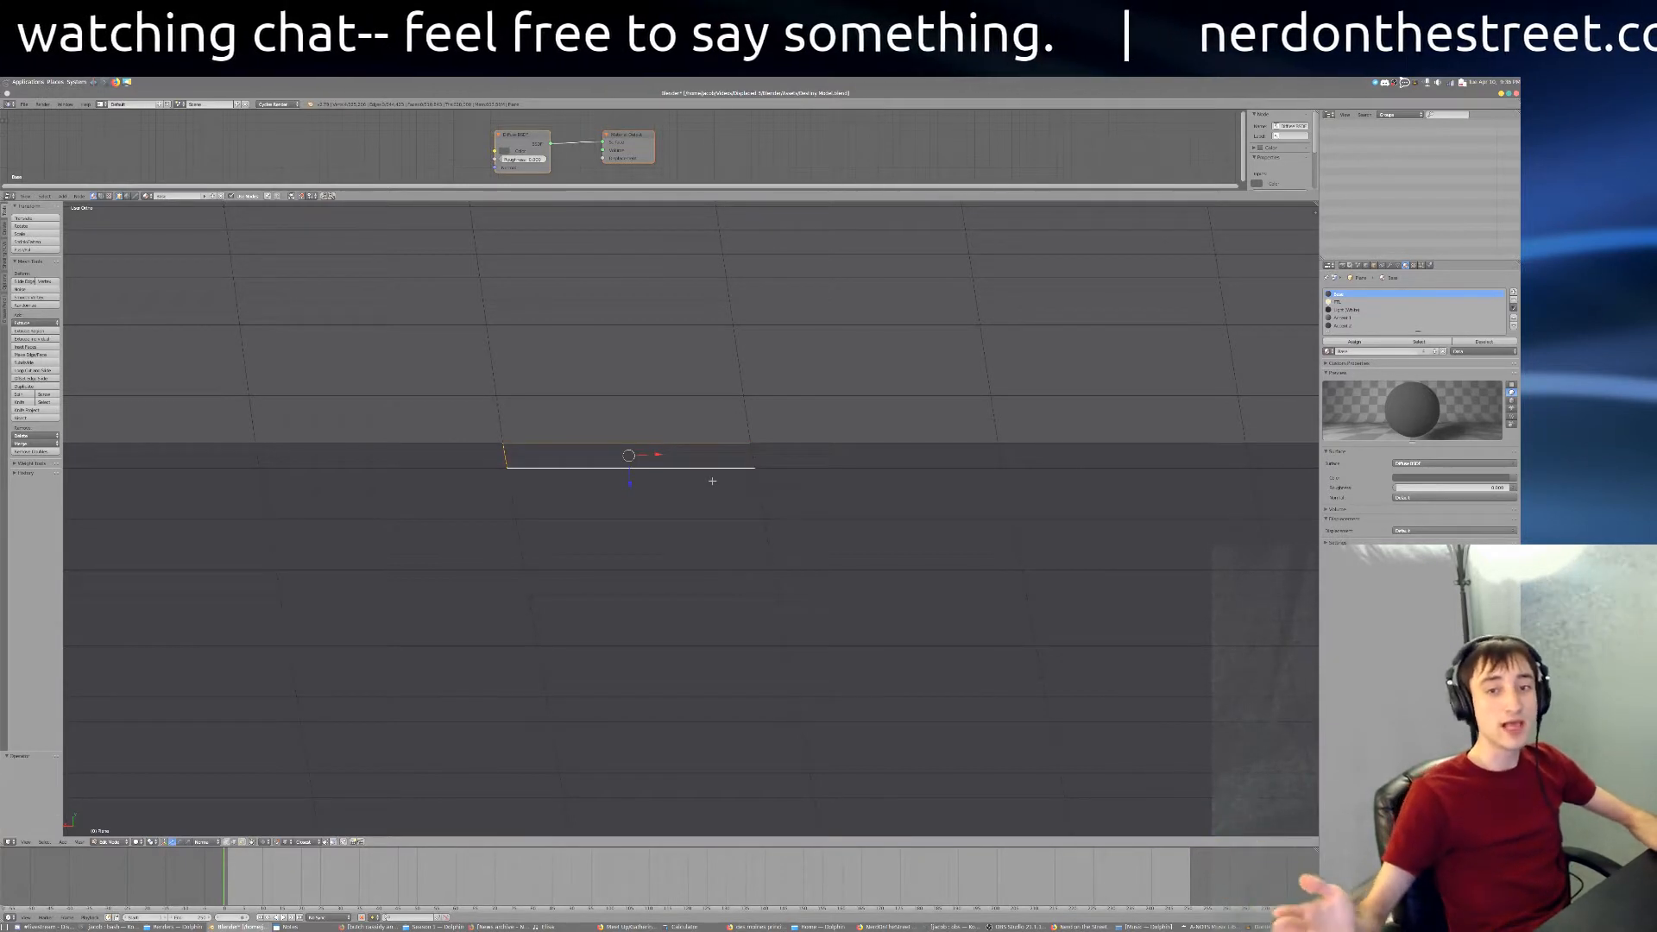
pyautogui.press('a')
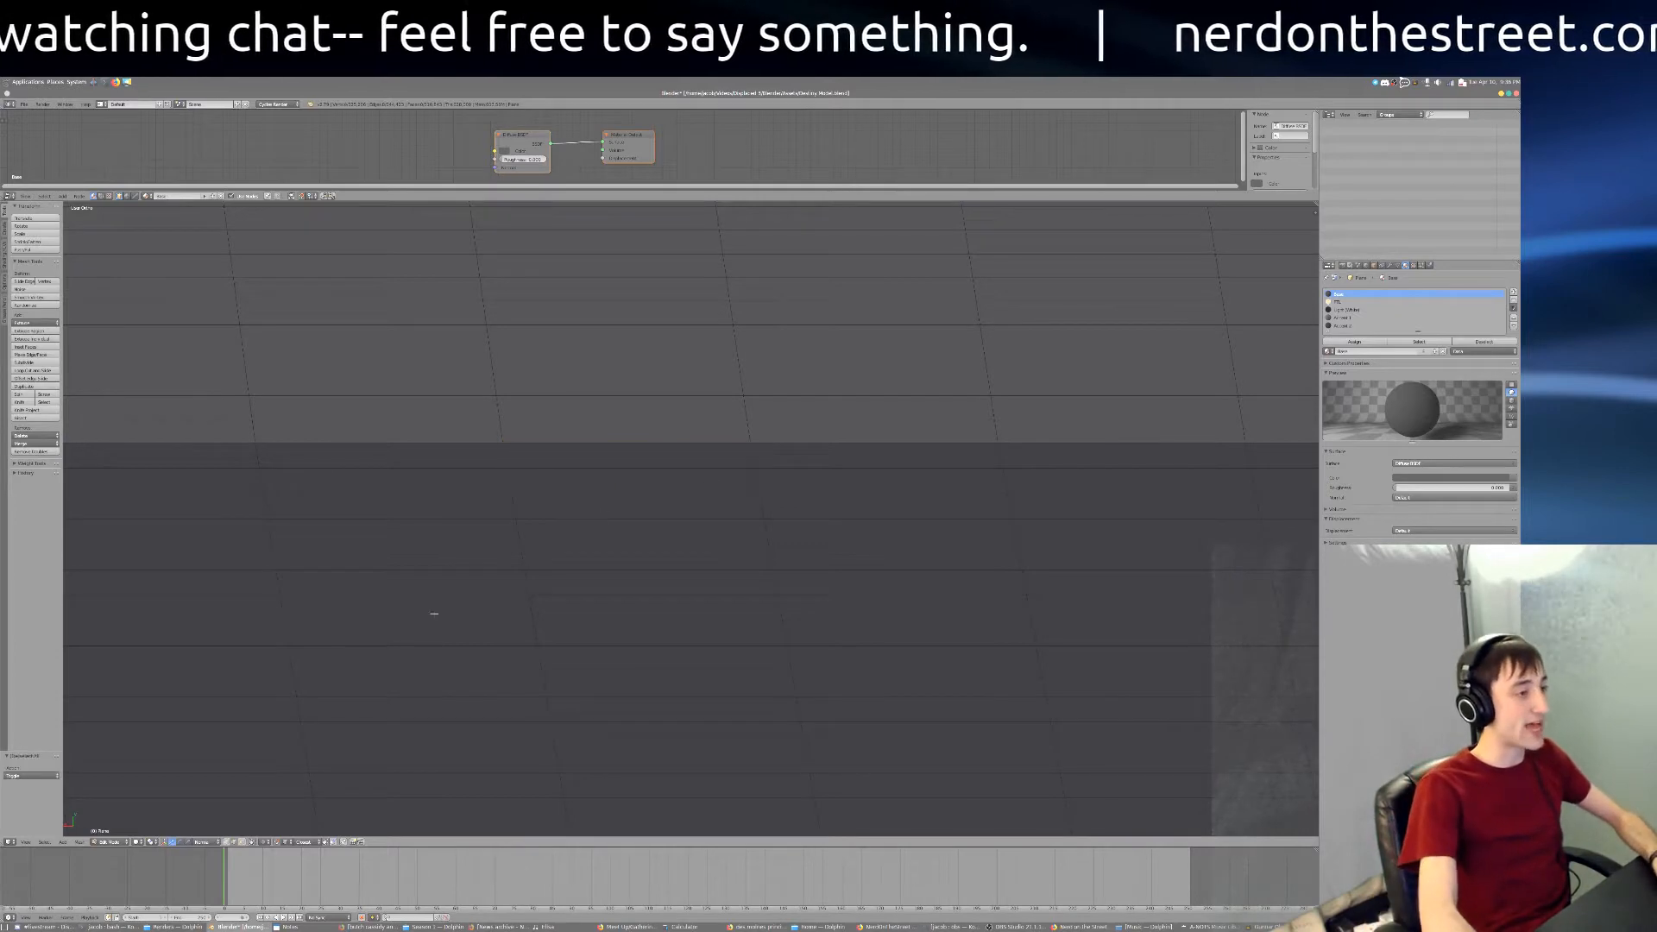
# Step: Pick an edge at the dark section's upper corner, switch to Vertex selection mode and clear the selection
pyautogui.scroll(-5, 370, 627)
pyautogui.keyDown('shift'); pyautogui.moveTo(891, 658); pyautogui.dragTo(222, 547, button='middle'); pyautogui.keyUp('shift')
pyautogui.scroll(3, 229, 521)
pyautogui.keyDown('shift'); pyautogui.moveTo(588, 615); pyautogui.dragTo(1079, 763, button='middle'); pyautogui.keyUp('shift')
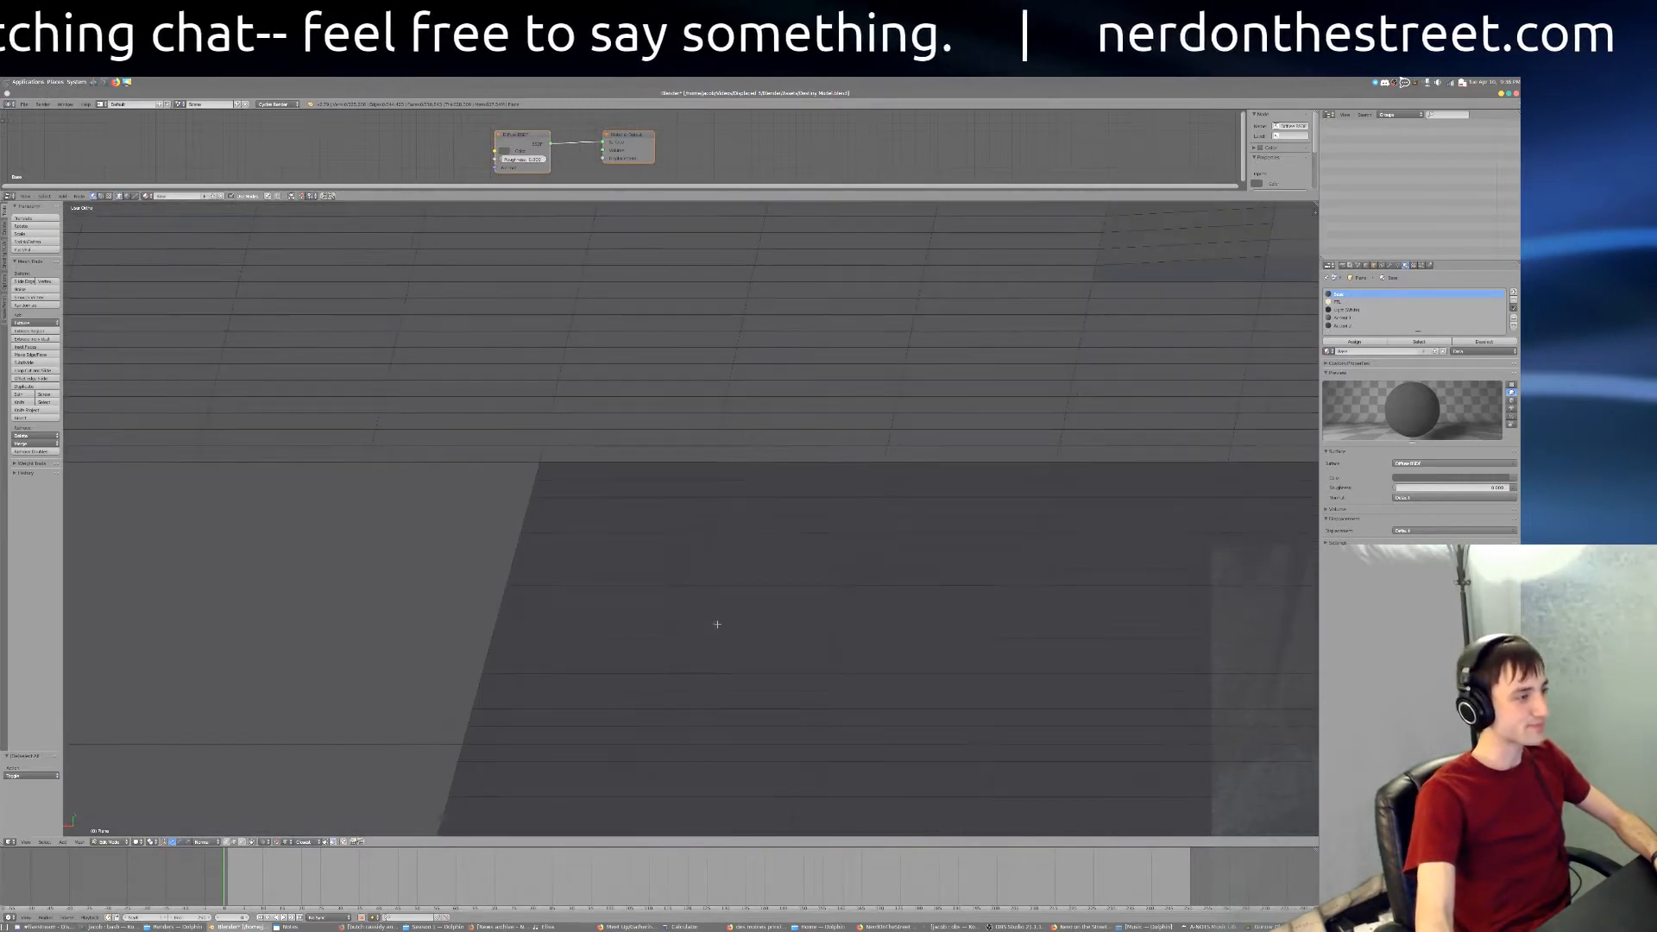
pyautogui.scroll(1, 691, 601)
pyautogui.scroll(-1, 679, 569)
pyautogui.keyDown('shift'); pyautogui.moveTo(676, 554); pyautogui.dragTo(631, 439, button='middle'); pyautogui.keyUp('shift')
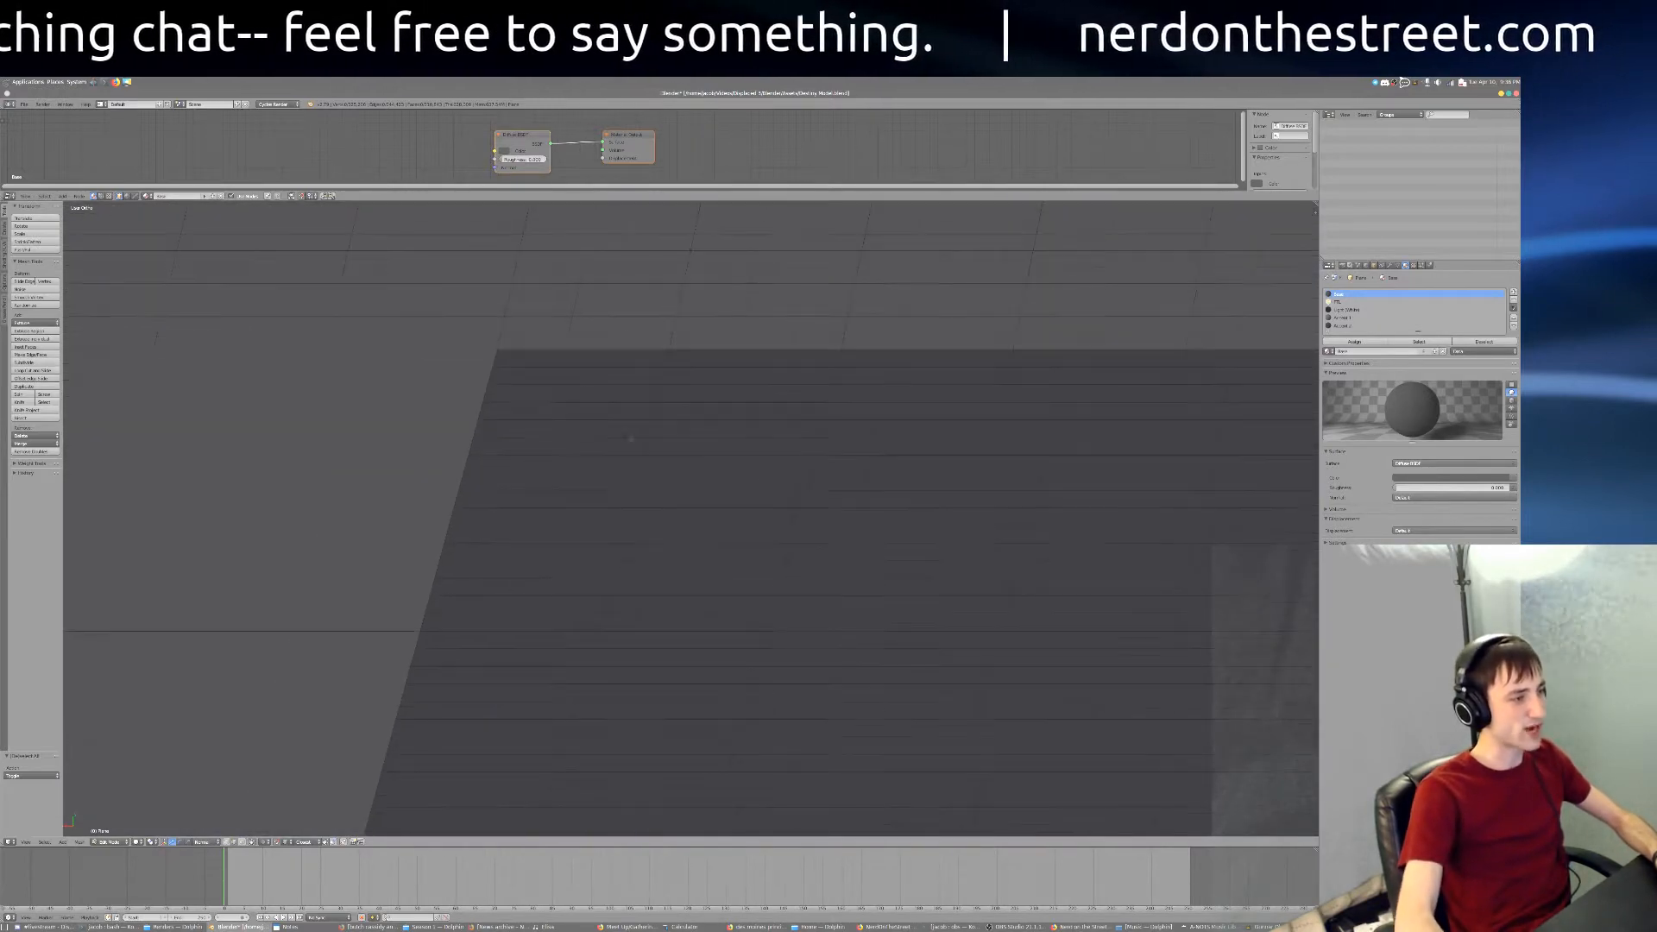
pyautogui.rightClick(578, 366)
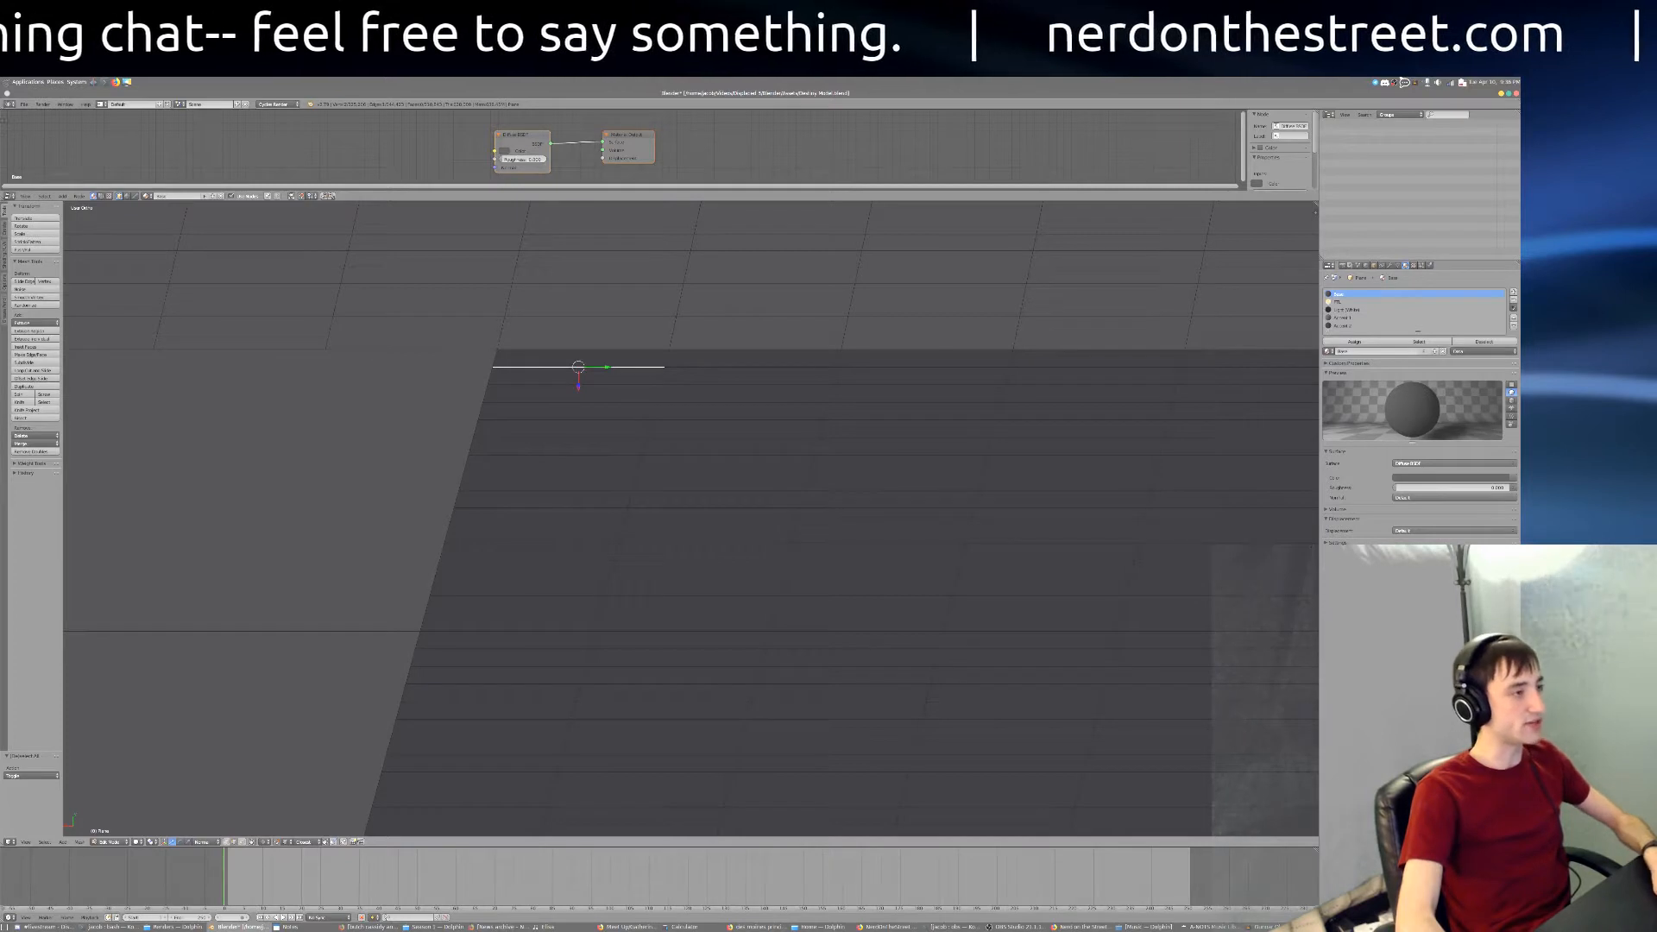
pyautogui.hotkey('ctrl', 'Tab')
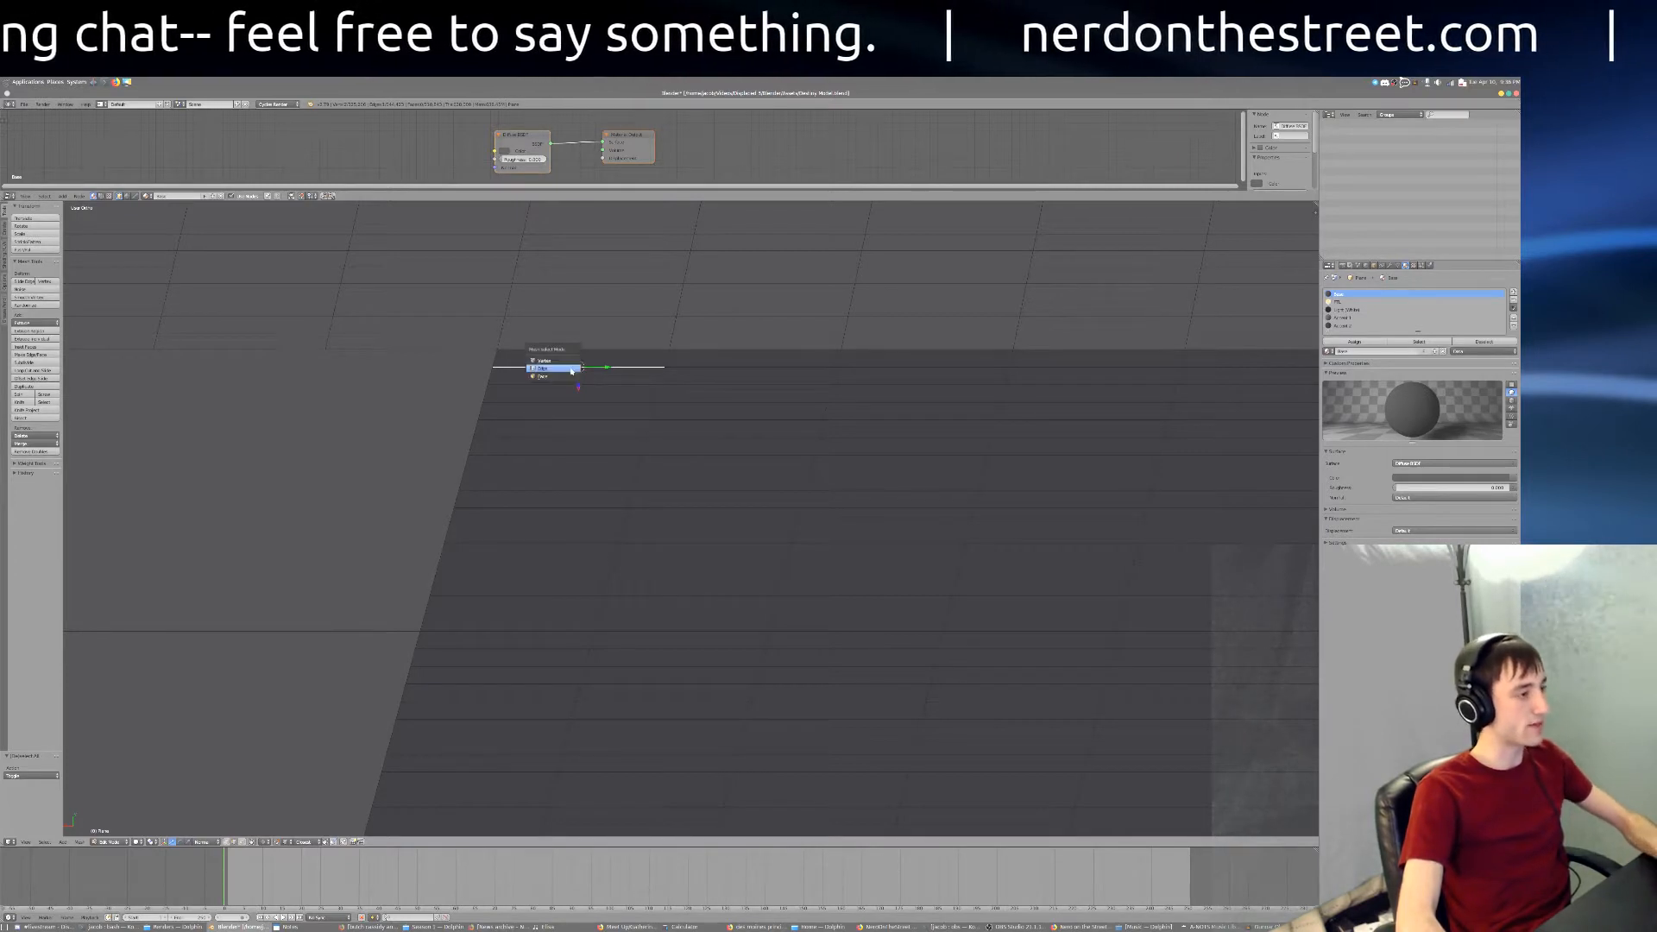
pyautogui.click(554, 361)
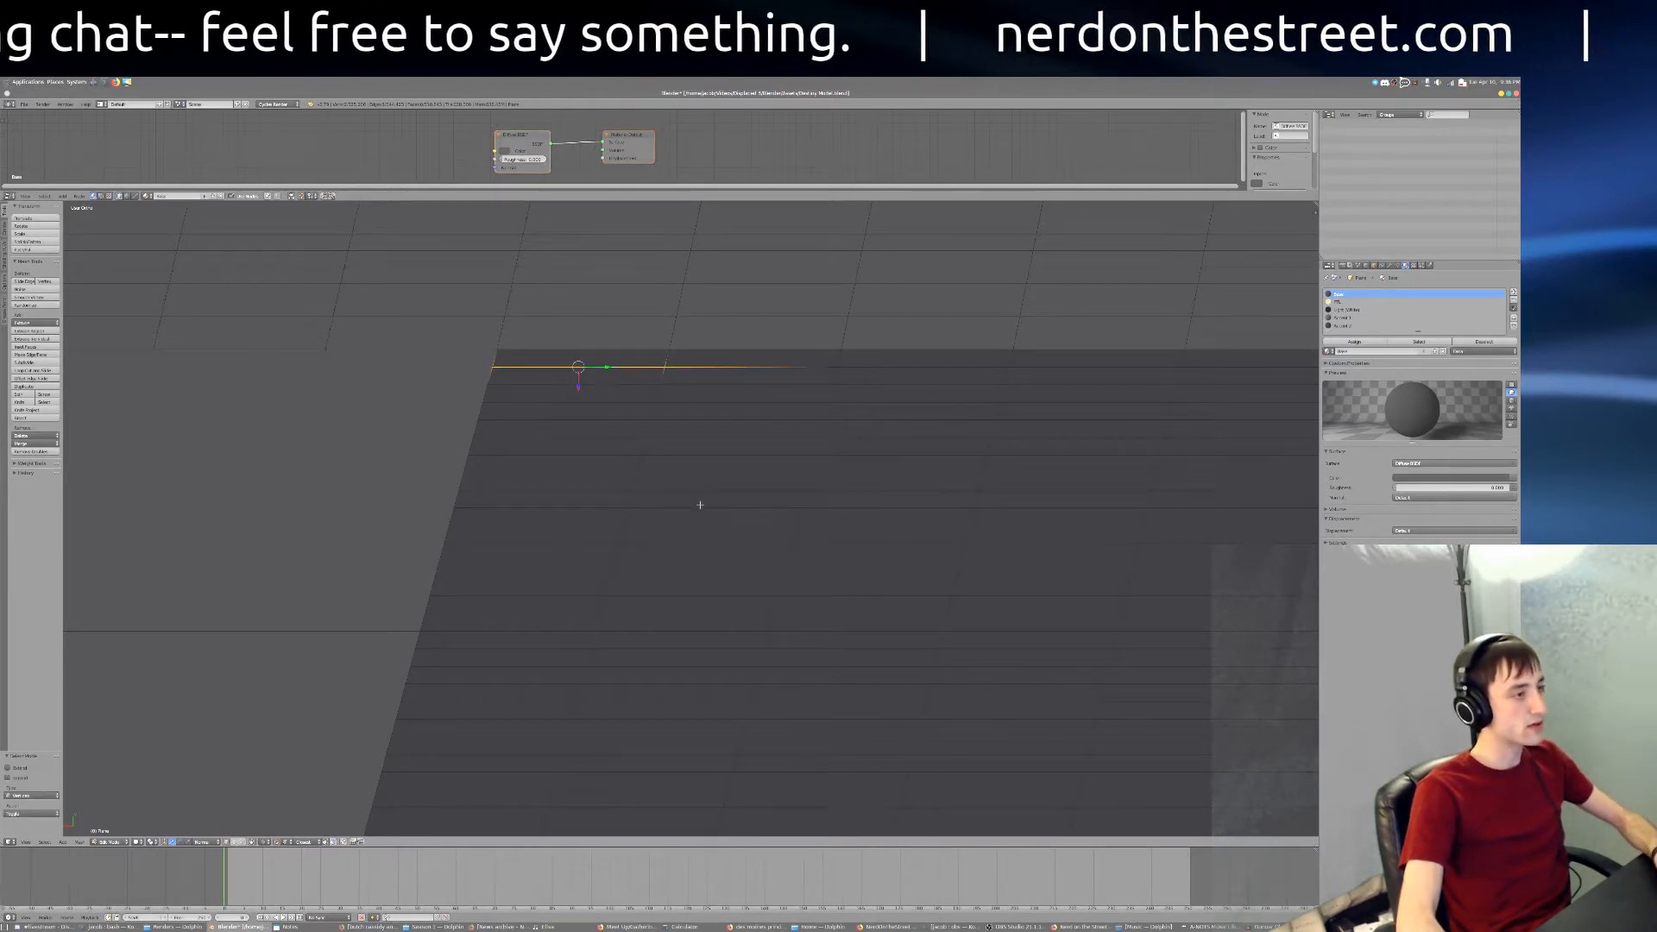
pyautogui.press('a')
# Step: Box-select all vertices of the dark lower section, run Remove Doubles on them and clear the selection
pyautogui.scroll(-9, 895, 578)
pyautogui.keyDown('shift'); pyautogui.moveTo(1113, 704); pyautogui.dragTo(569, 492, button='middle'); pyautogui.keyUp('shift')
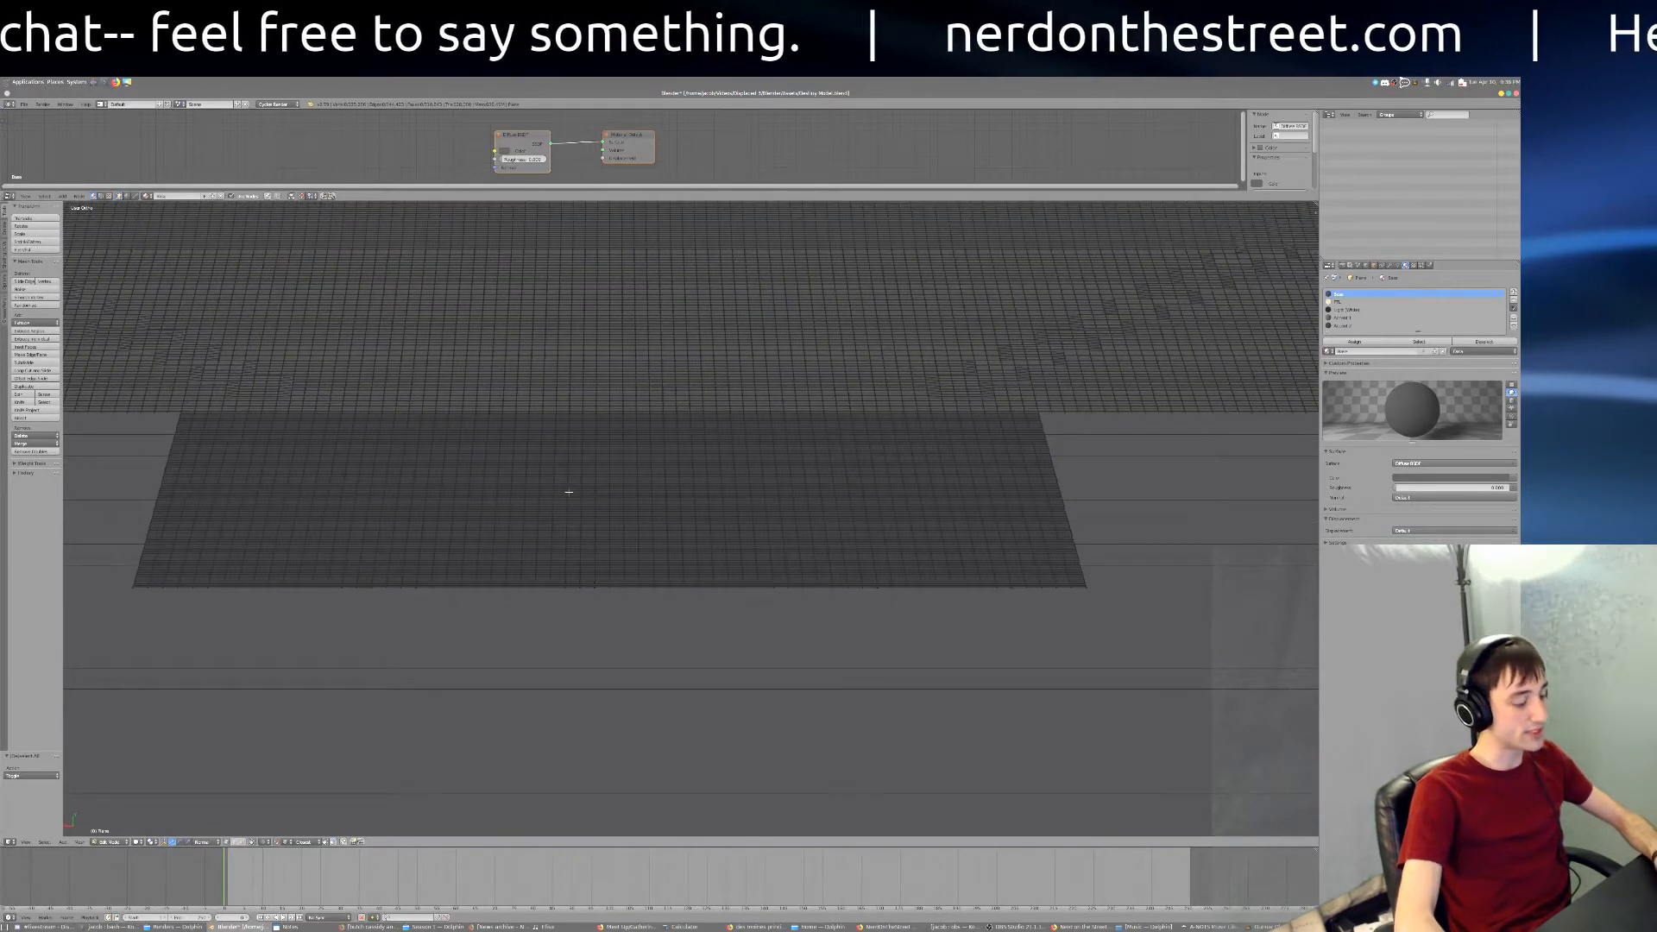
pyautogui.press('n')
pyautogui.press('n')
pyautogui.press('t')
pyautogui.keyDown('shift'); pyautogui.moveTo(471, 503); pyautogui.dragTo(547, 491, button='middle'); pyautogui.keyUp('shift')
pyautogui.scroll(1, 606, 523)
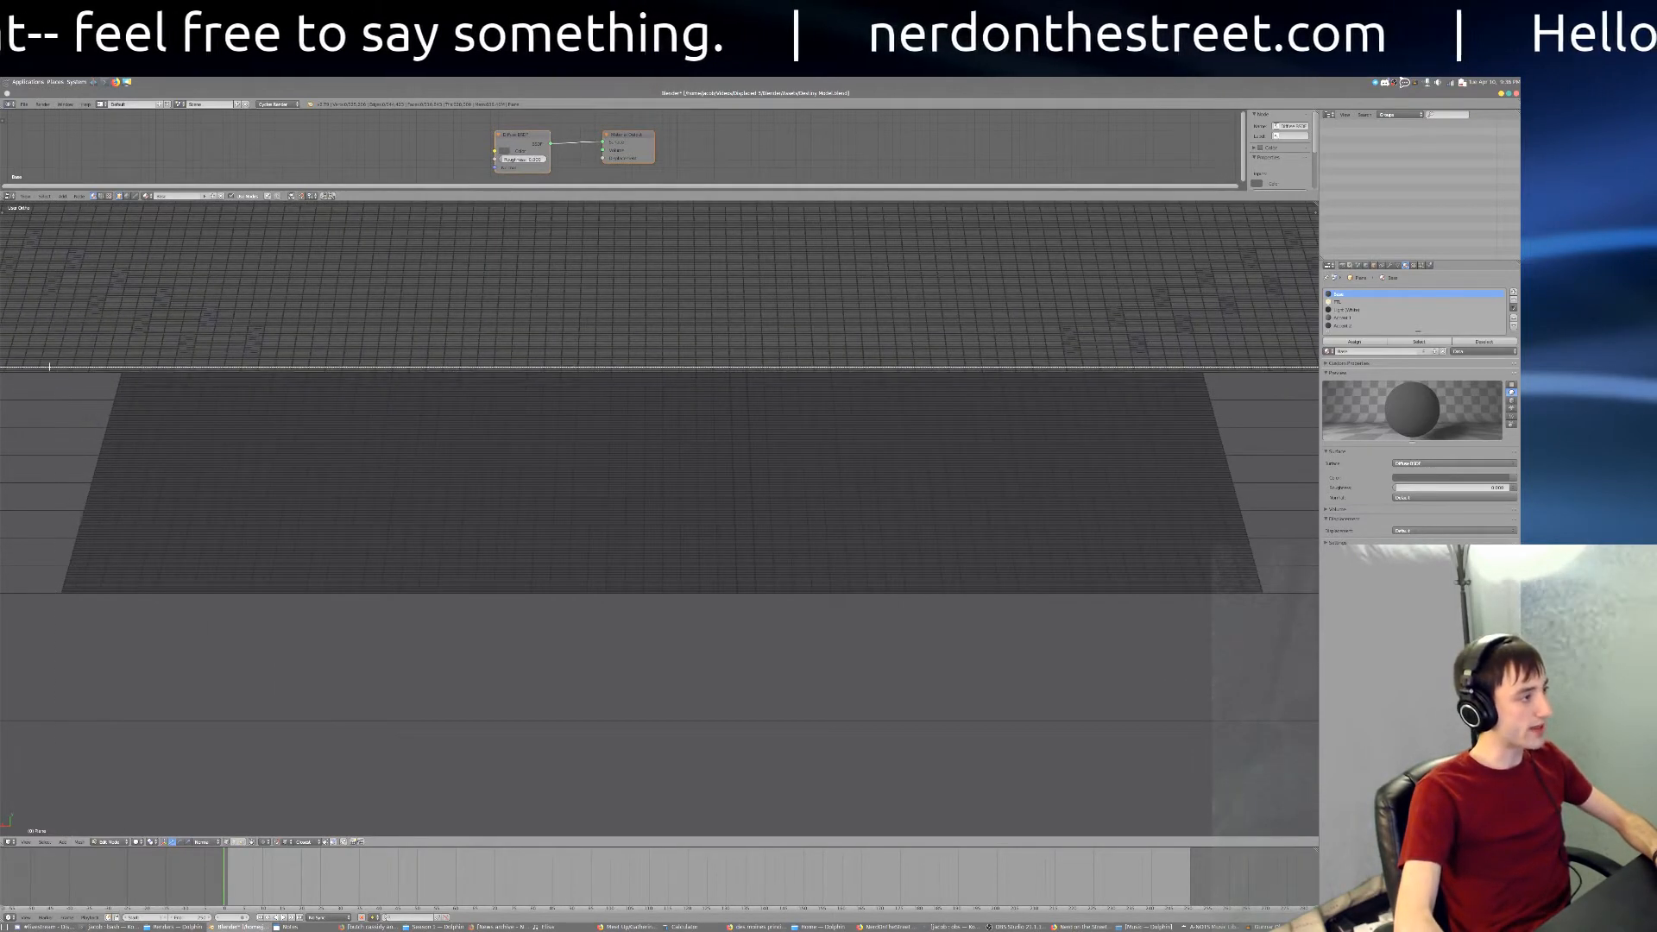
pyautogui.moveTo(49, 367); pyautogui.dragTo(1294, 645)
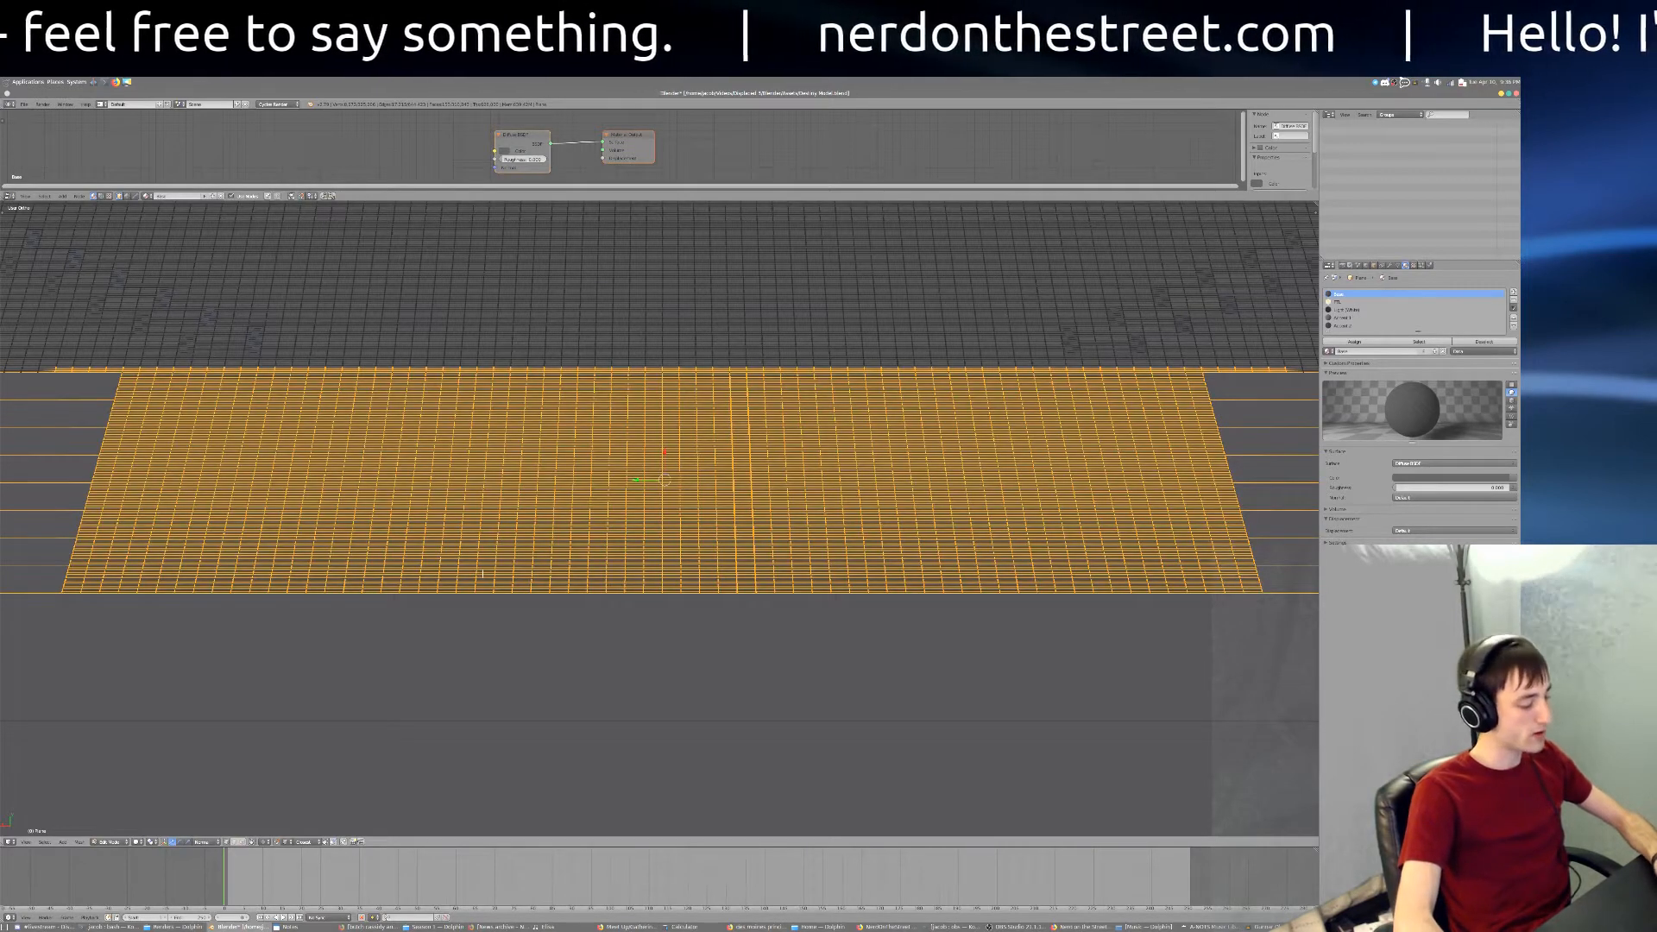
pyautogui.press('n')
pyautogui.press('n')
pyautogui.press('t')
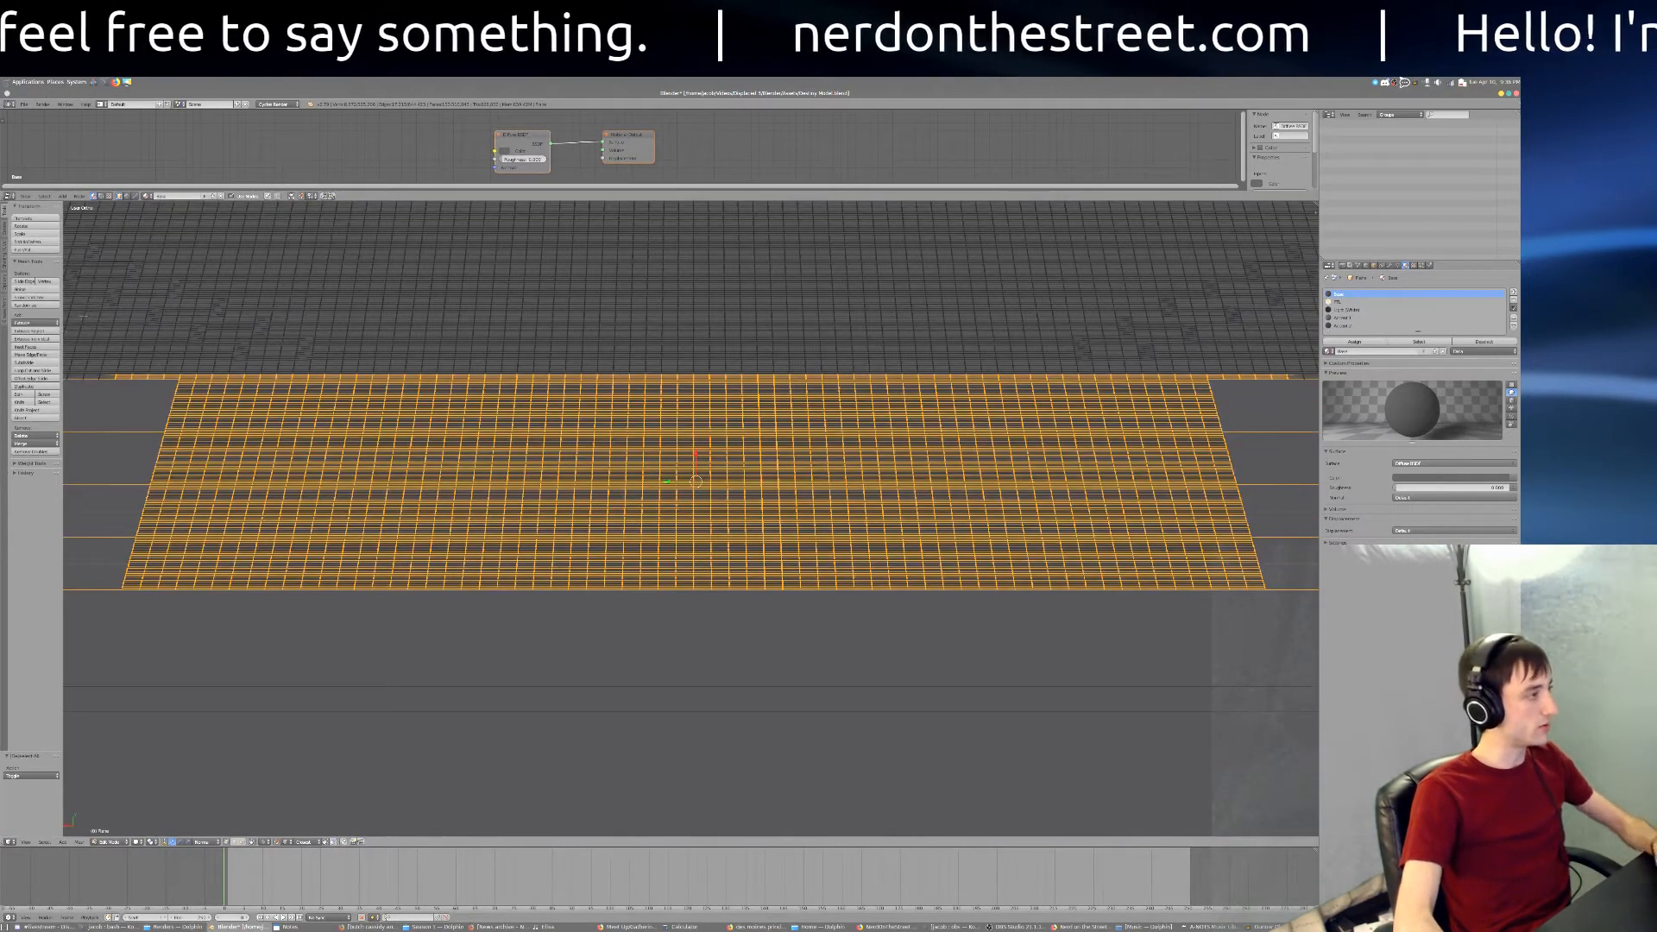
pyautogui.click(59, 450)
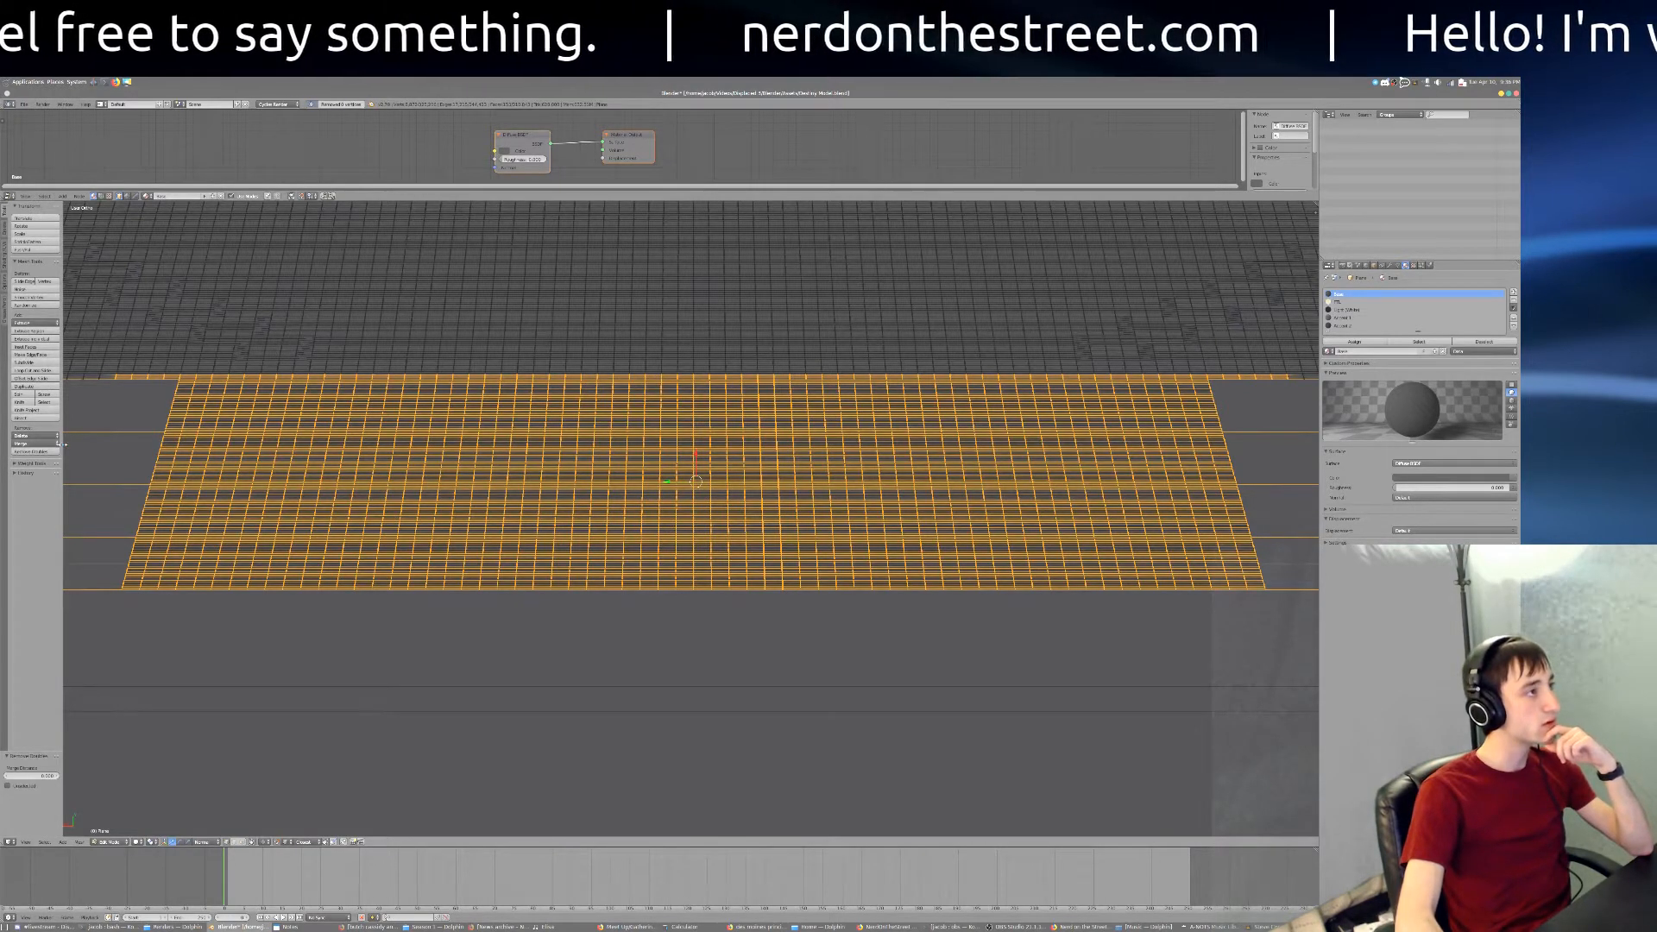
pyautogui.press('a')
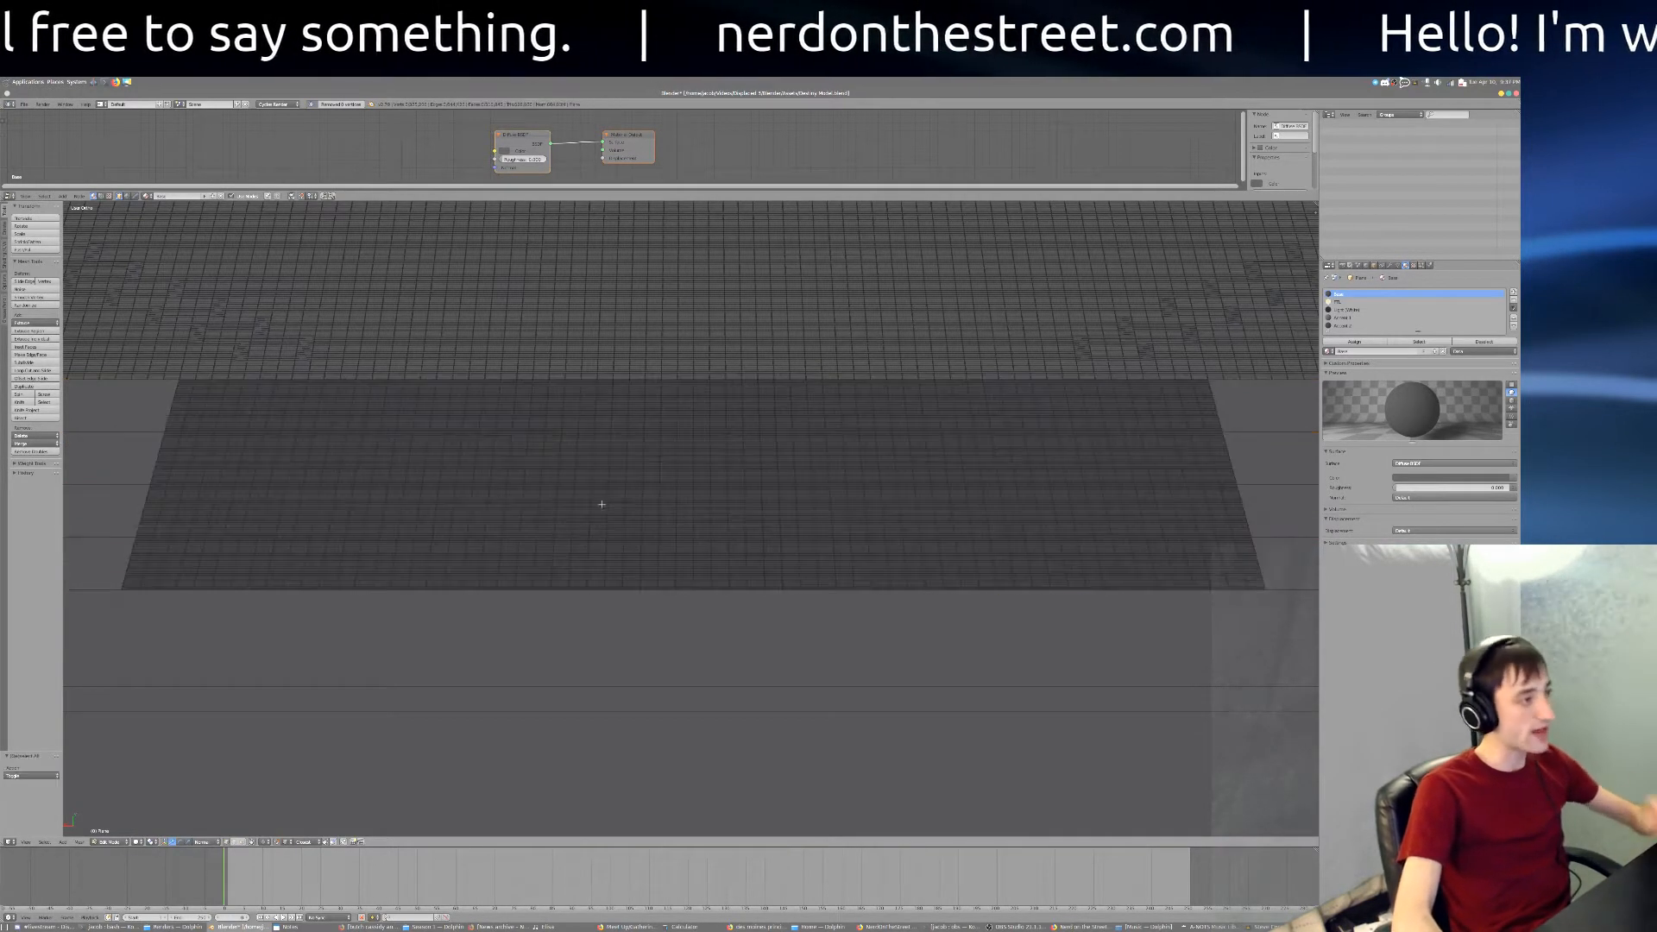
# Step: Bring up the media player, move its window off the modelling workspace and return to Blender
pyautogui.click(1267, 927)
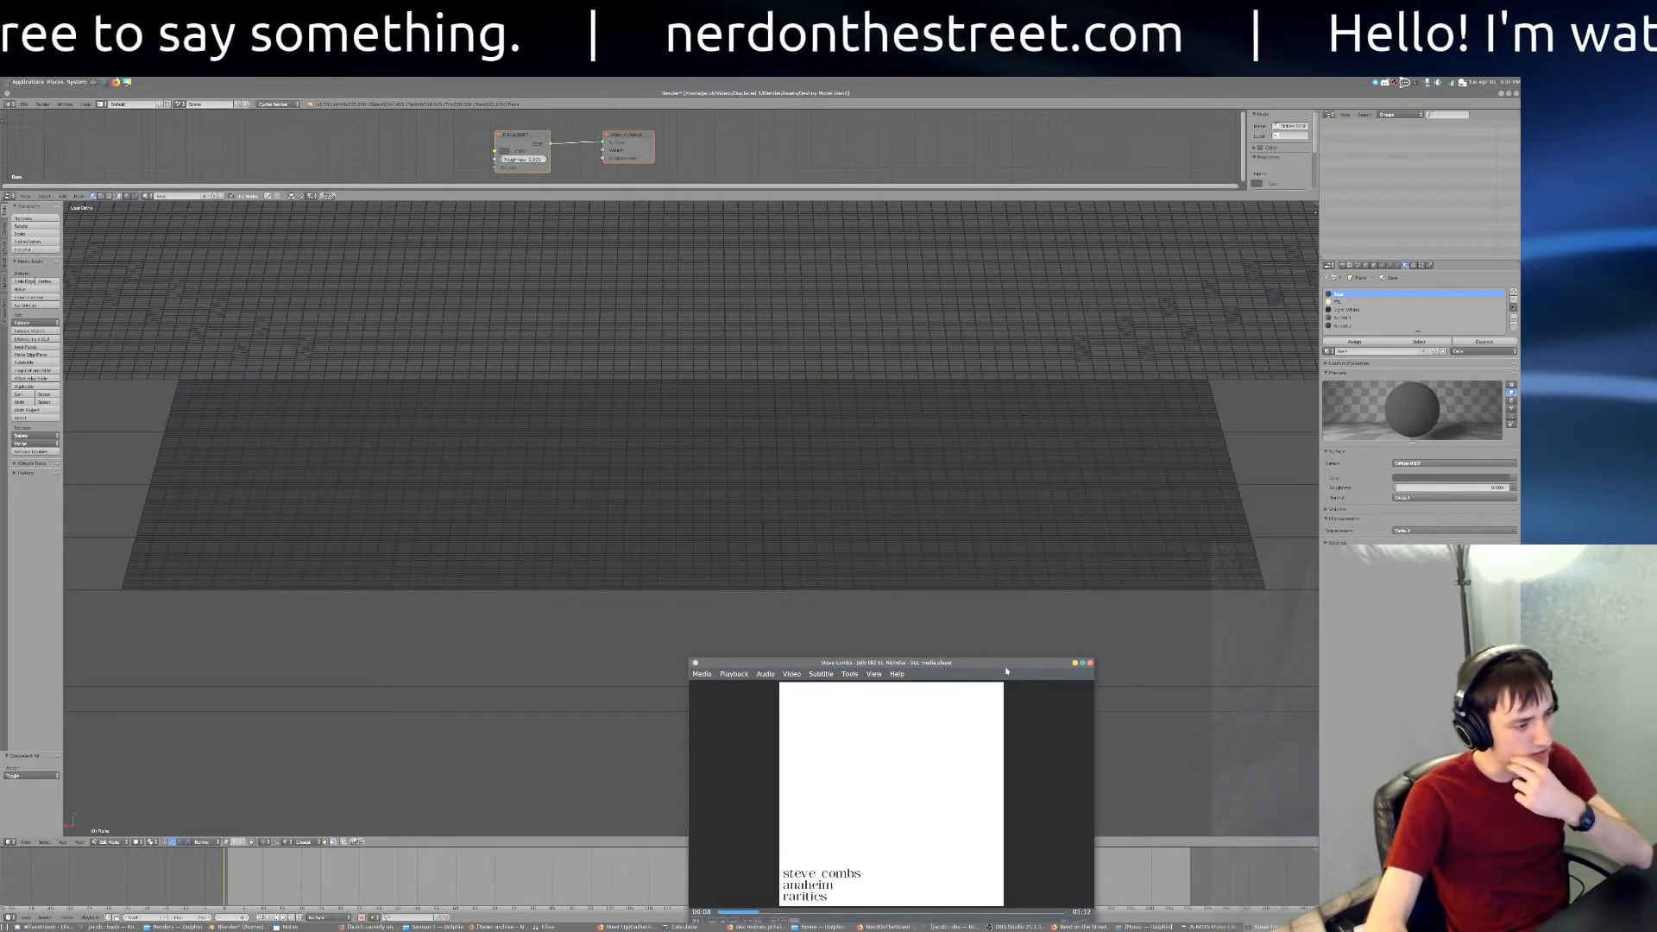
pyautogui.moveTo(1006, 669); pyautogui.dragTo(1519, 643)
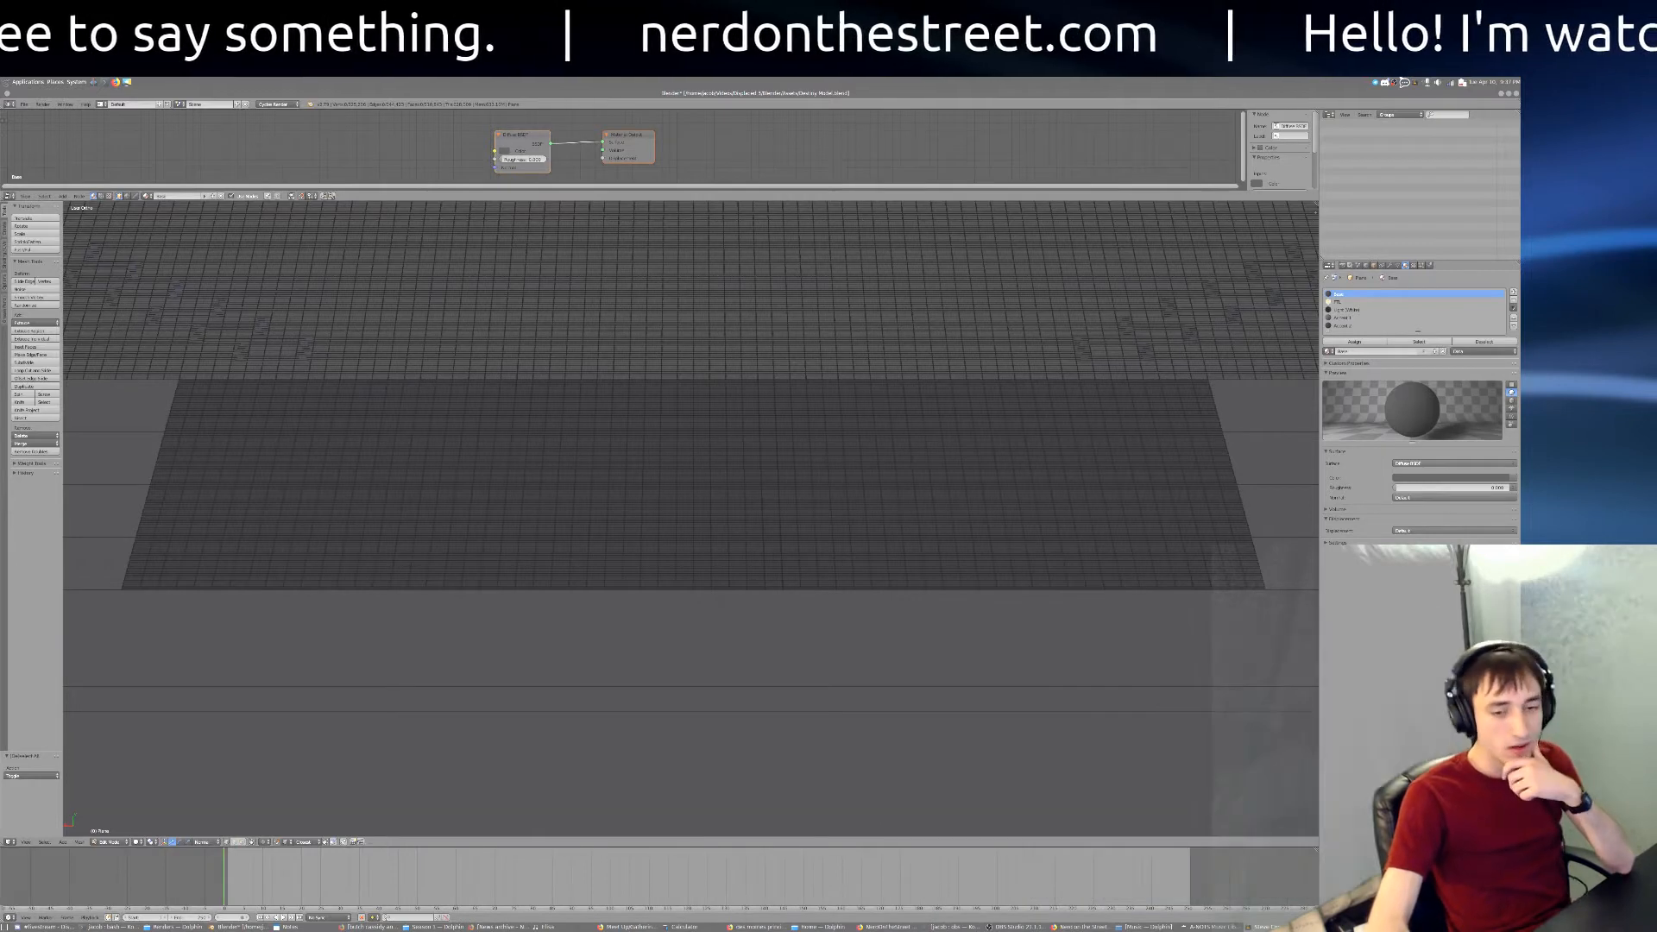
pyautogui.click(239, 927)
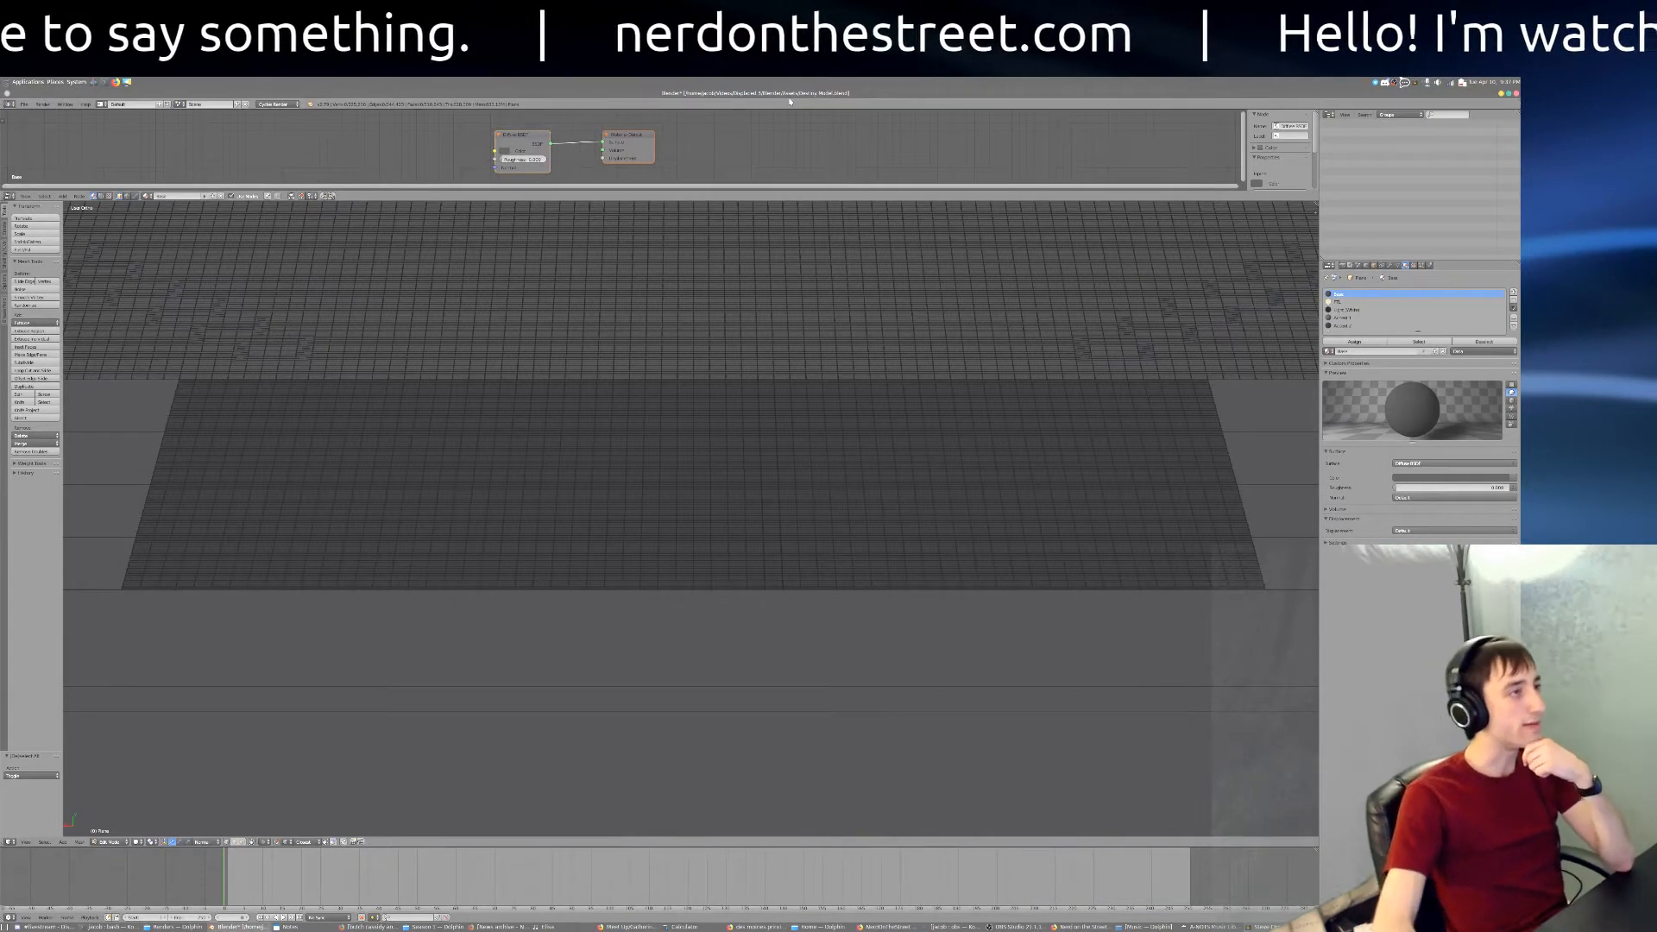
# Step: In Edge selection mode, select the lower section's grid edges, fill them with faces and clear the selection
pyautogui.scroll(6, 655, 539)
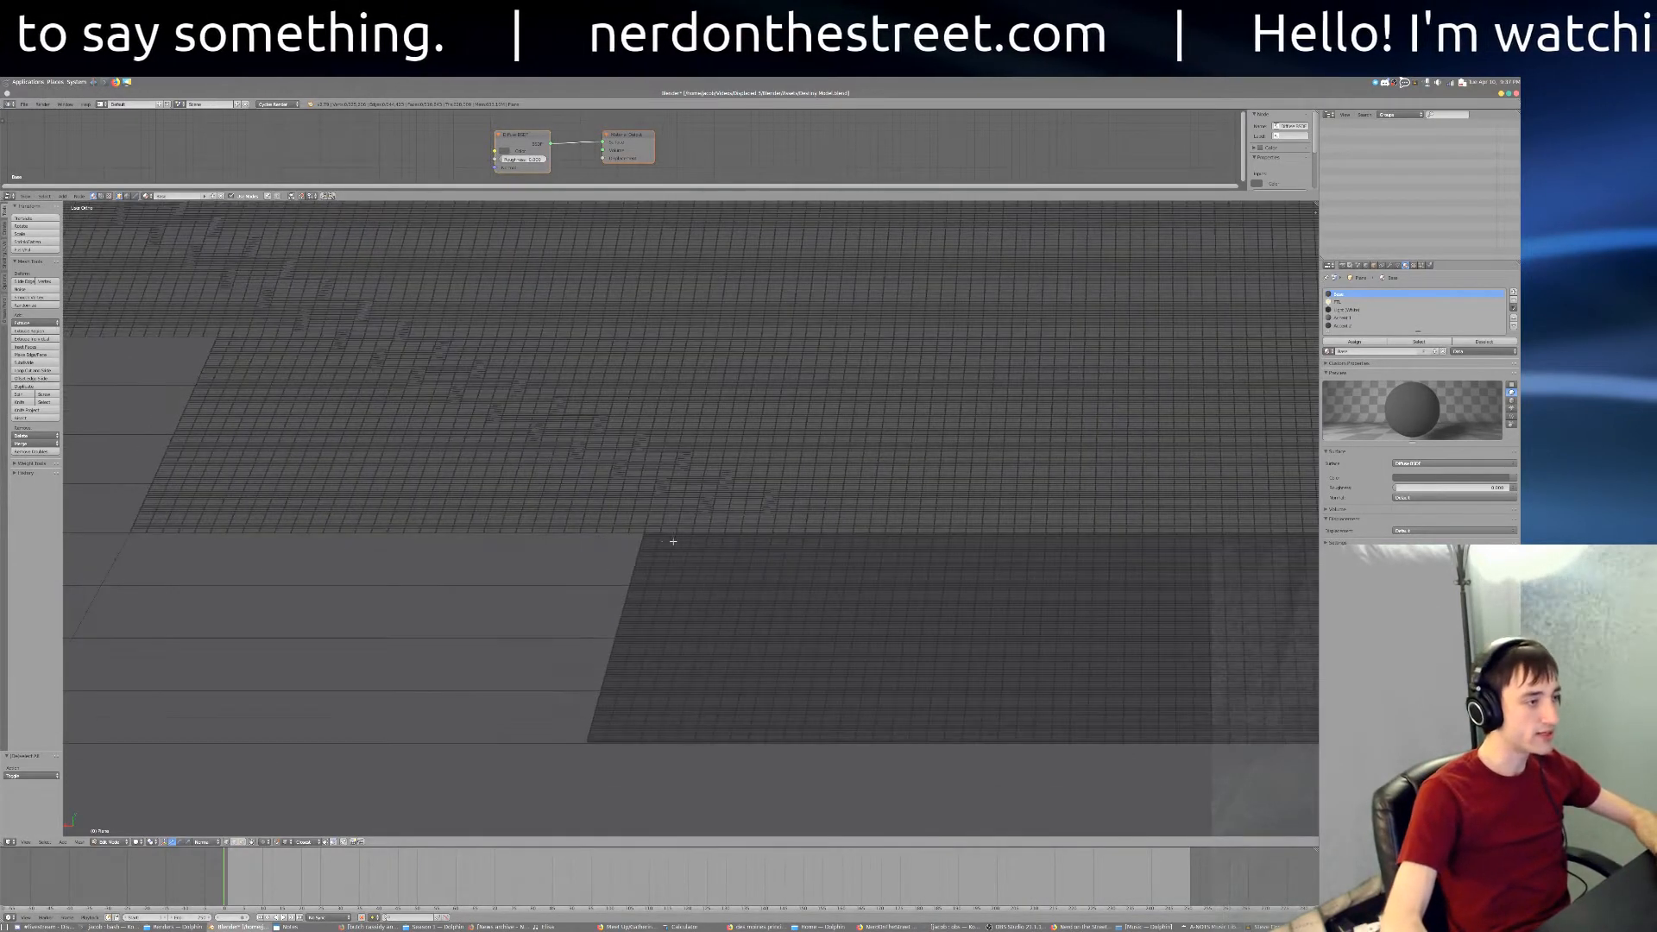
pyautogui.scroll(2, 655, 539)
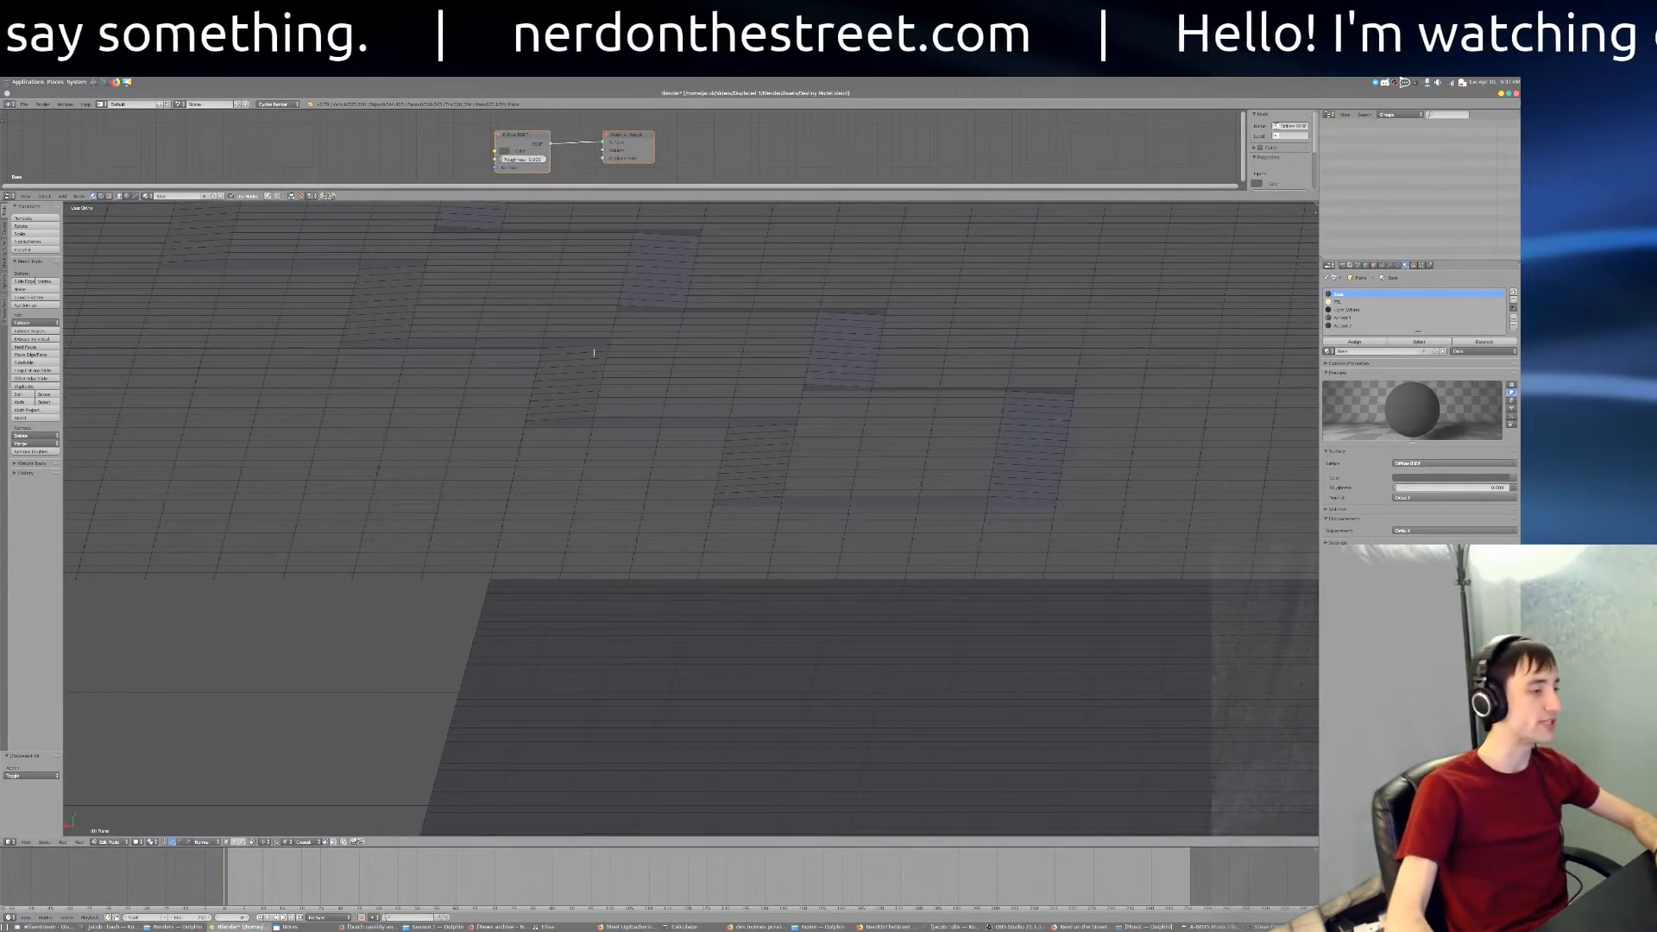
pyautogui.scroll(2, 512, 604)
pyautogui.hotkey('ctrl', 'Tab')
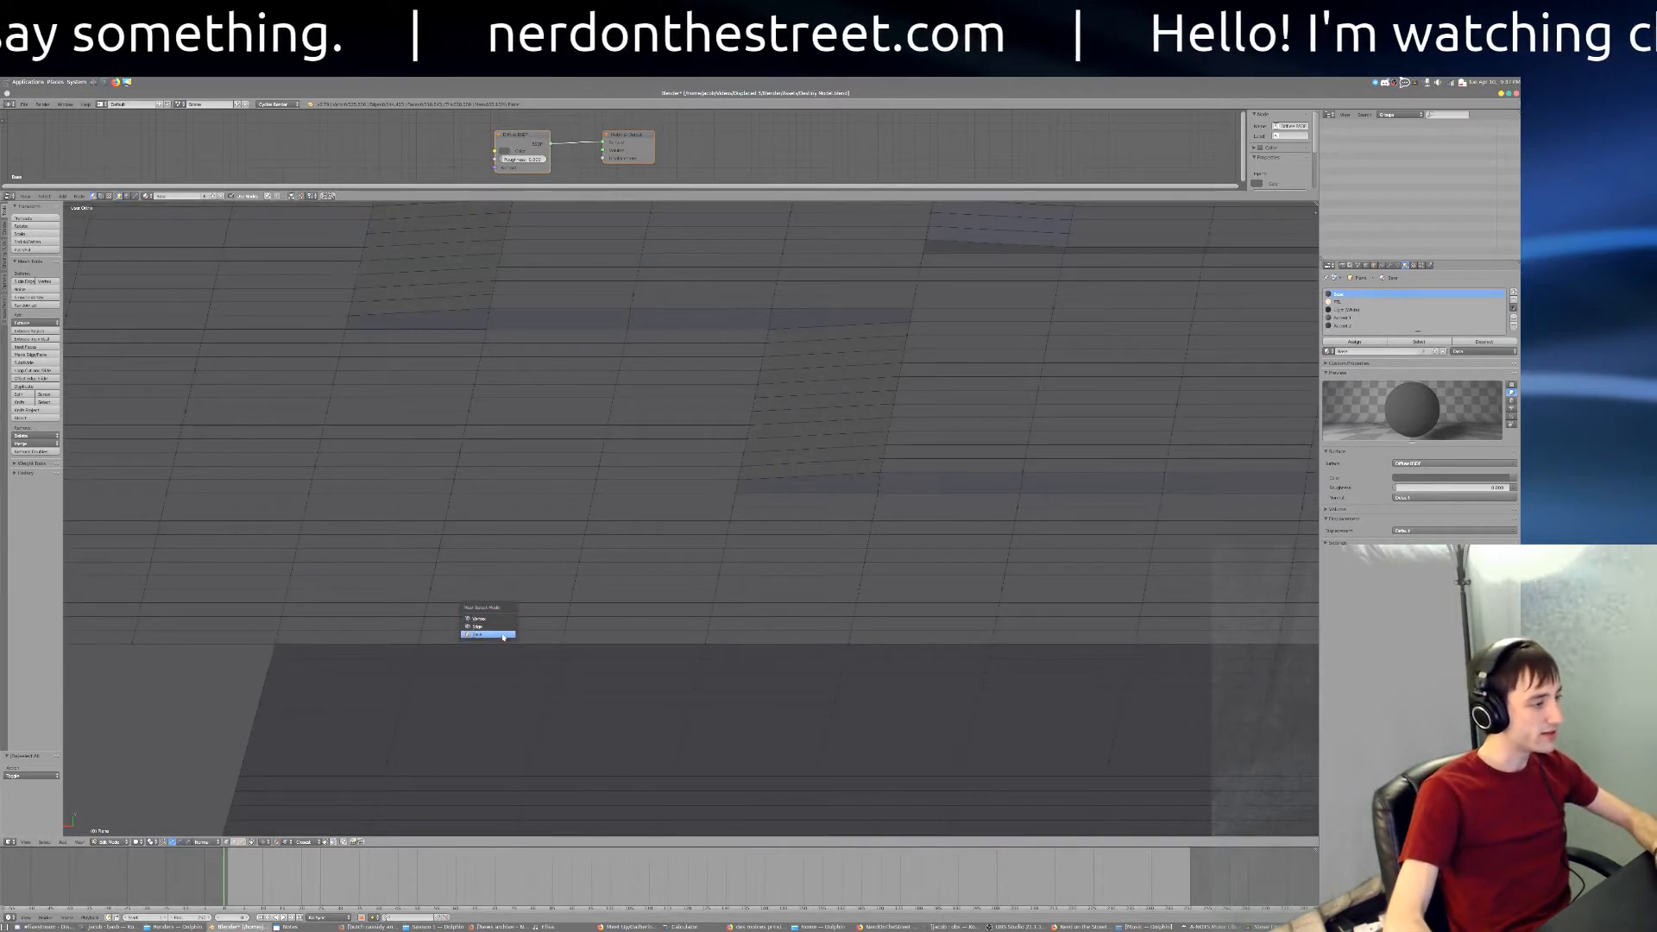
pyautogui.click(484, 626)
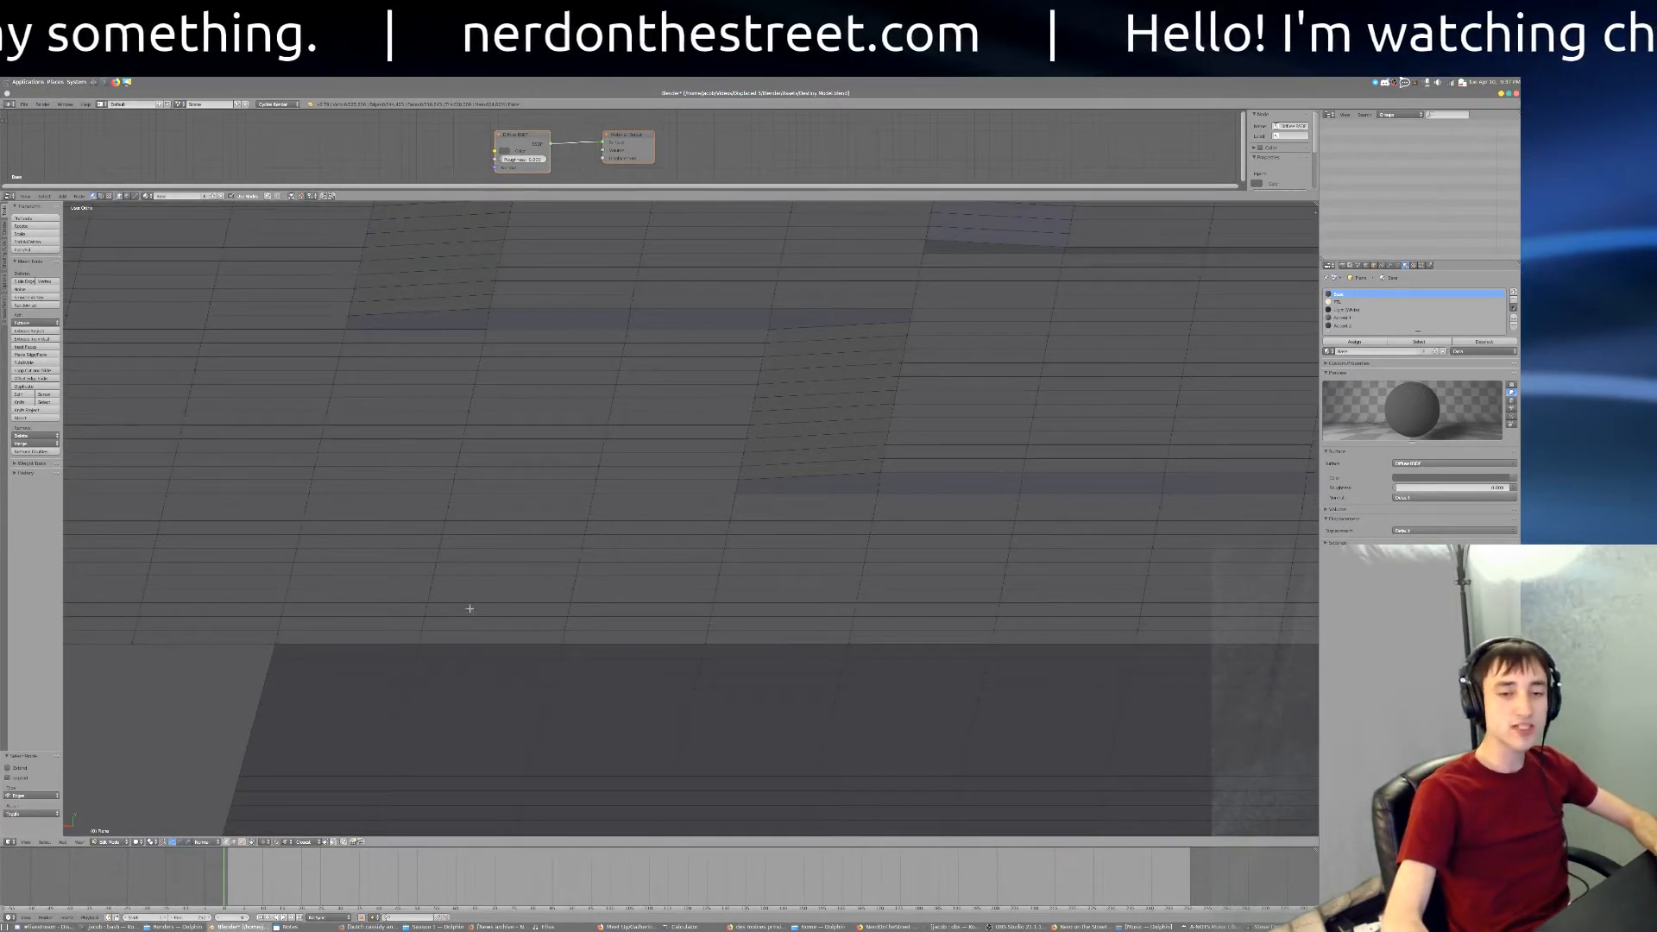
pyautogui.keyDown('shift'); pyautogui.moveTo(470, 608); pyautogui.dragTo(563, 296, button='middle'); pyautogui.keyUp('shift')
pyautogui.rightClick(570, 281)
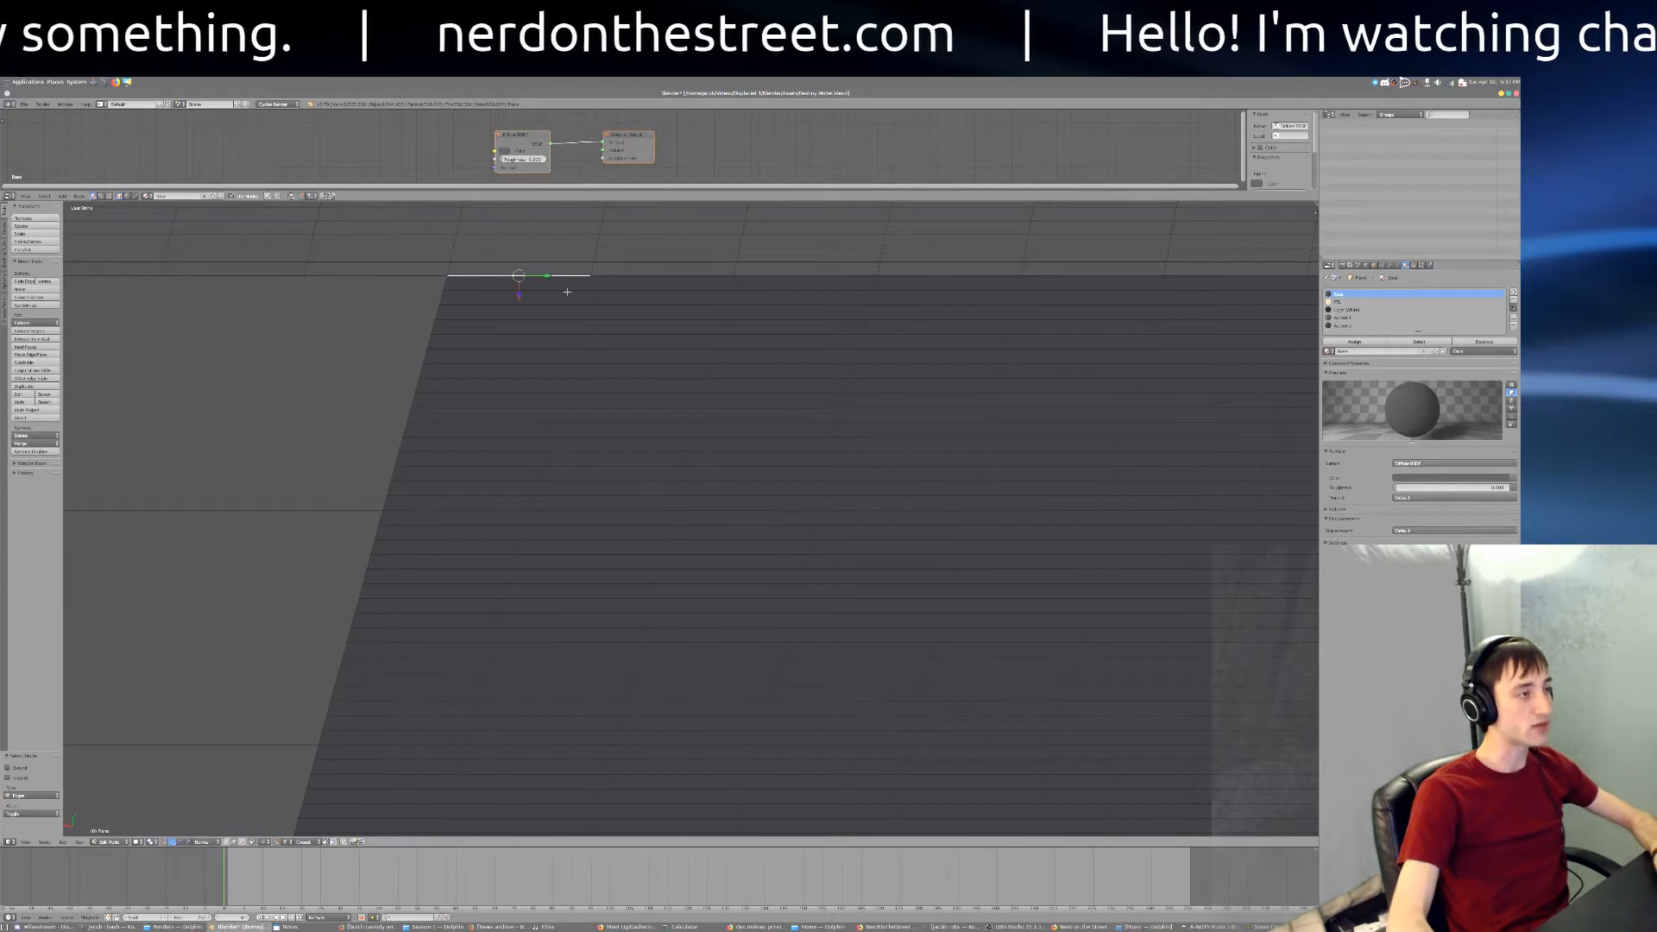
pyautogui.rightClick(567, 291)
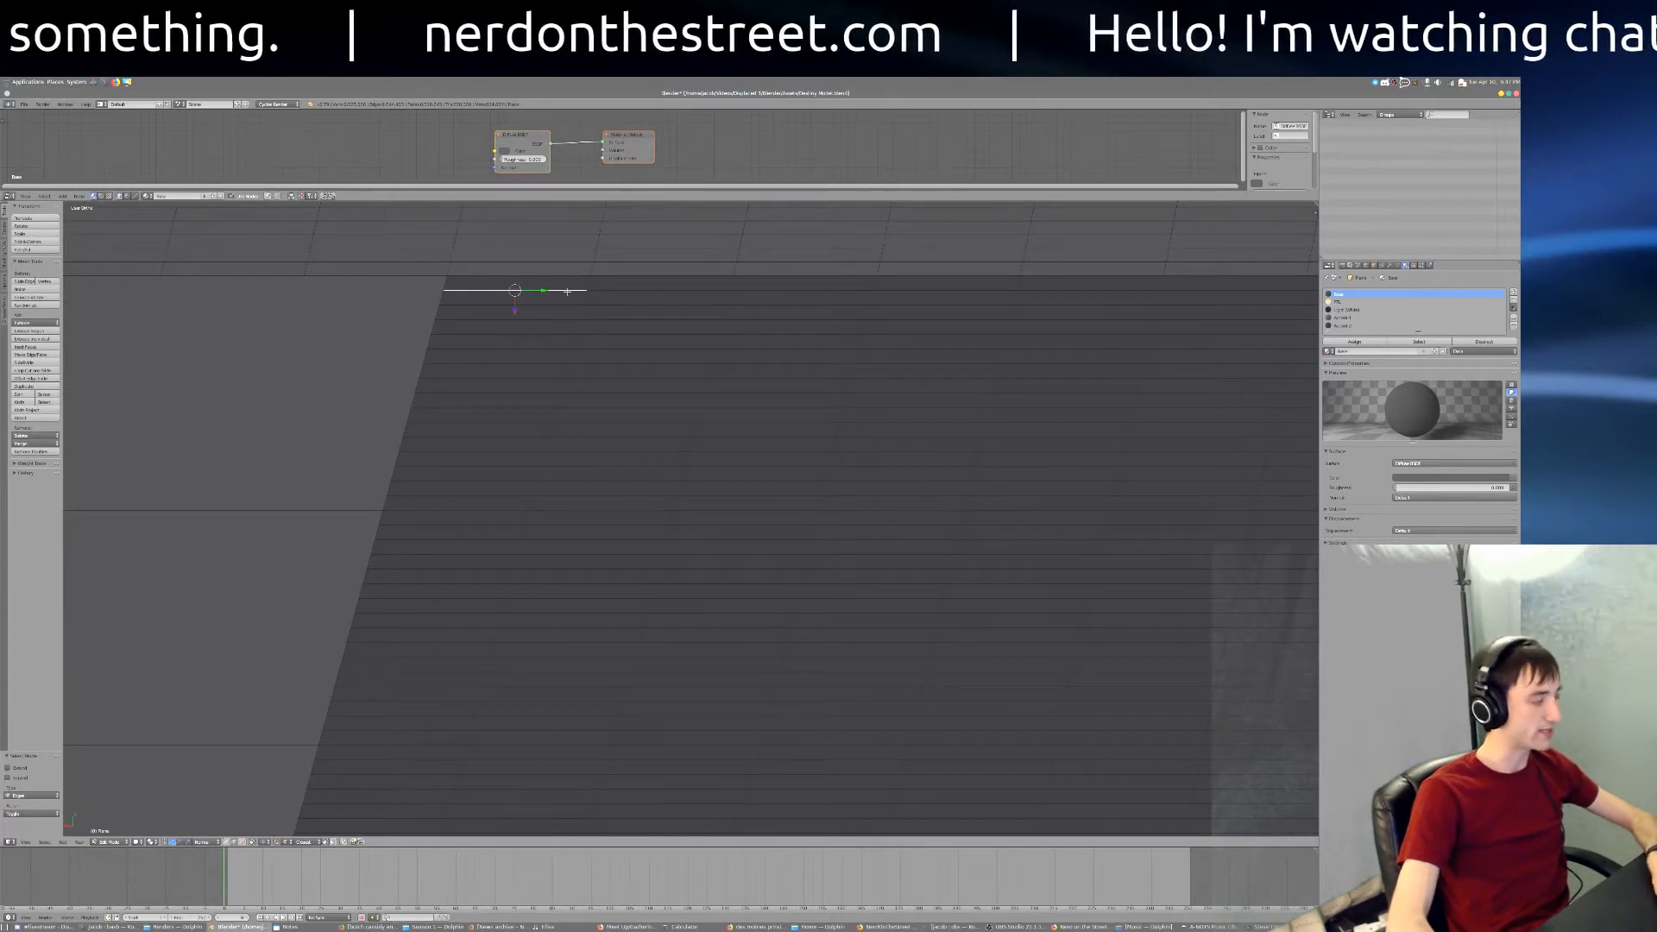
pyautogui.keyDown('alt'); pyautogui.rightClick(641, 293); pyautogui.keyUp('alt')
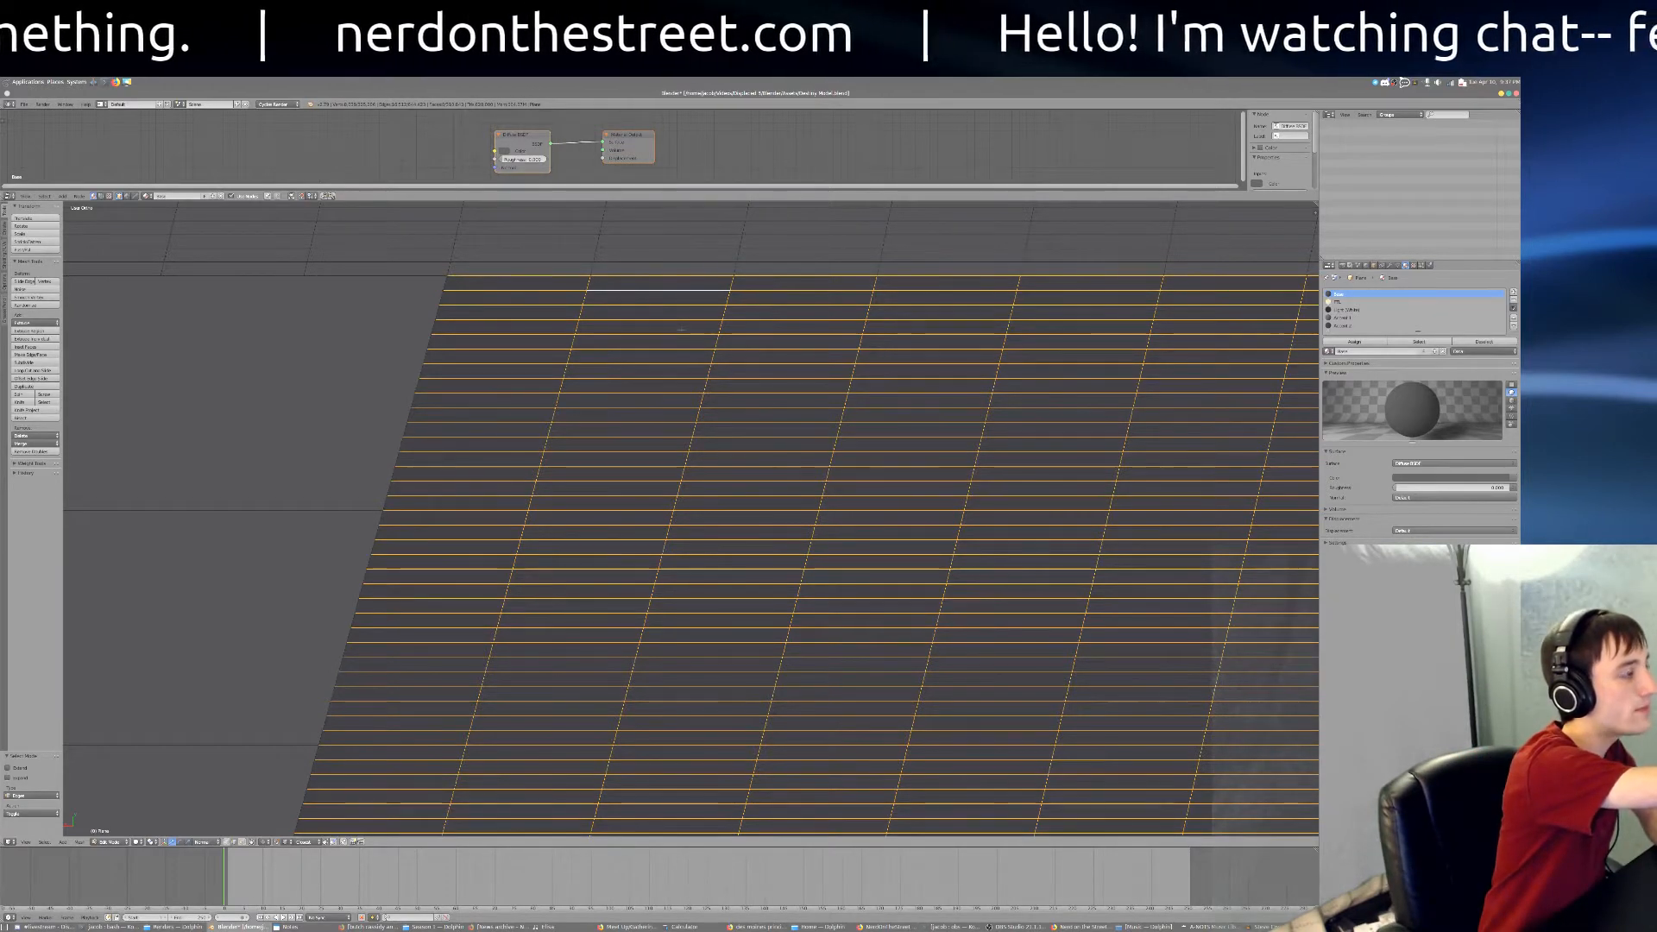
pyautogui.press('f')
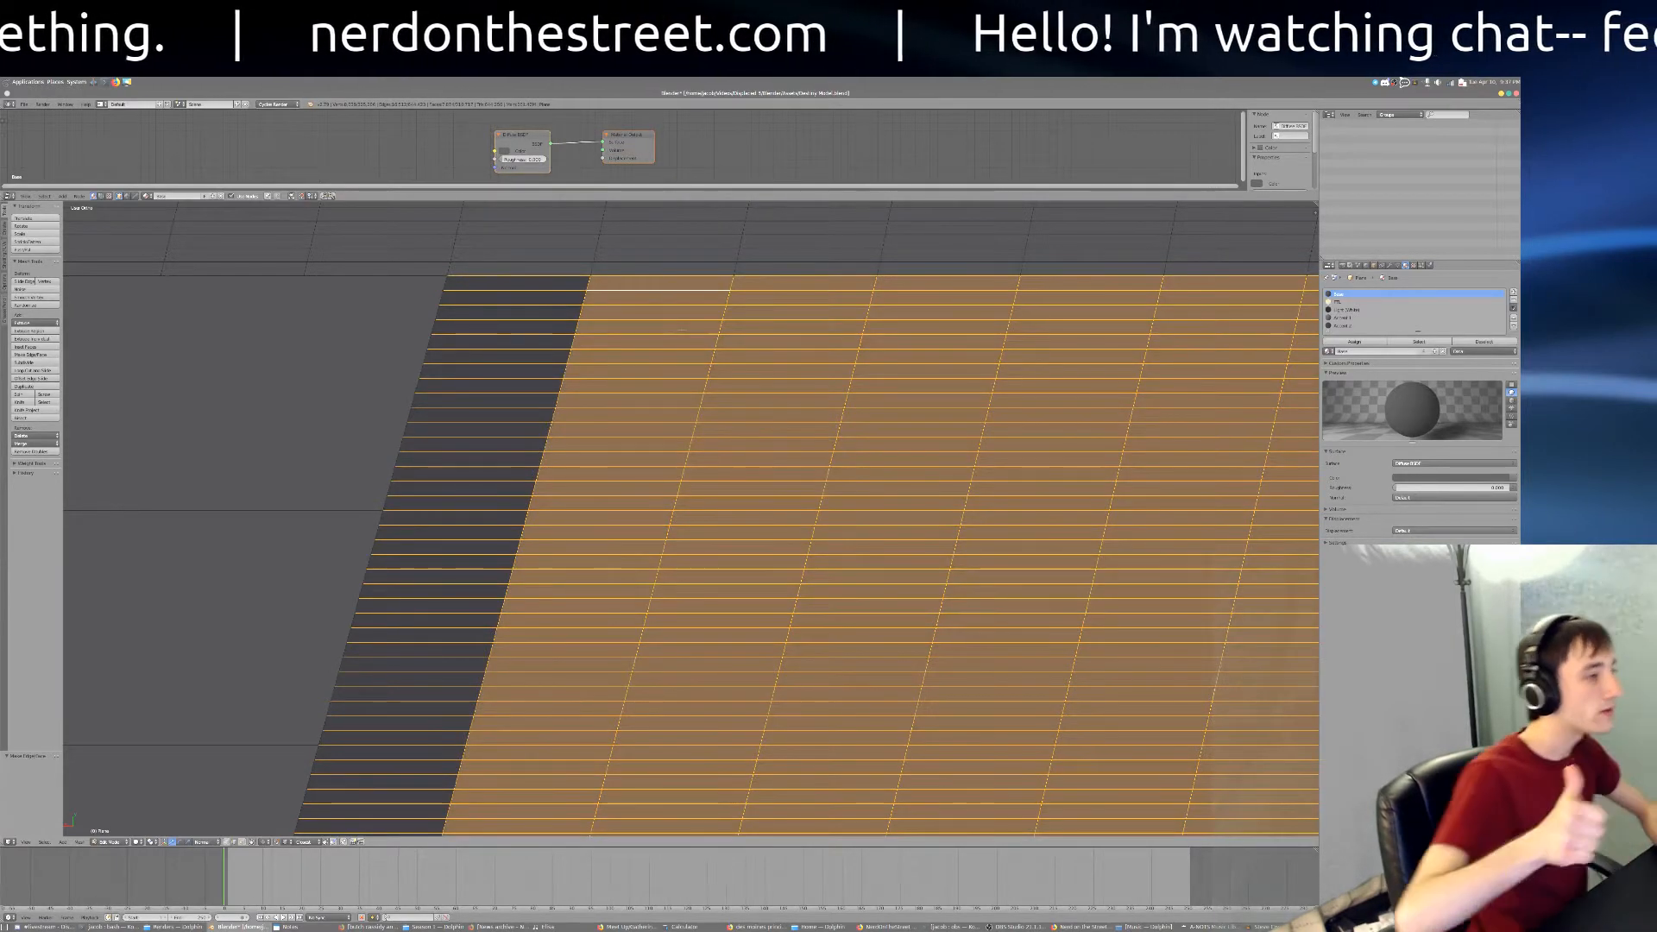
pyautogui.press('a')
pyautogui.scroll(-5, 706, 359)
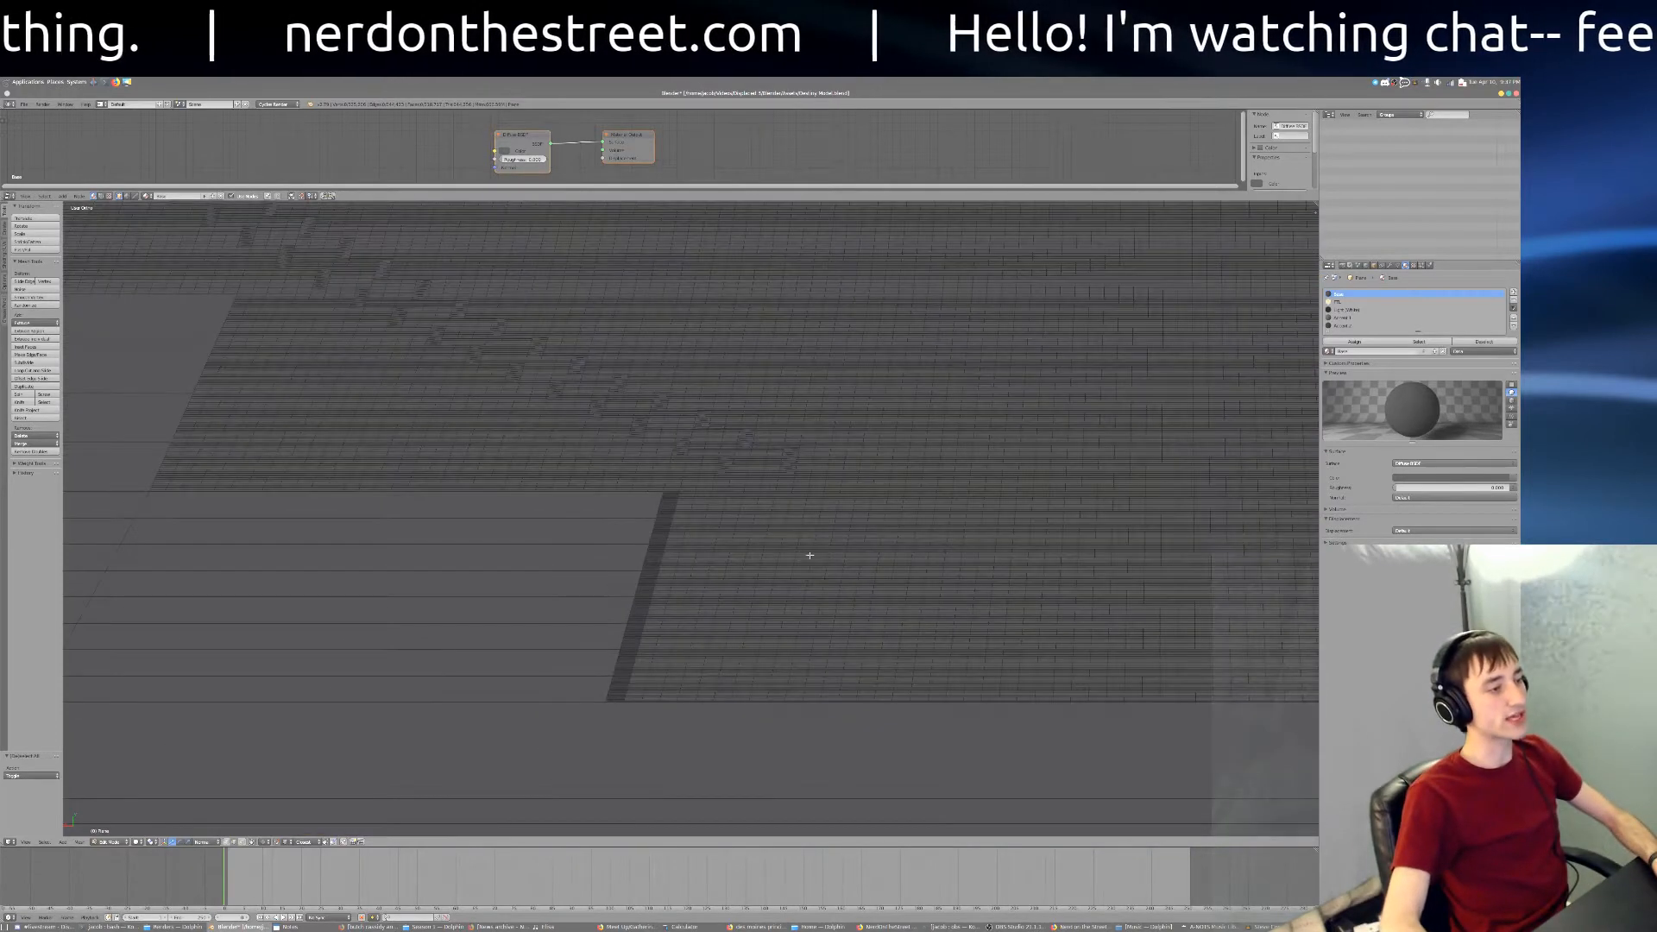
# Step: Inspect the filled lower section and the dark unfilled strips along both of its sides
pyautogui.scroll(14, 701, 558)
pyautogui.keyDown('shift'); pyautogui.moveTo(569, 392); pyautogui.dragTo(562, 526, button='middle'); pyautogui.keyUp('shift')
pyautogui.scroll(-15, 562, 525)
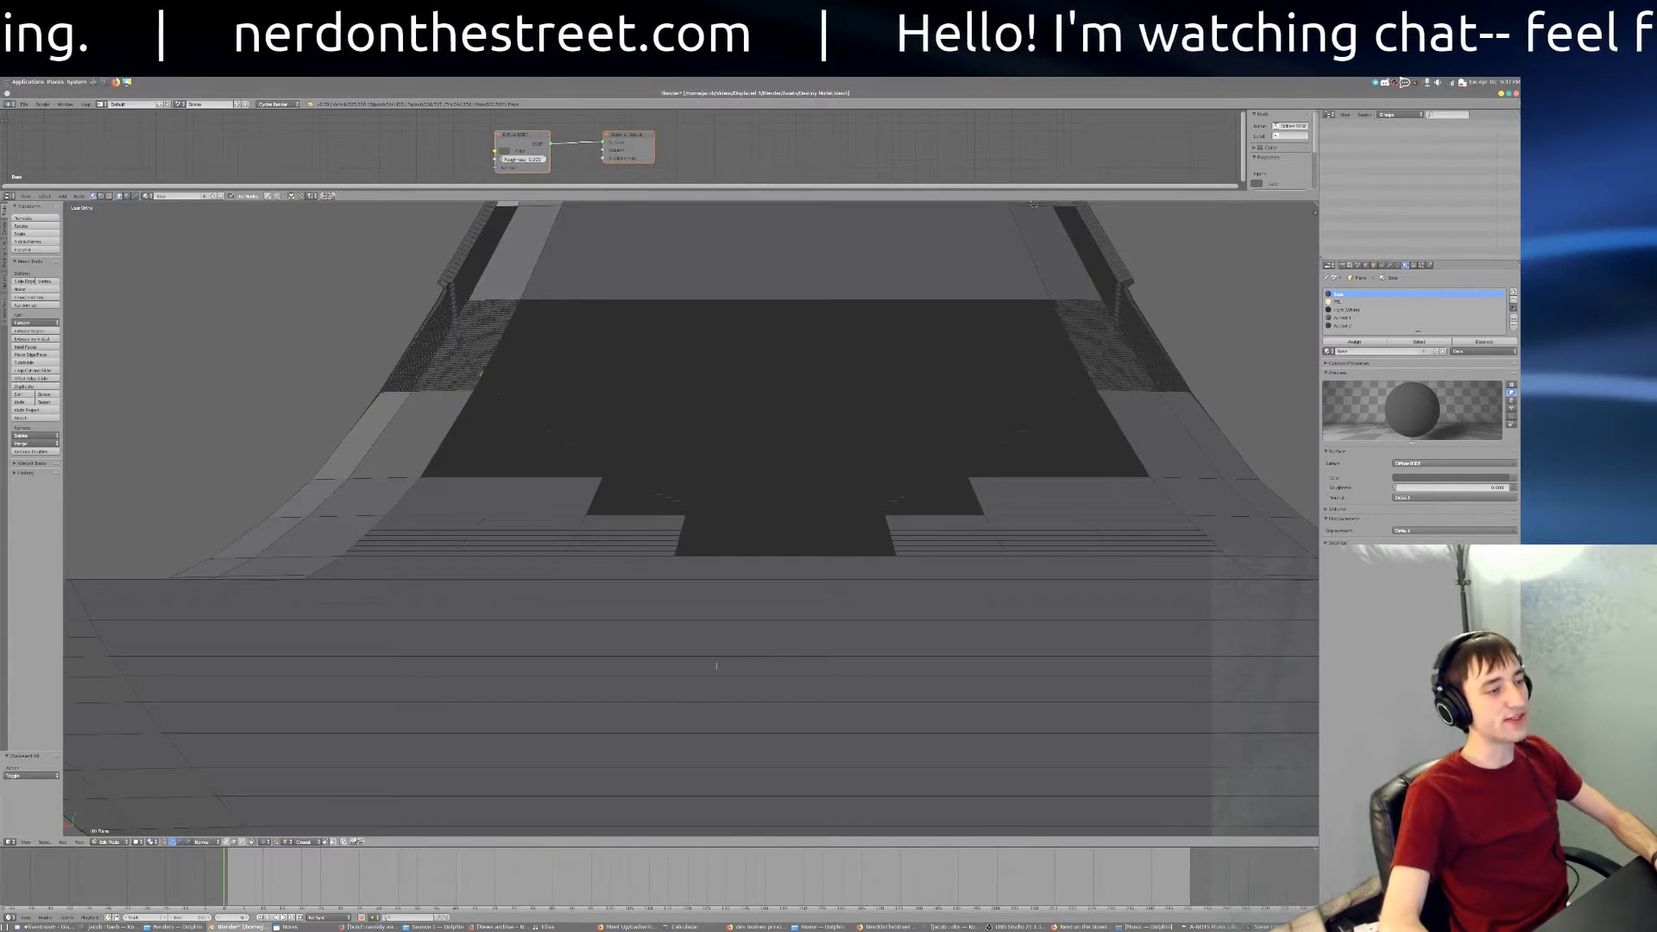
pyautogui.keyDown('shift'); pyautogui.moveTo(809, 640); pyautogui.dragTo(677, 455, button='middle'); pyautogui.keyUp('shift')
pyautogui.scroll(7, 800, 662)
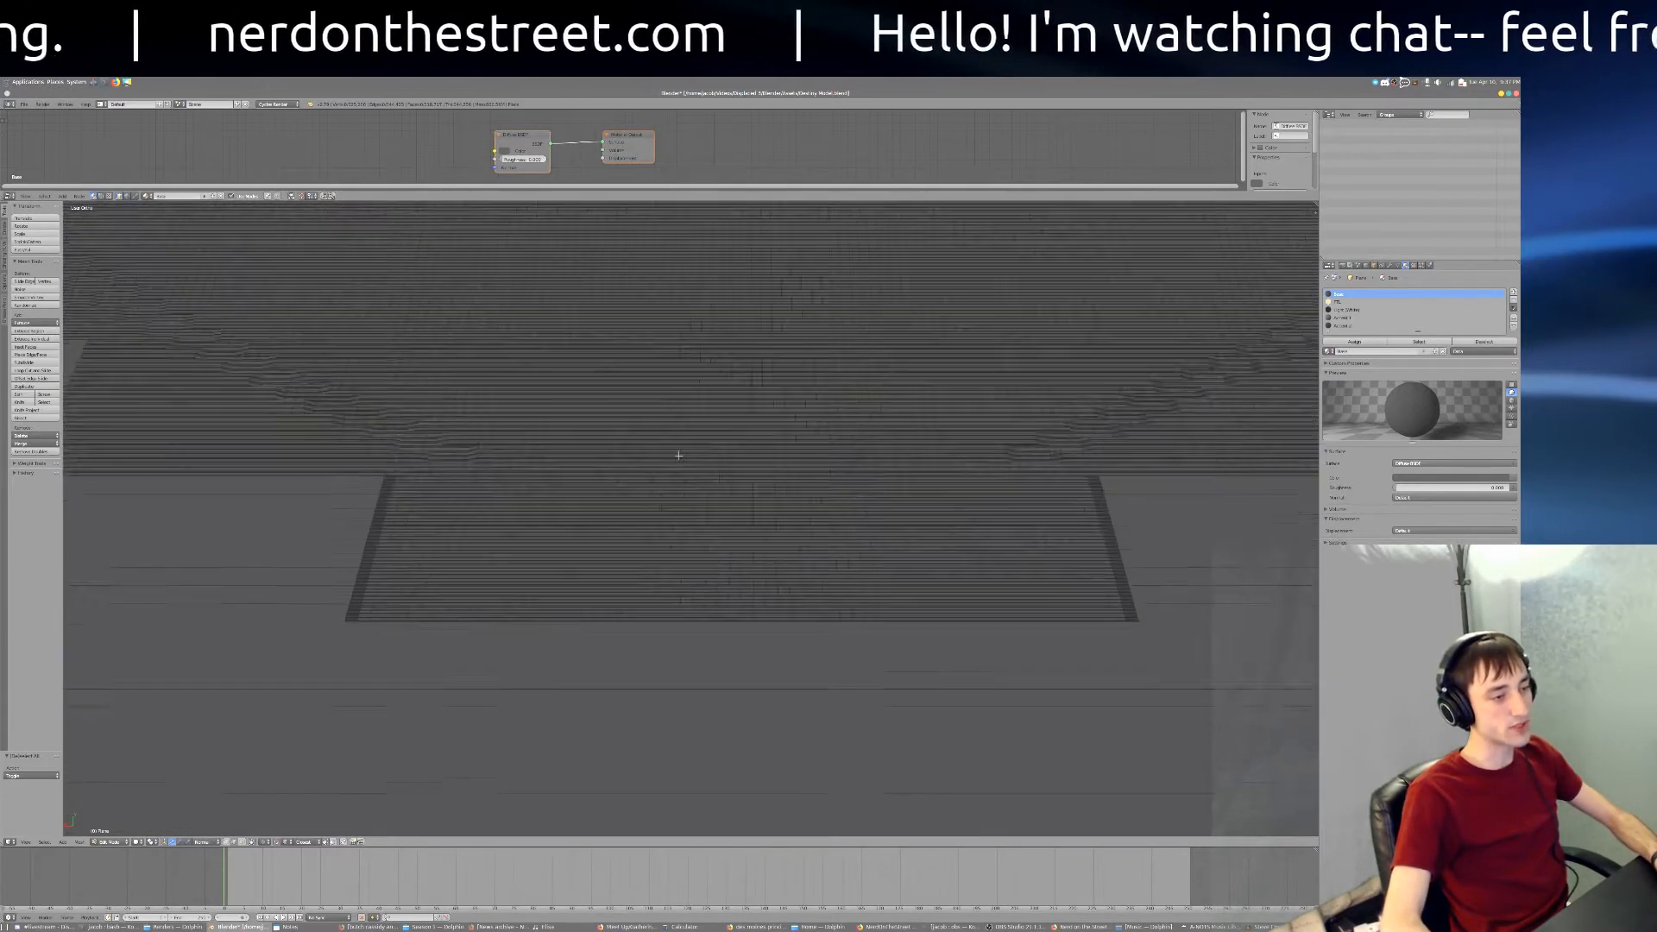
pyautogui.scroll(1, 678, 455)
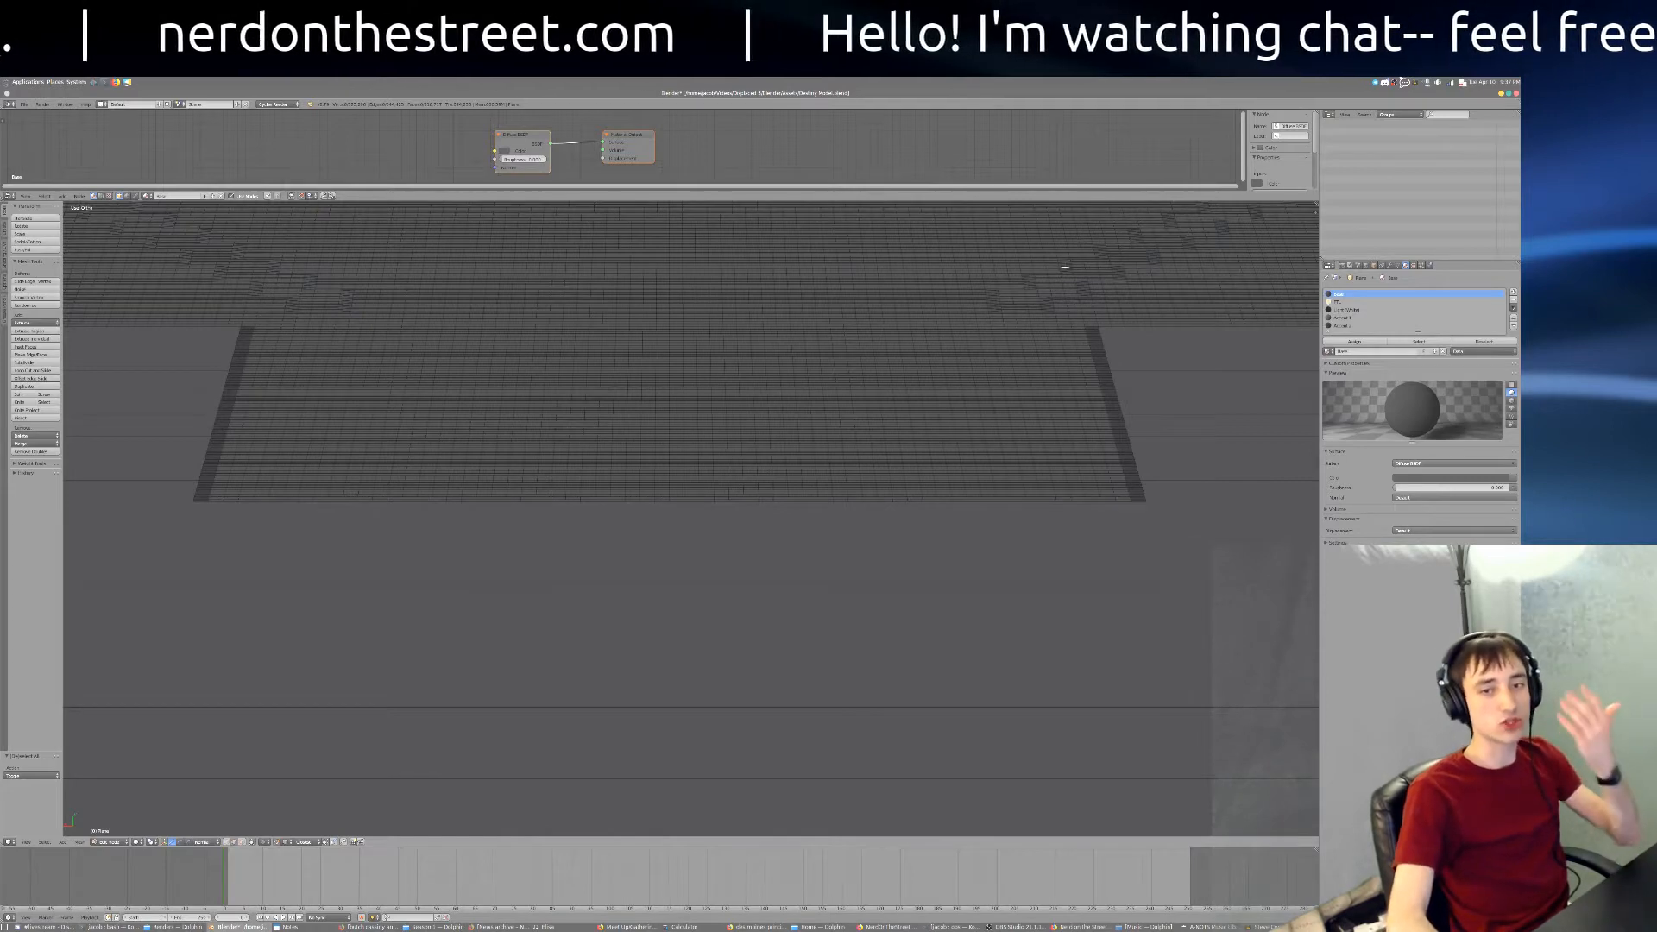
pyautogui.keyDown('shift'); pyautogui.moveTo(269, 376); pyautogui.dragTo(690, 576, button='middle'); pyautogui.keyUp('shift')
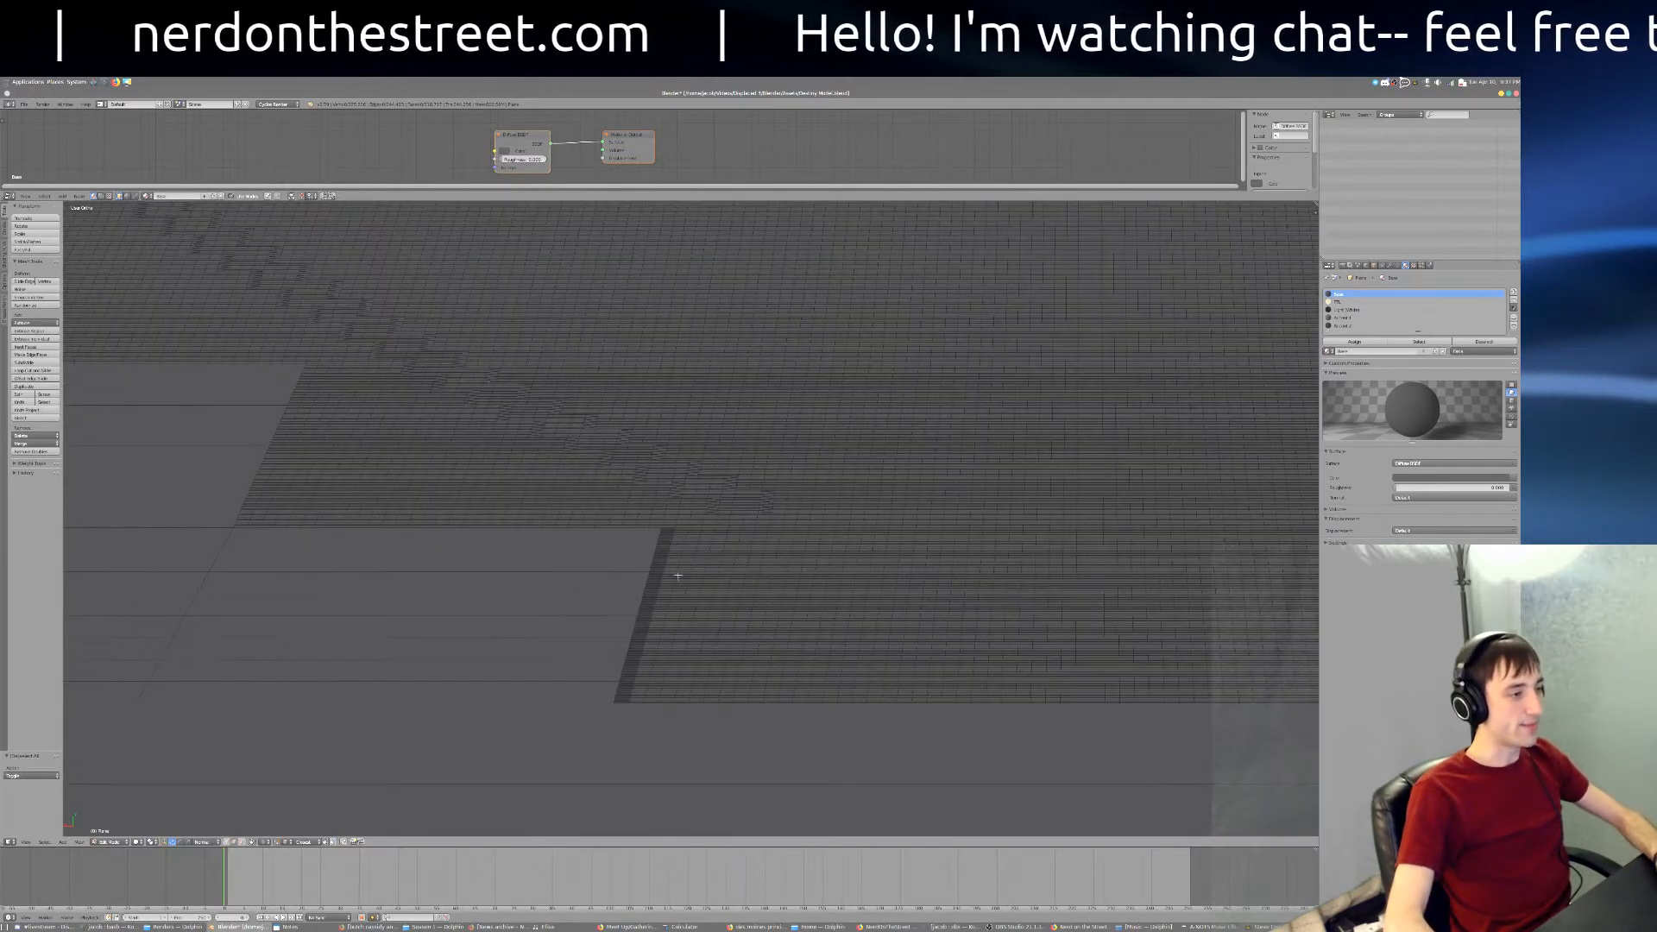
# Step: Select the edges around the upper corner of the dark strip at the lower section's side
pyautogui.scroll(11, 677, 573)
pyautogui.keyDown('shift'); pyautogui.moveTo(543, 615); pyautogui.dragTo(599, 546, button='middle'); pyautogui.keyUp('shift')
pyautogui.scroll(3, 692, 422)
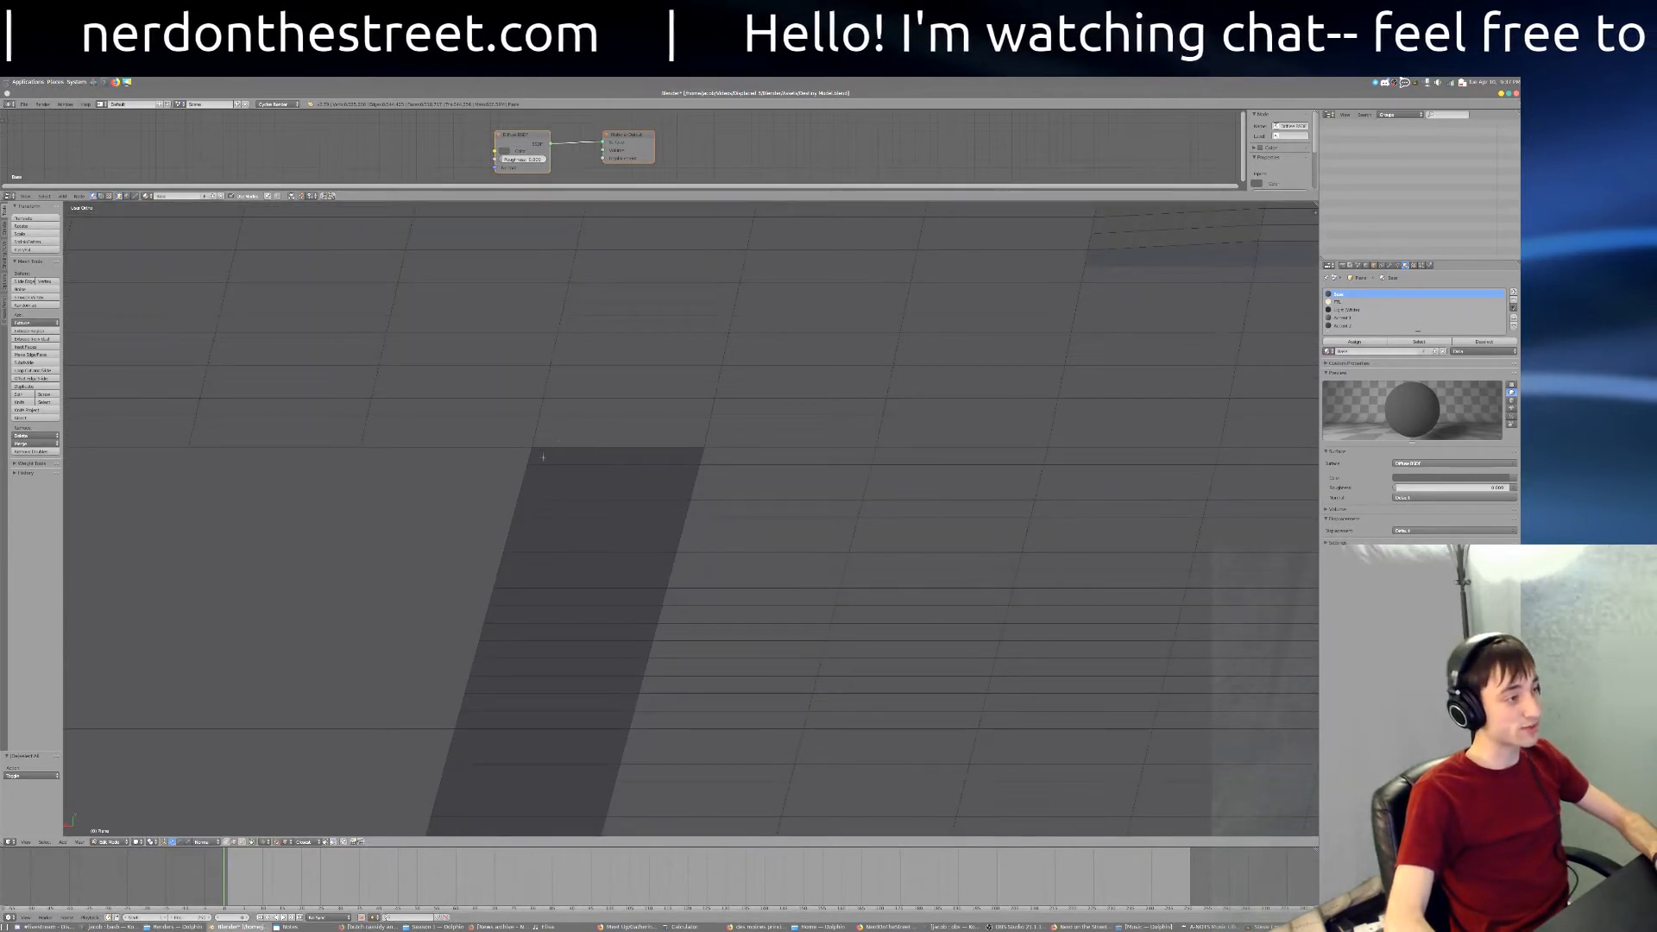
pyautogui.rightClick(543, 450)
pyautogui.keyDown('shift'); pyautogui.rightClick(530, 455); pyautogui.keyUp('shift')
pyautogui.keyDown('shift'); pyautogui.rightClick(553, 463); pyautogui.keyUp('shift')
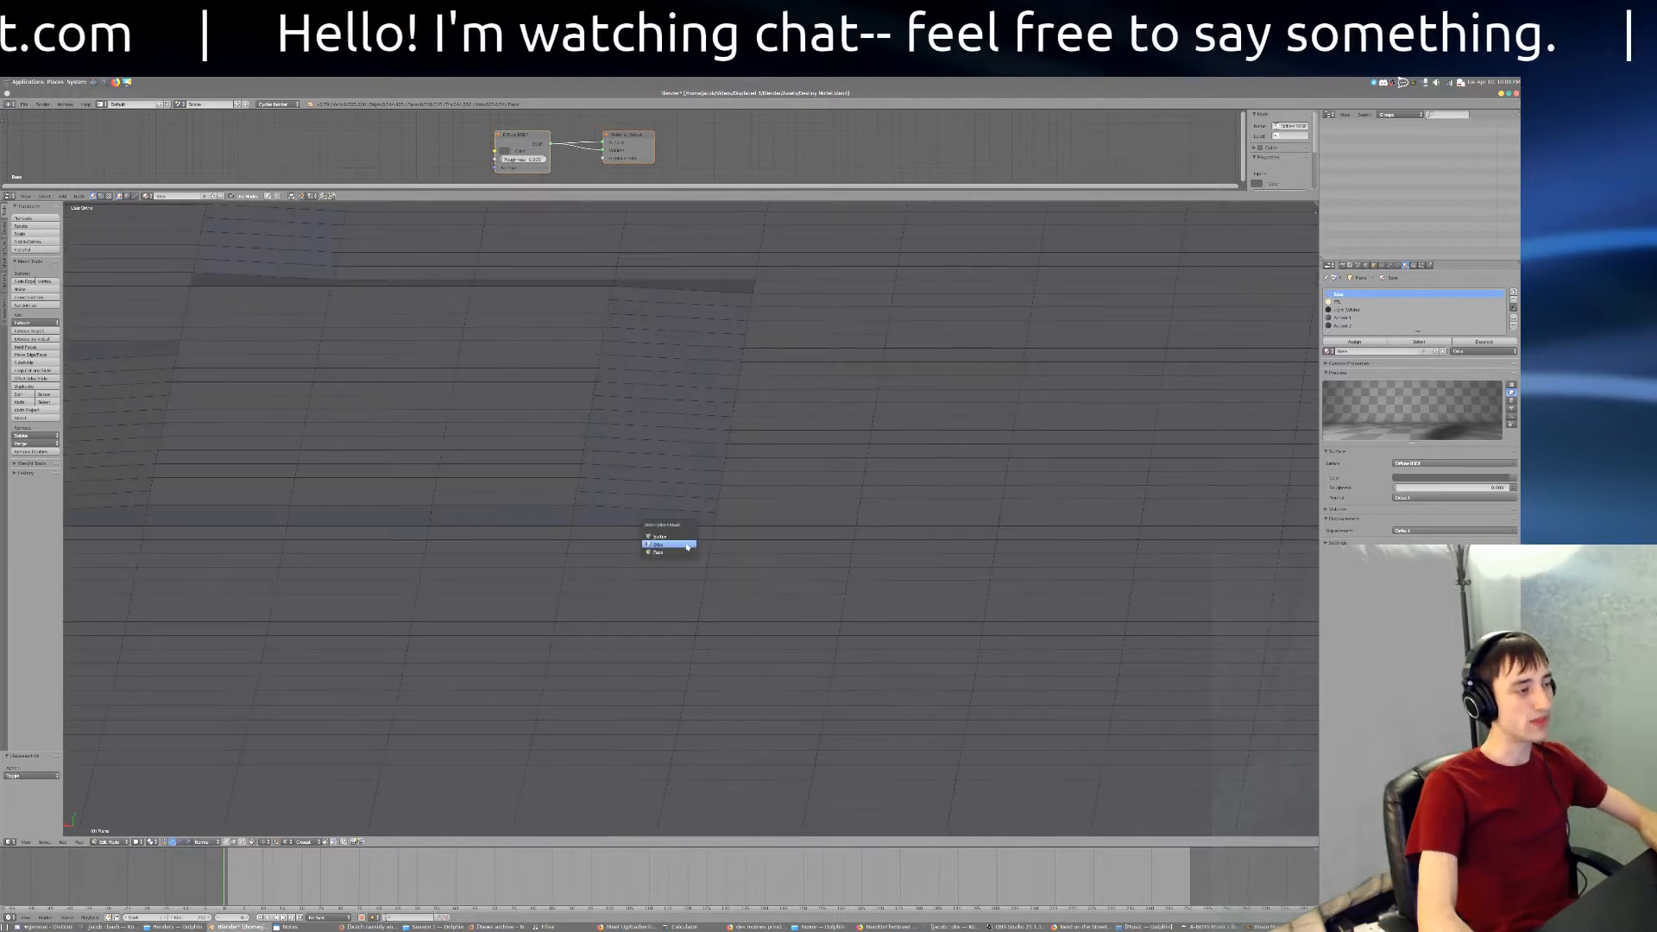
# Step: Switch to Face selection mode and pick faces one by one across the last blocks of the stepped pattern
pyautogui.click(663, 551)
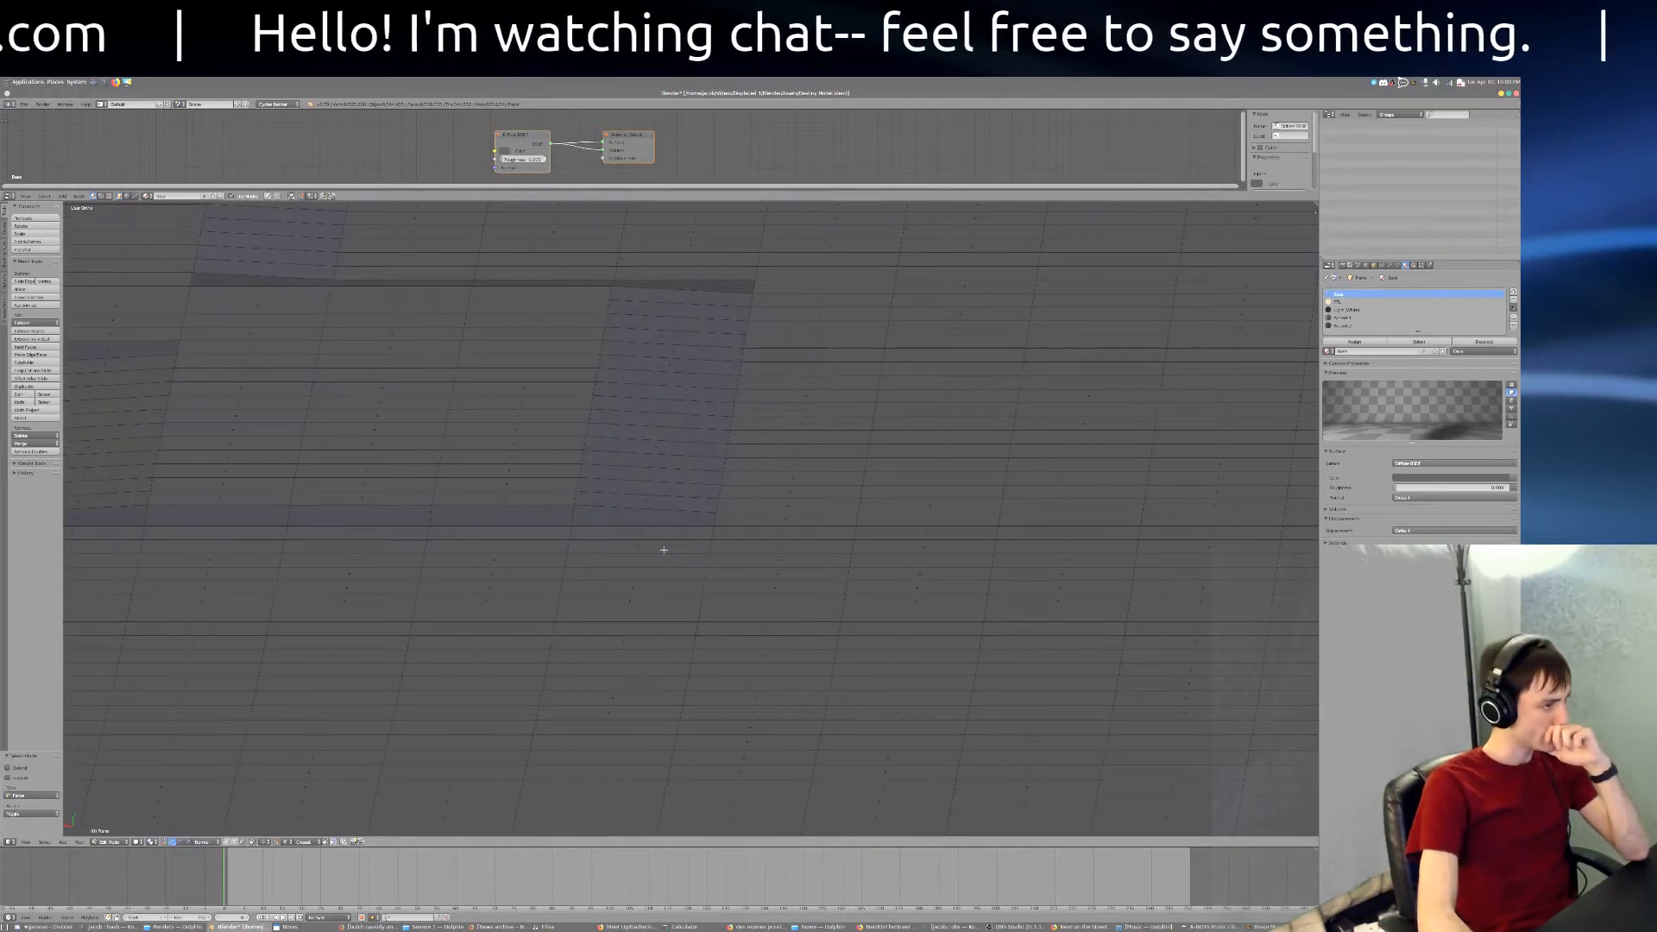
pyautogui.rightClick(231, 297)
pyautogui.rightClick(230, 308)
pyautogui.rightClick(227, 321)
pyautogui.rightClick(227, 334)
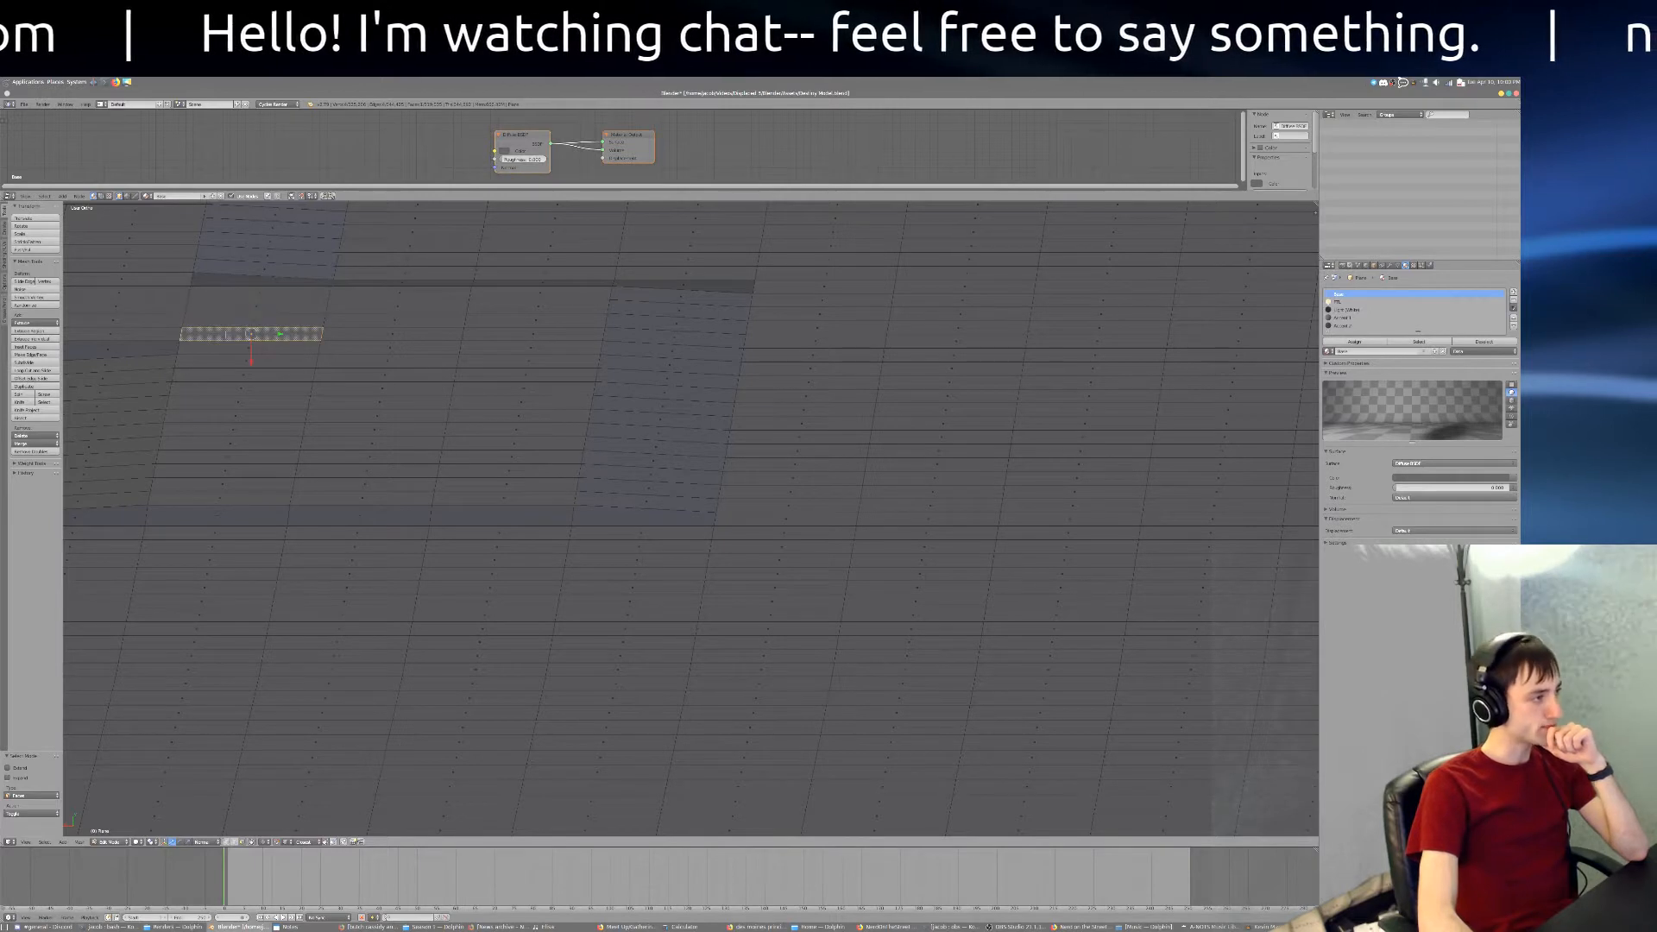
pyautogui.rightClick(510, 459)
pyautogui.rightClick(508, 470)
pyautogui.rightClick(505, 481)
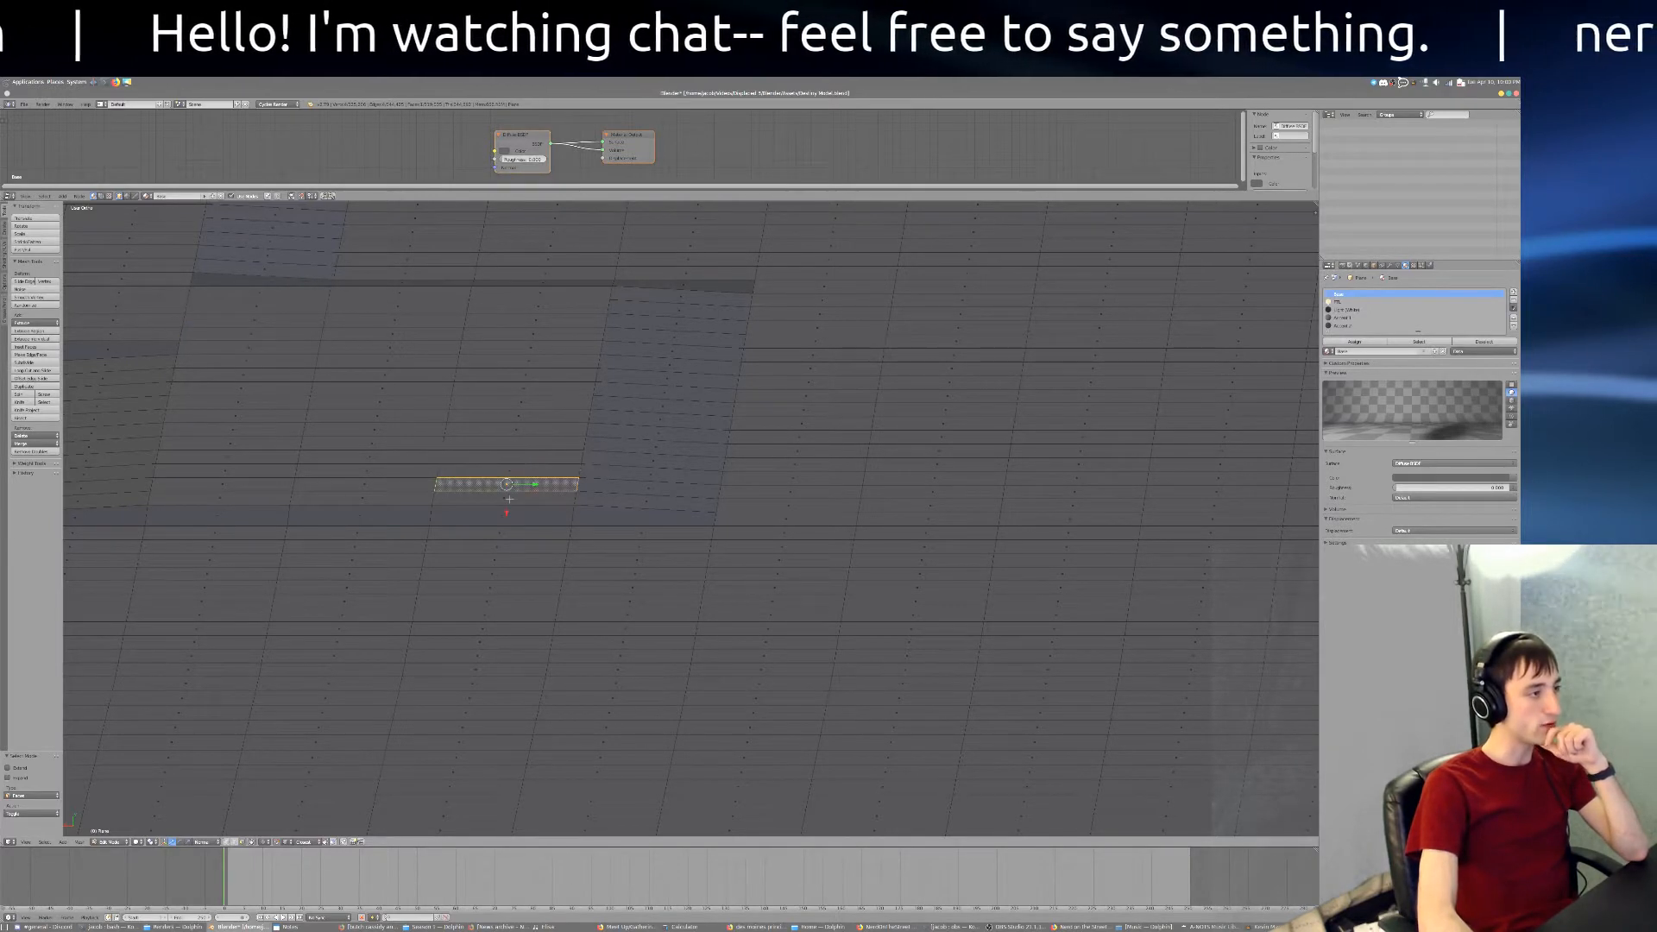
pyautogui.rightClick(504, 498)
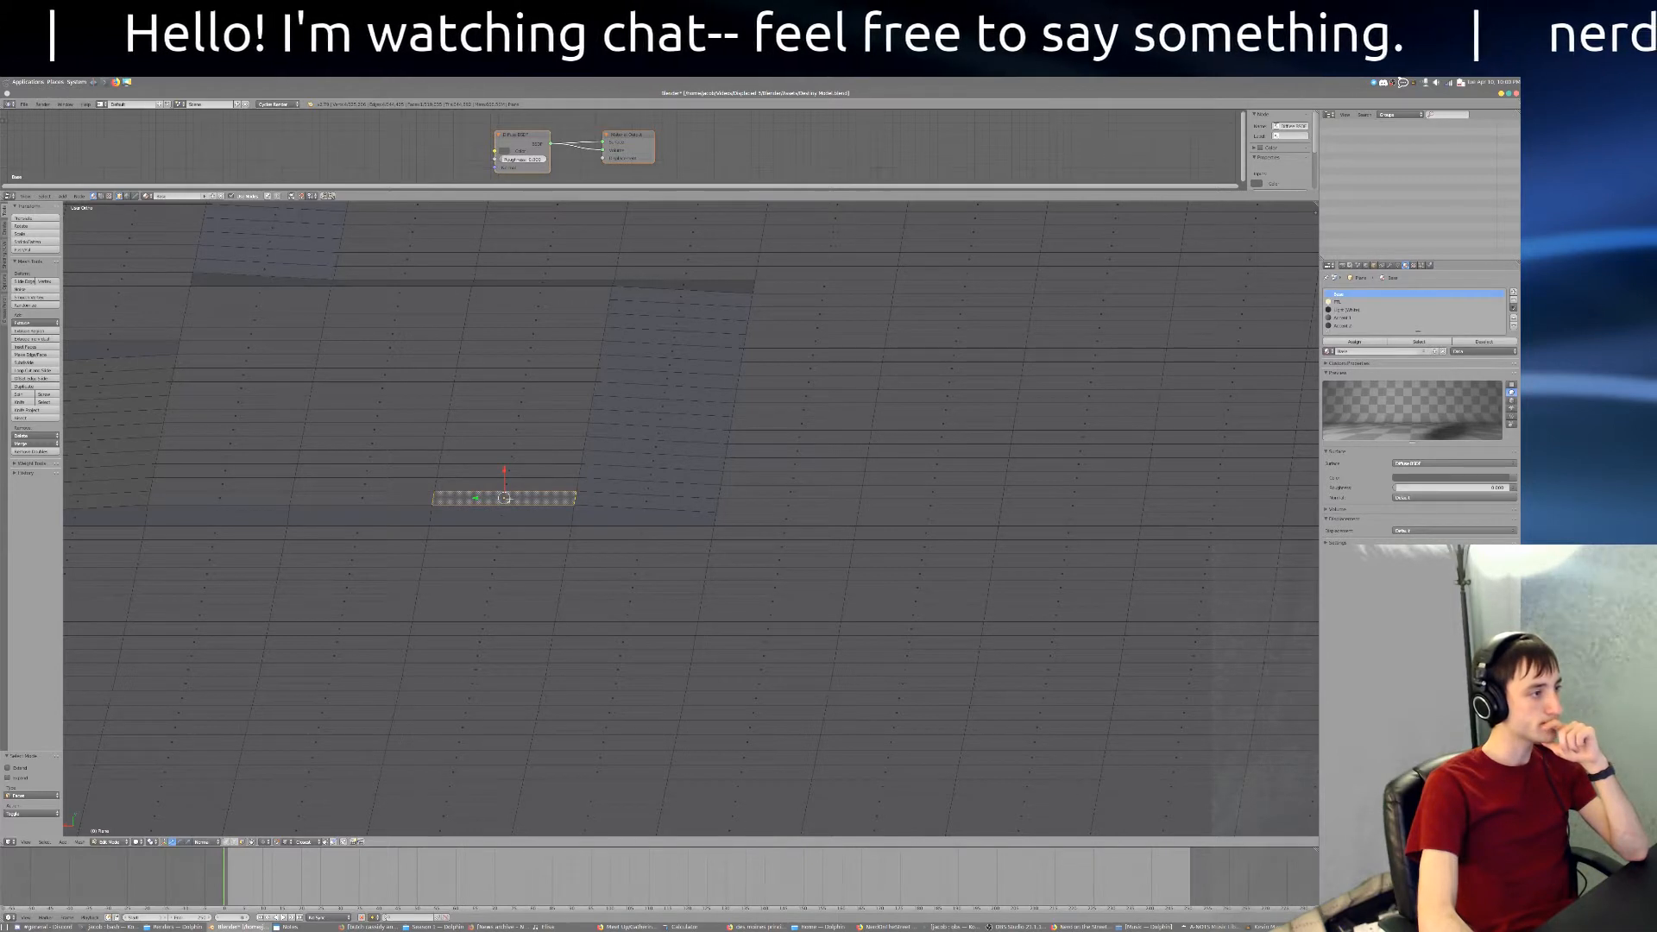
pyautogui.rightClick(654, 456)
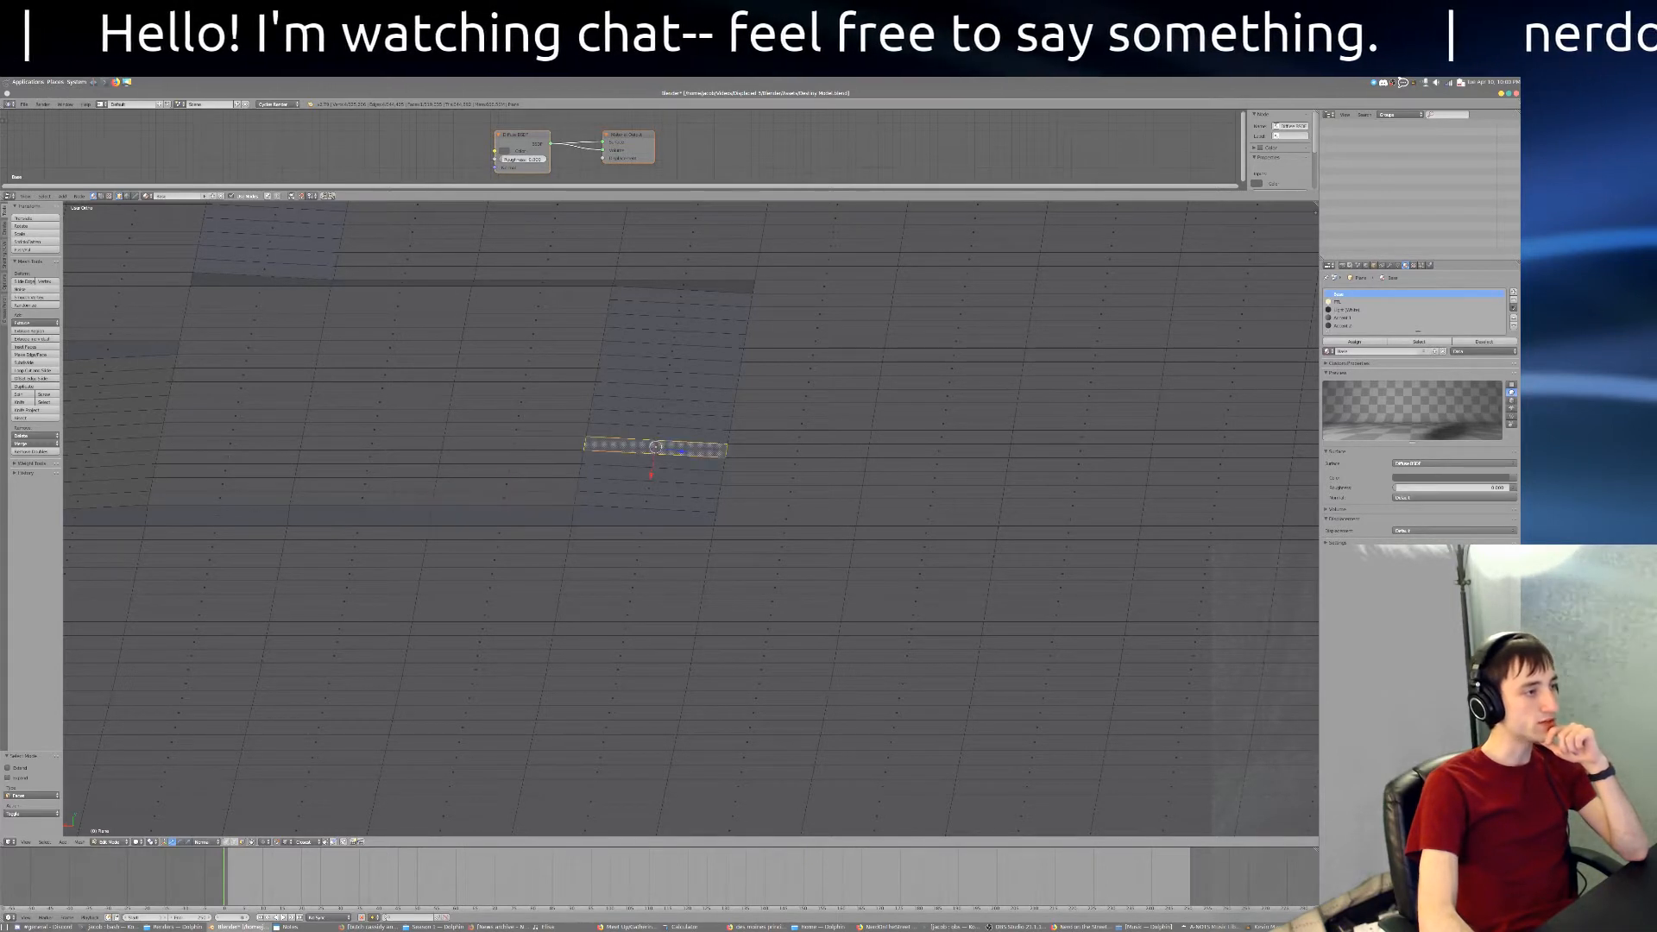
pyautogui.rightClick(653, 467)
pyautogui.rightClick(651, 478)
pyautogui.rightClick(651, 488)
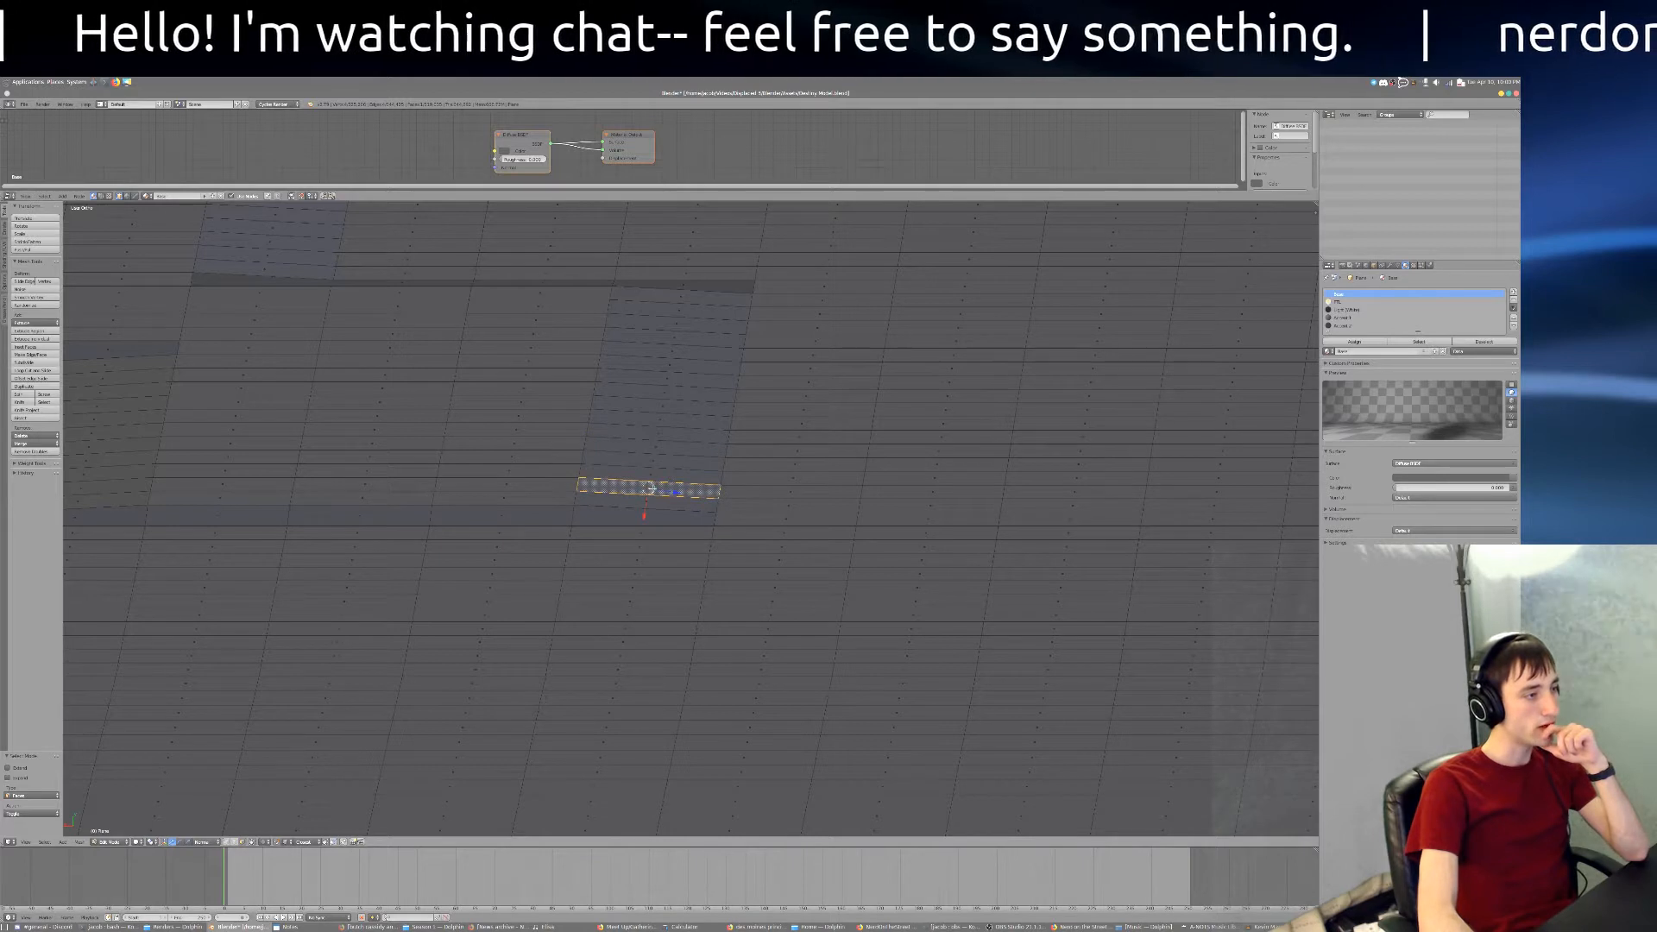
# Step: Select the faces beside the stepped pattern's last block plus the adjoining column, leaving out the topmost row
pyautogui.rightClick(771, 481)
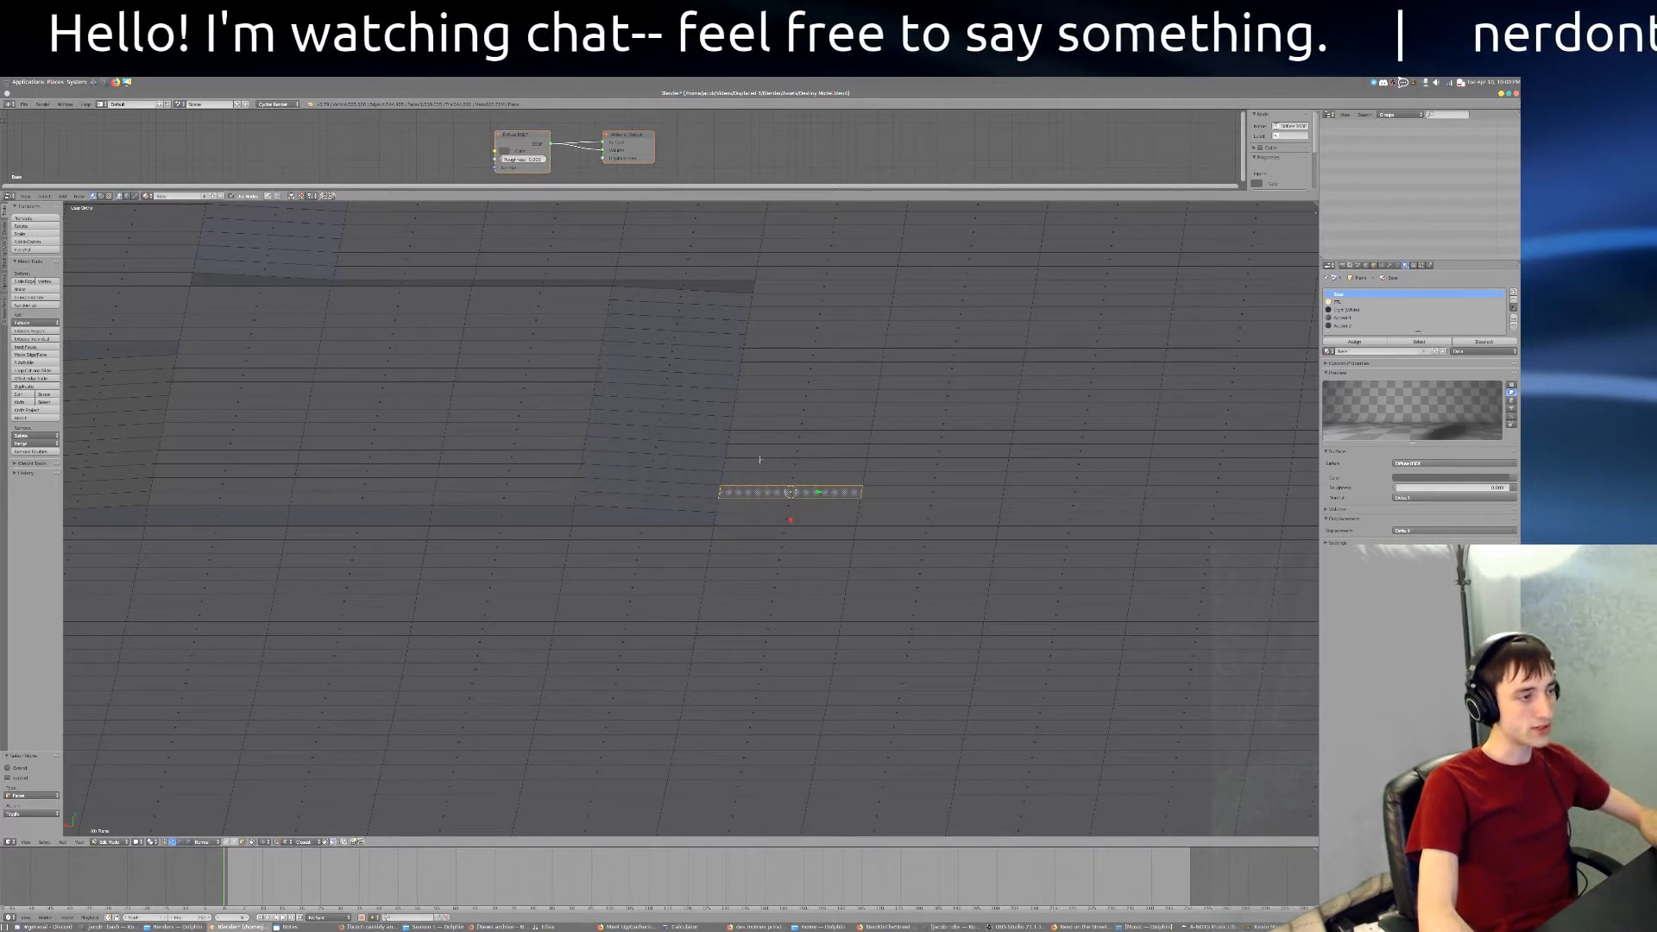
pyautogui.keyDown('shift'); pyautogui.rightClick(764, 464); pyautogui.keyUp('shift')
pyautogui.keyDown('shift'); pyautogui.rightClick(768, 452); pyautogui.keyUp('shift')
pyautogui.keyDown('shift'); pyautogui.rightClick(882, 451); pyautogui.keyUp('shift')
pyautogui.keyDown('shift'); pyautogui.rightClick(884, 464); pyautogui.keyUp('shift')
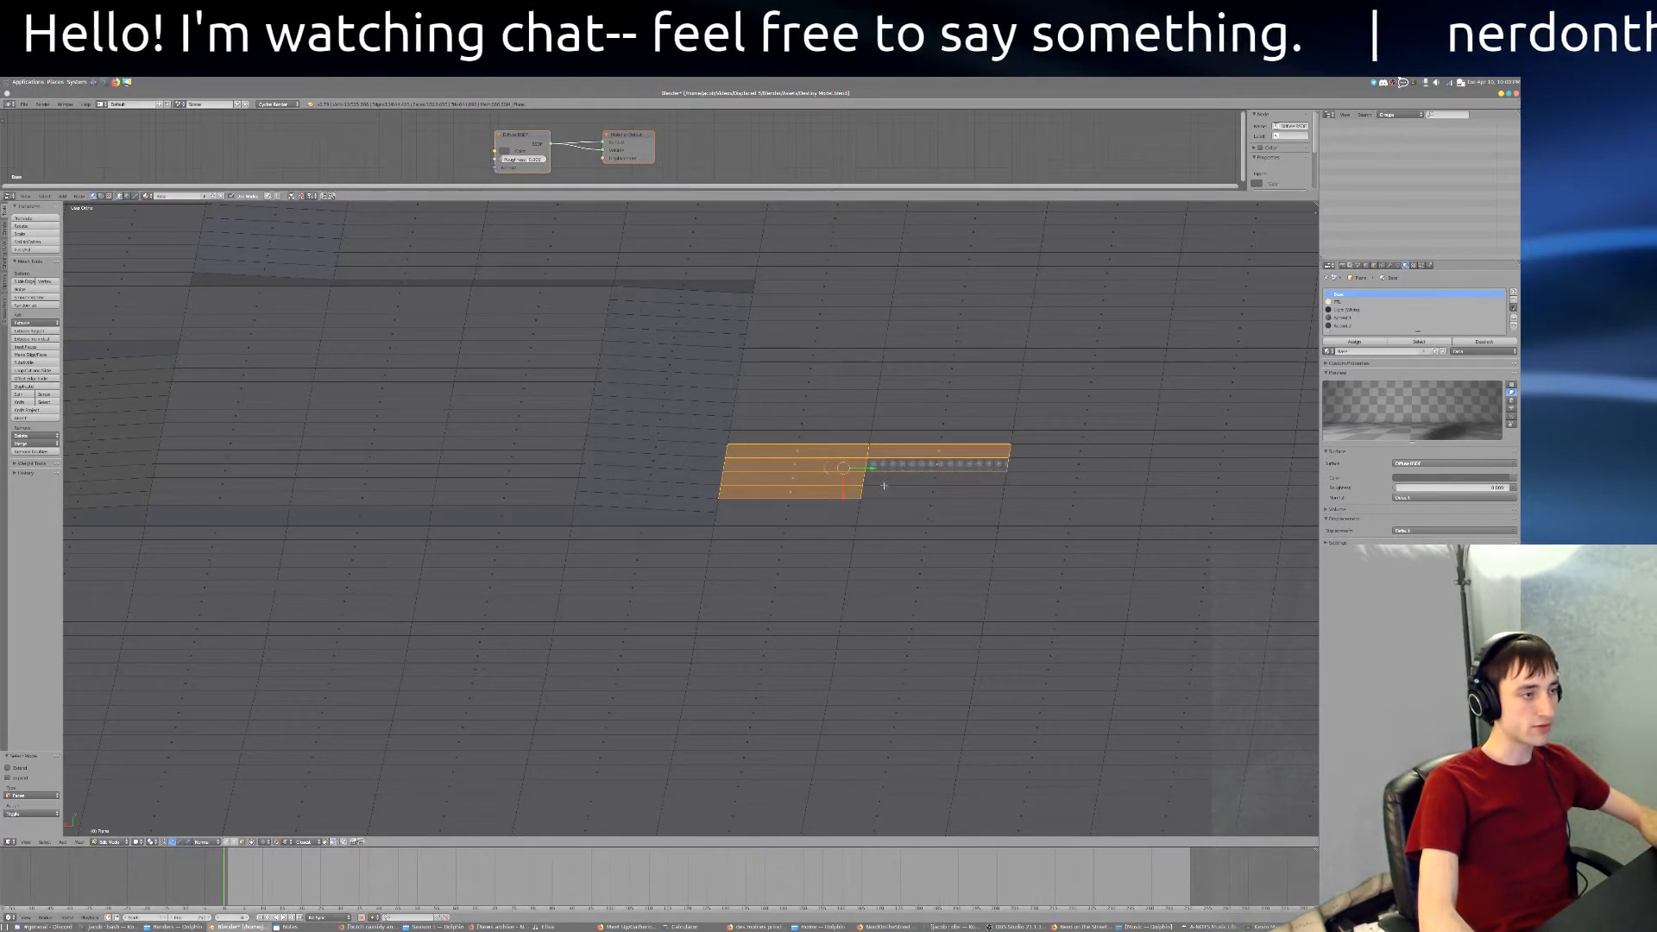
pyautogui.keyDown('shift'); pyautogui.rightClick(884, 479); pyautogui.keyUp('shift')
pyautogui.keyDown('shift'); pyautogui.rightClick(884, 492); pyautogui.keyUp('shift')
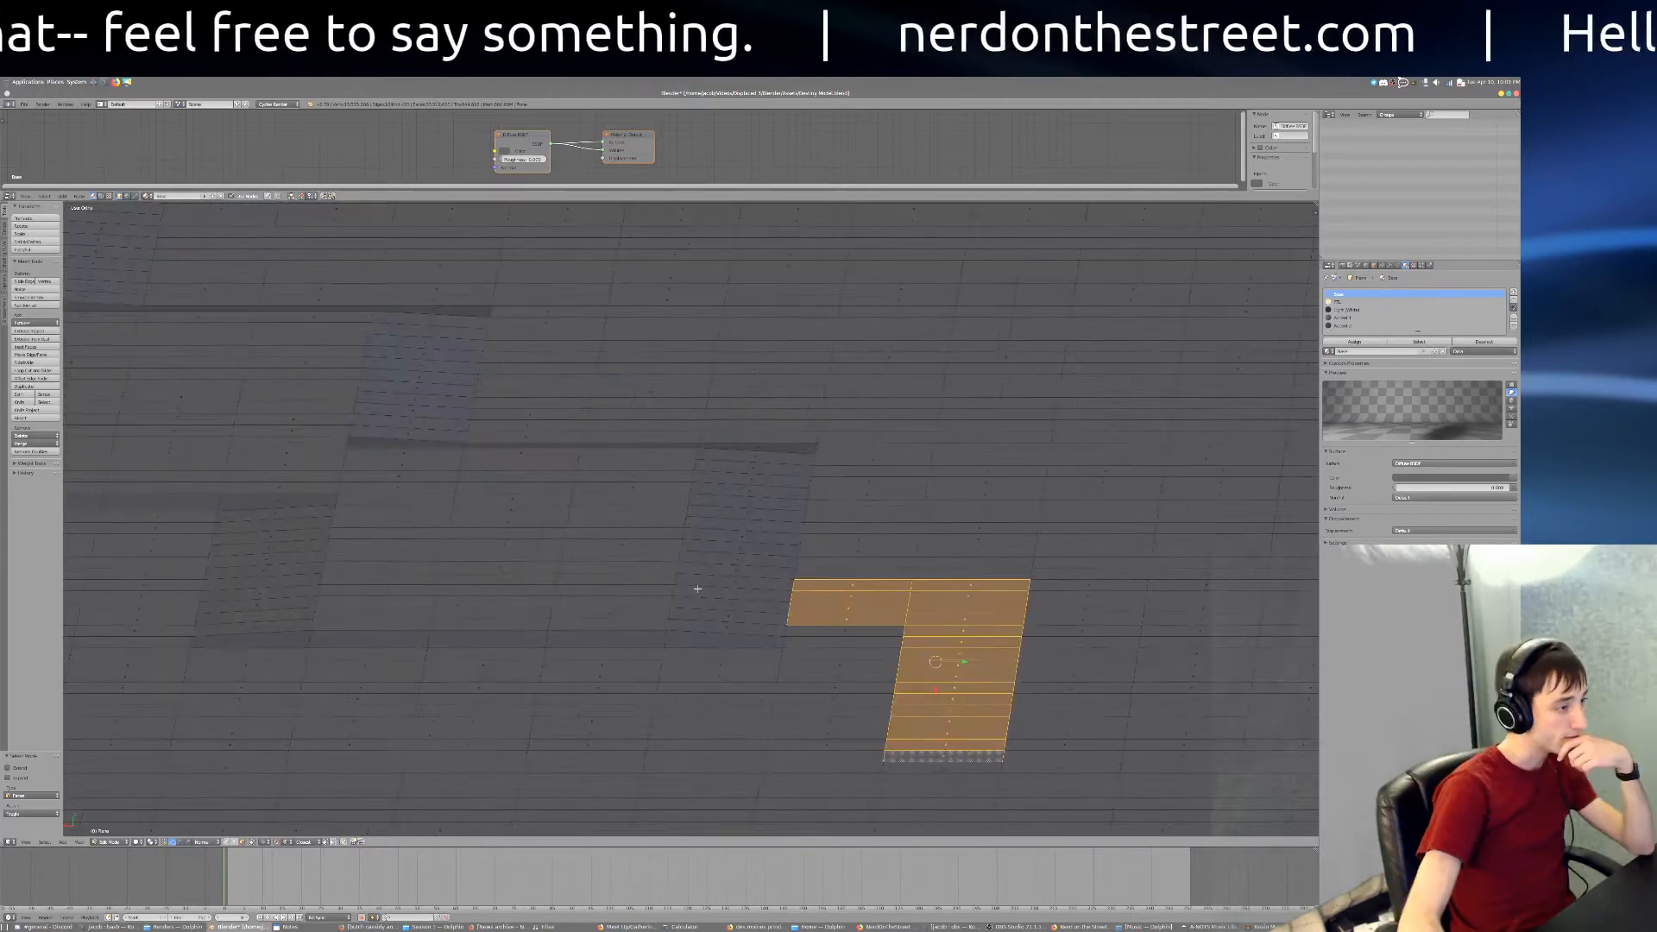
pyautogui.keyDown('shift'); pyautogui.rightClick(921, 767); pyautogui.keyUp('shift')
pyautogui.keyDown('shift'); pyautogui.rightClick(931, 585); pyautogui.keyUp('shift')
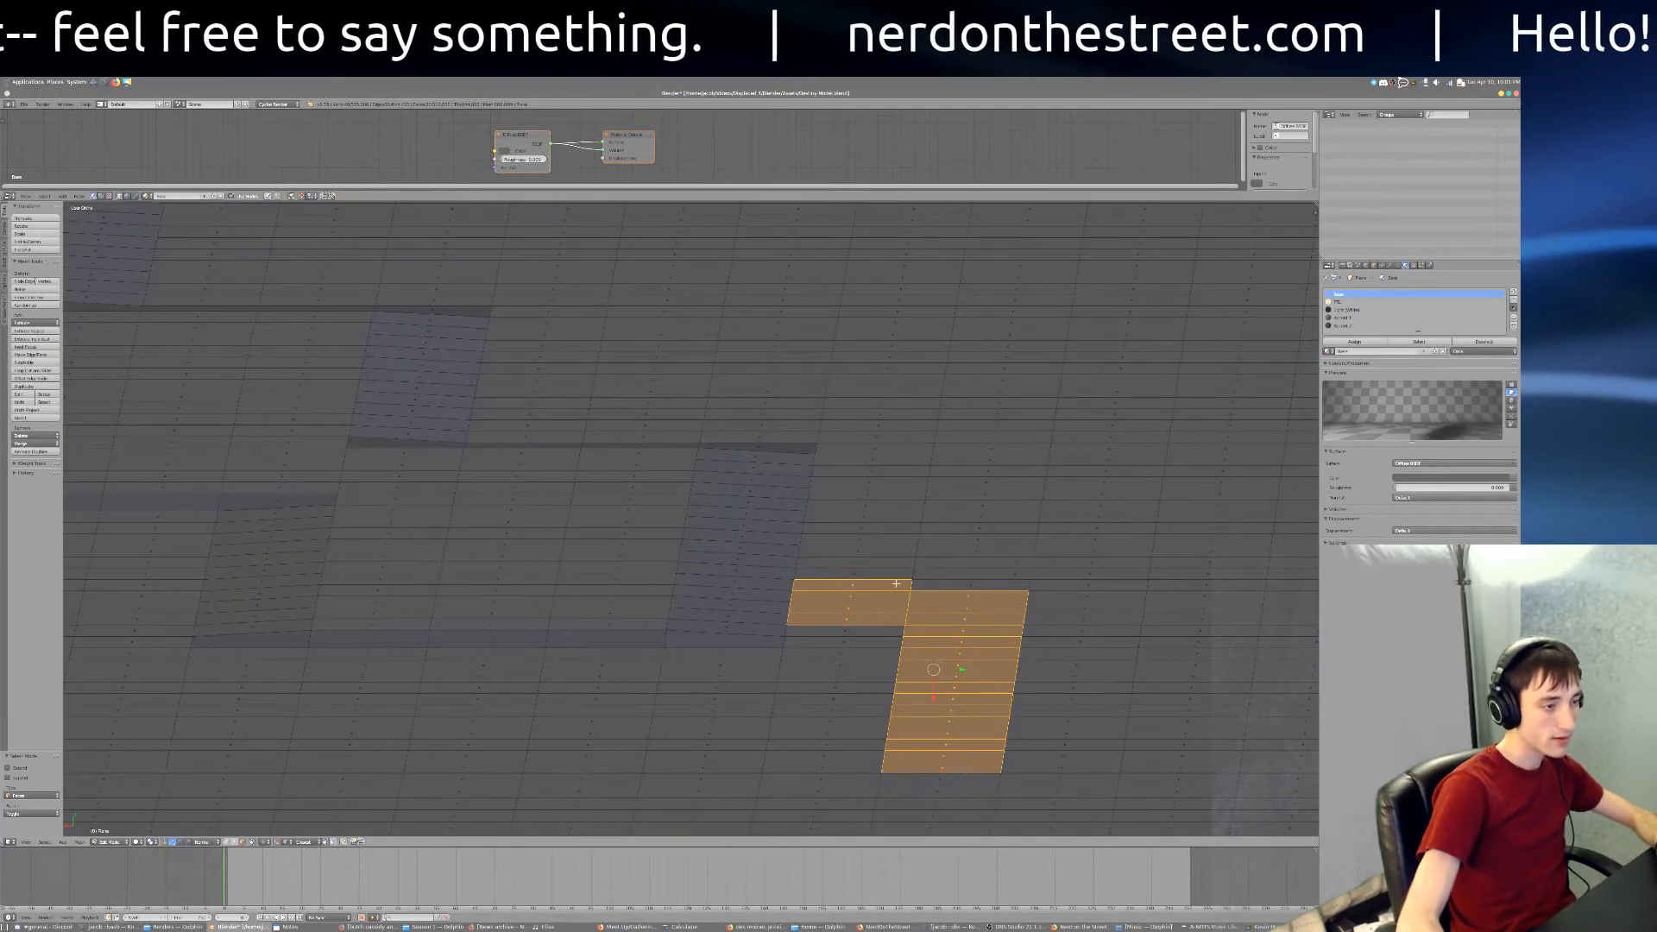
pyautogui.keyDown('shift'); pyautogui.rightClick(898, 585); pyautogui.keyUp('shift')
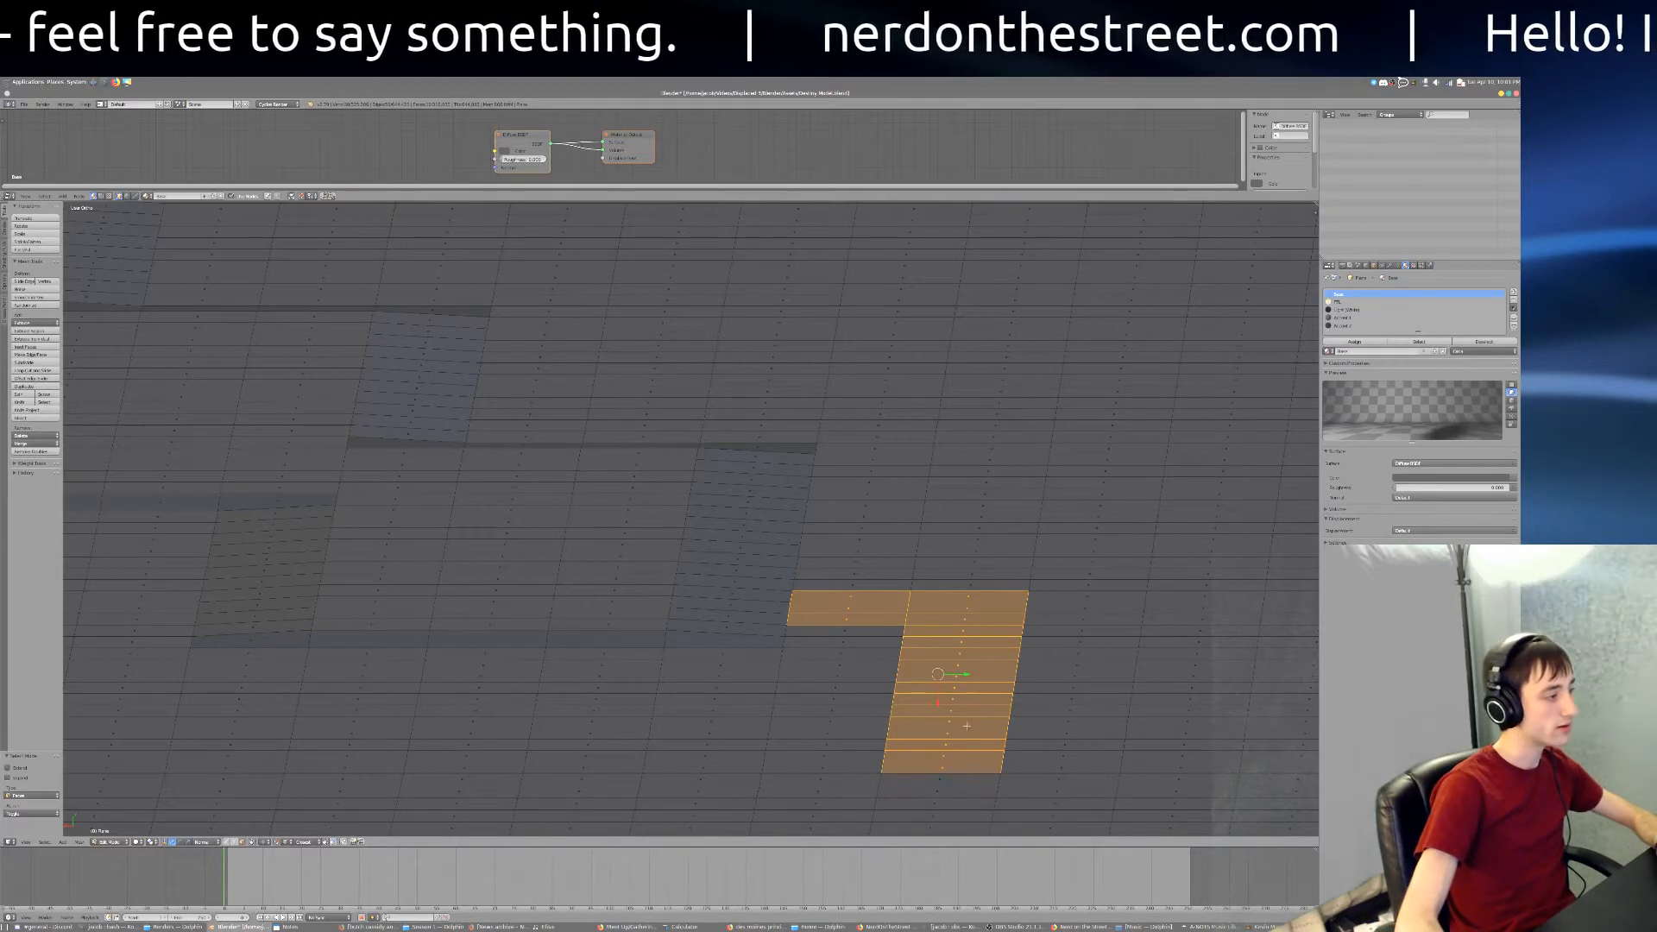
# Step: Add the remaining faces of the shorter column to the selection, down to the neighbouring column's lower end
pyautogui.keyDown('shift'); pyautogui.moveTo(966, 713); pyautogui.dragTo(965, 476, button='middle'); pyautogui.keyUp('shift')
pyautogui.scroll(6, 1014, 524)
pyautogui.keyDown('shift'); pyautogui.moveTo(1102, 558); pyautogui.dragTo(561, 558, button='middle'); pyautogui.keyUp('shift')
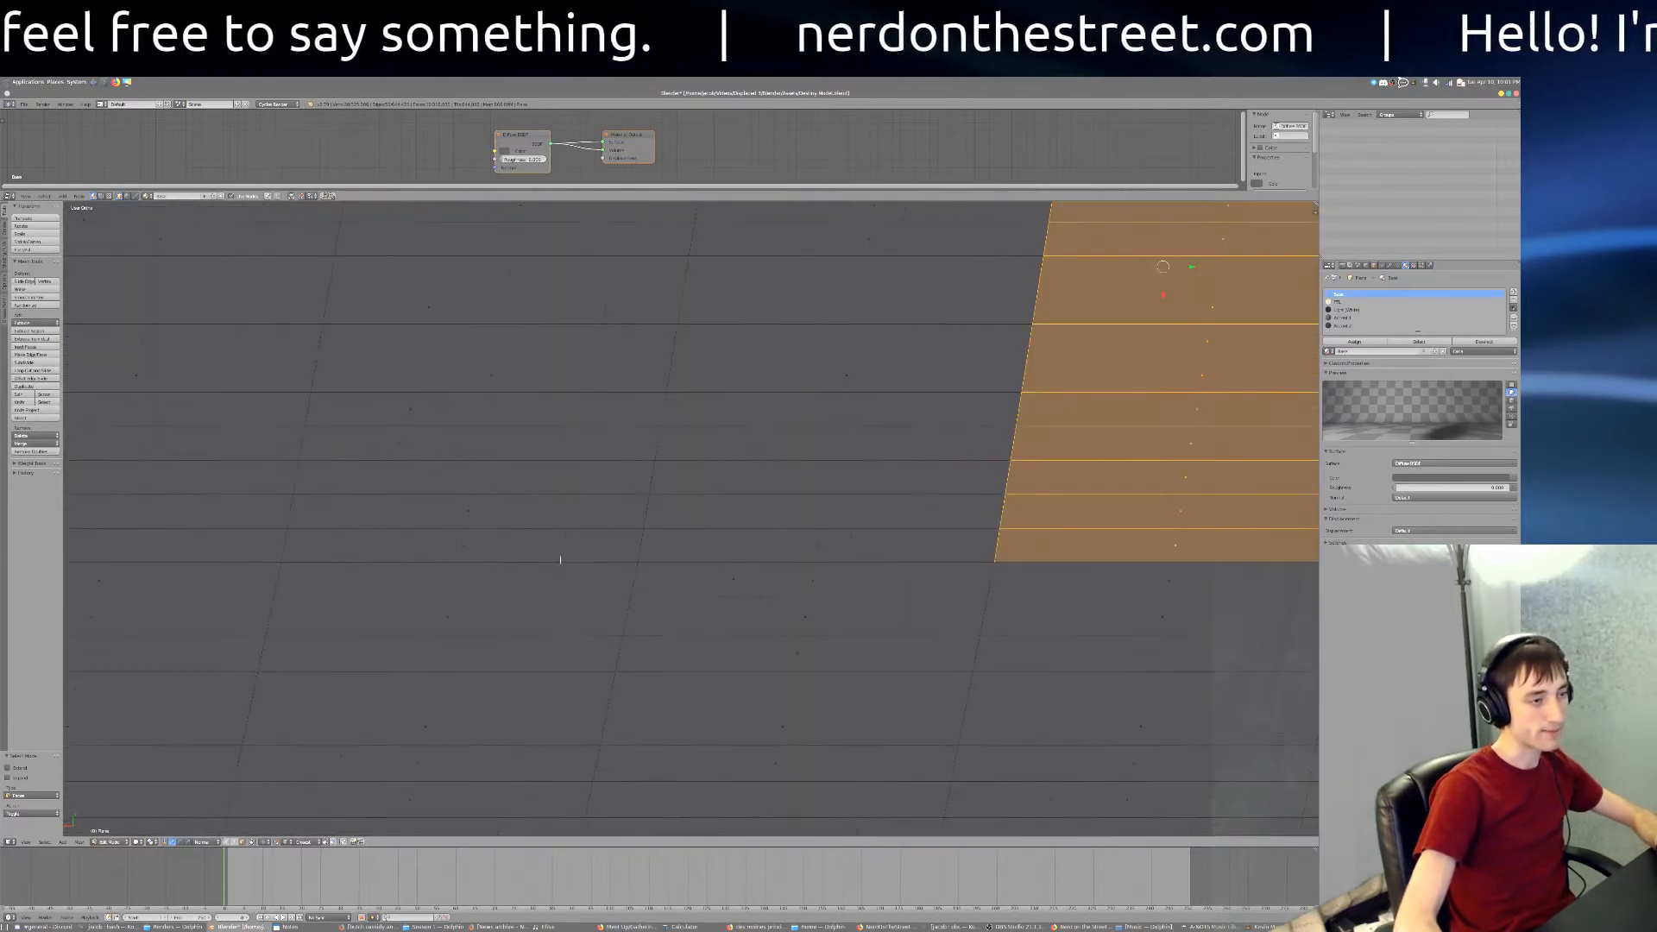
pyautogui.scroll(10, 648, 577)
pyautogui.keyDown('shift'); pyautogui.moveTo(827, 555); pyautogui.dragTo(804, 238, button='middle'); pyautogui.keyUp('shift')
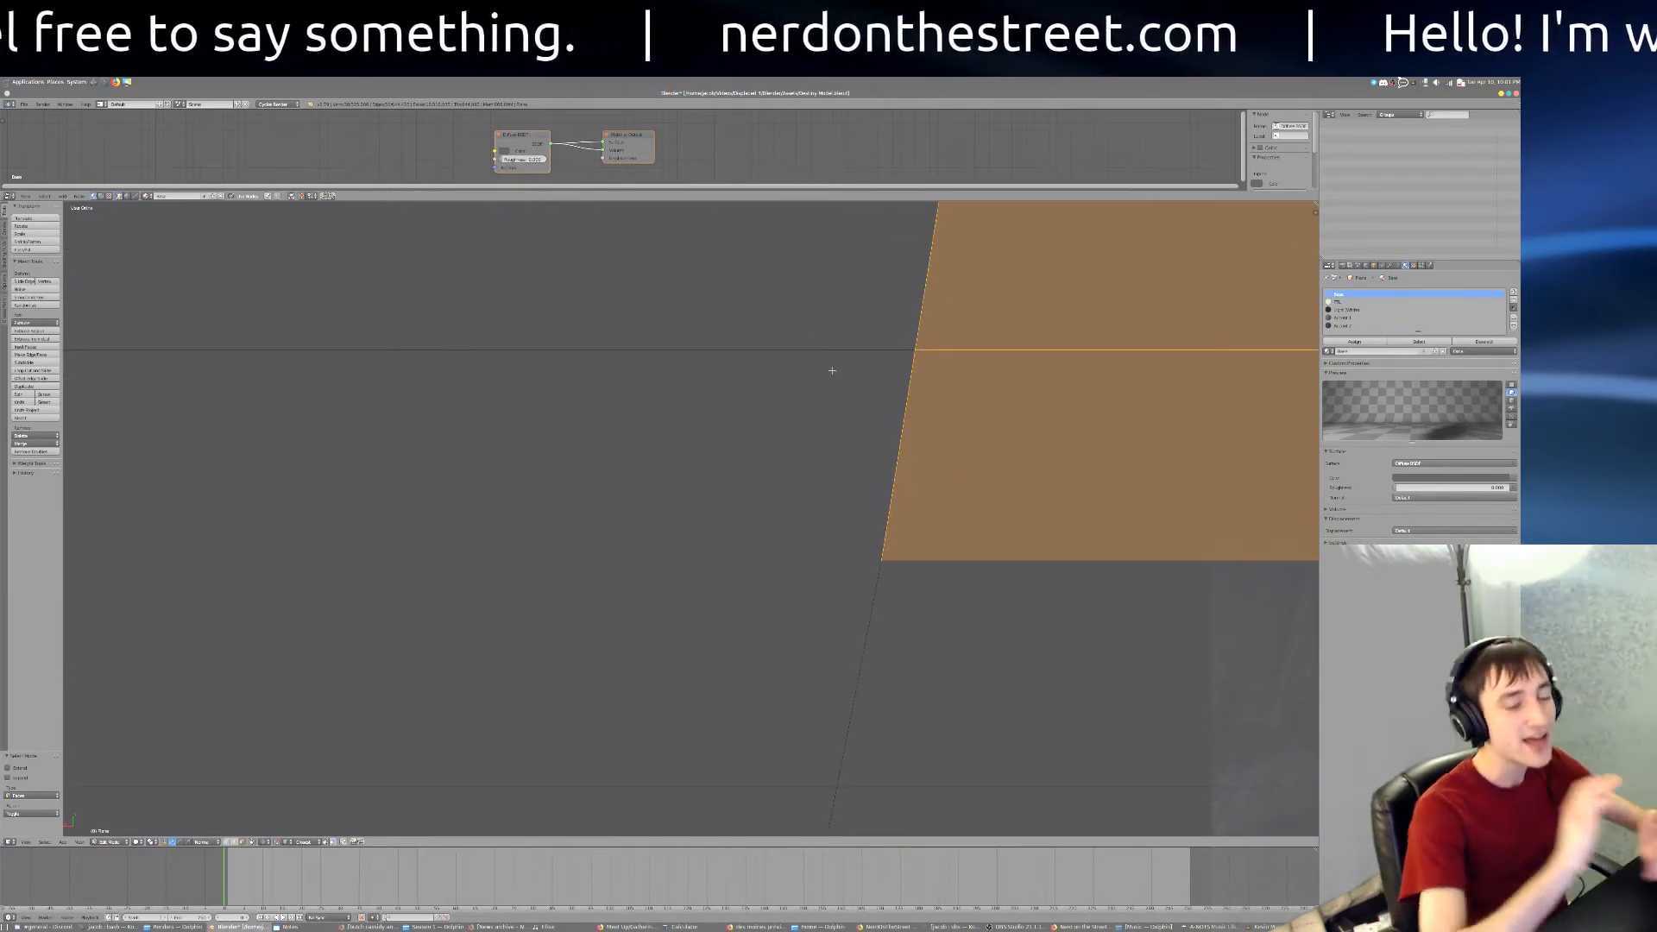
pyautogui.scroll(-5, 832, 370)
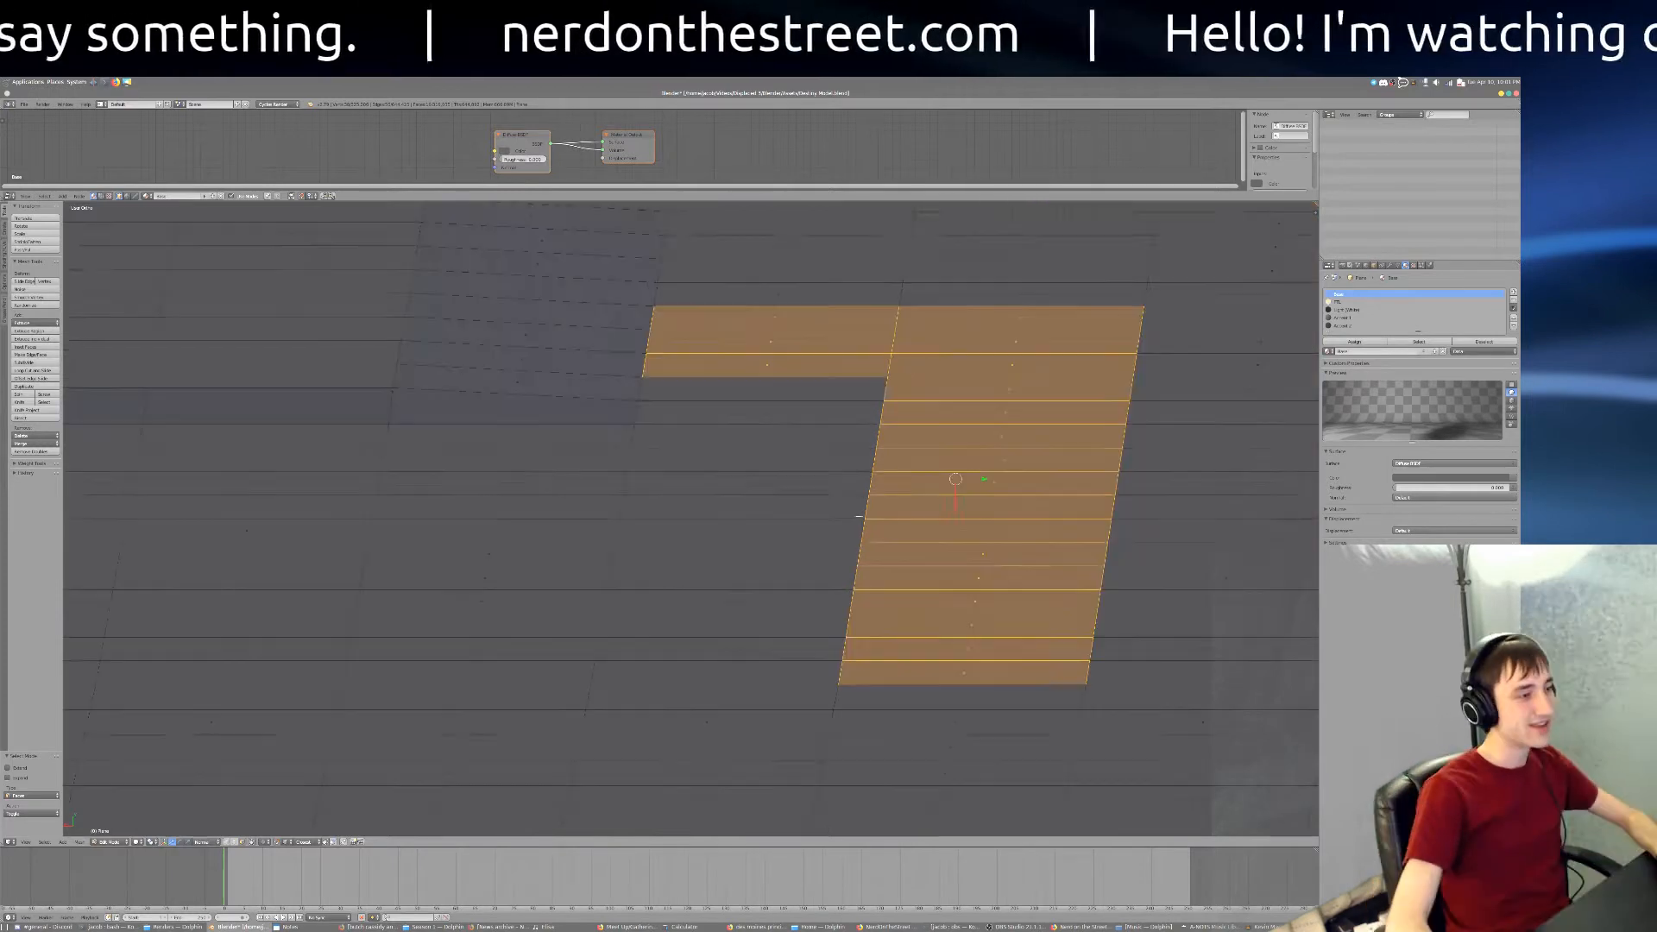
pyautogui.keyDown('shift'); pyautogui.rightClick(790, 396); pyautogui.keyUp('shift')
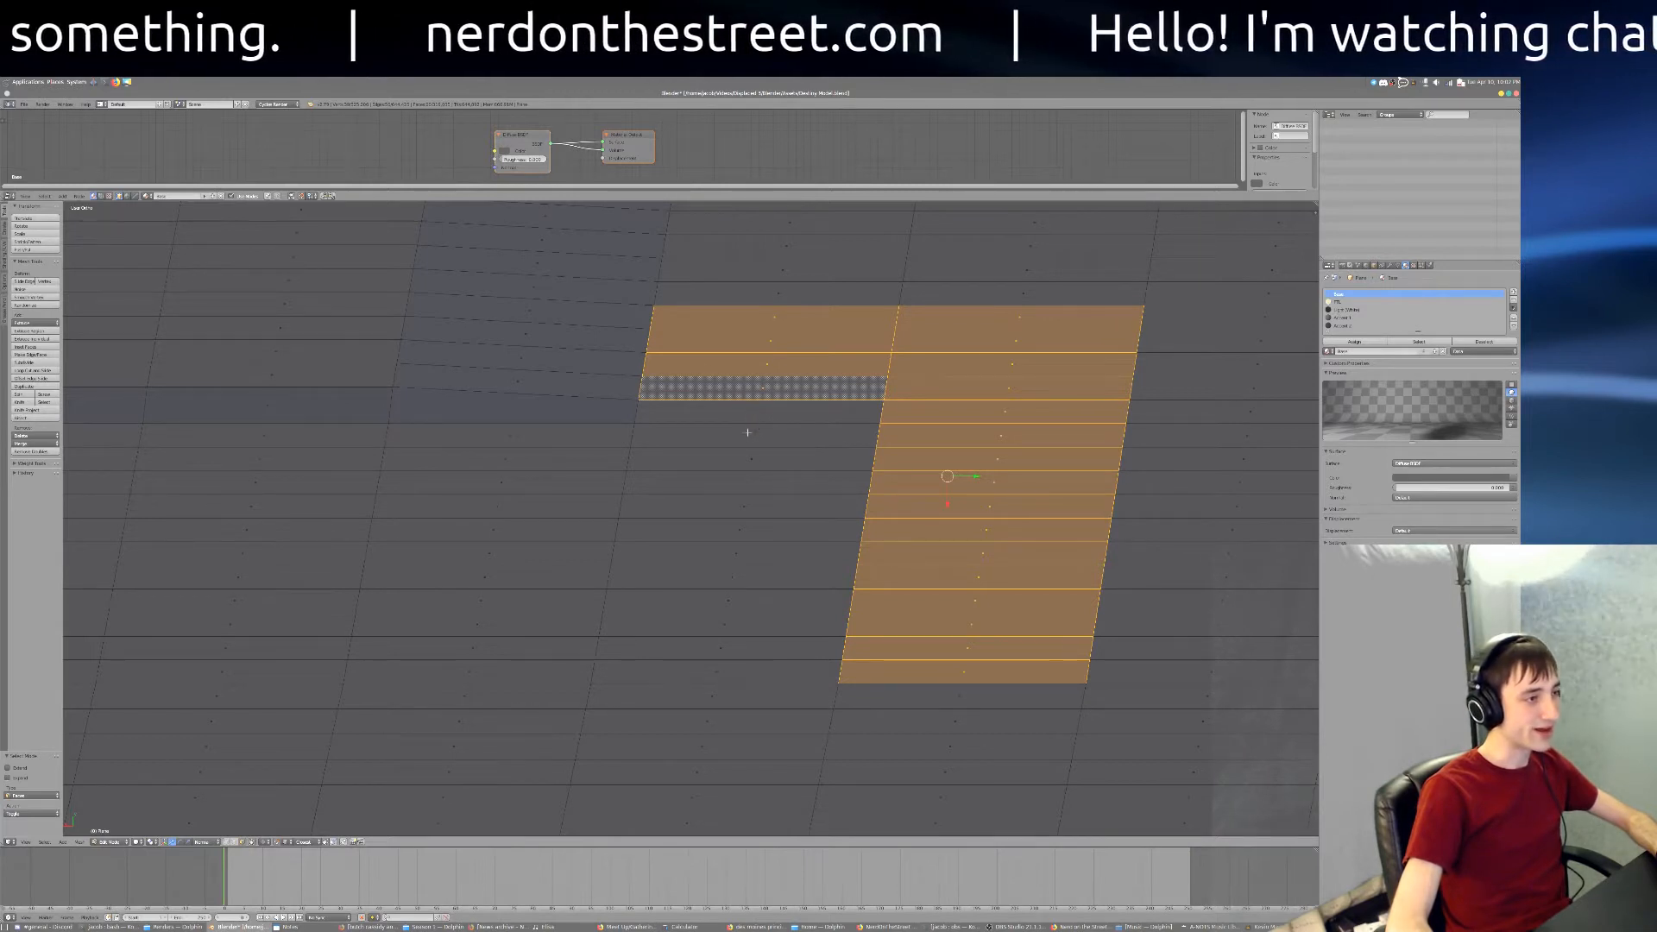
pyautogui.press('e')
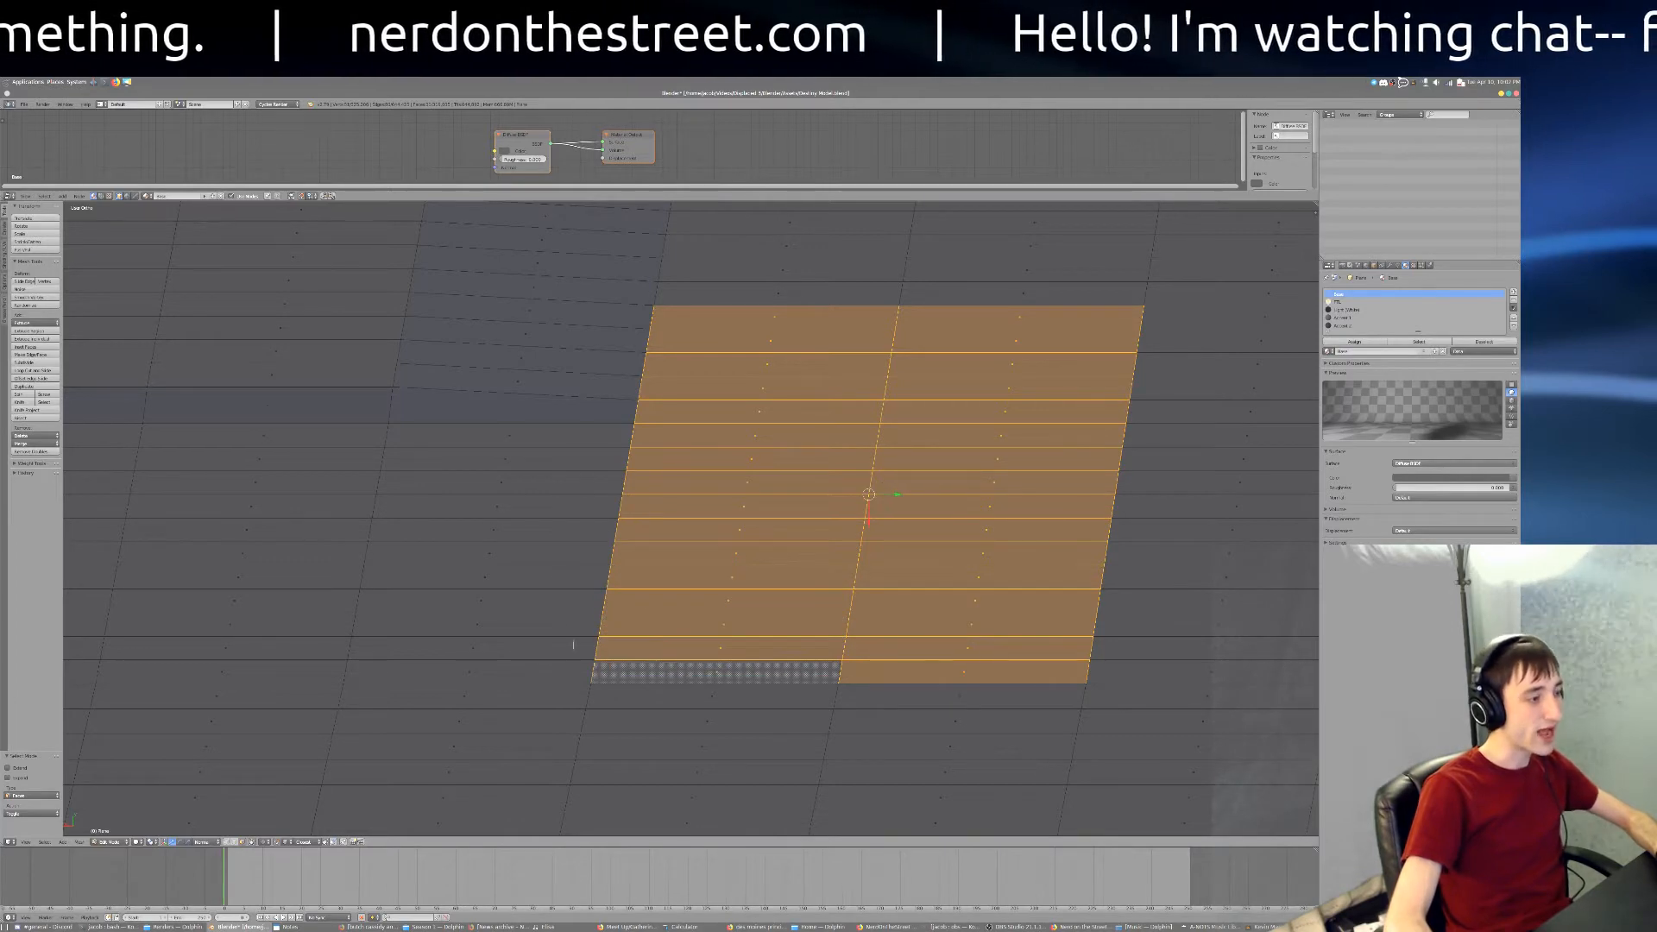
# Step: Extend the selection with a third face column beneath the stepped pattern's last block, from the selection's lower edge up to that block
pyautogui.scroll(-2, 573, 645)
pyautogui.keyDown('shift'); pyautogui.moveTo(547, 595); pyautogui.dragTo(816, 643, button='middle'); pyautogui.keyUp('shift')
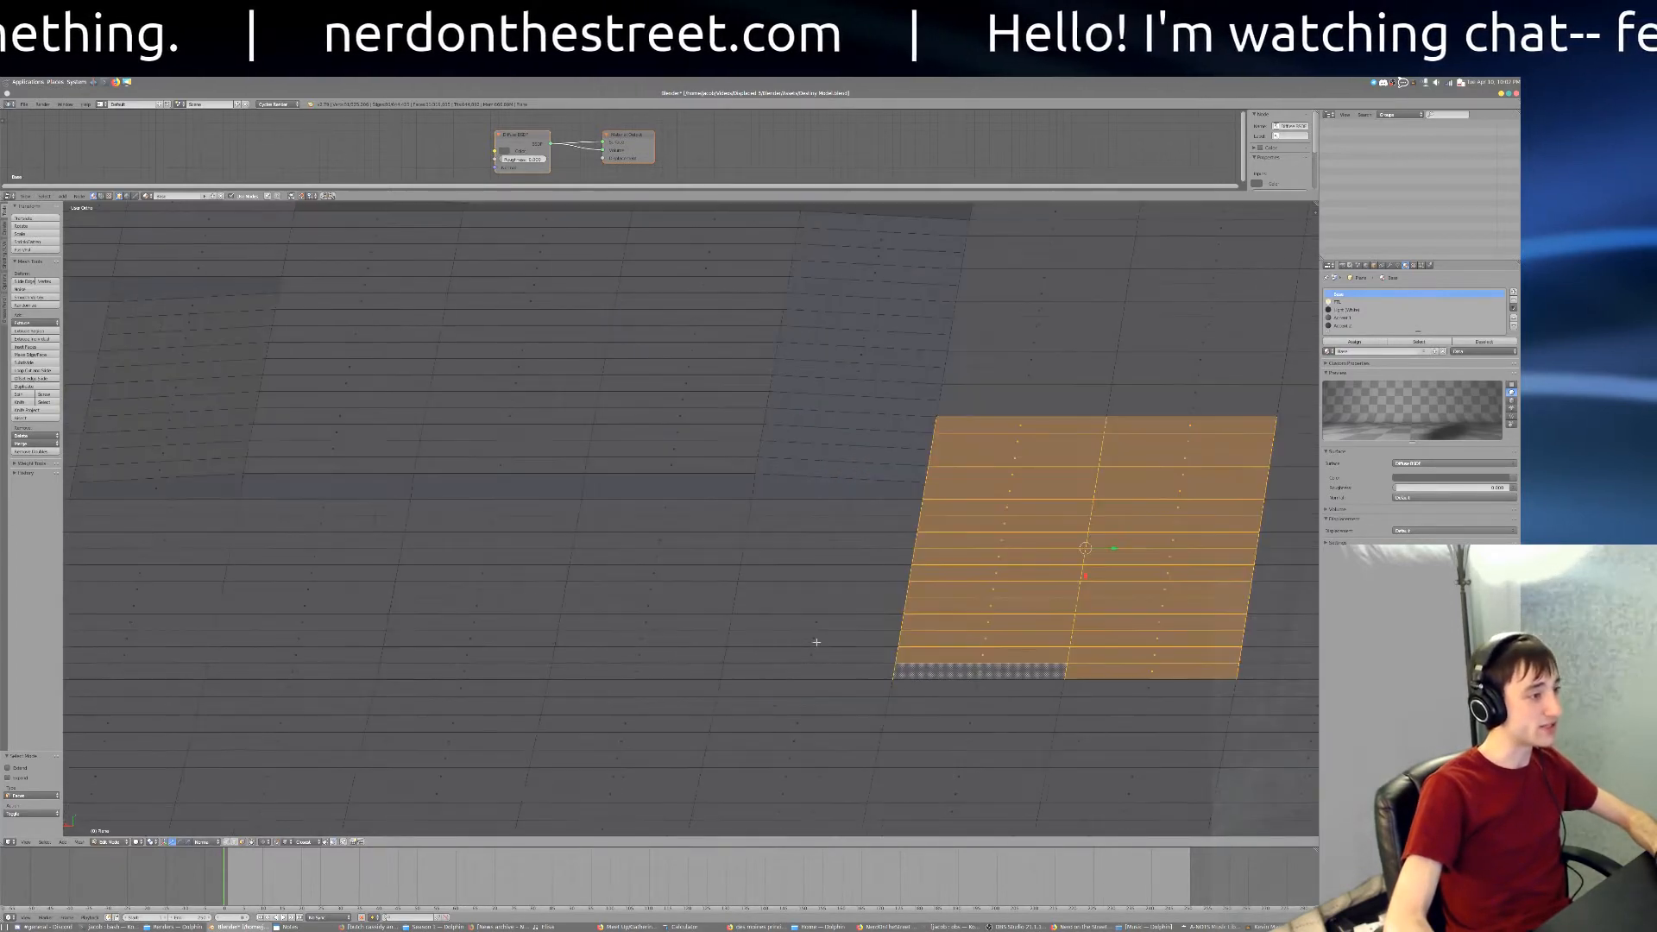
pyautogui.keyDown('shift'); pyautogui.rightClick(814, 669); pyautogui.keyUp('shift')
pyautogui.keyDown('shift'); pyautogui.rightClick(814, 654); pyautogui.keyUp('shift')
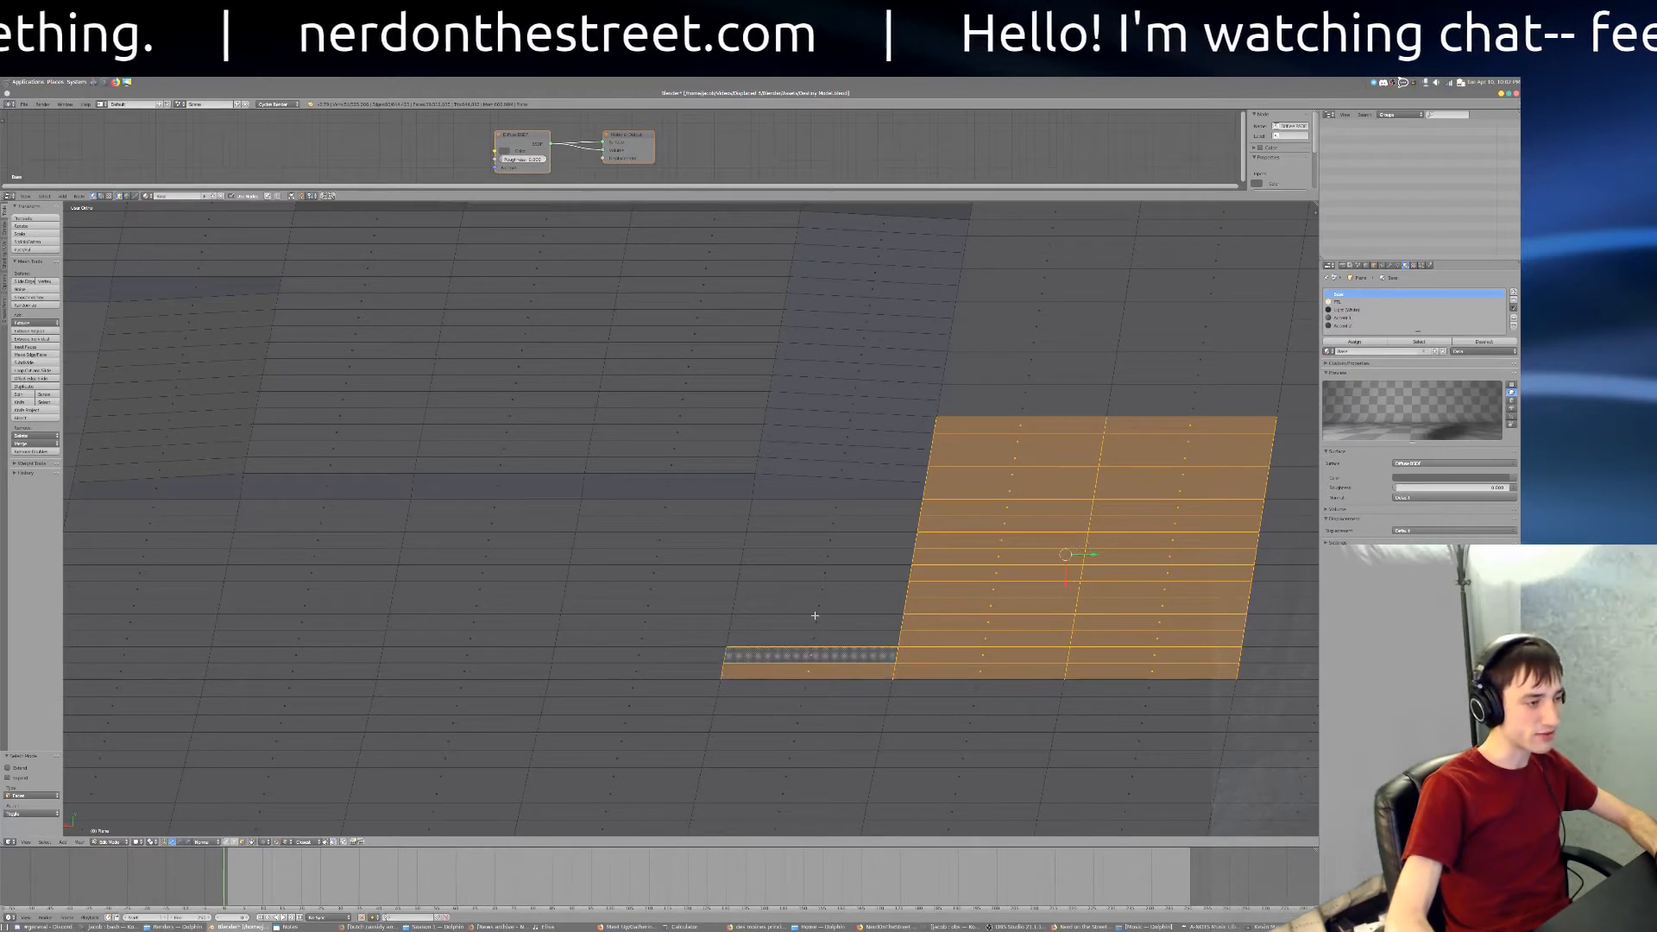
pyautogui.keyDown('shift'); pyautogui.rightClick(814, 638); pyautogui.keyUp('shift')
pyautogui.keyDown('shift'); pyautogui.rightClick(816, 621); pyautogui.keyUp('shift')
pyautogui.keyDown('shift'); pyautogui.rightClick(818, 606); pyautogui.keyUp('shift')
pyautogui.keyDown('shift'); pyautogui.rightClick(821, 589); pyautogui.keyUp('shift')
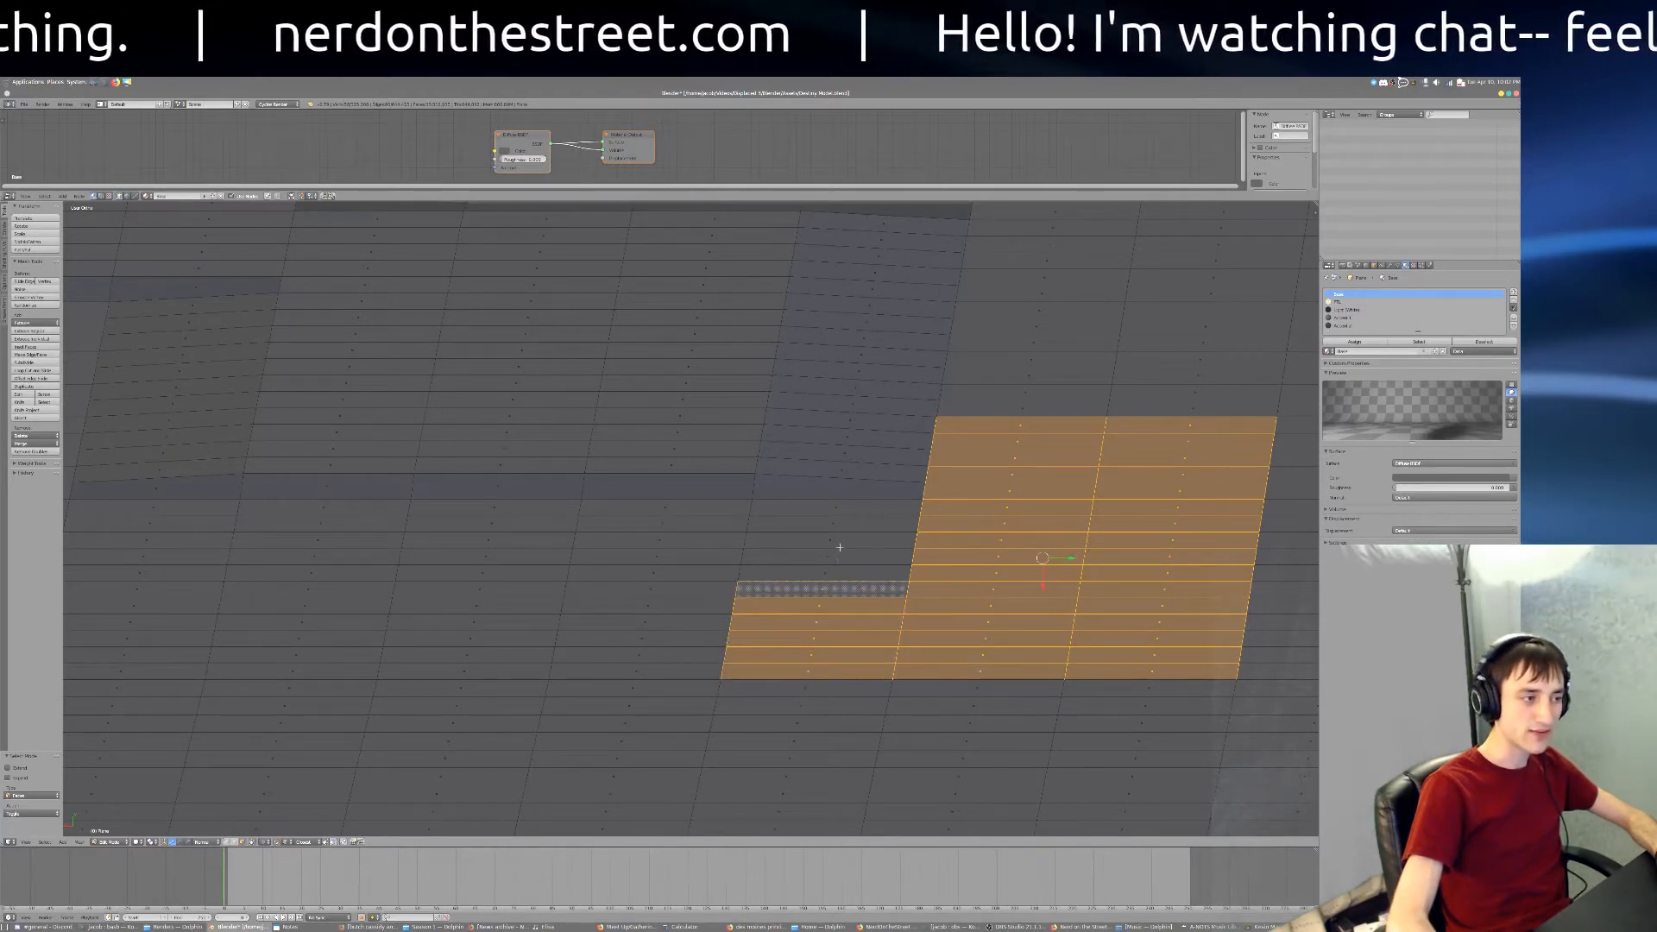
pyautogui.keyDown('shift'); pyautogui.rightClick(824, 573); pyautogui.keyUp('shift')
pyautogui.keyDown('shift'); pyautogui.rightClick(826, 557); pyautogui.keyUp('shift')
pyautogui.keyDown('shift'); pyautogui.rightClick(829, 541); pyautogui.keyUp('shift')
pyautogui.keyDown('shift'); pyautogui.rightClick(832, 525); pyautogui.keyUp('shift')
pyautogui.keyDown('shift'); pyautogui.rightClick(842, 509); pyautogui.keyUp('shift')
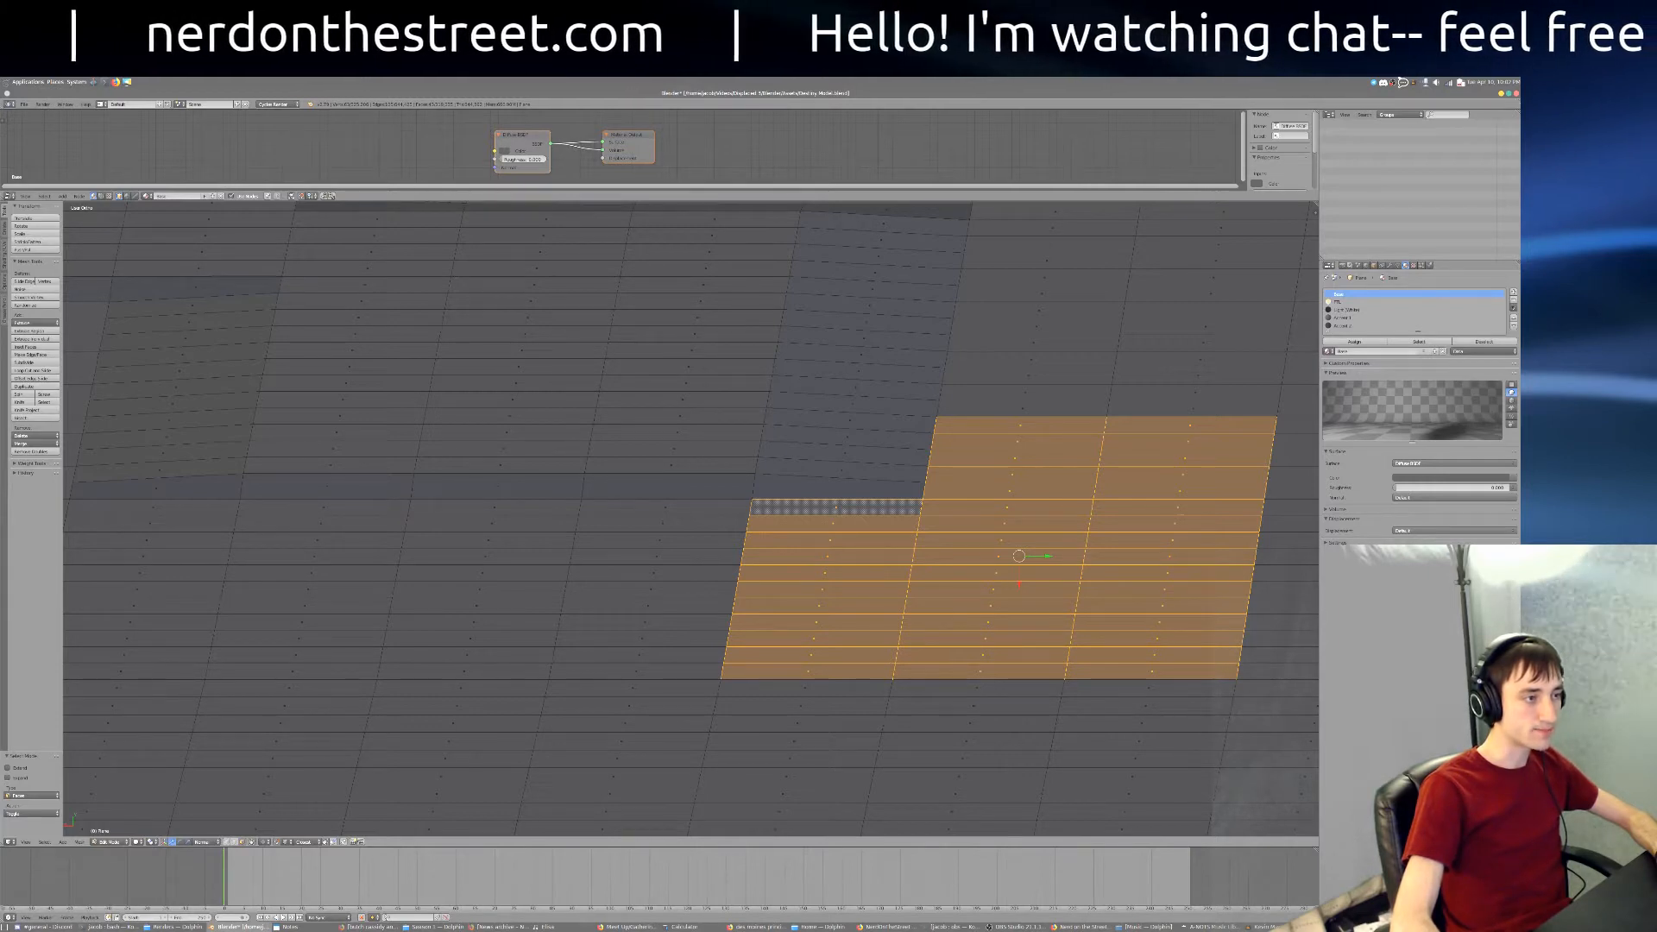
# Step: Add the next step of the pattern to the selection as a lower block of face columns offset diagonally from the first
pyautogui.keyDown('shift'); pyautogui.moveTo(1113, 527); pyautogui.dragTo(504, 516, button='middle'); pyautogui.keyUp('shift')
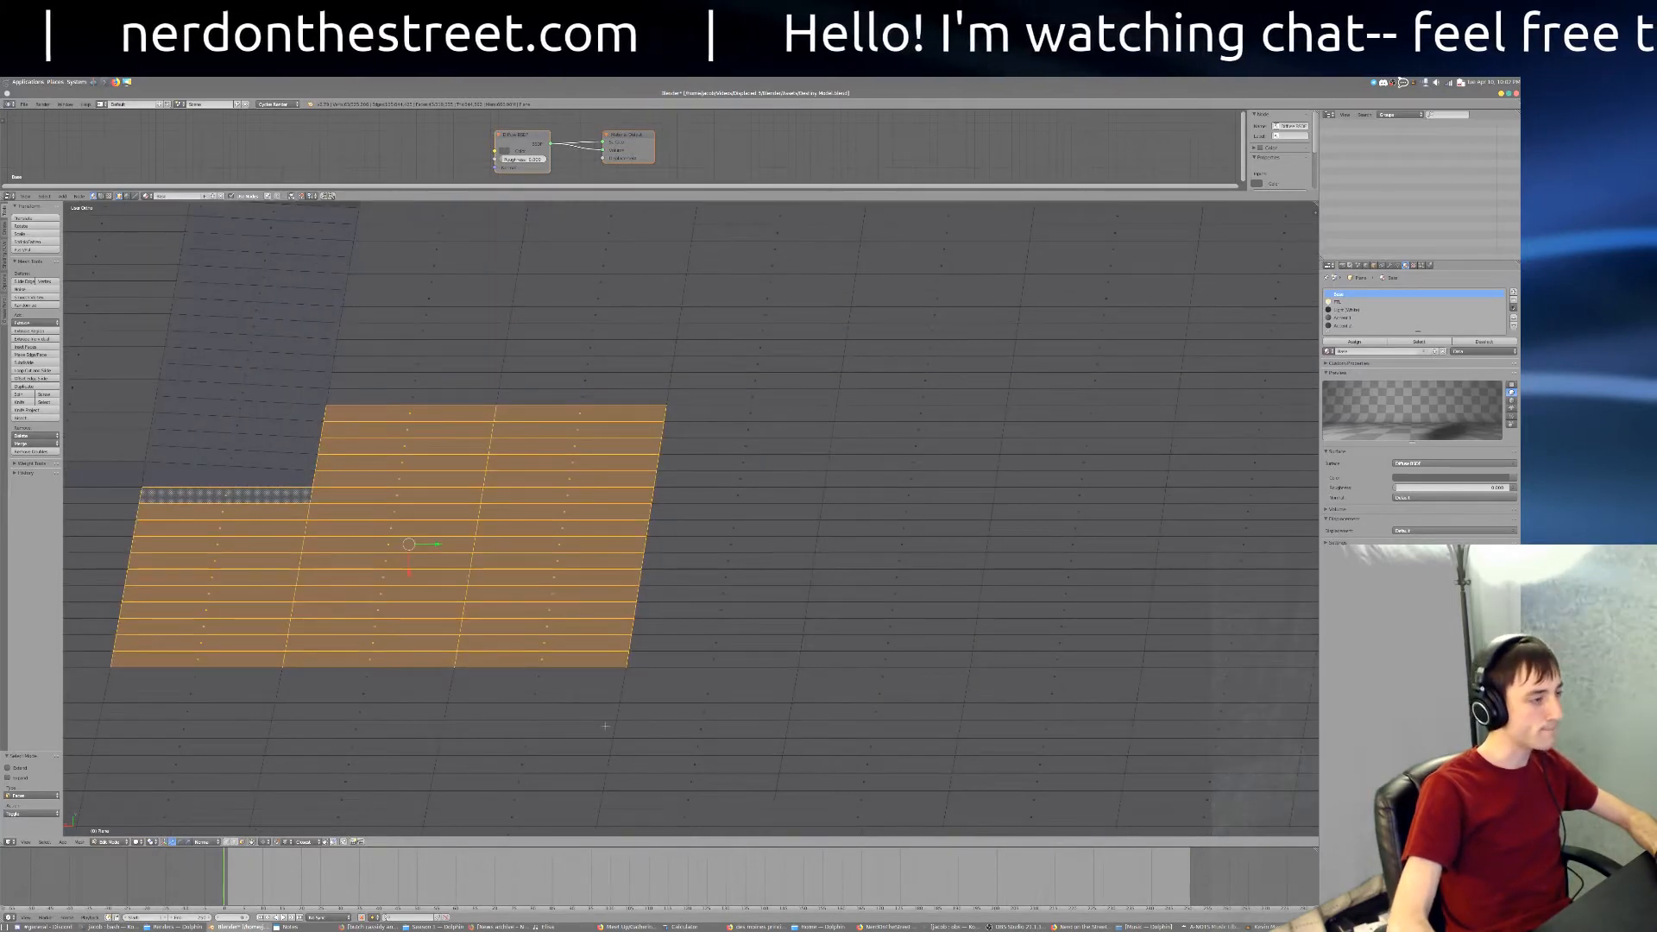
pyautogui.scroll(-1, 607, 719)
pyautogui.keyDown('ctrl'); pyautogui.rightClick(687, 767); pyautogui.keyUp('ctrl')
pyautogui.keyDown('shift'); pyautogui.rightClick(683, 787); pyautogui.keyUp('shift')
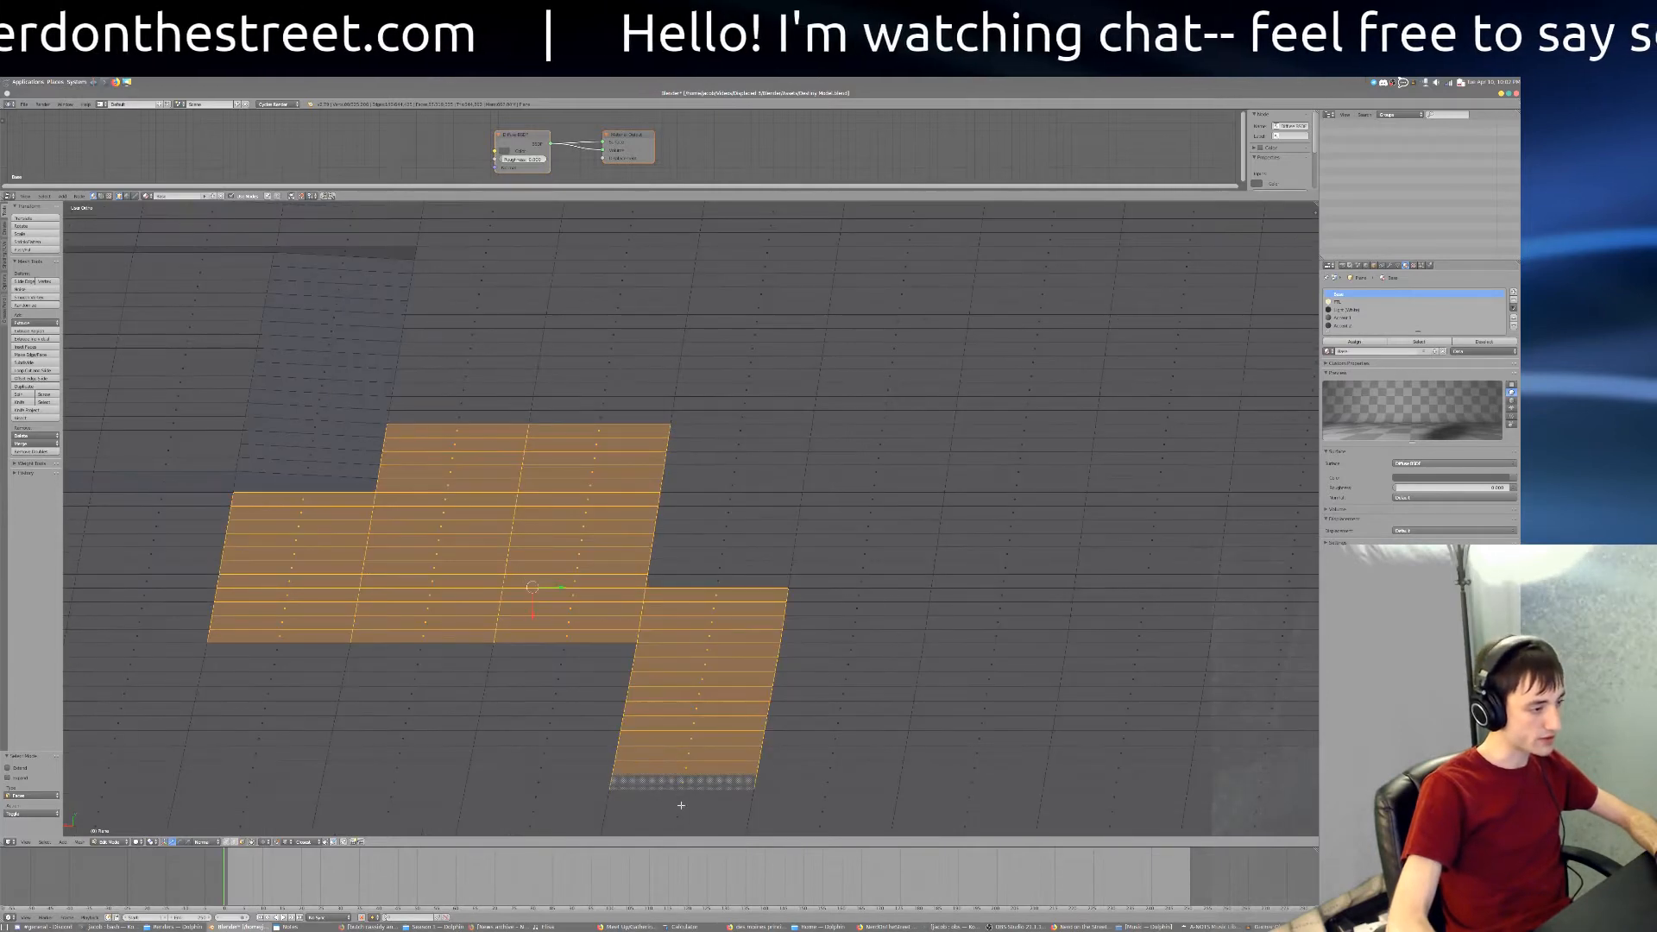
pyautogui.keyDown('shift'); pyautogui.rightClick(690, 801); pyautogui.keyUp('shift')
pyautogui.keyDown('shift'); pyautogui.rightClick(725, 810); pyautogui.keyUp('shift')
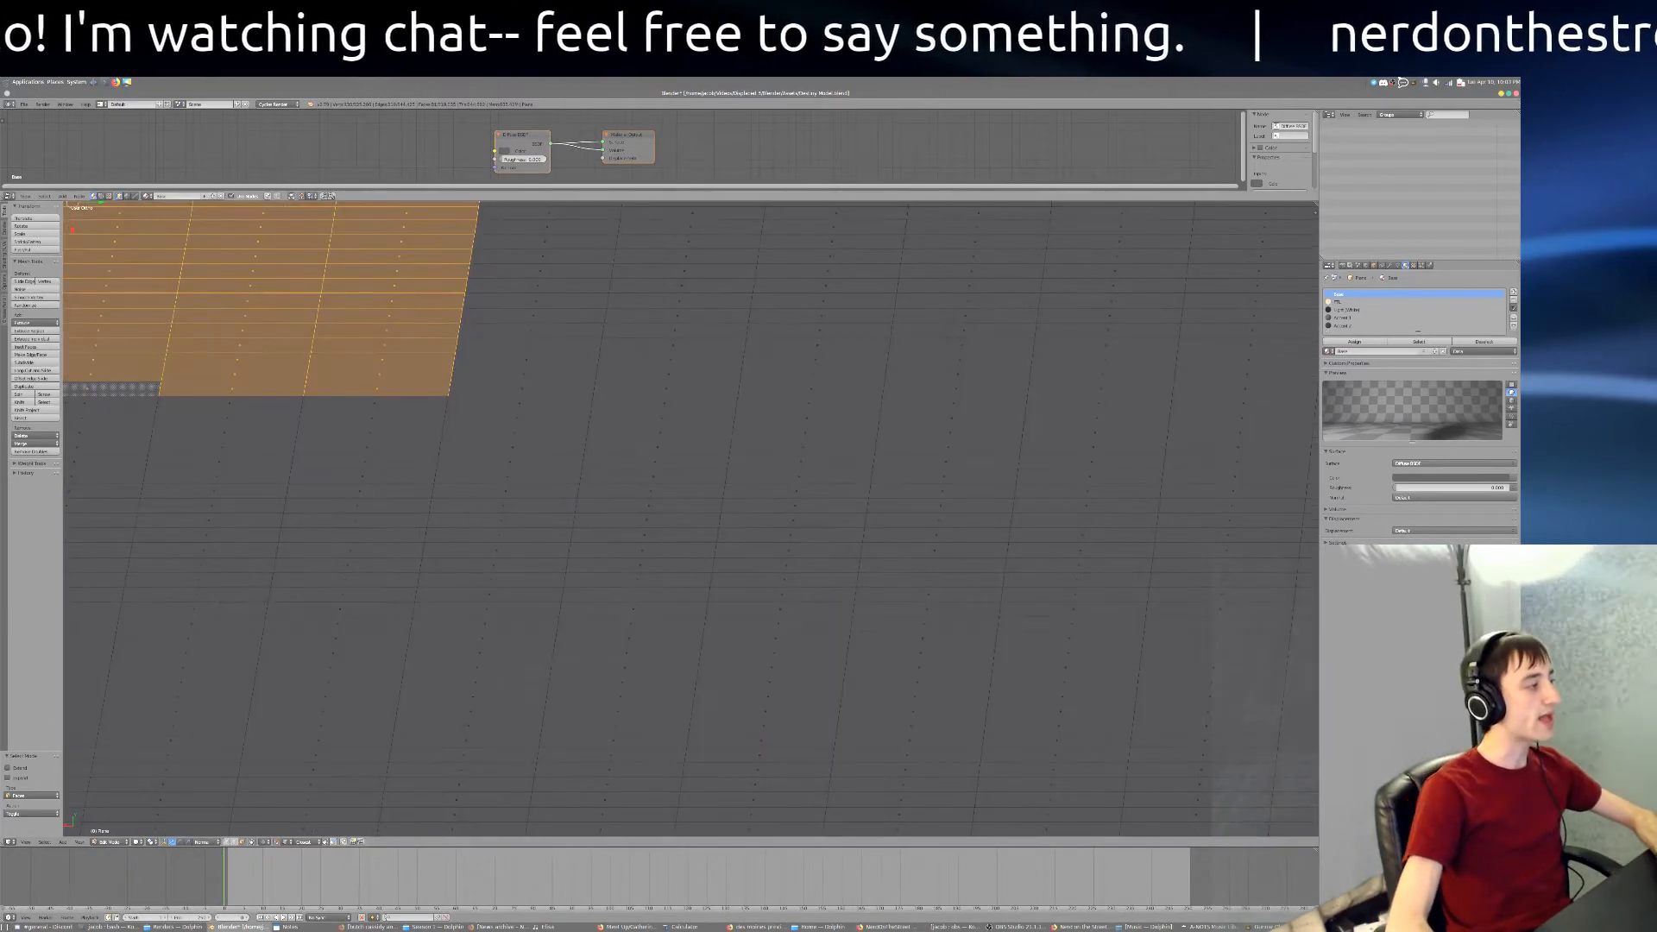
# Step: Continue selecting the stepped face blocks diagonally down to the lower section's bottom edge and compare them with the rest of the pattern
pyautogui.click(685, 926)
pyautogui.moveTo(872, 593); pyautogui.dragTo(0, 630)
pyautogui.keyDown('shift'); pyautogui.moveTo(398, 388); pyautogui.dragTo(754, 692, button='middle'); pyautogui.keyUp('shift')
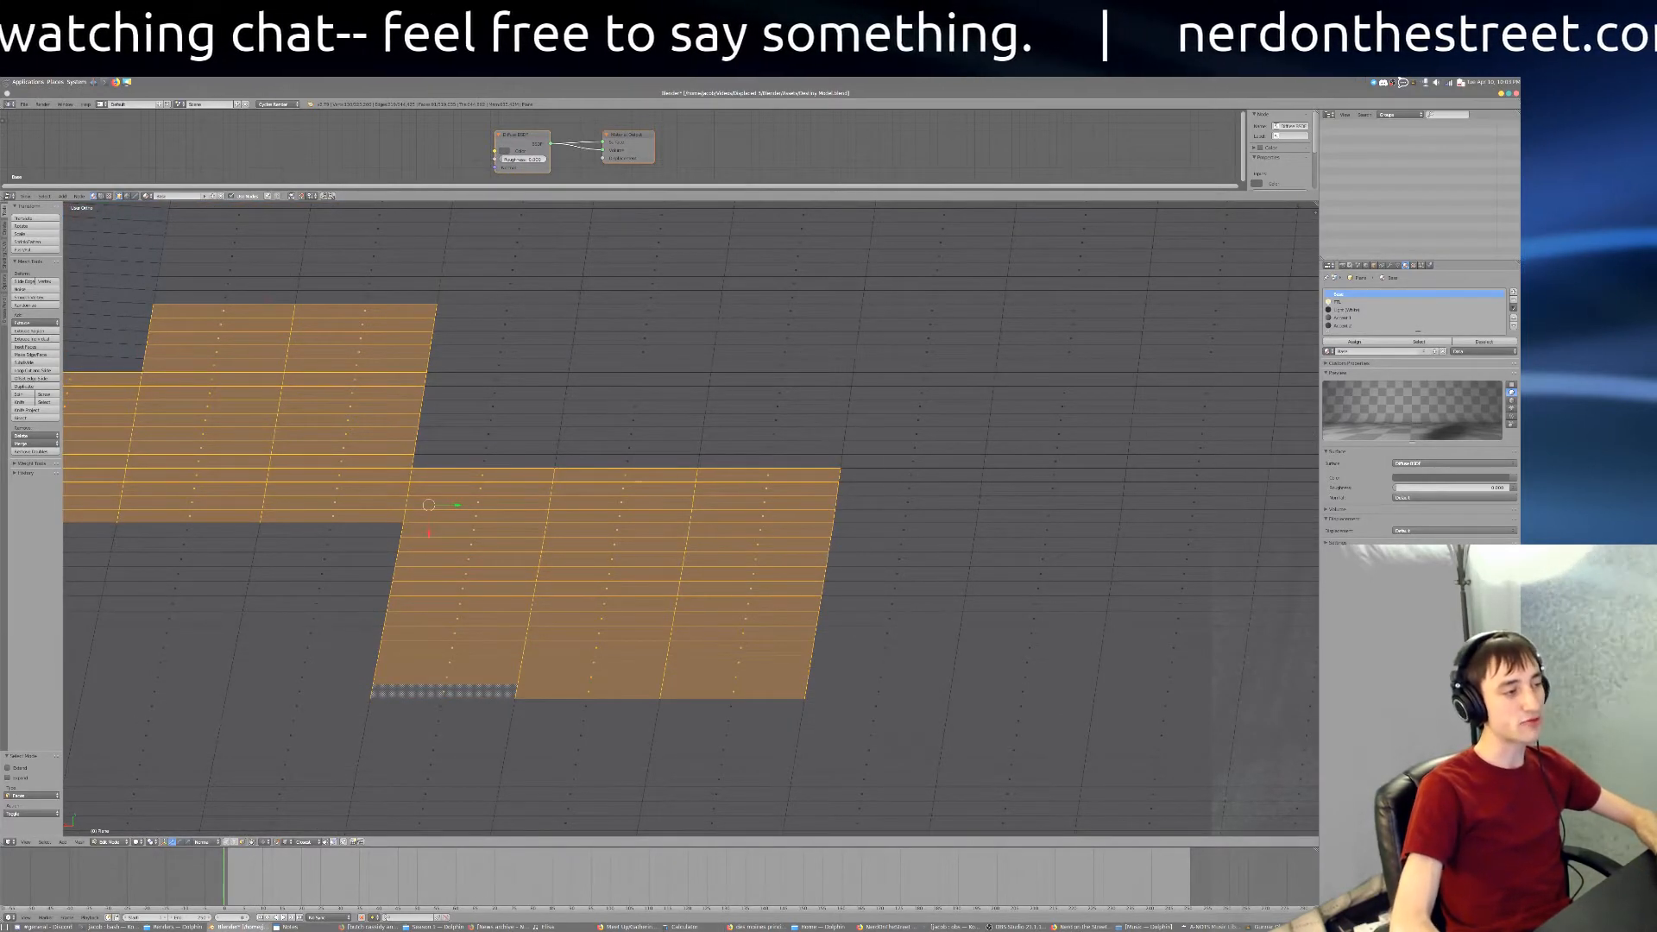
pyautogui.keyDown('shift'); pyautogui.moveTo(525, 572); pyautogui.dragTo(928, 601, button='middle'); pyautogui.keyUp('shift')
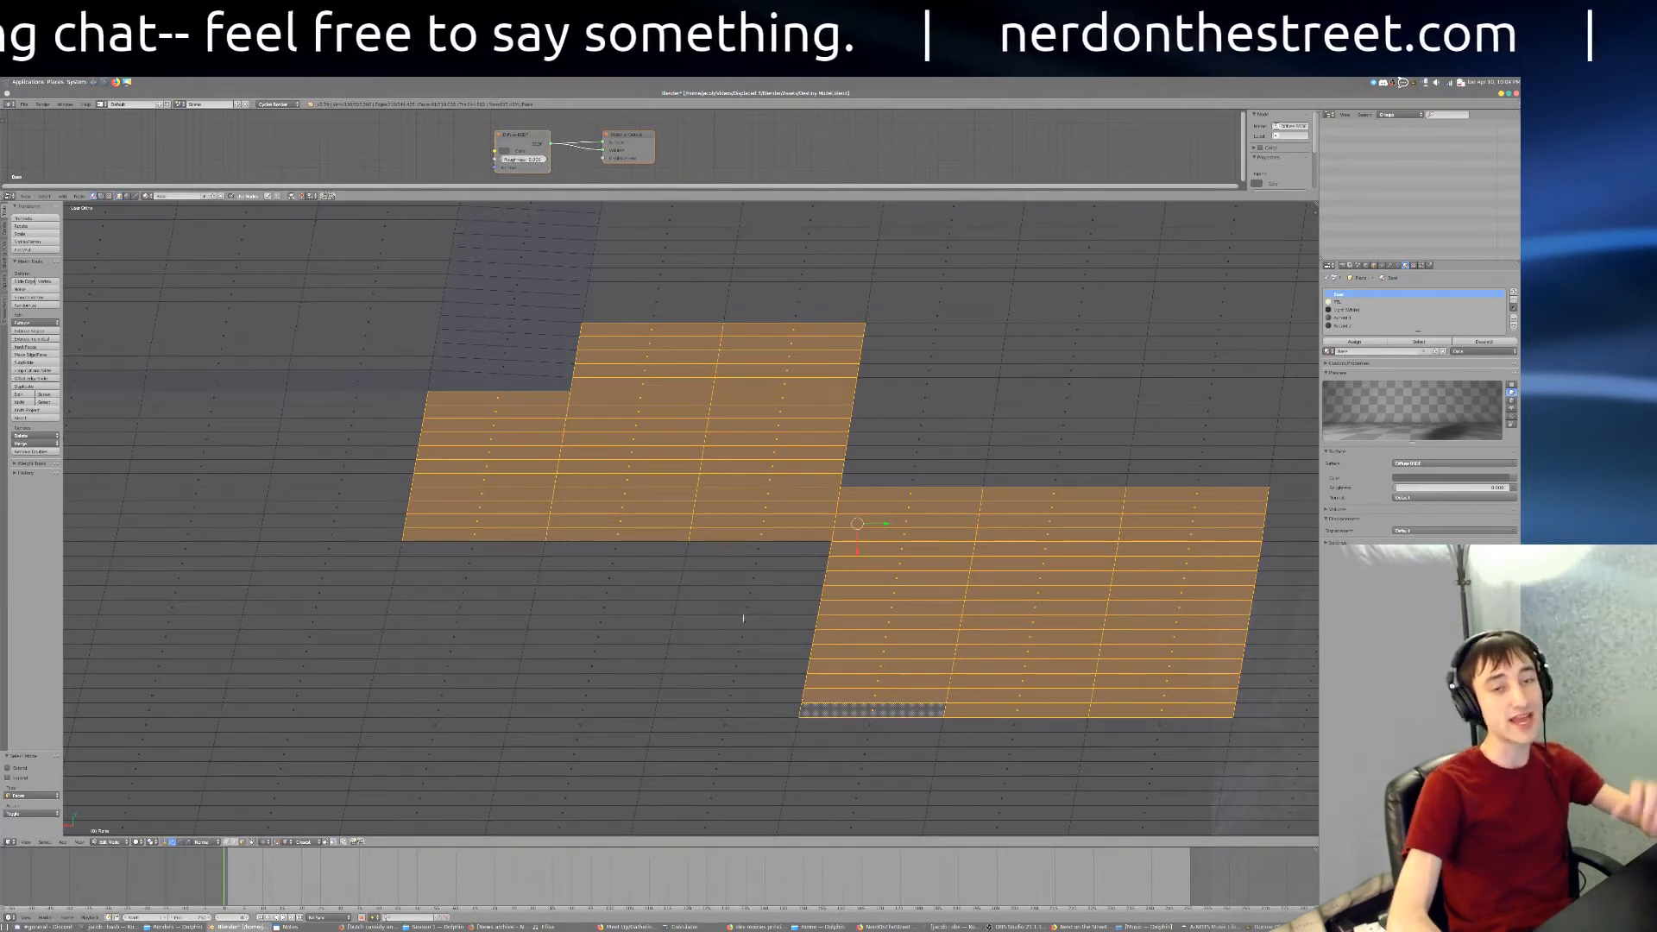
pyautogui.moveTo(0, 743); pyautogui.dragTo(0, 690)
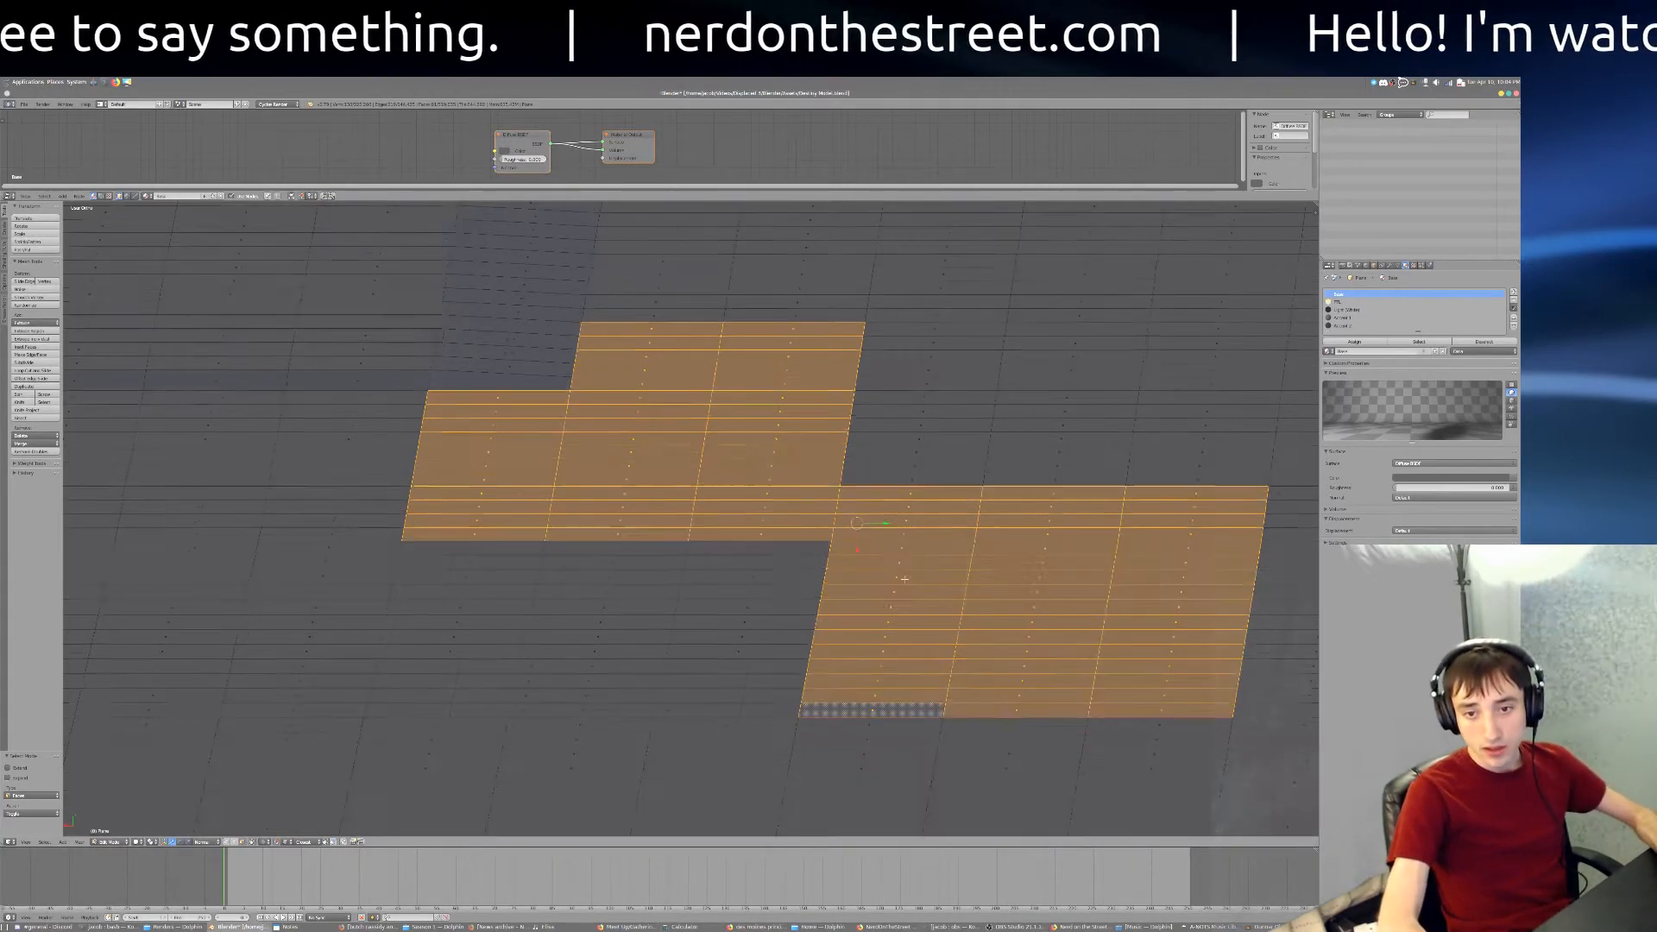
pyautogui.keyDown('shift'); pyautogui.moveTo(1090, 673); pyautogui.dragTo(499, 483, button='middle'); pyautogui.keyUp('shift')
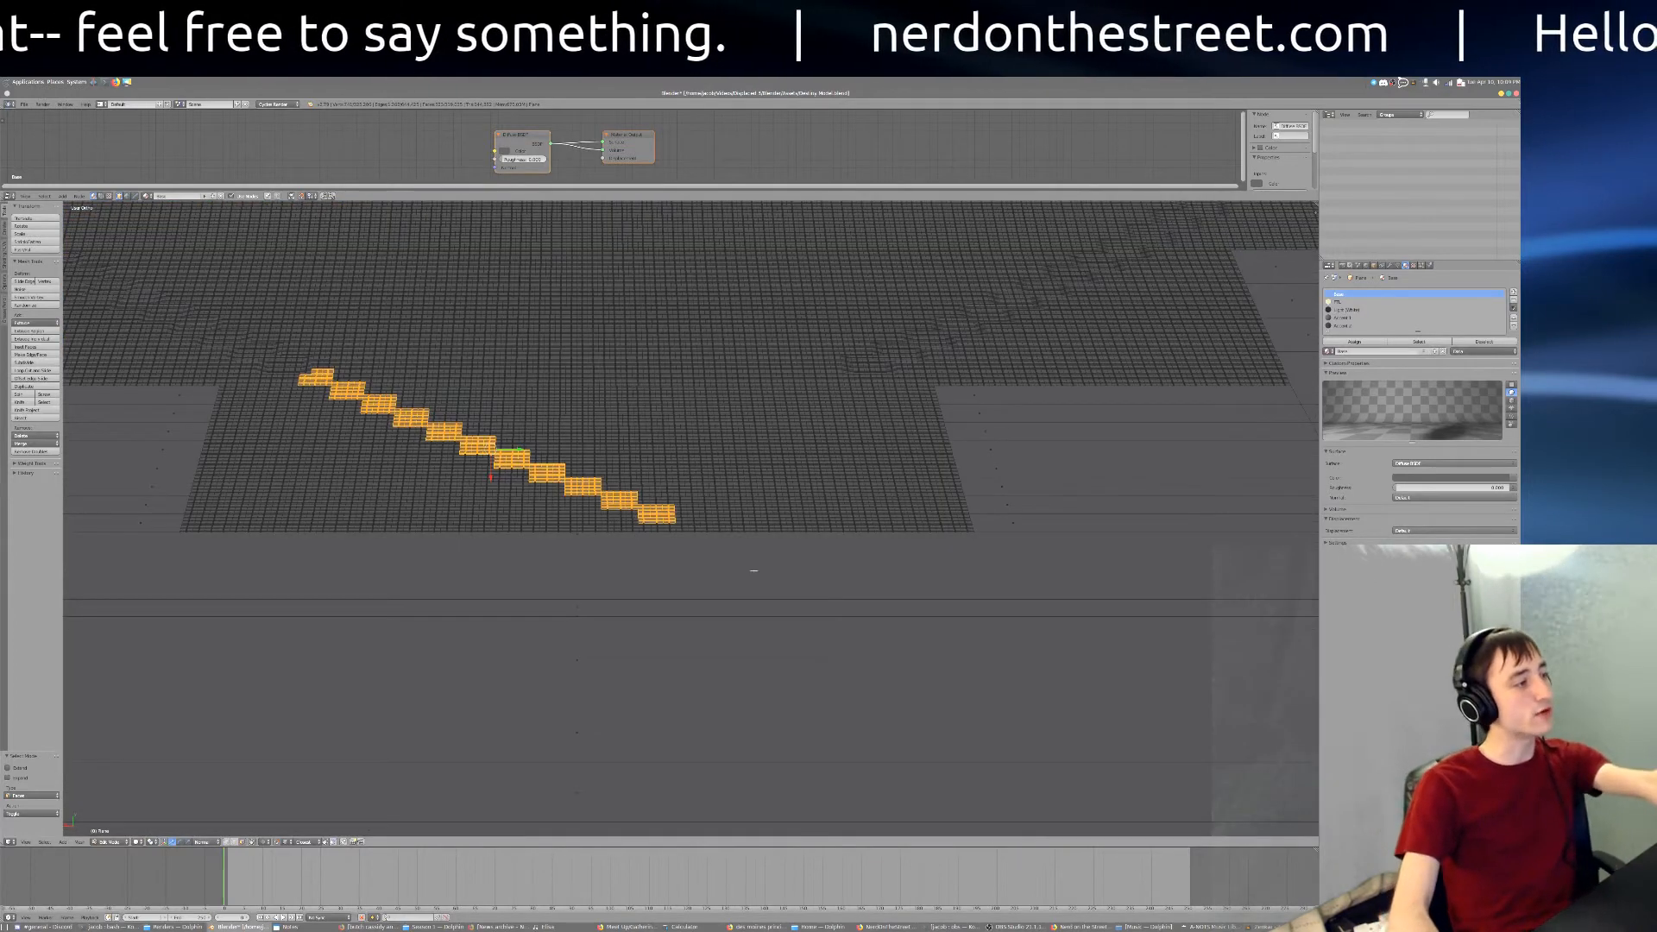
pyautogui.scroll(-3, 754, 570)
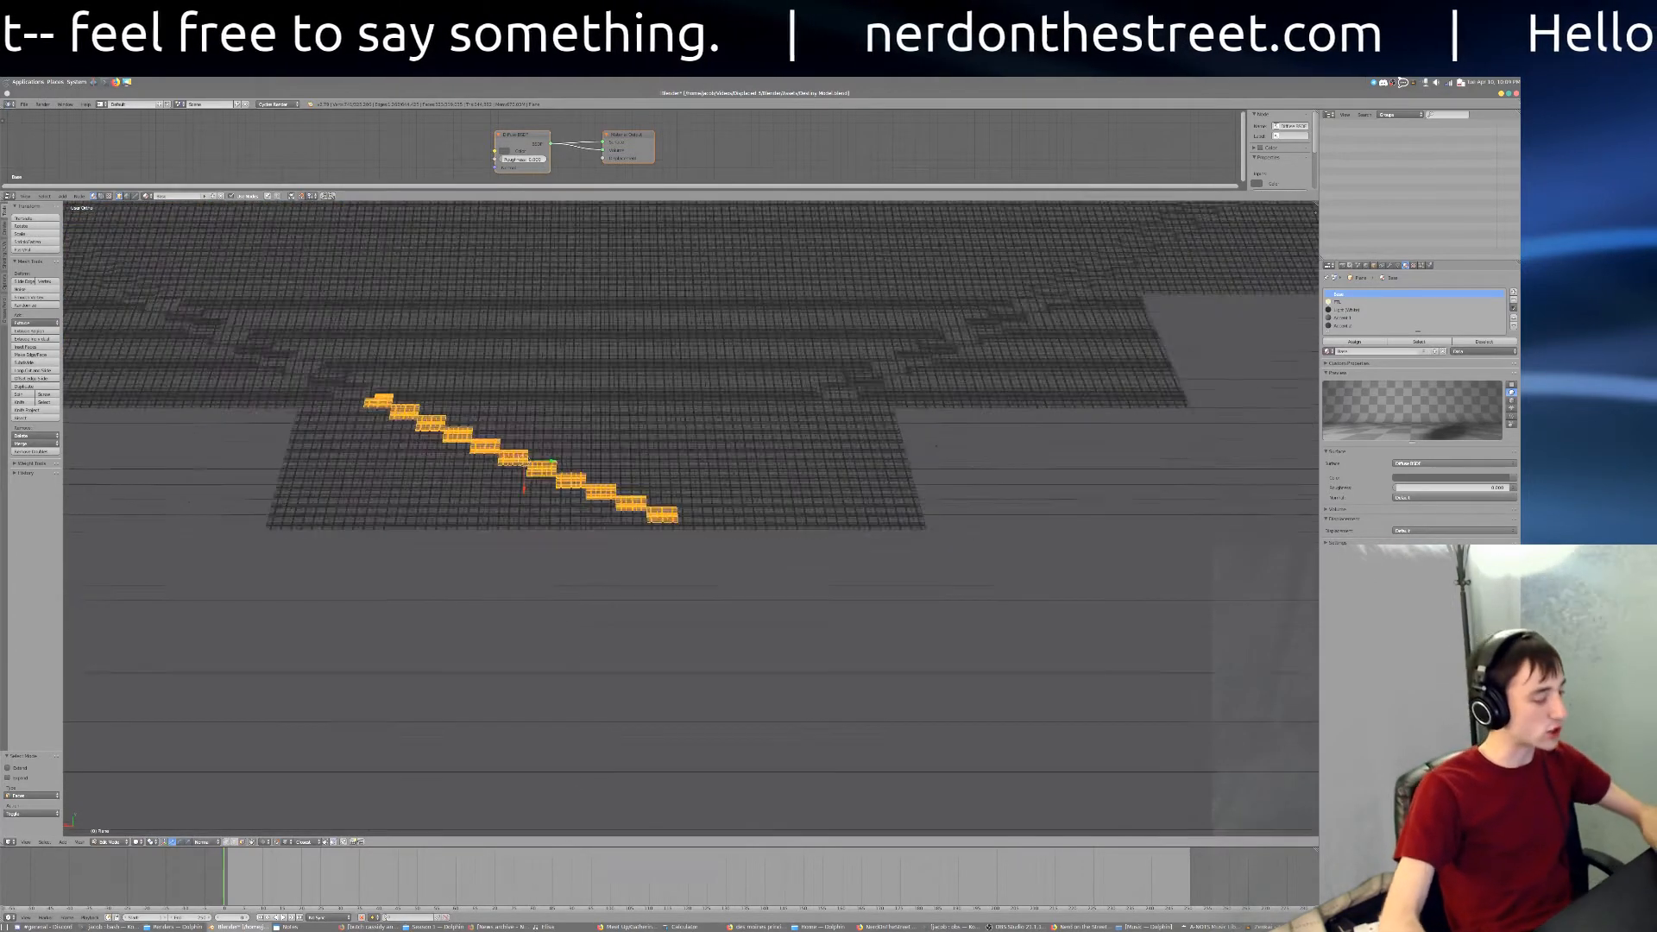
pyautogui.keyDown('shift'); pyautogui.moveTo(158, 256); pyautogui.dragTo(218, 438, button='middle'); pyautogui.keyUp('shift')
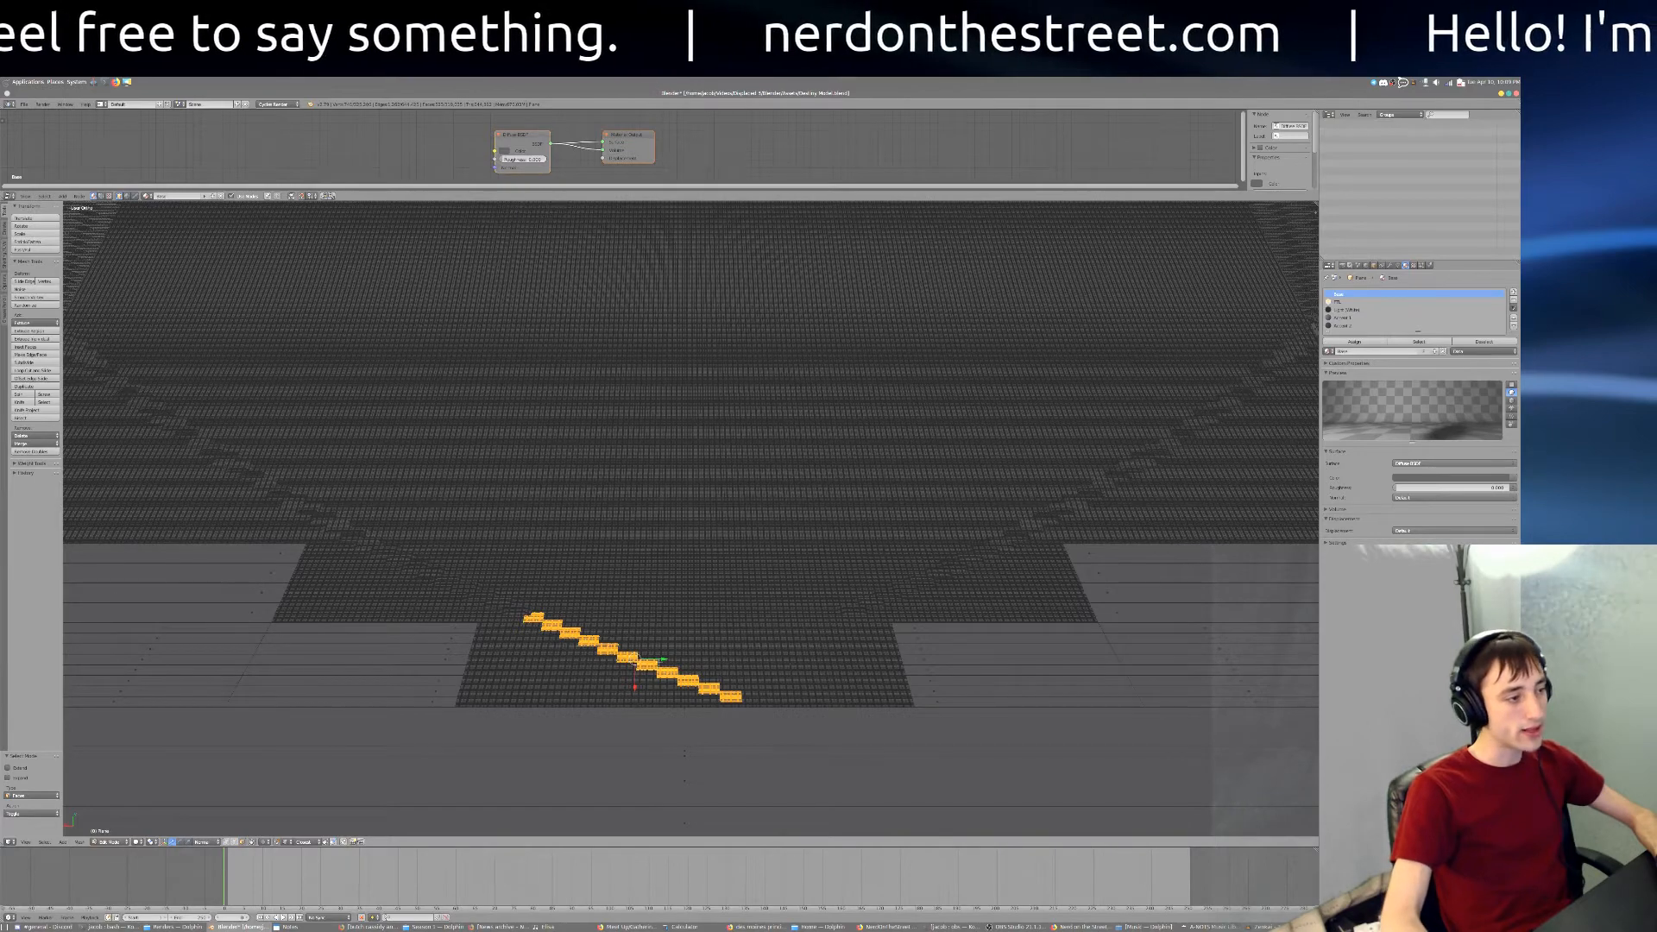
# Step: Compare the lower ends of the stepped face selections and calculate 880/16 in the calculator
pyautogui.scroll(5, 665, 725)
pyautogui.keyDown('shift'); pyautogui.moveTo(695, 602); pyautogui.dragTo(708, 213, button='middle'); pyautogui.keyUp('shift')
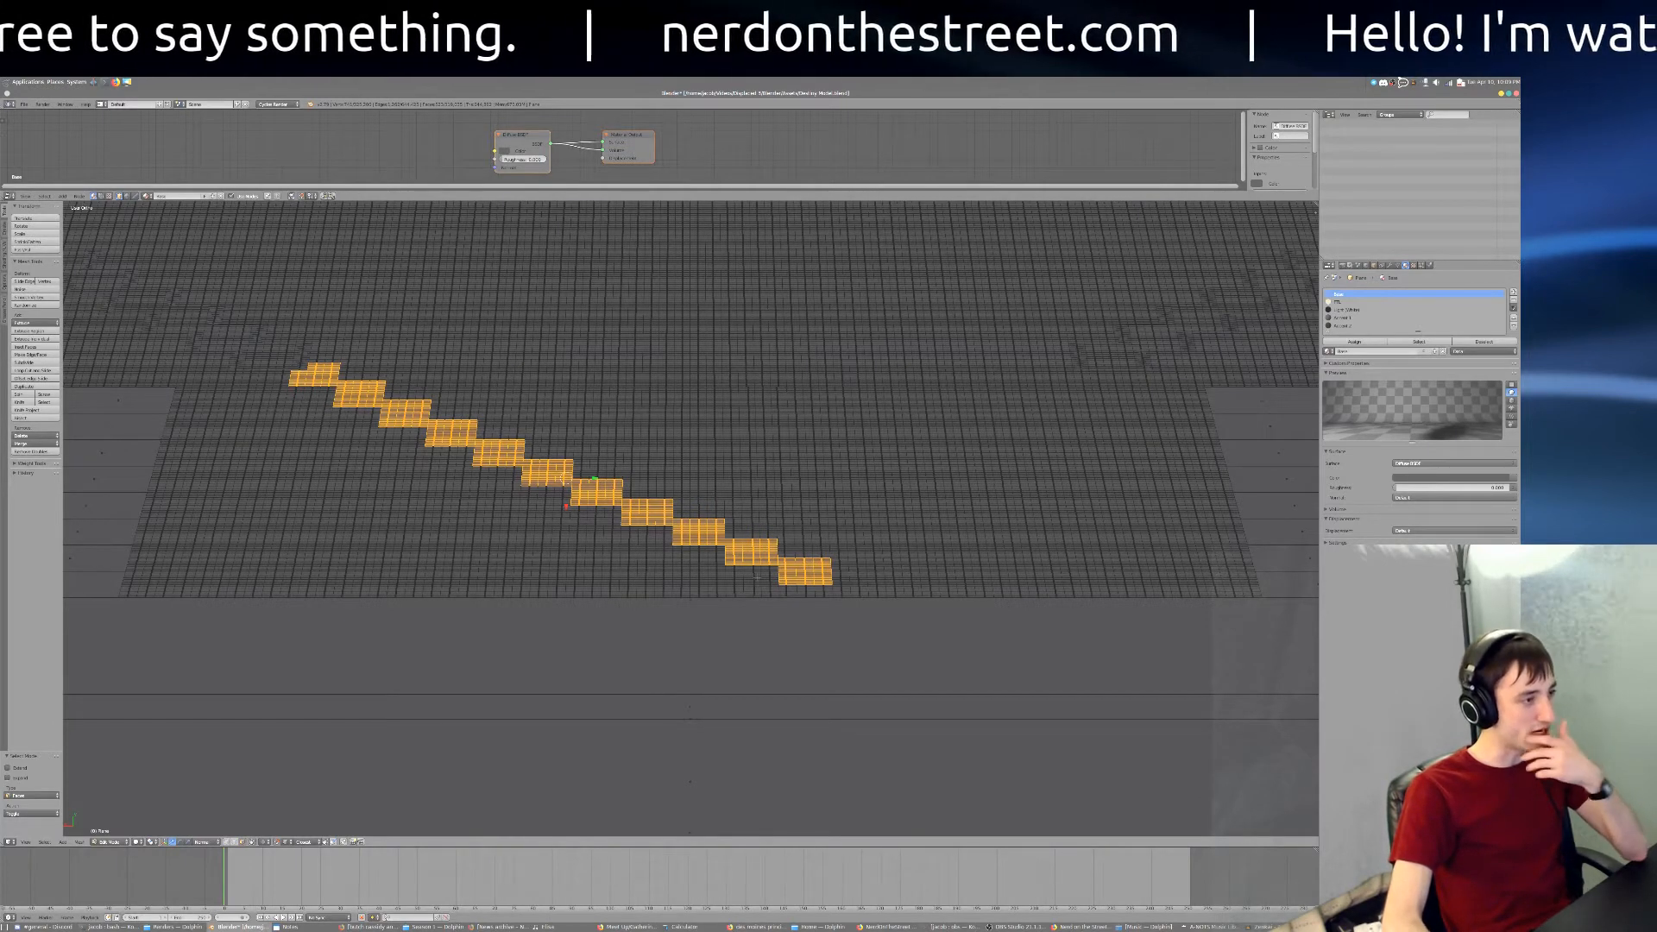
pyautogui.scroll(3, 691, 518)
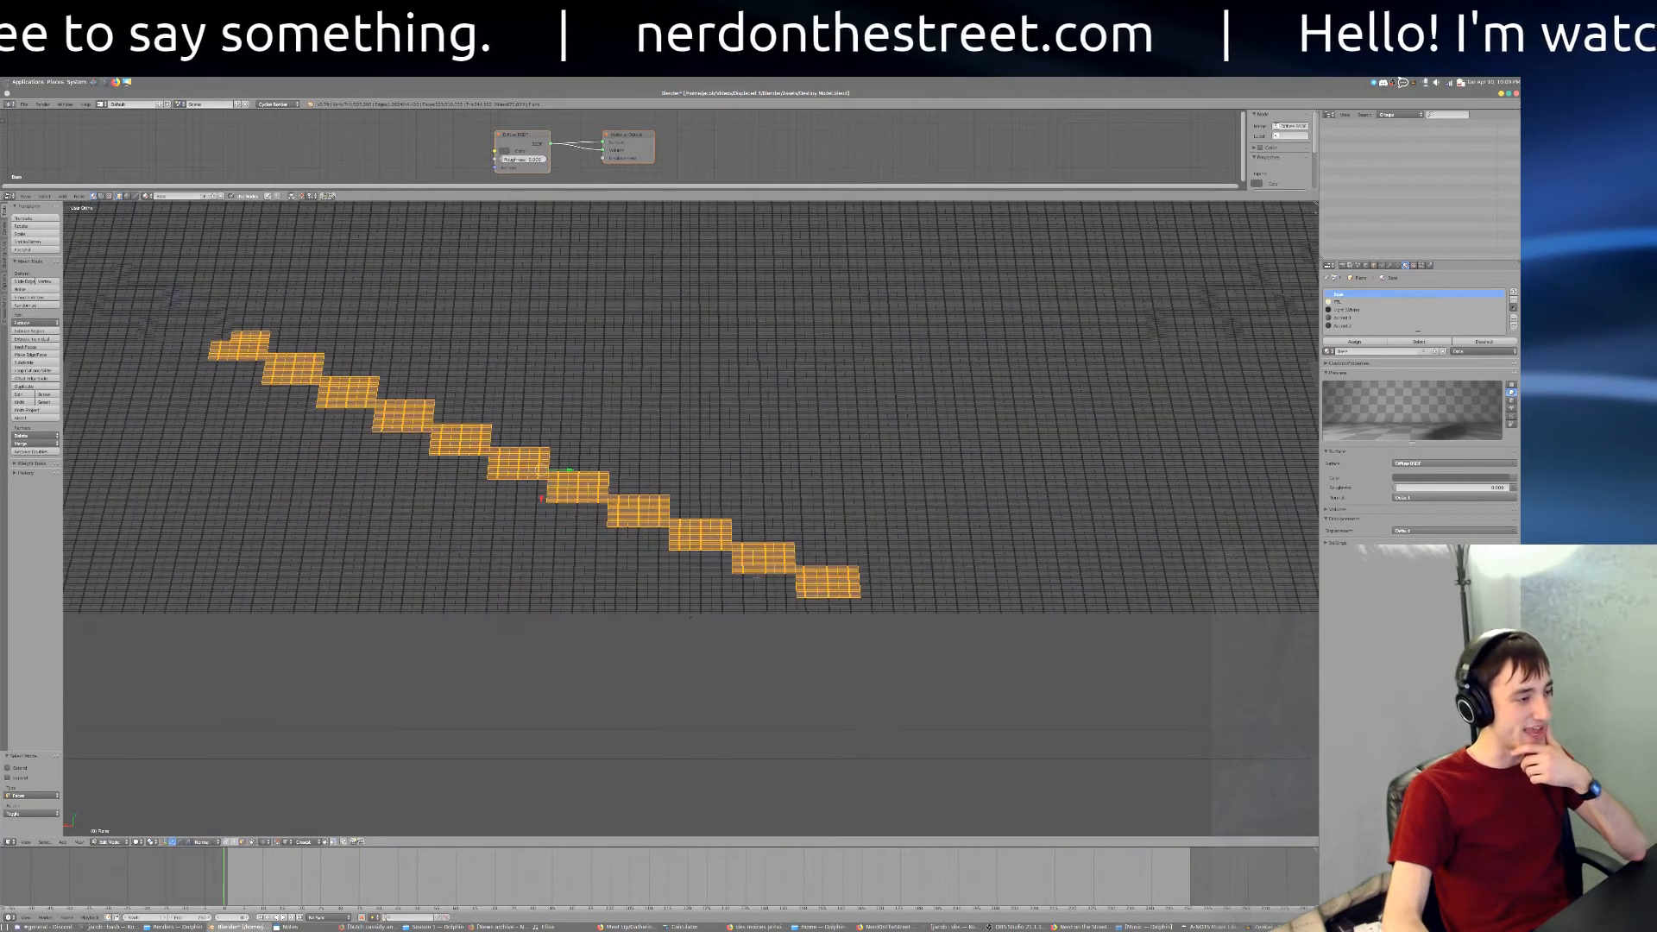
pyautogui.scroll(-4, 979, 515)
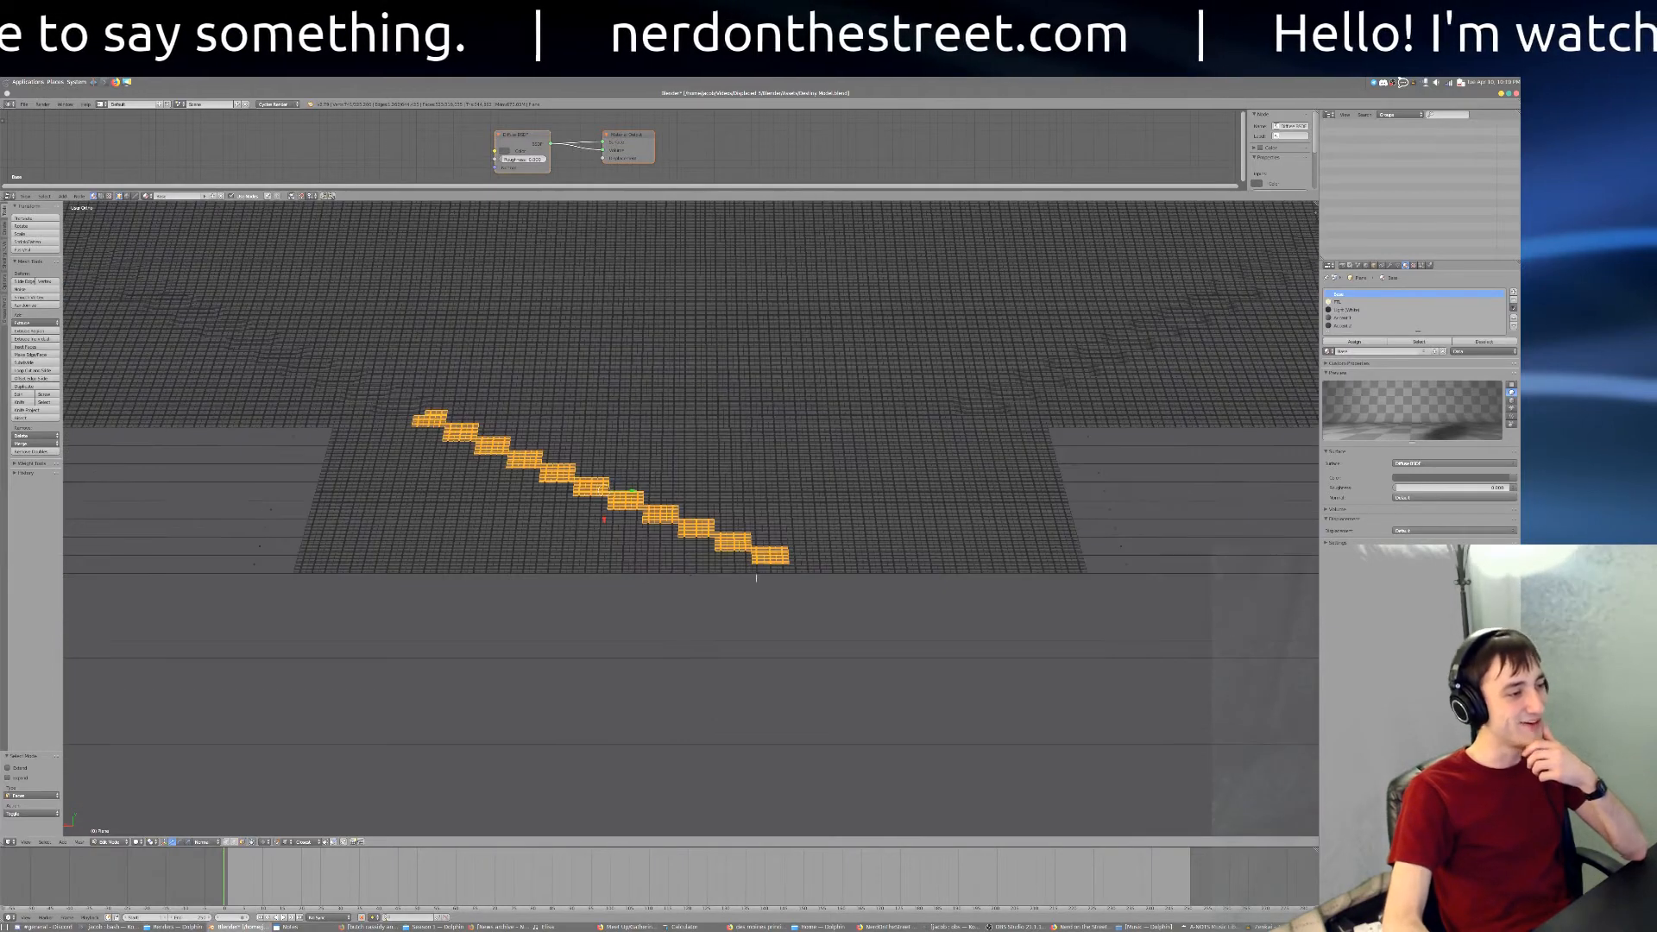
pyautogui.scroll(9, 978, 514)
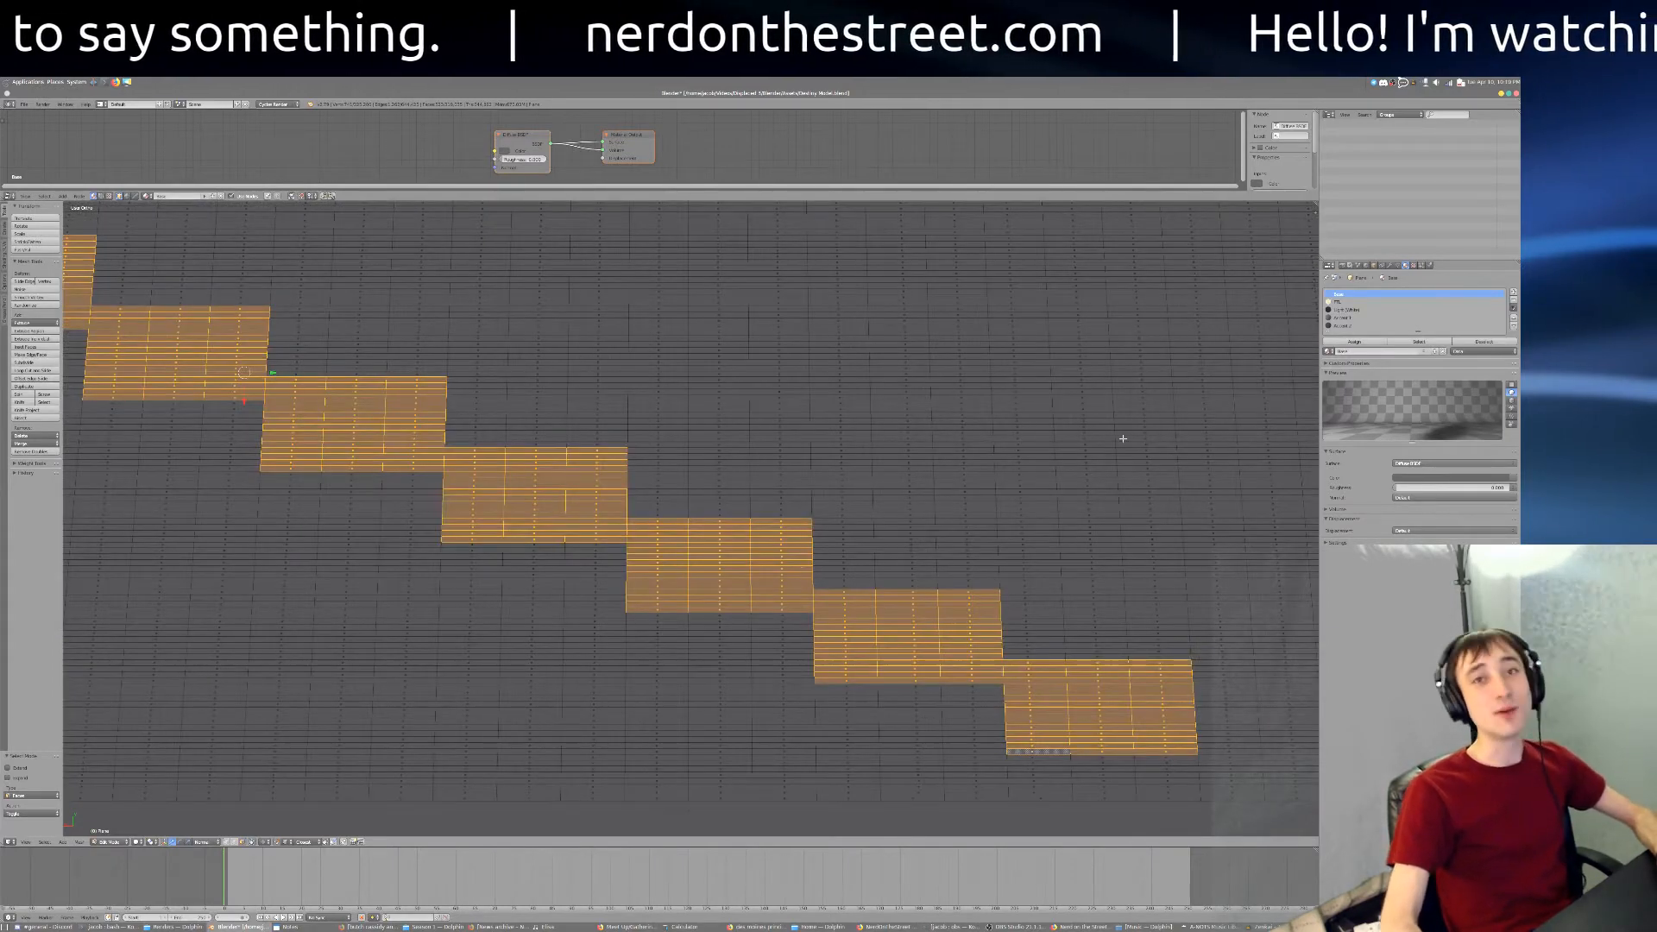
pyautogui.keyDown('shift'); pyautogui.moveTo(940, 487); pyautogui.dragTo(385, 811, button='middle'); pyautogui.keyUp('shift')
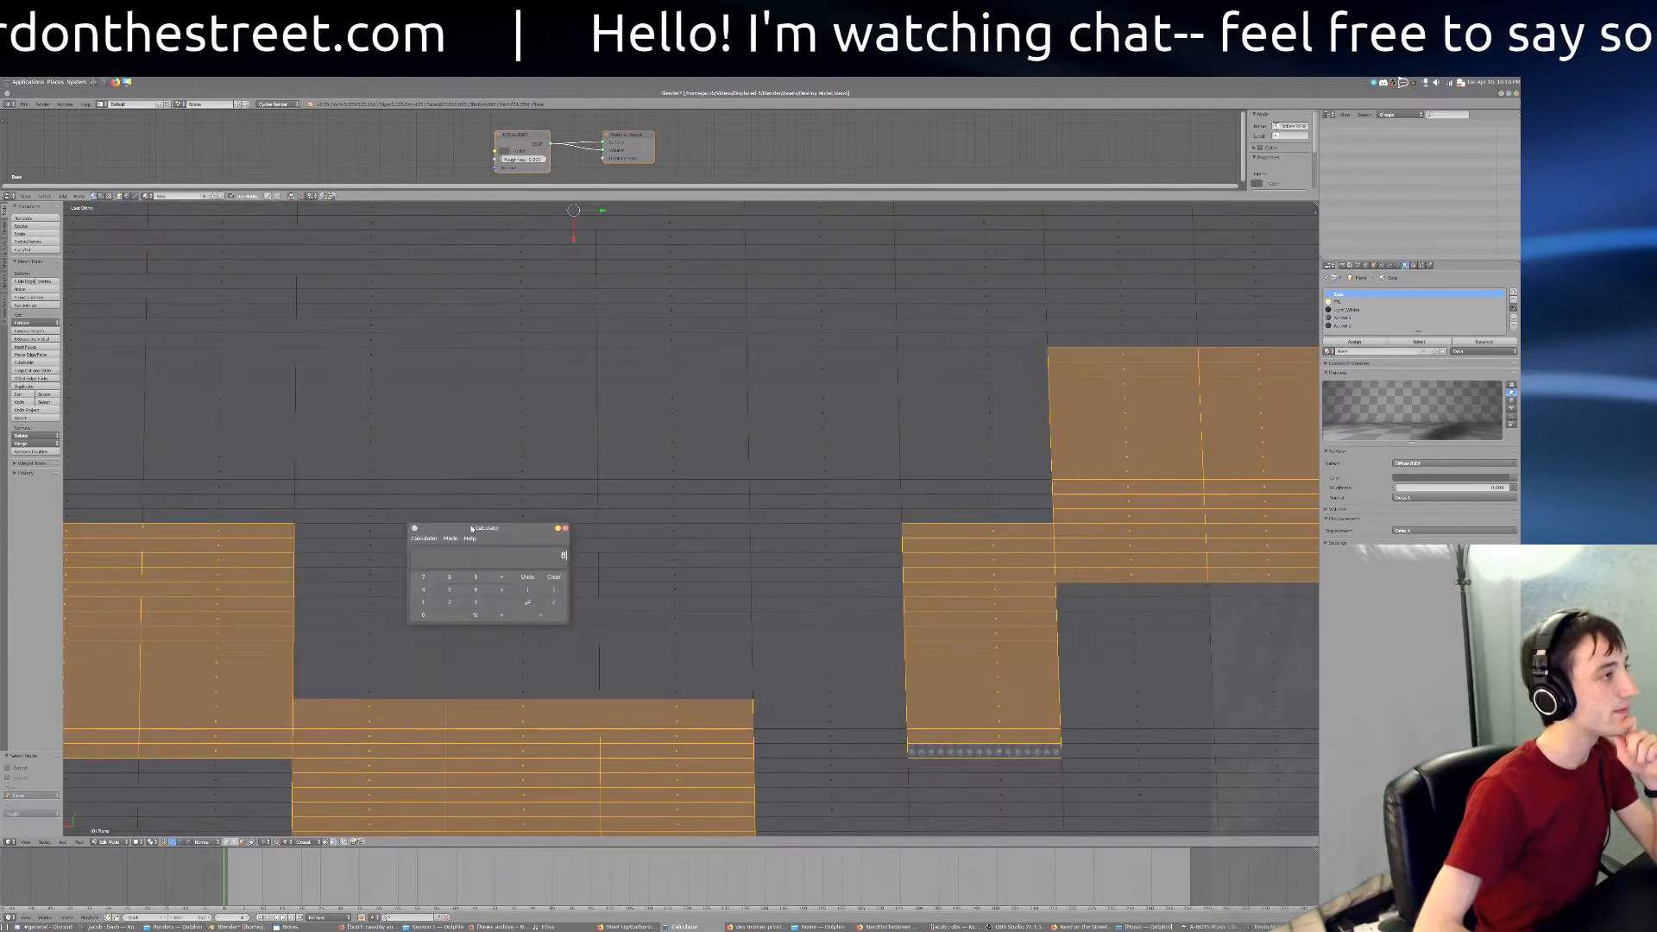
pyautogui.write('80')
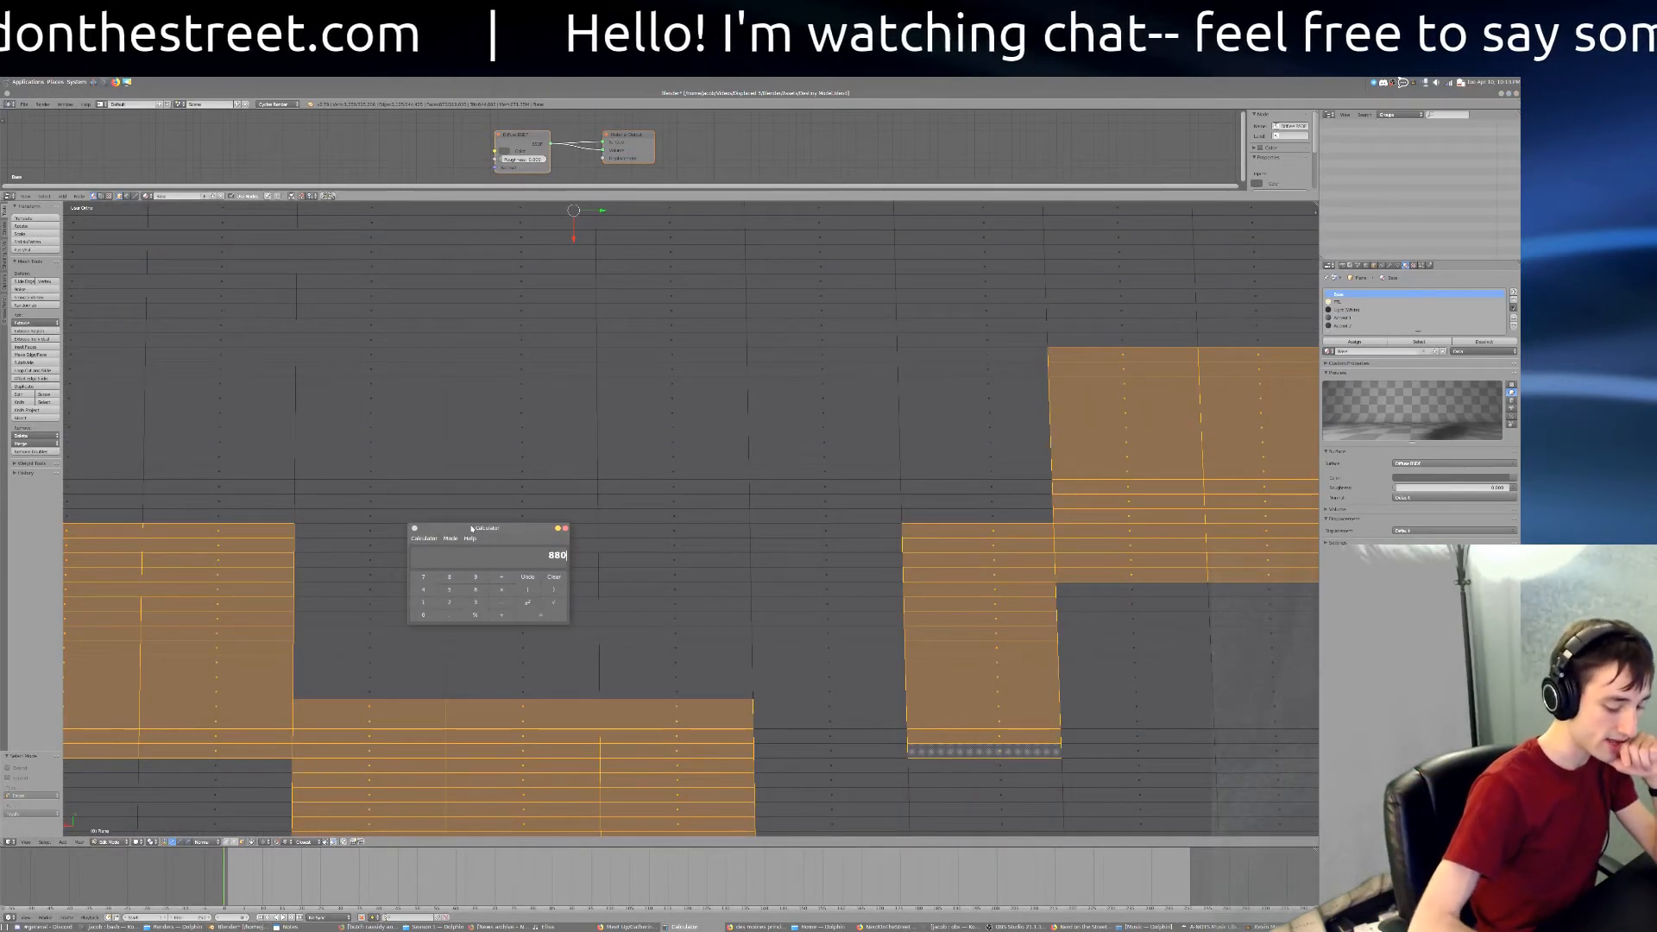
pyautogui.write('/16')
pyautogui.press('Return')
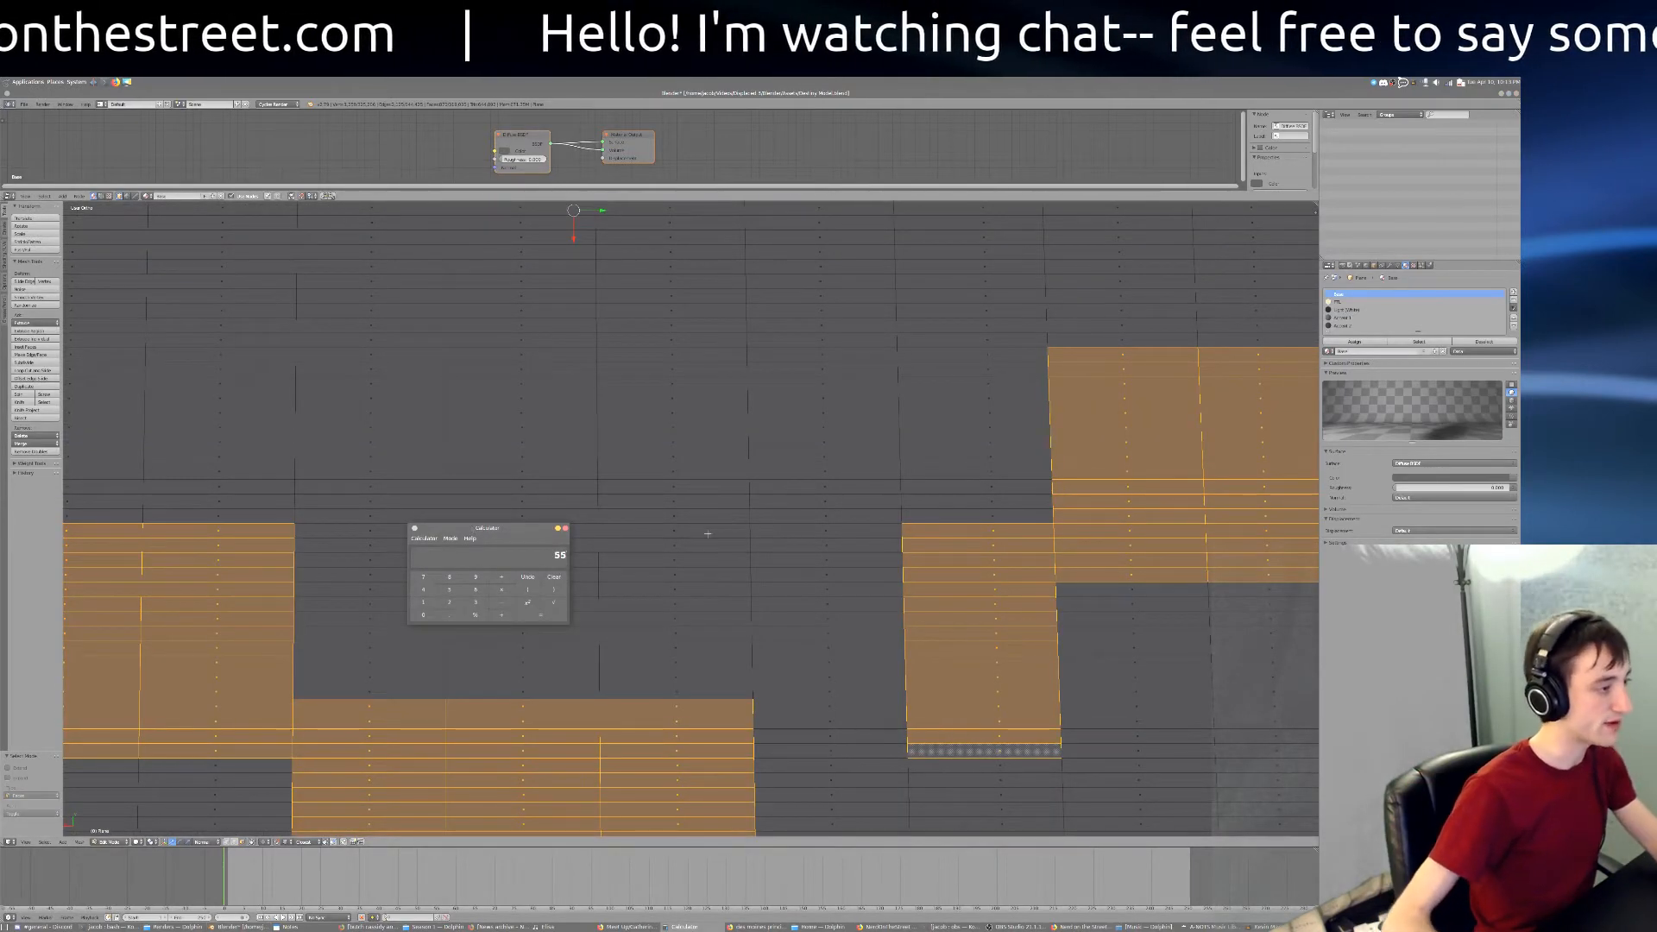
pyautogui.moveTo(505, 530); pyautogui.dragTo(0, 652)
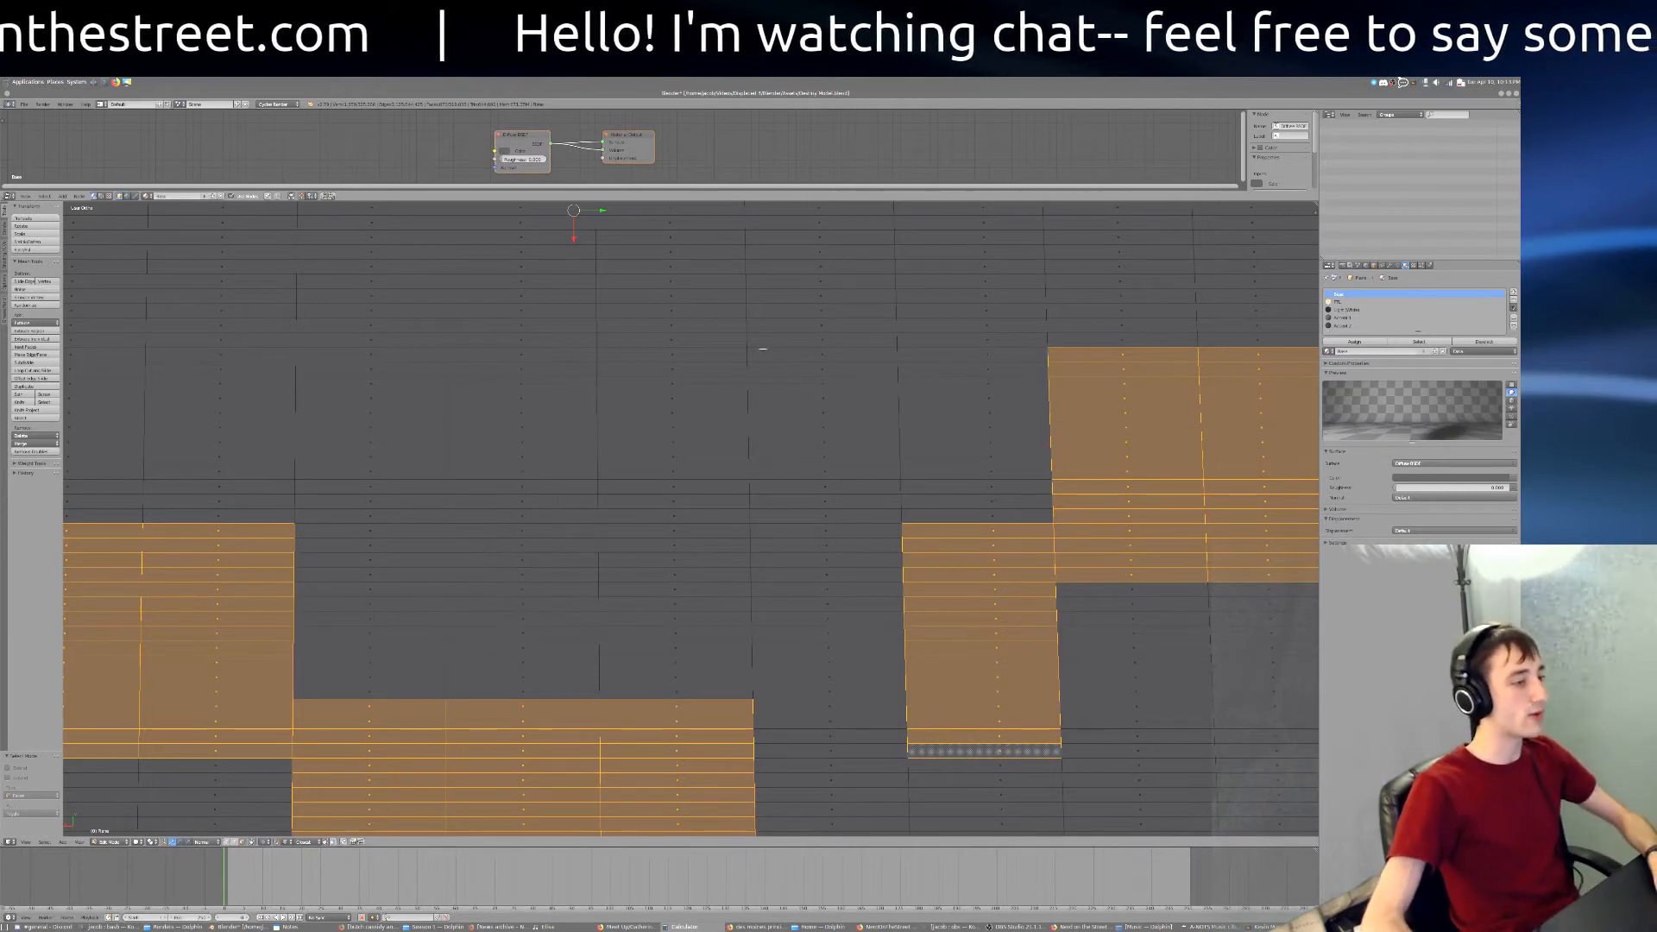
# Step: Add two more face columns to the second diagonal's partly selected lowest block so that it meets the first diagonal
pyautogui.keyDown('shift'); pyautogui.moveTo(744, 601); pyautogui.dragTo(938, 477, button='middle'); pyautogui.keyUp('shift')
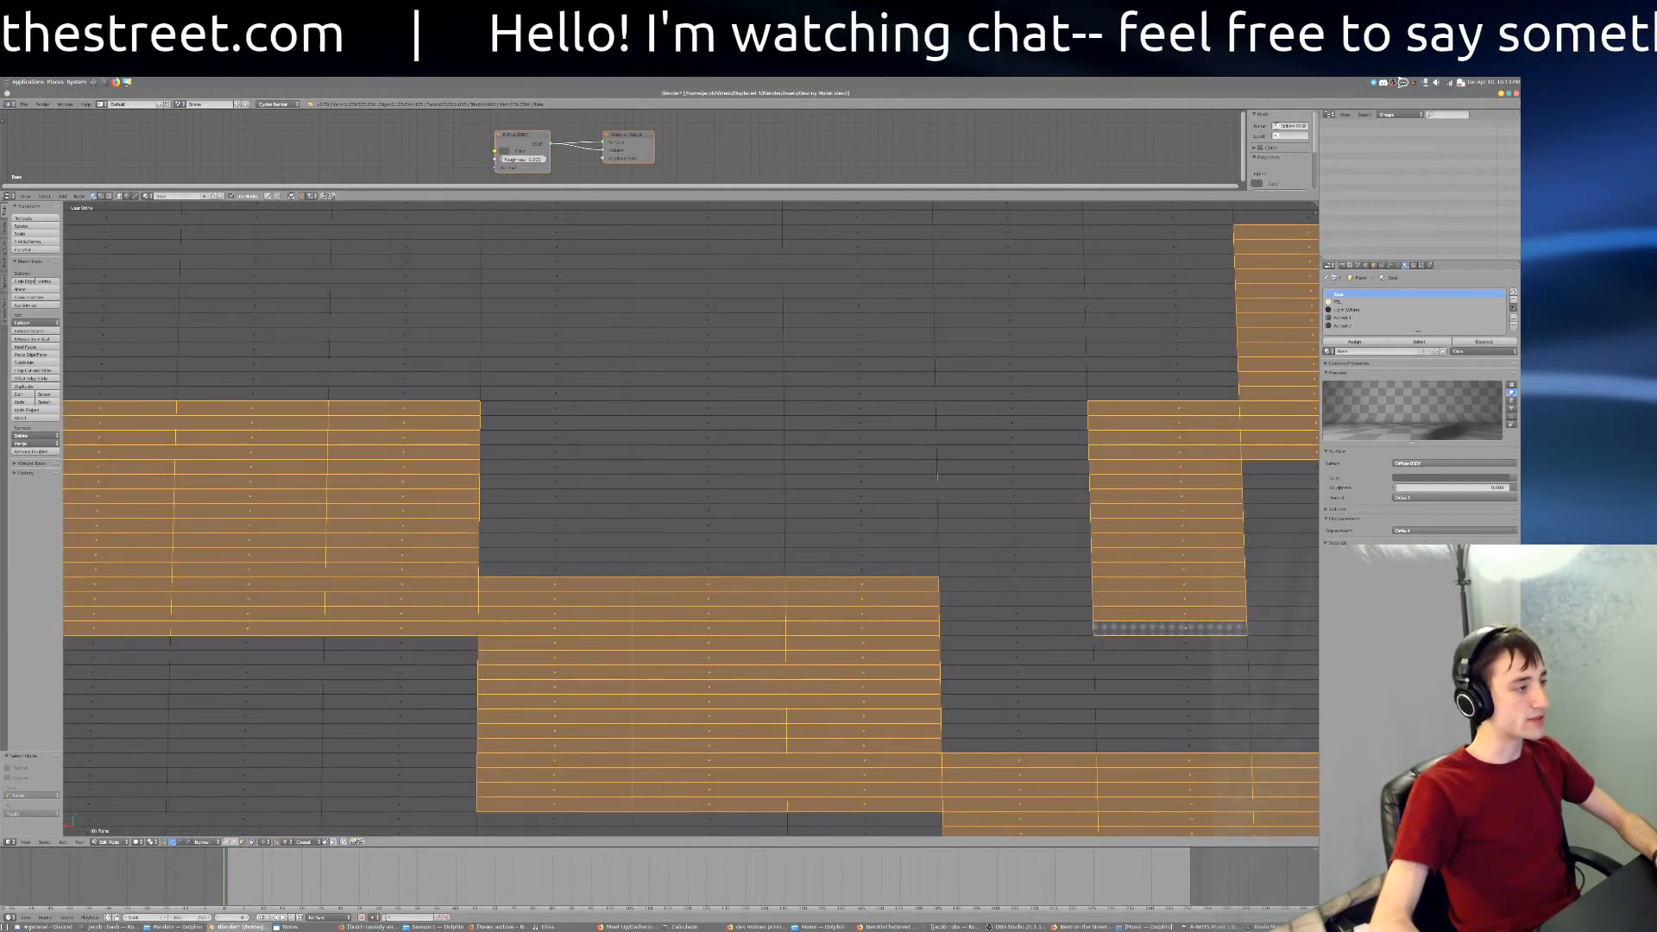
pyautogui.scroll(-6, 938, 478)
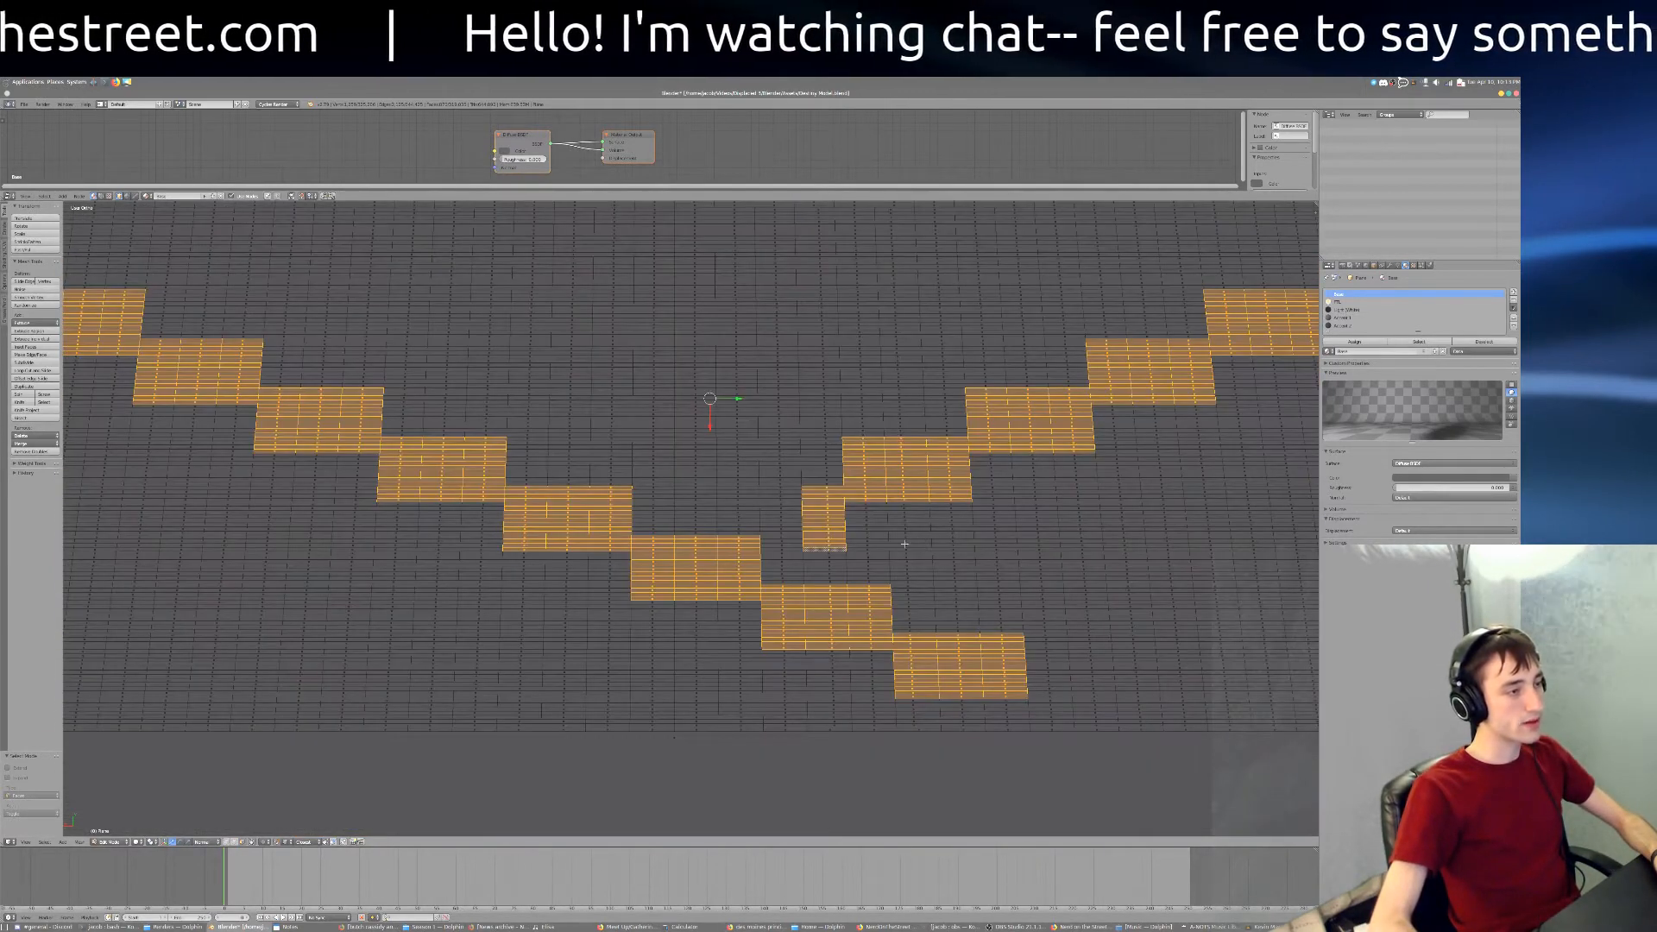
pyautogui.scroll(5, 904, 544)
pyautogui.scroll(-1, 904, 544)
pyautogui.scroll(2, 823, 423)
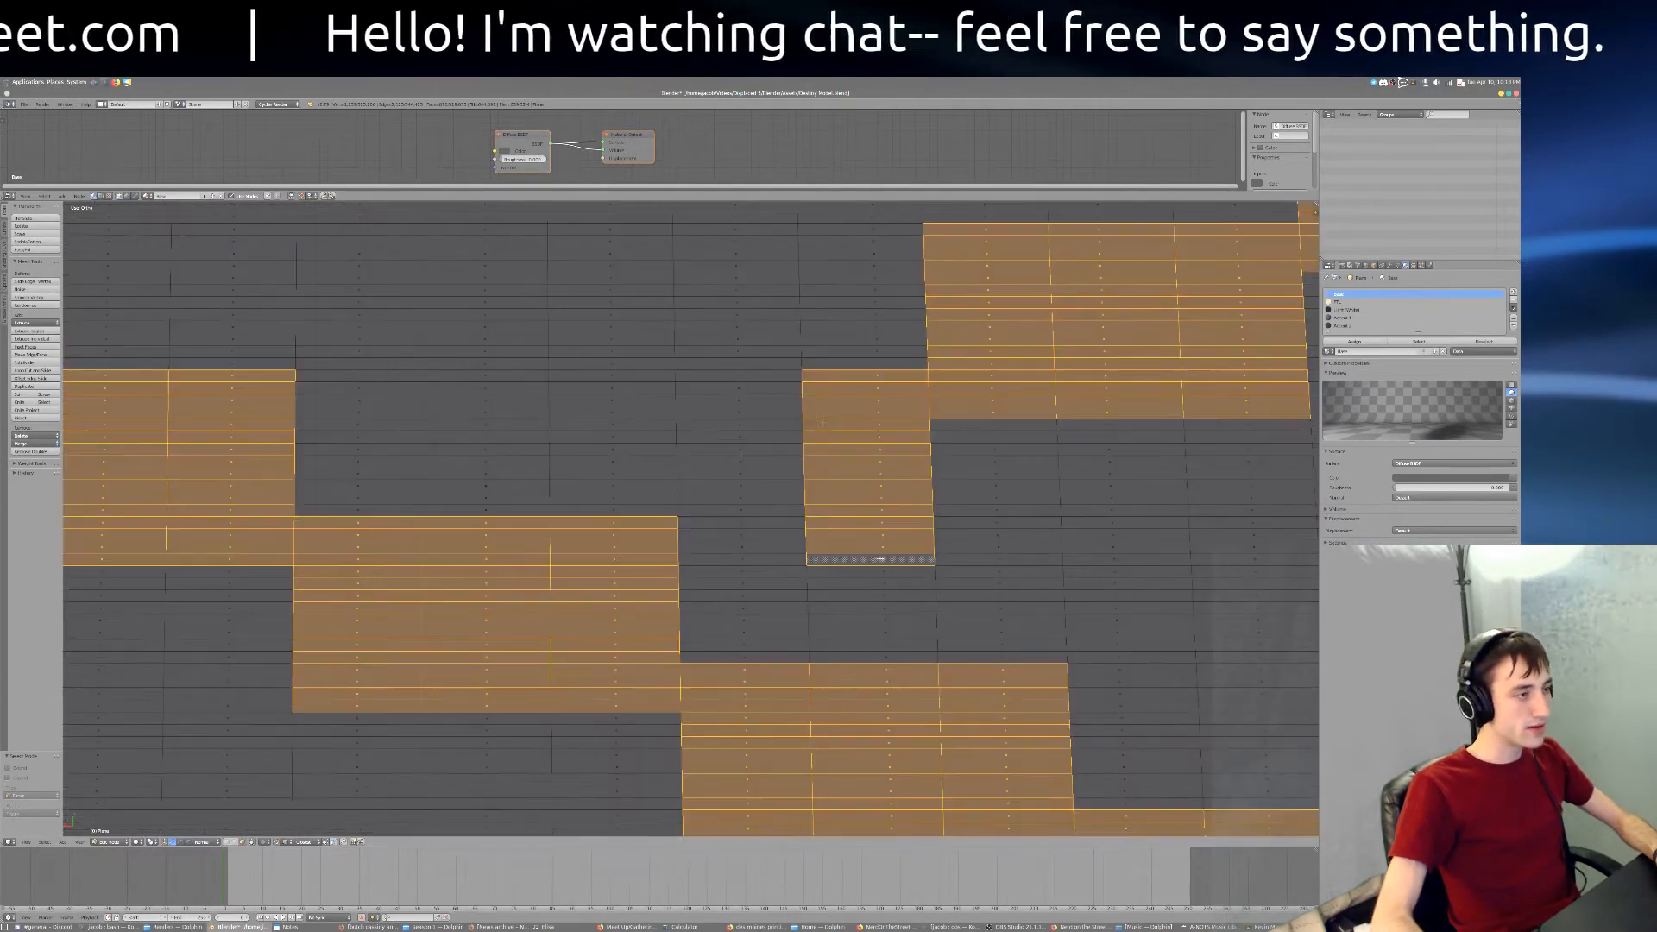
pyautogui.keyDown('shift'); pyautogui.rightClick(738, 380); pyautogui.keyUp('shift')
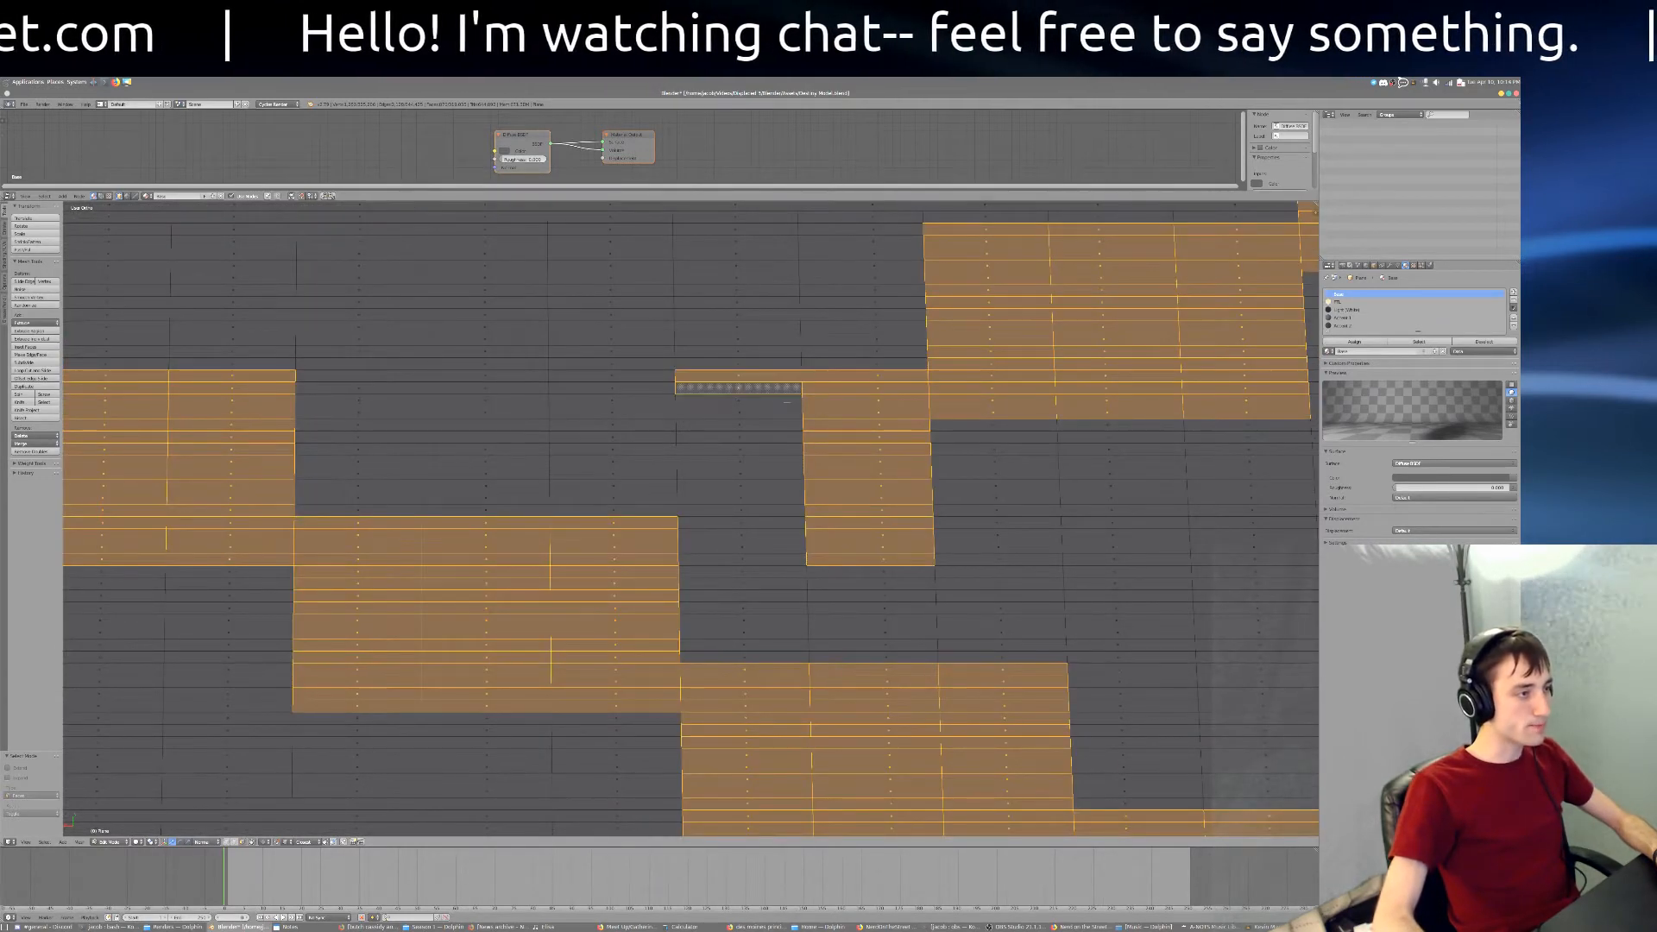
pyautogui.press('b')
pyautogui.moveTo(788, 398); pyautogui.dragTo(738, 561)
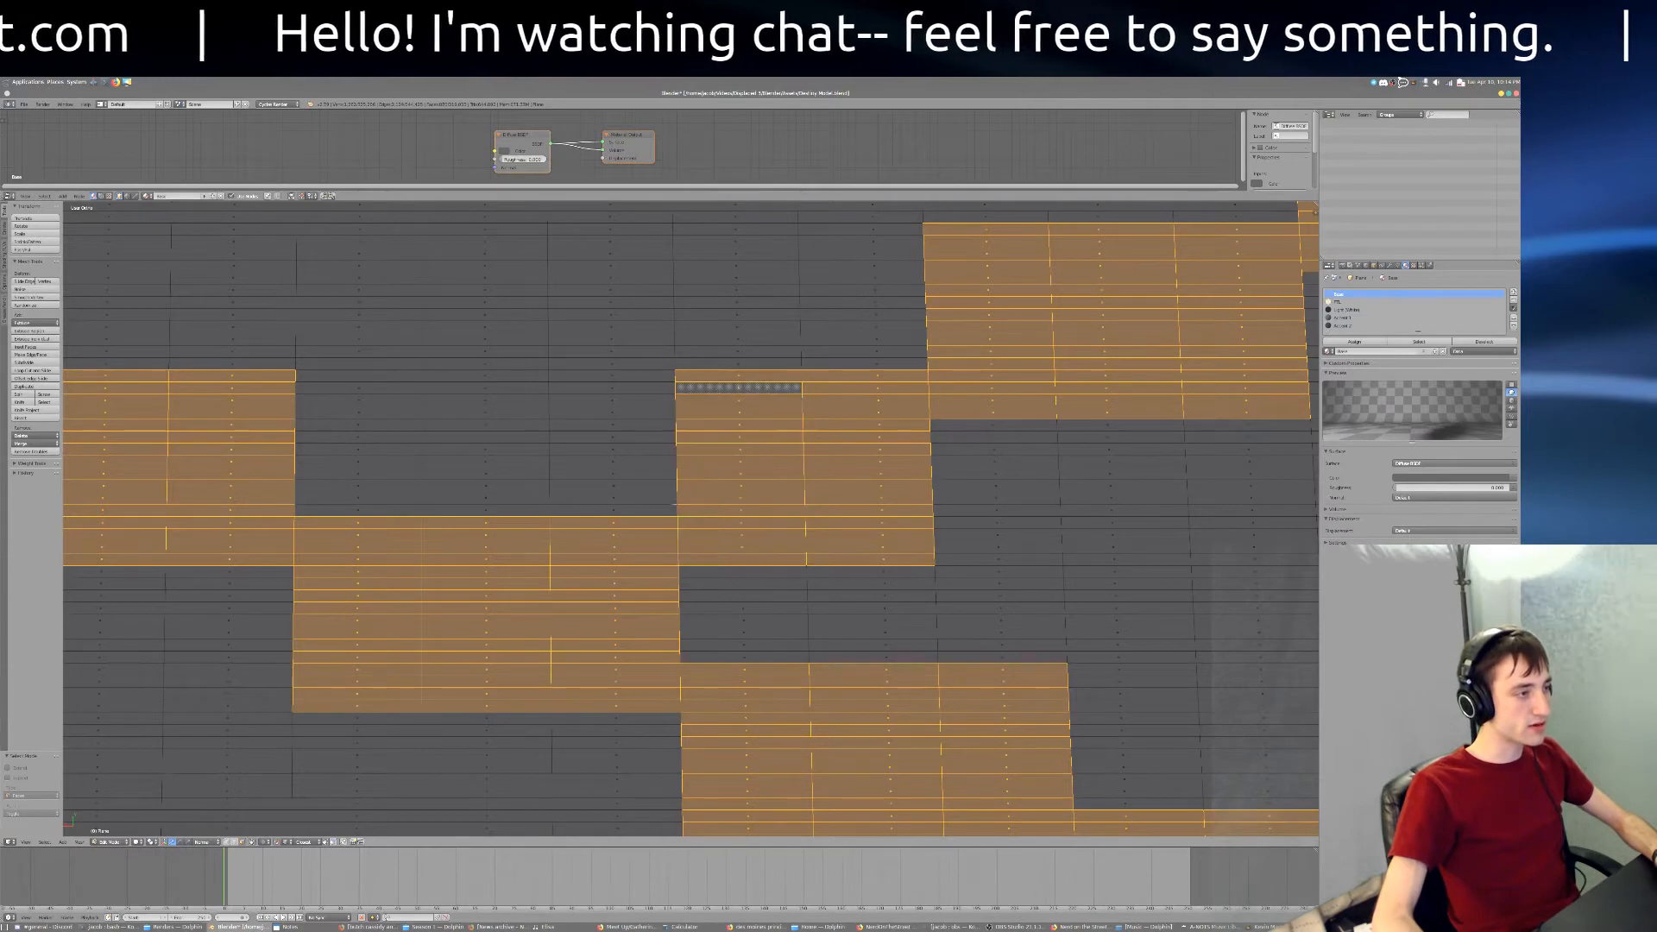
pyautogui.press('b')
pyautogui.moveTo(653, 373); pyautogui.dragTo(602, 558)
pyautogui.scroll(-6, 601, 559)
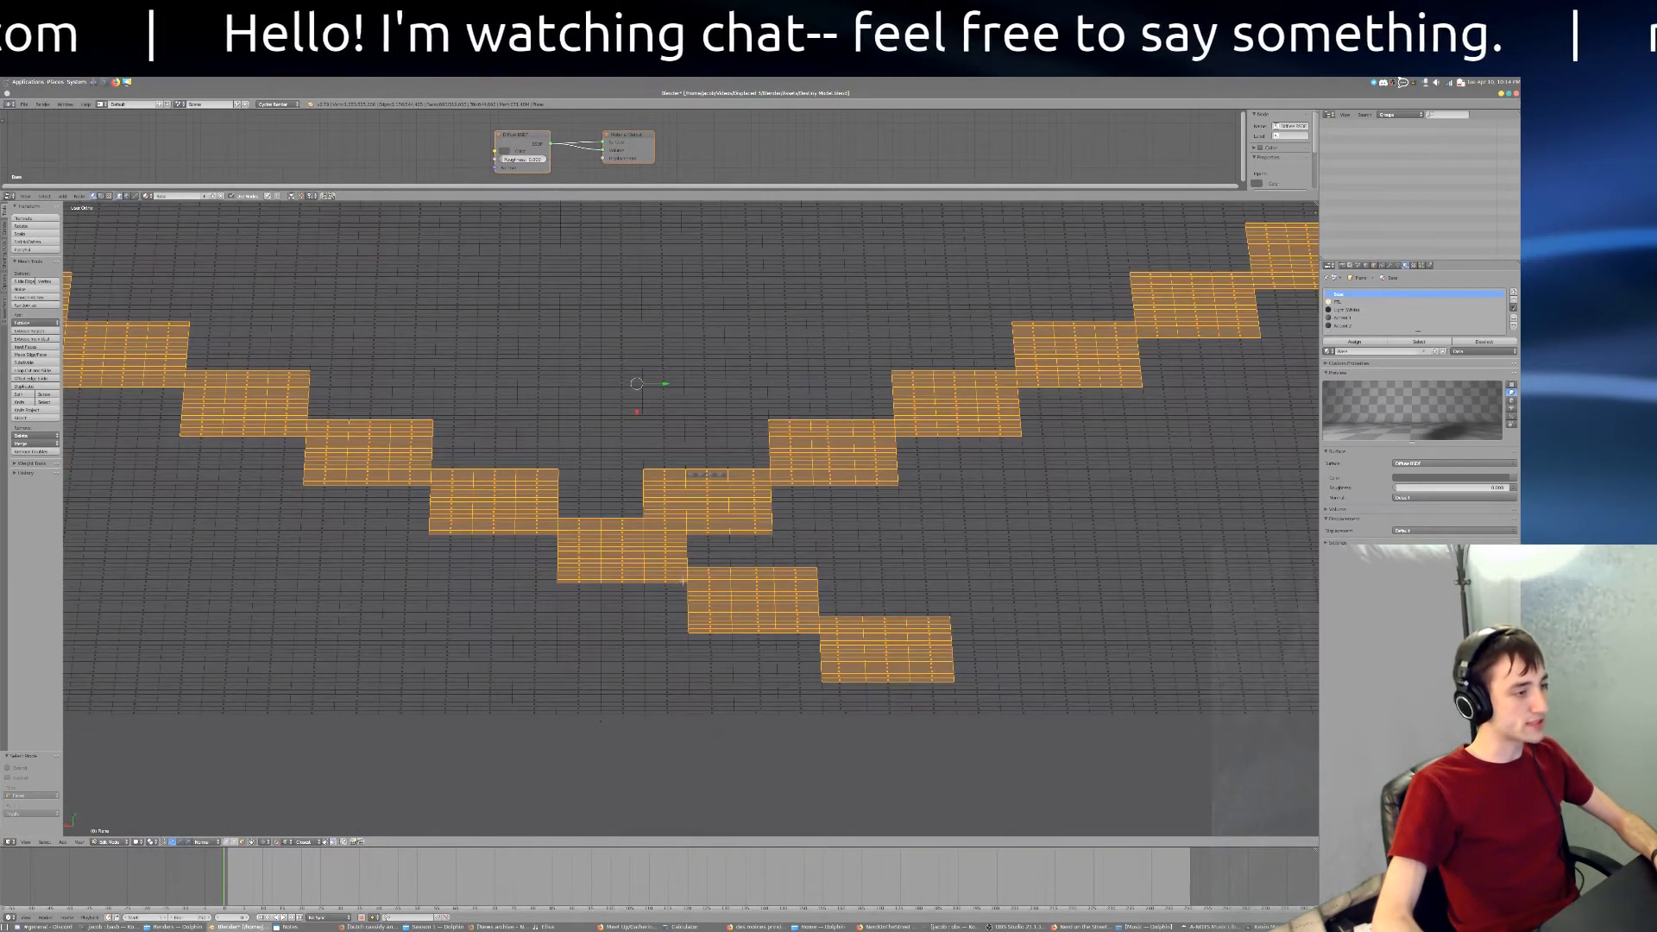
# Step: Deselect the two blocks extending past the junction and widen the V's bottom block by one face column on its outer side
pyautogui.moveTo(695, 561); pyautogui.dragTo(999, 717, button='middle')
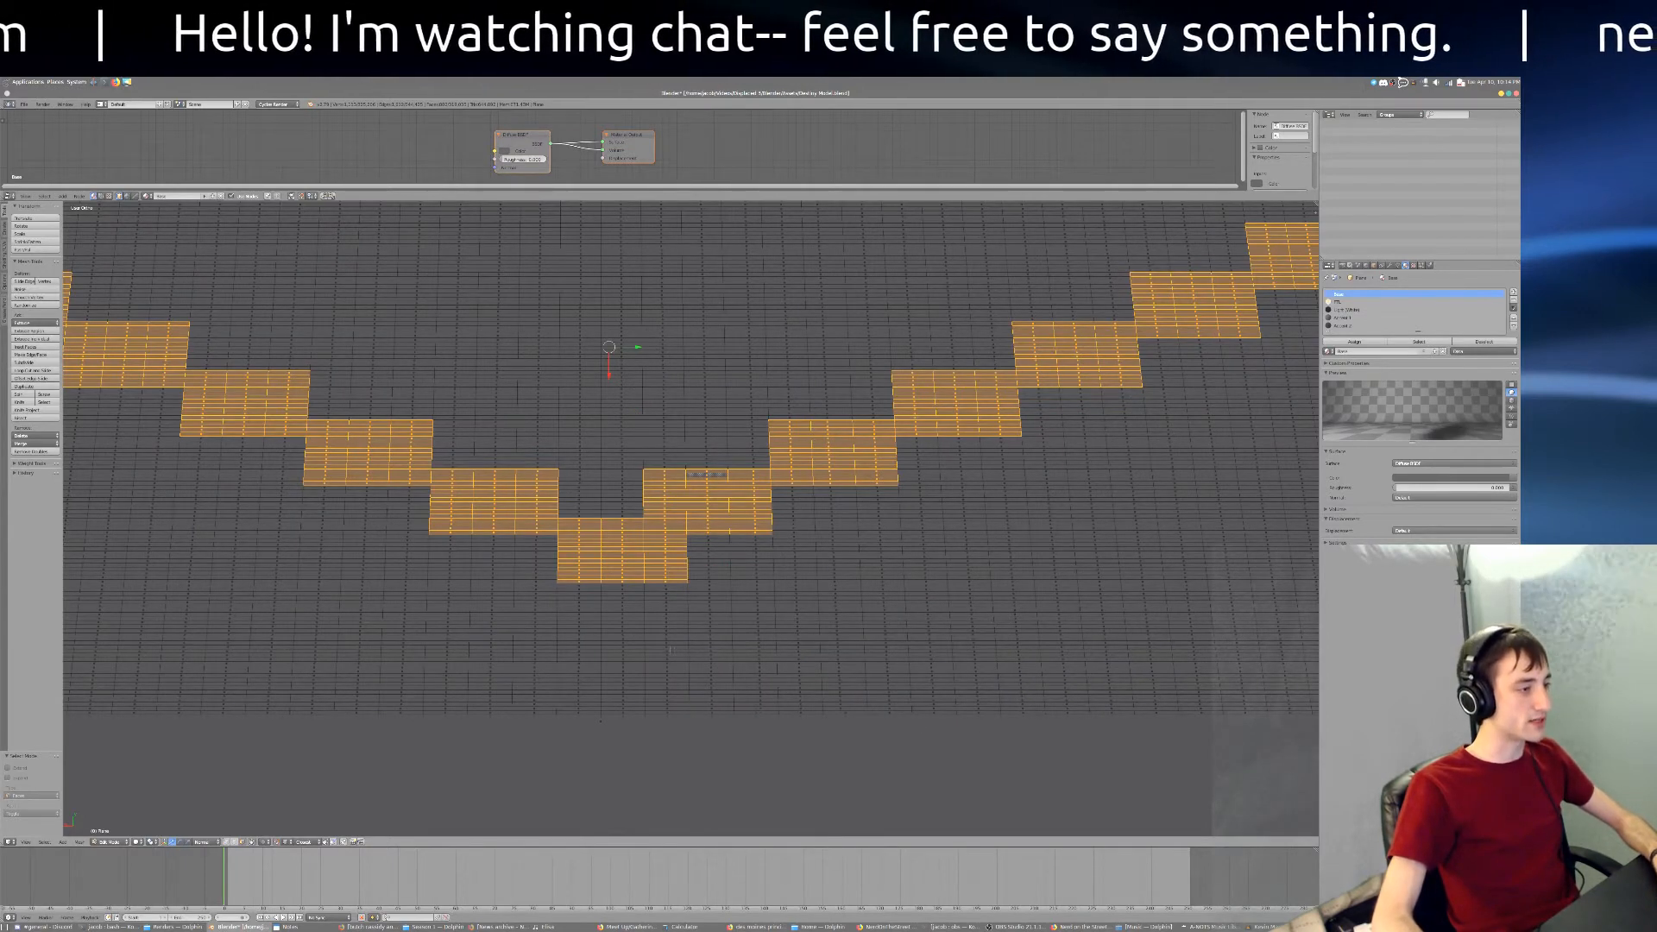
pyautogui.scroll(5, 892, 715)
pyautogui.keyDown('shift'); pyautogui.moveTo(837, 635); pyautogui.dragTo(882, 627, button='middle'); pyautogui.keyUp('shift')
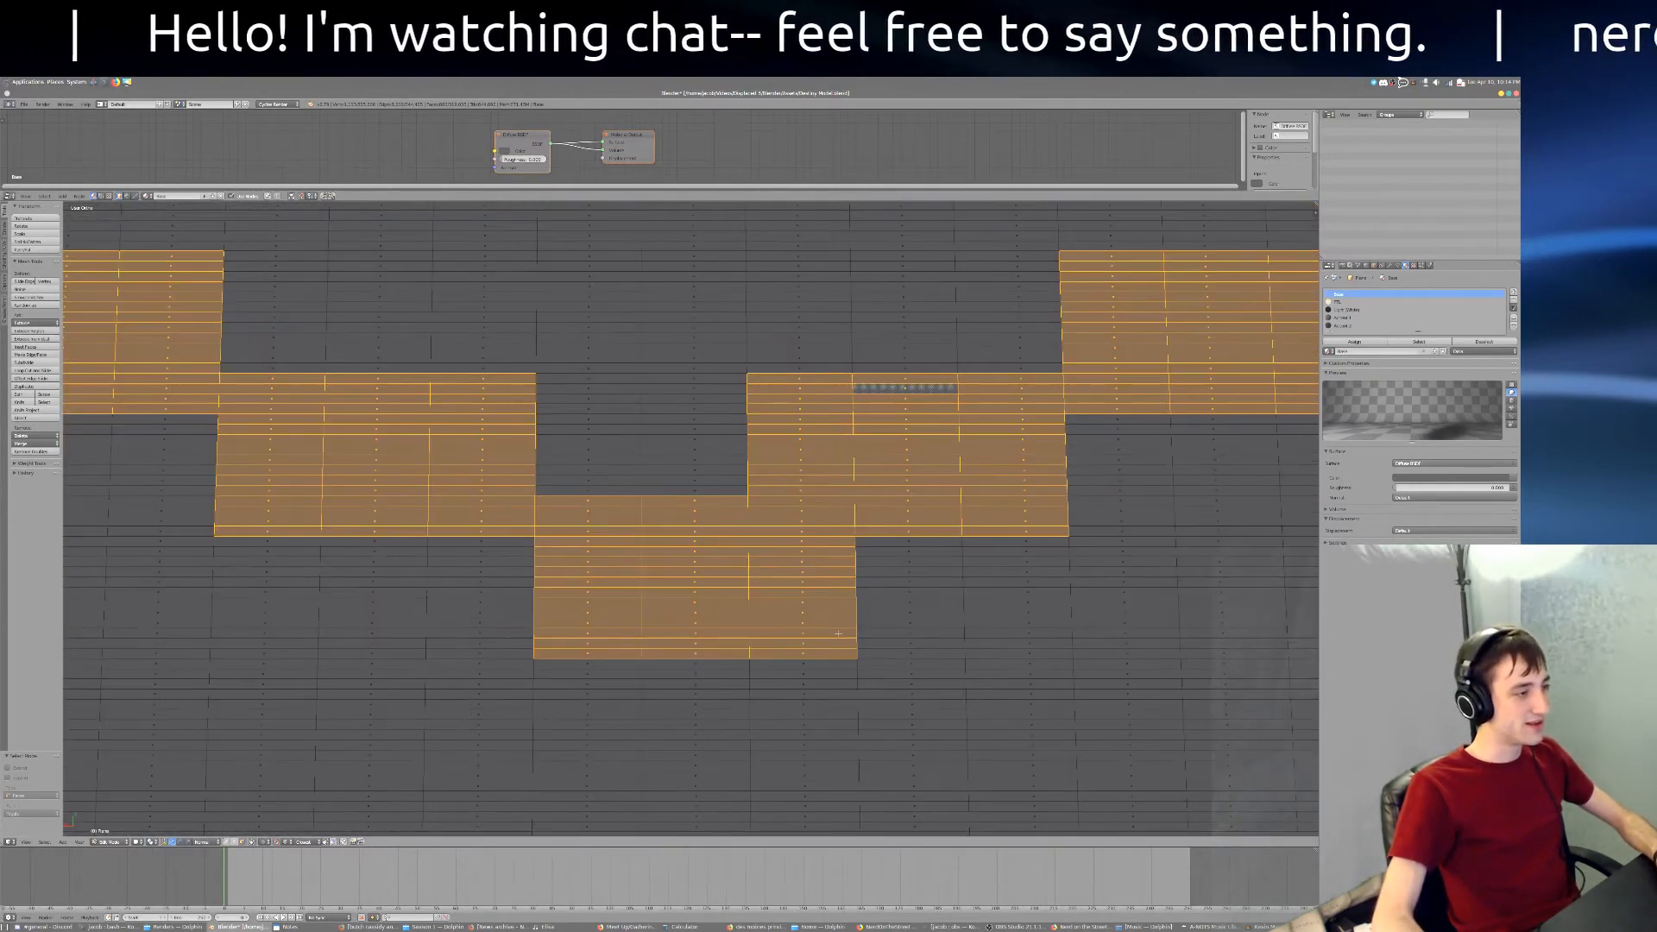
pyautogui.press('b')
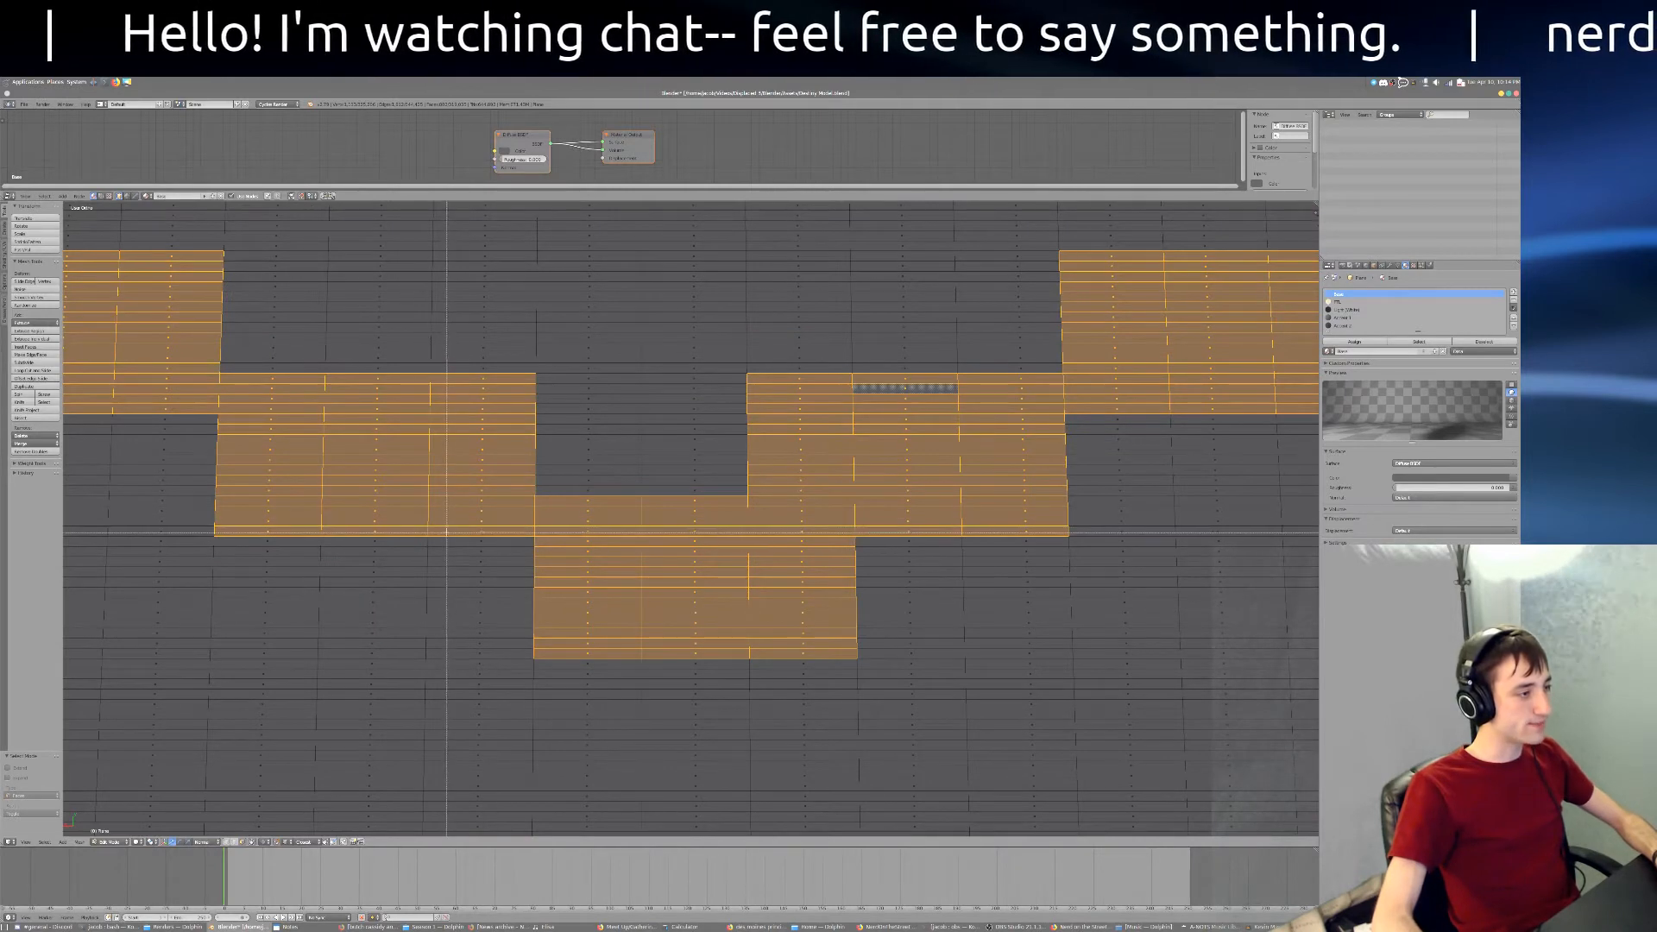
pyautogui.moveTo(446, 533); pyautogui.dragTo(533, 656)
pyautogui.scroll(-10, 777, 666)
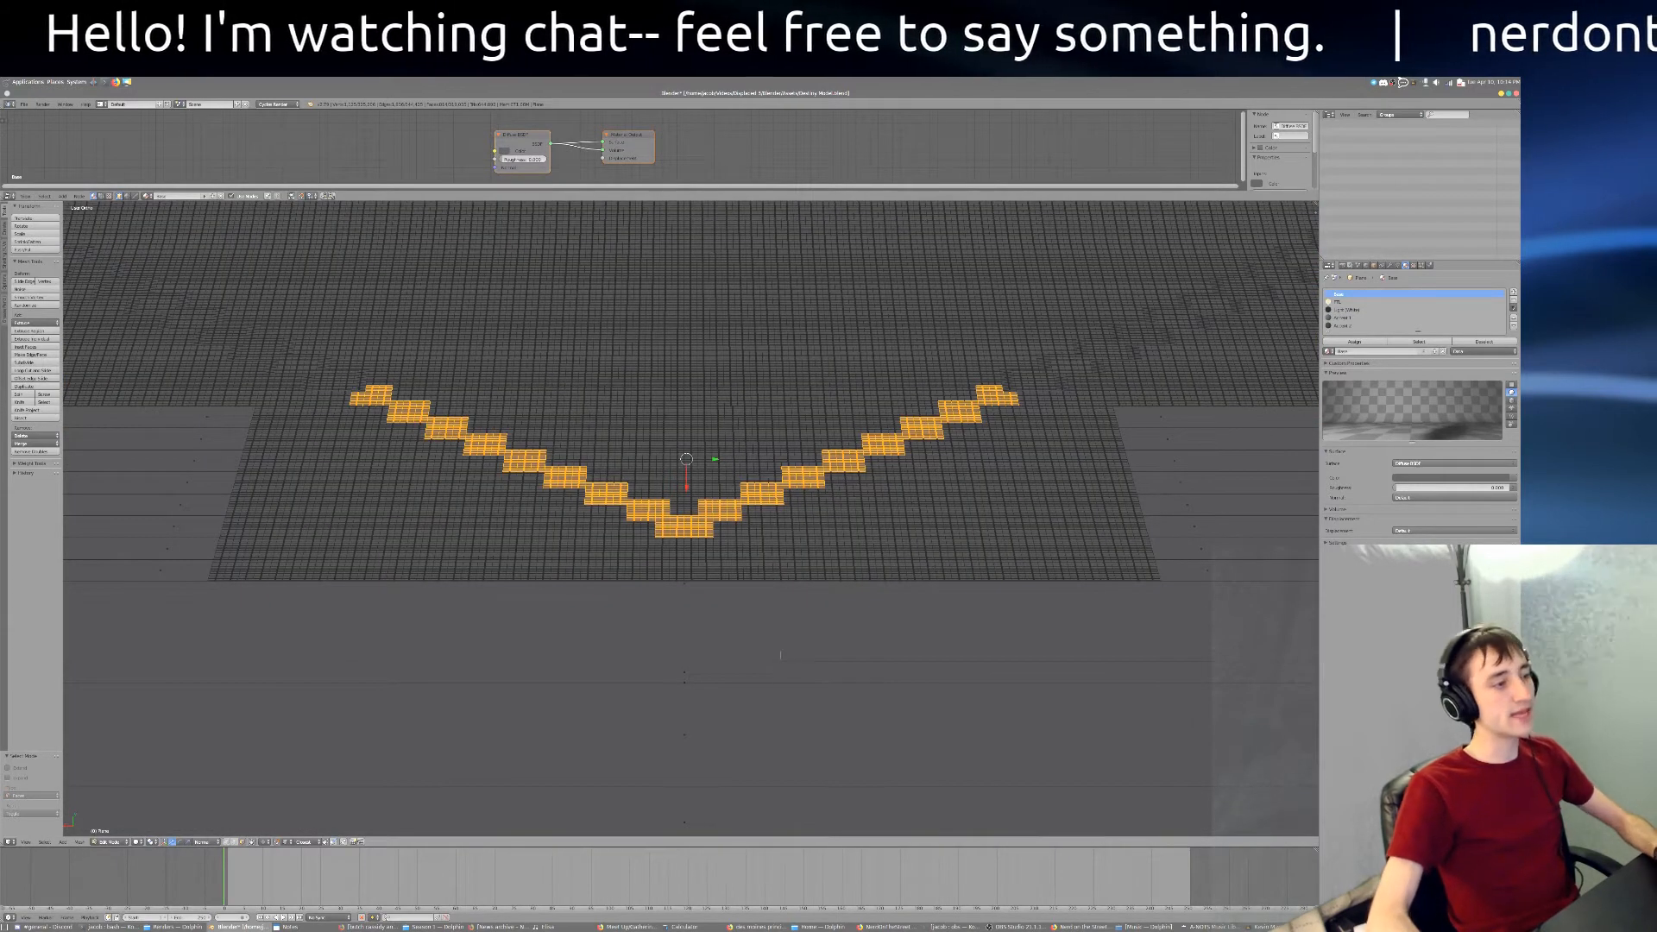
# Step: Try to move the selected V of faces up to the neighbouring raised block's top corner without an axis constraint
pyautogui.scroll(1, 781, 655)
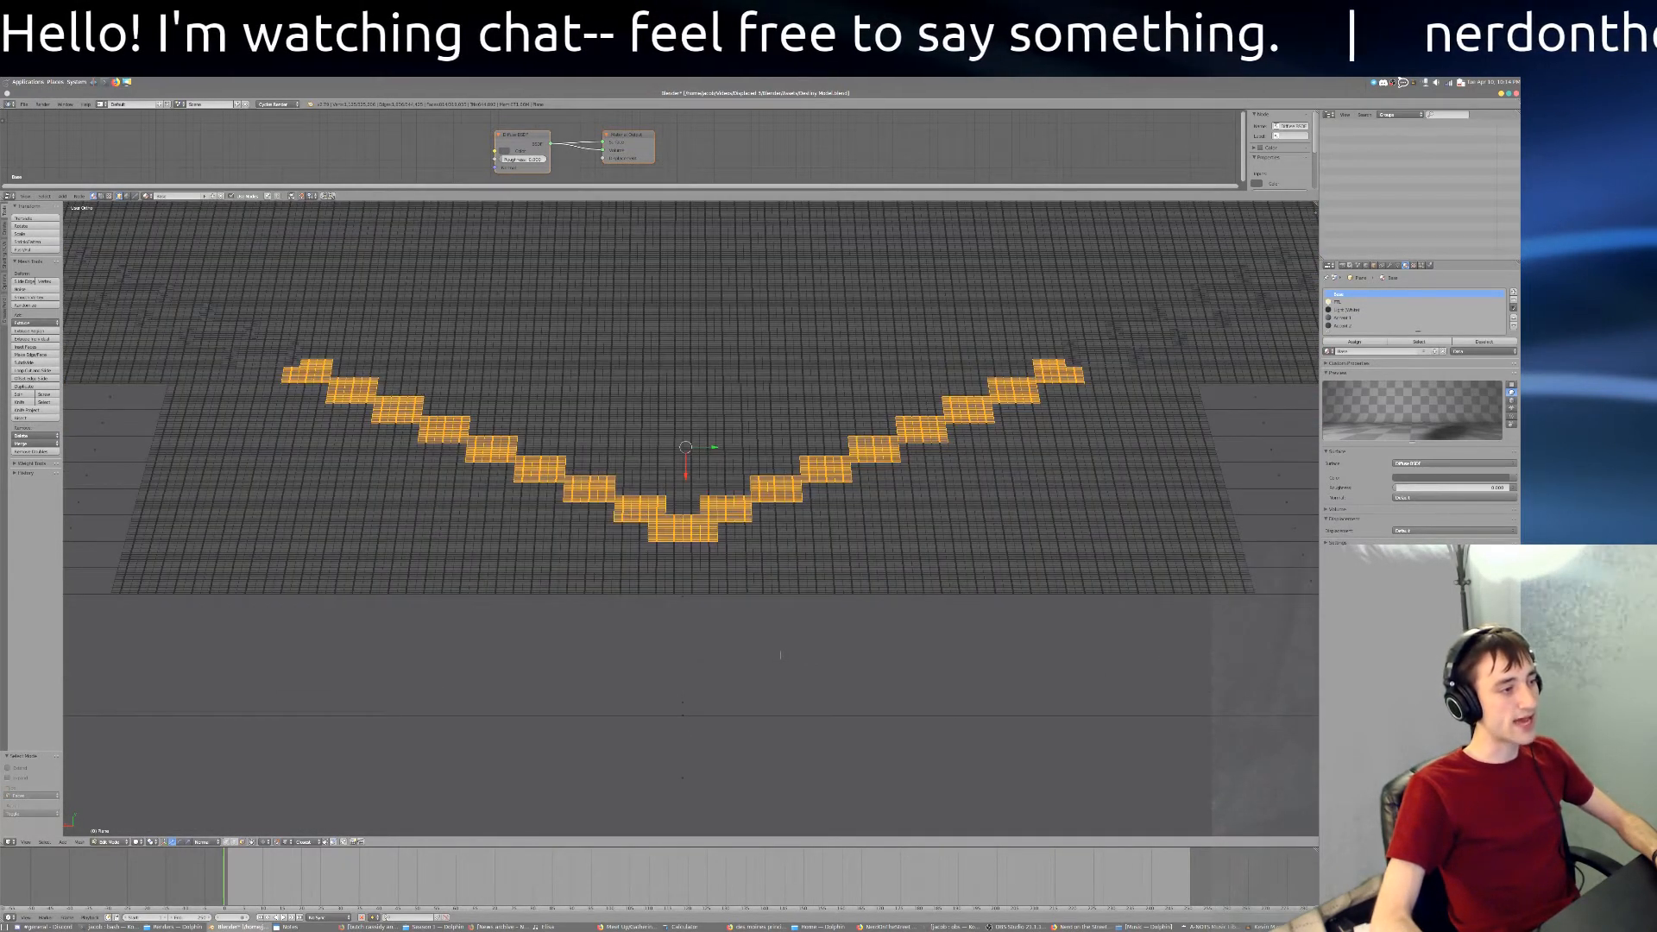
pyautogui.scroll(-1, 780, 655)
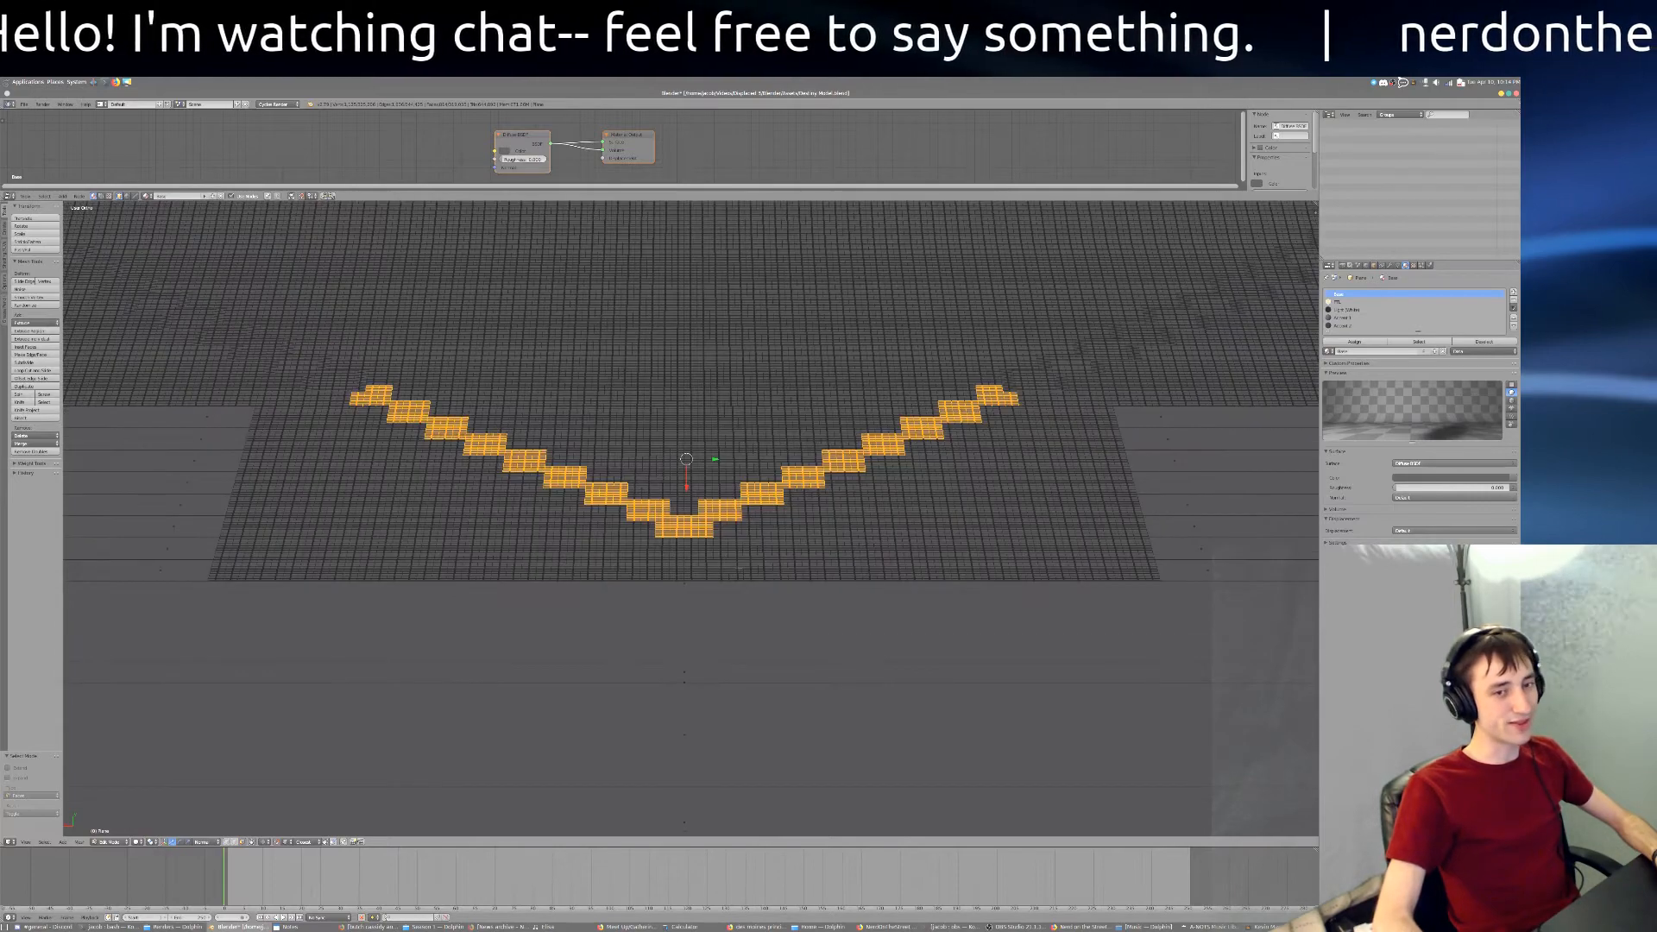
pyautogui.scroll(6, 1094, 413)
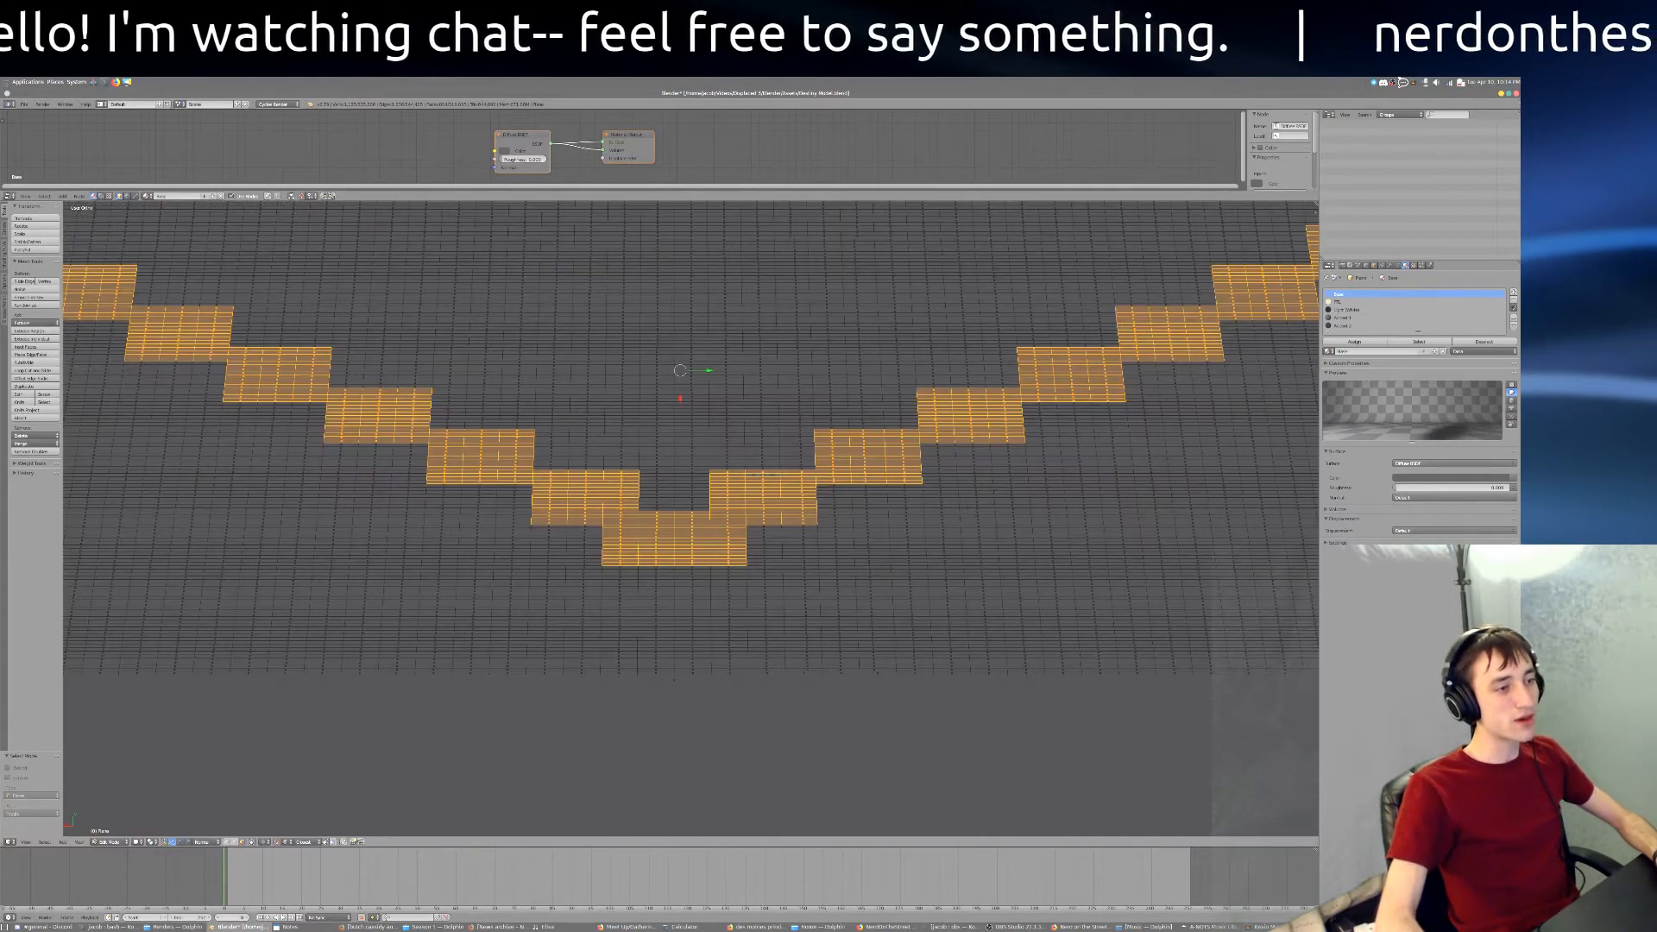
pyautogui.scroll(5, 769, 362)
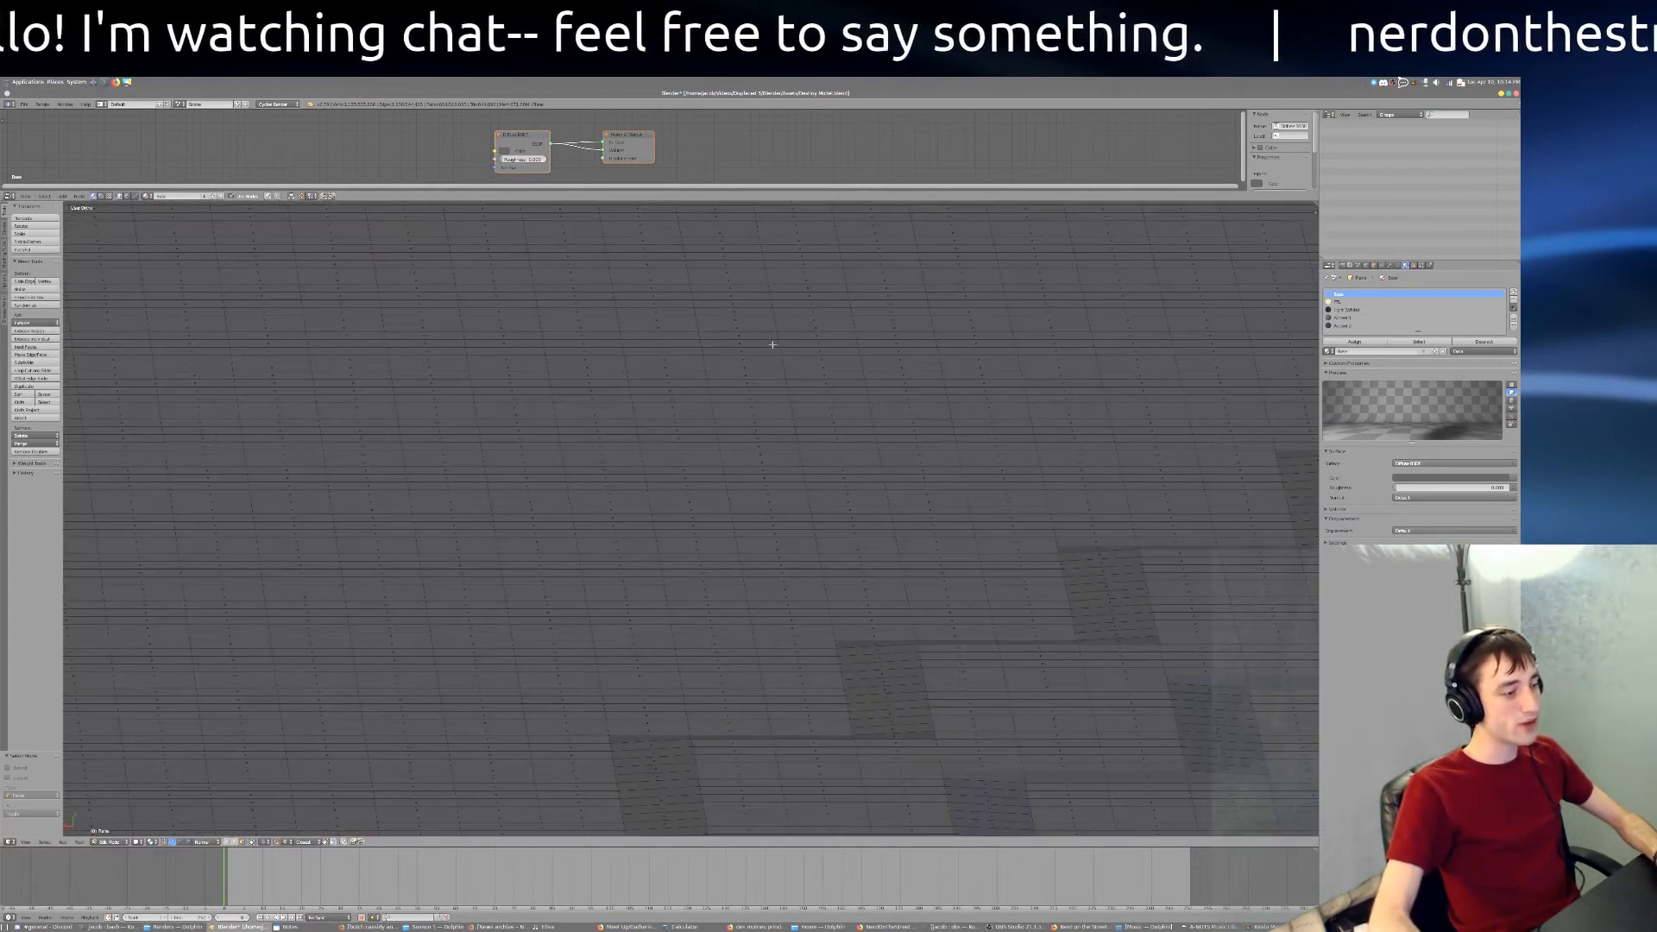
pyautogui.keyDown('shift'); pyautogui.moveTo(772, 417); pyautogui.dragTo(784, 566, button='middle'); pyautogui.keyUp('shift')
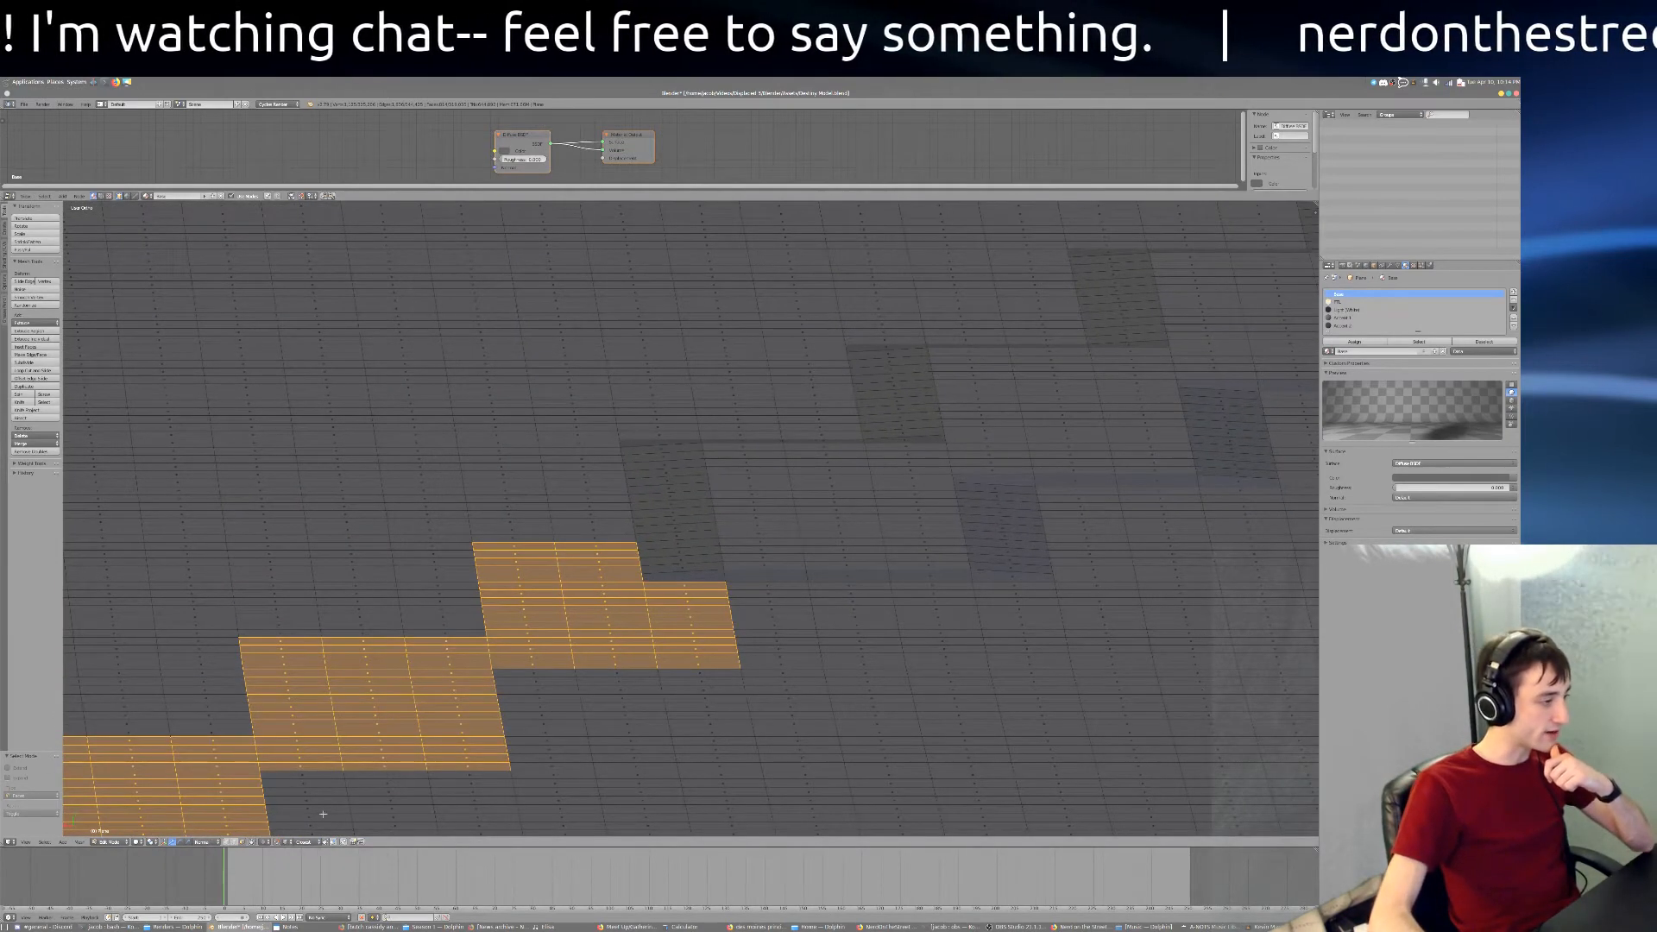
pyautogui.moveTo(633, 614); pyautogui.dragTo(660, 563, button='middle')
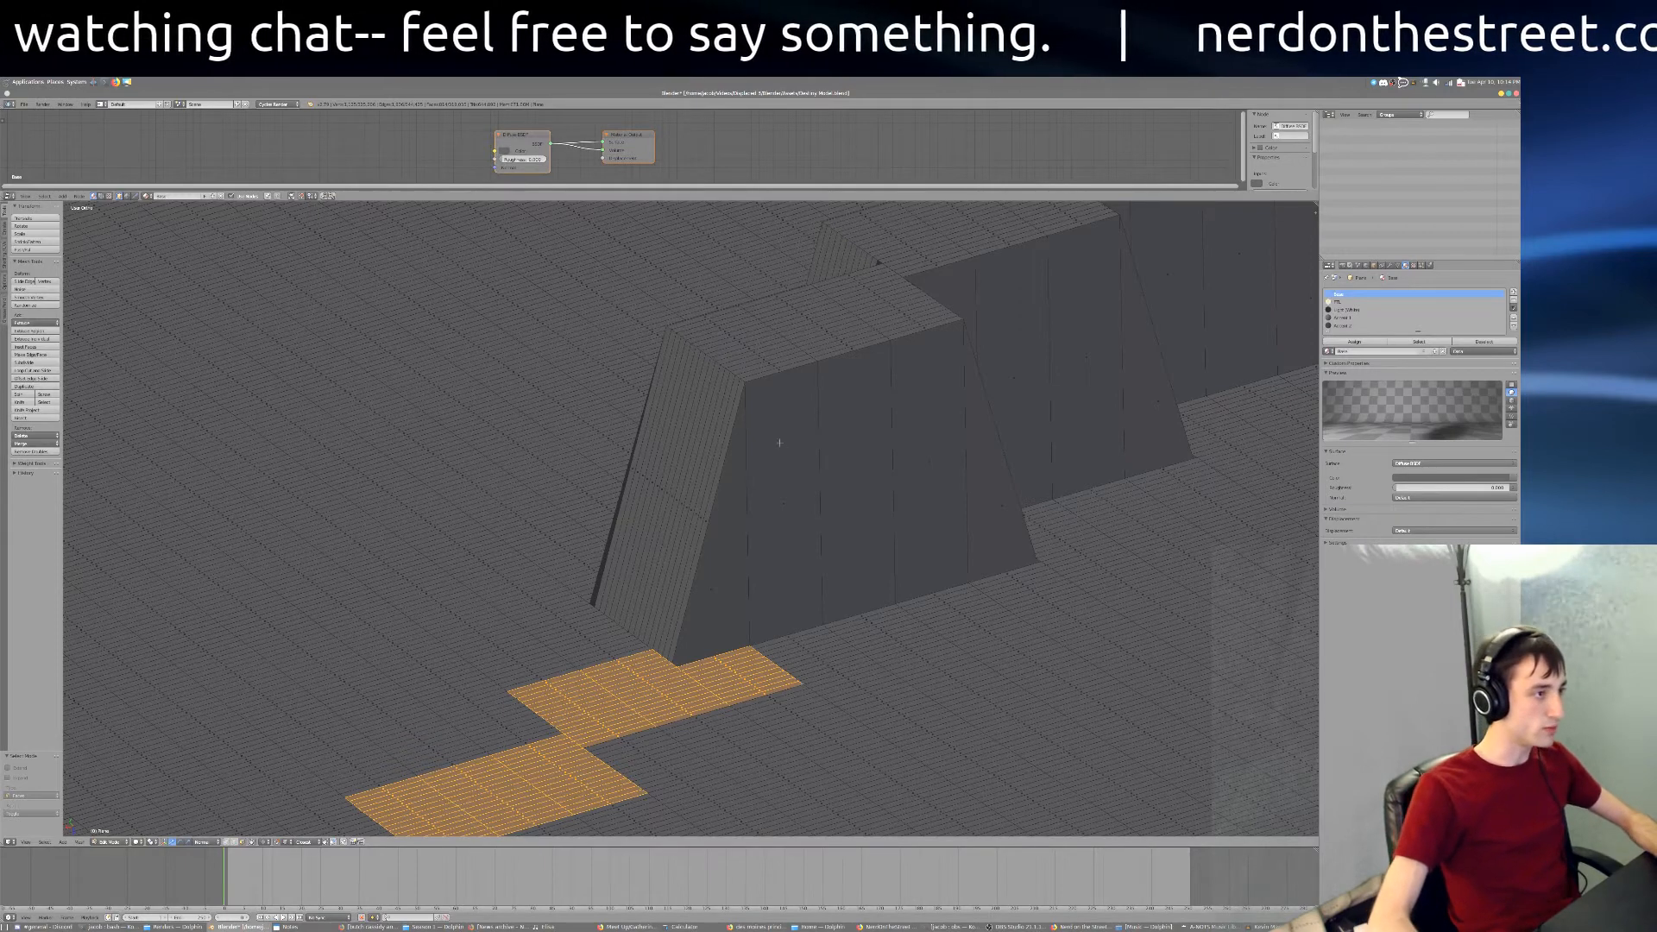
pyautogui.press('e')
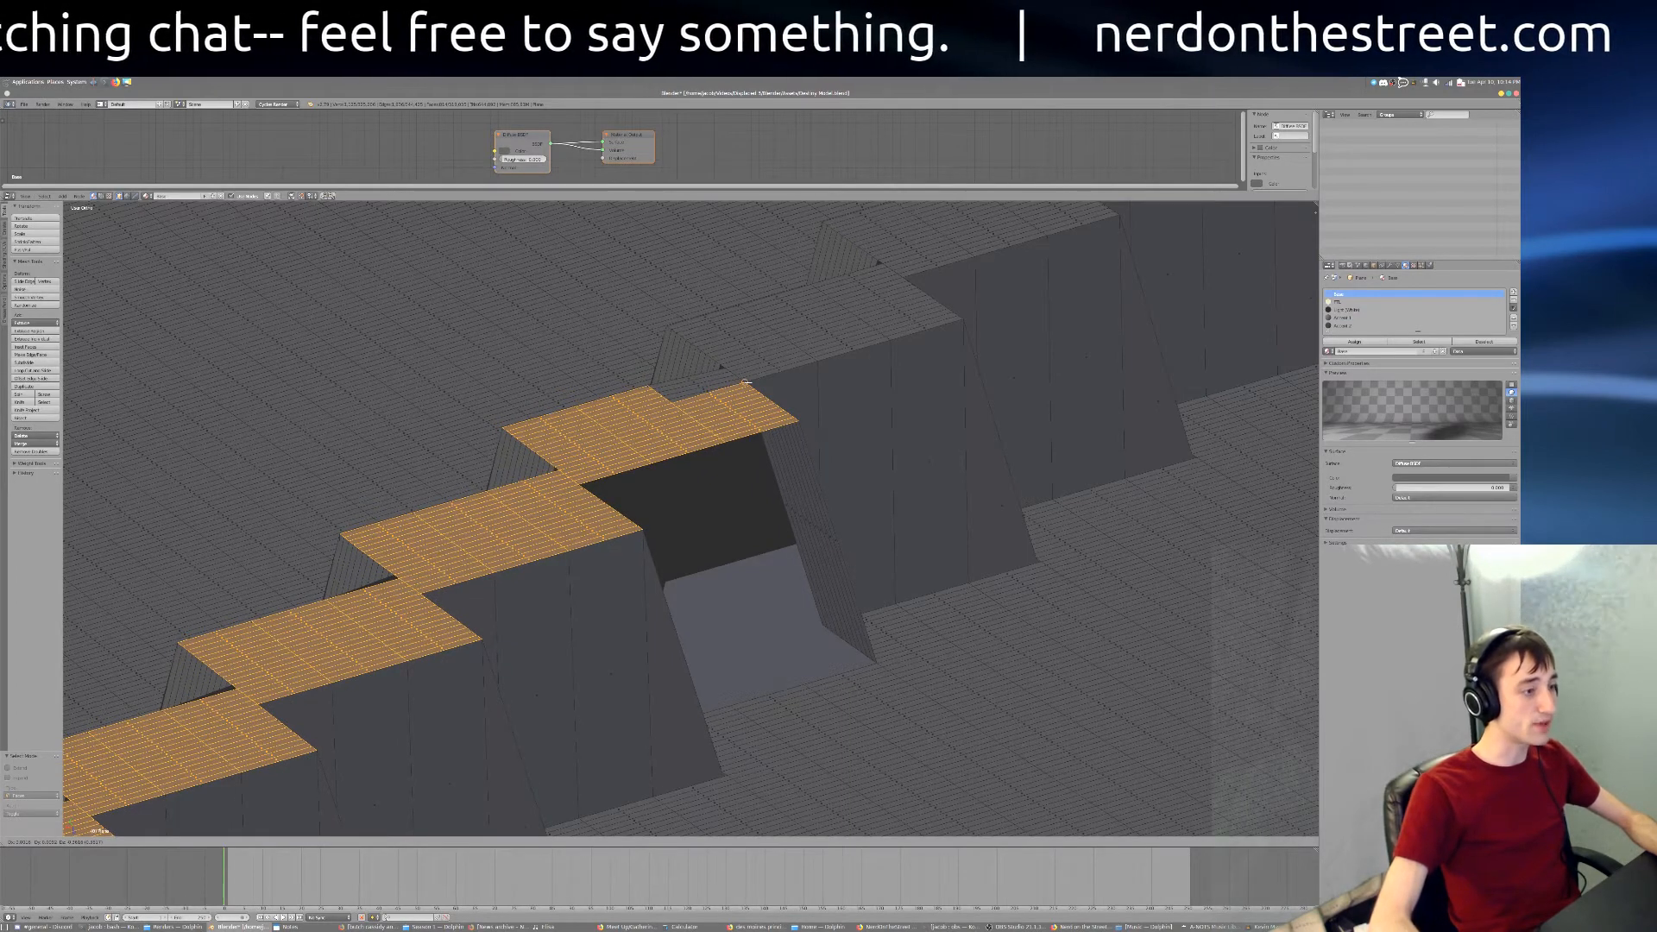
pyautogui.press('Escape')
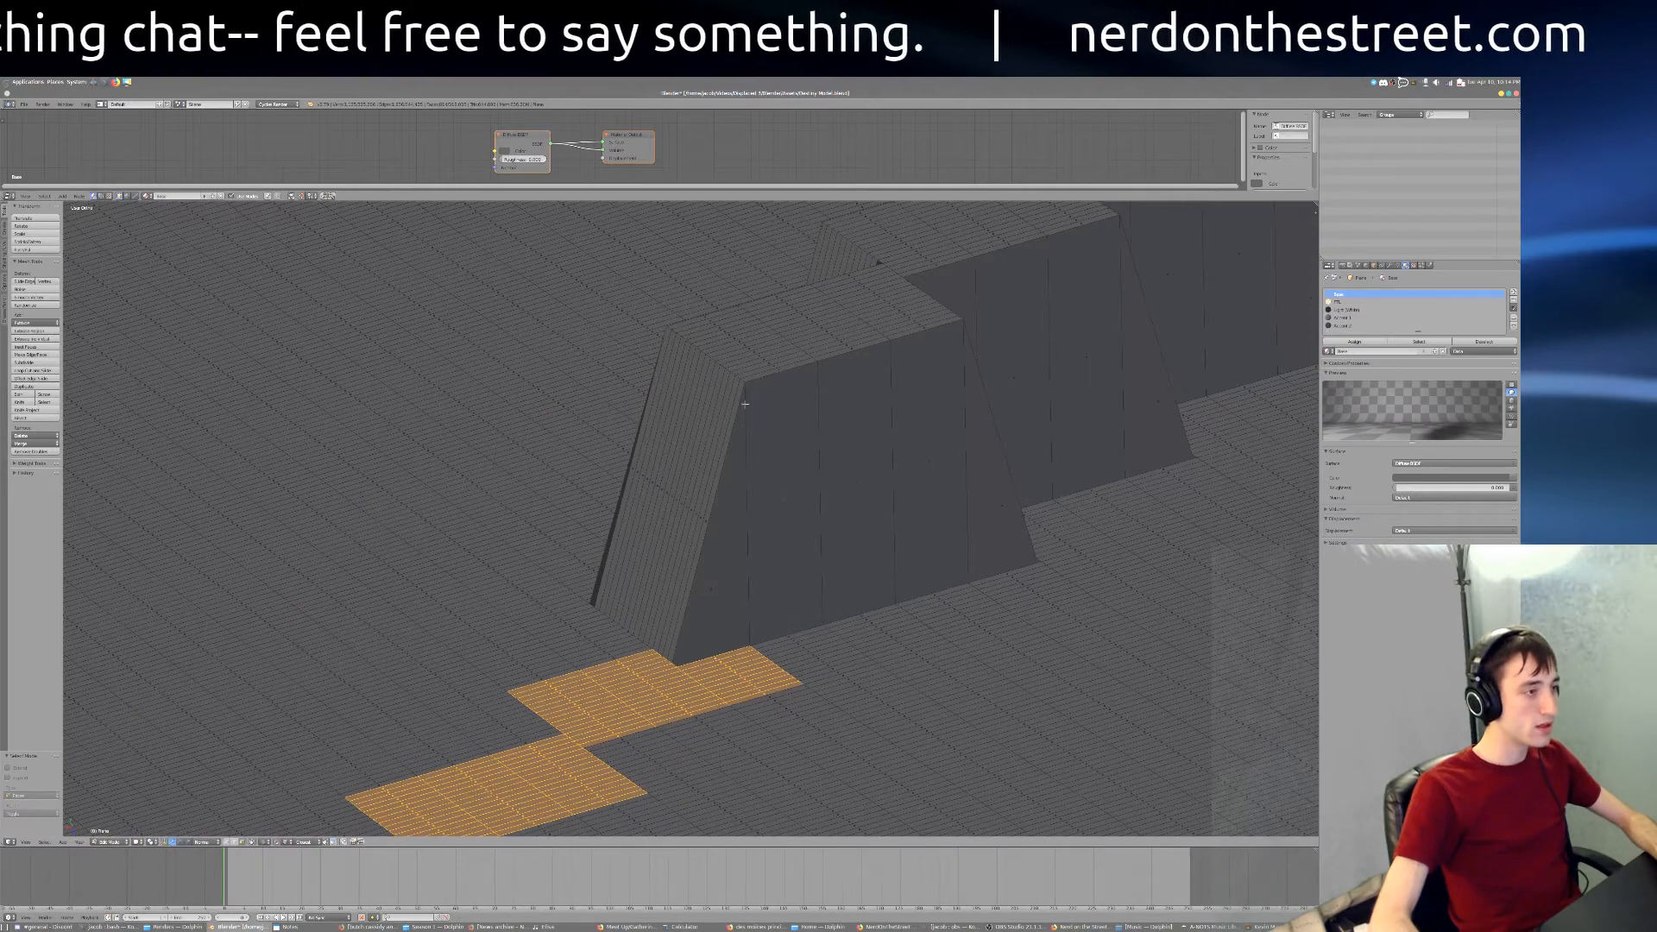
pyautogui.press('g')
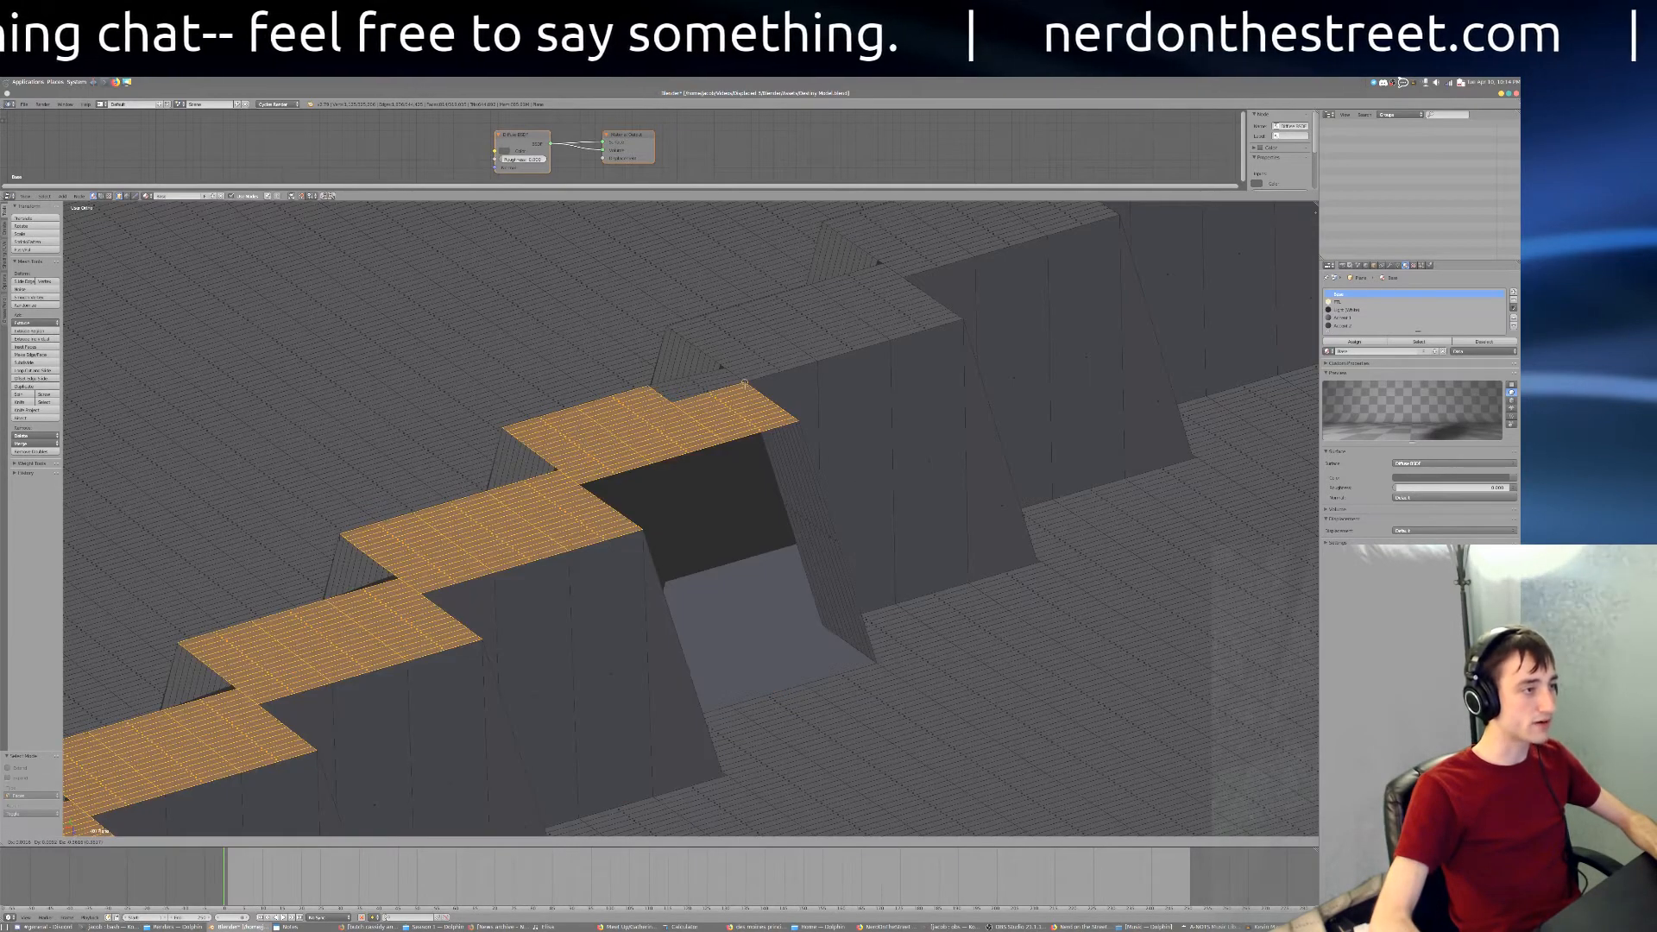
pyautogui.click(744, 382)
pyautogui.moveTo(744, 382); pyautogui.dragTo(816, 532, button='middle')
pyautogui.hotkey('ctrl', 'z')
# Step: Raise the selected V of faces along the Z axis to the height of the neighbouring raised block
pyautogui.press('g')
pyautogui.press('z')
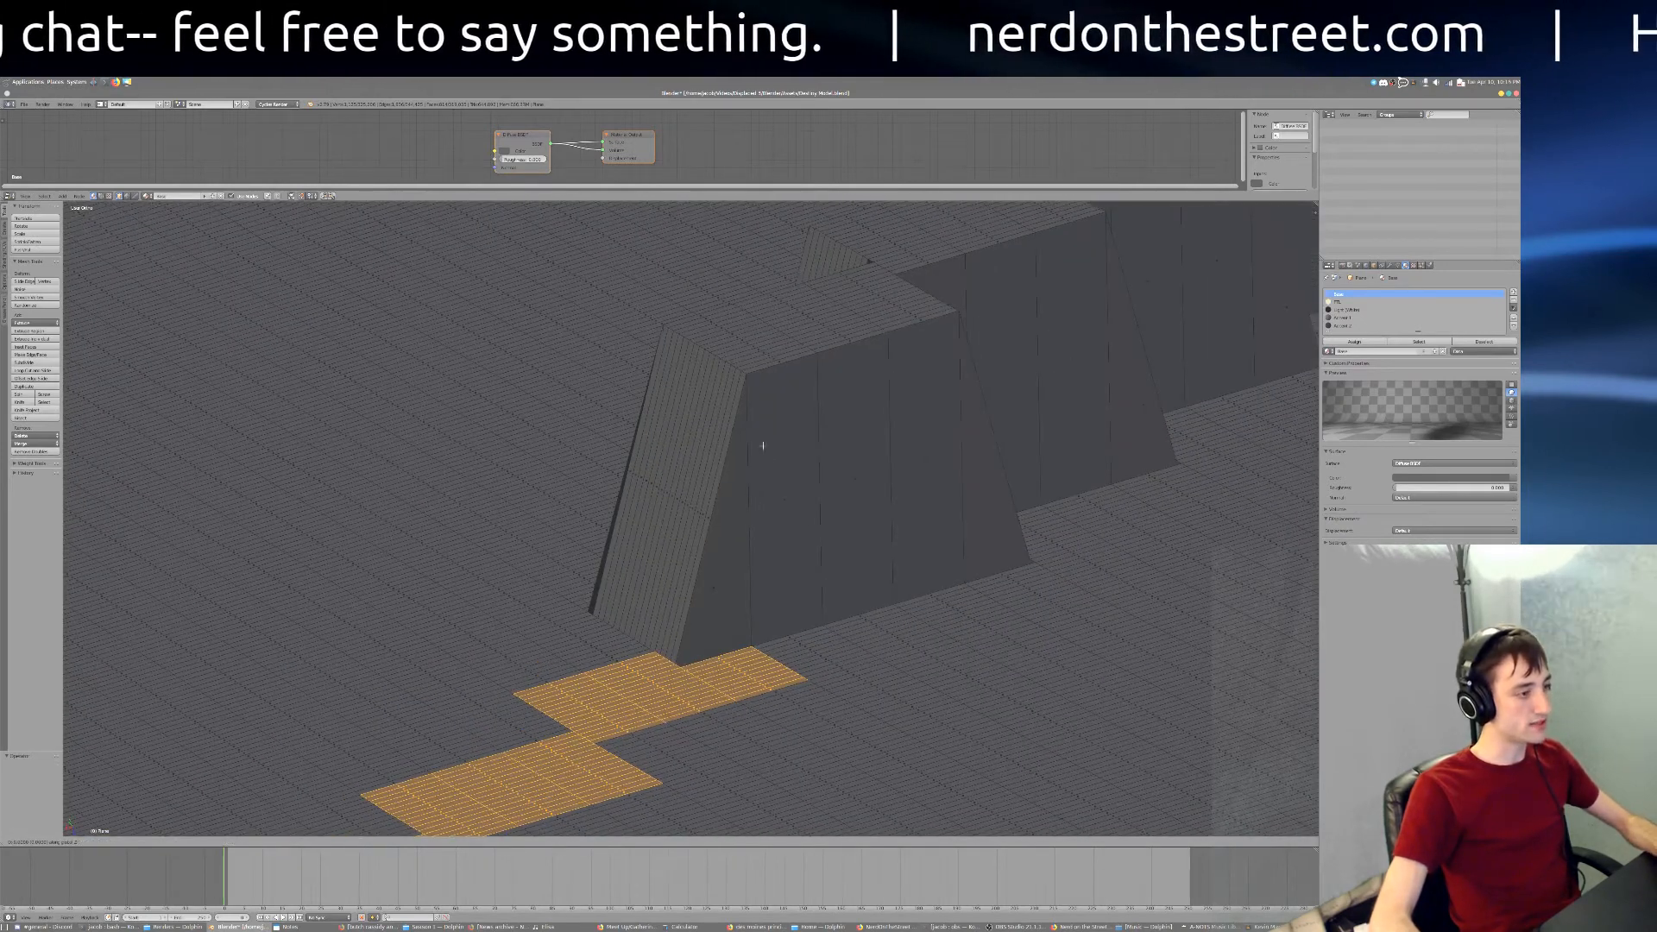
pyautogui.click(748, 377)
pyautogui.moveTo(748, 377); pyautogui.dragTo(714, 446, button='middle')
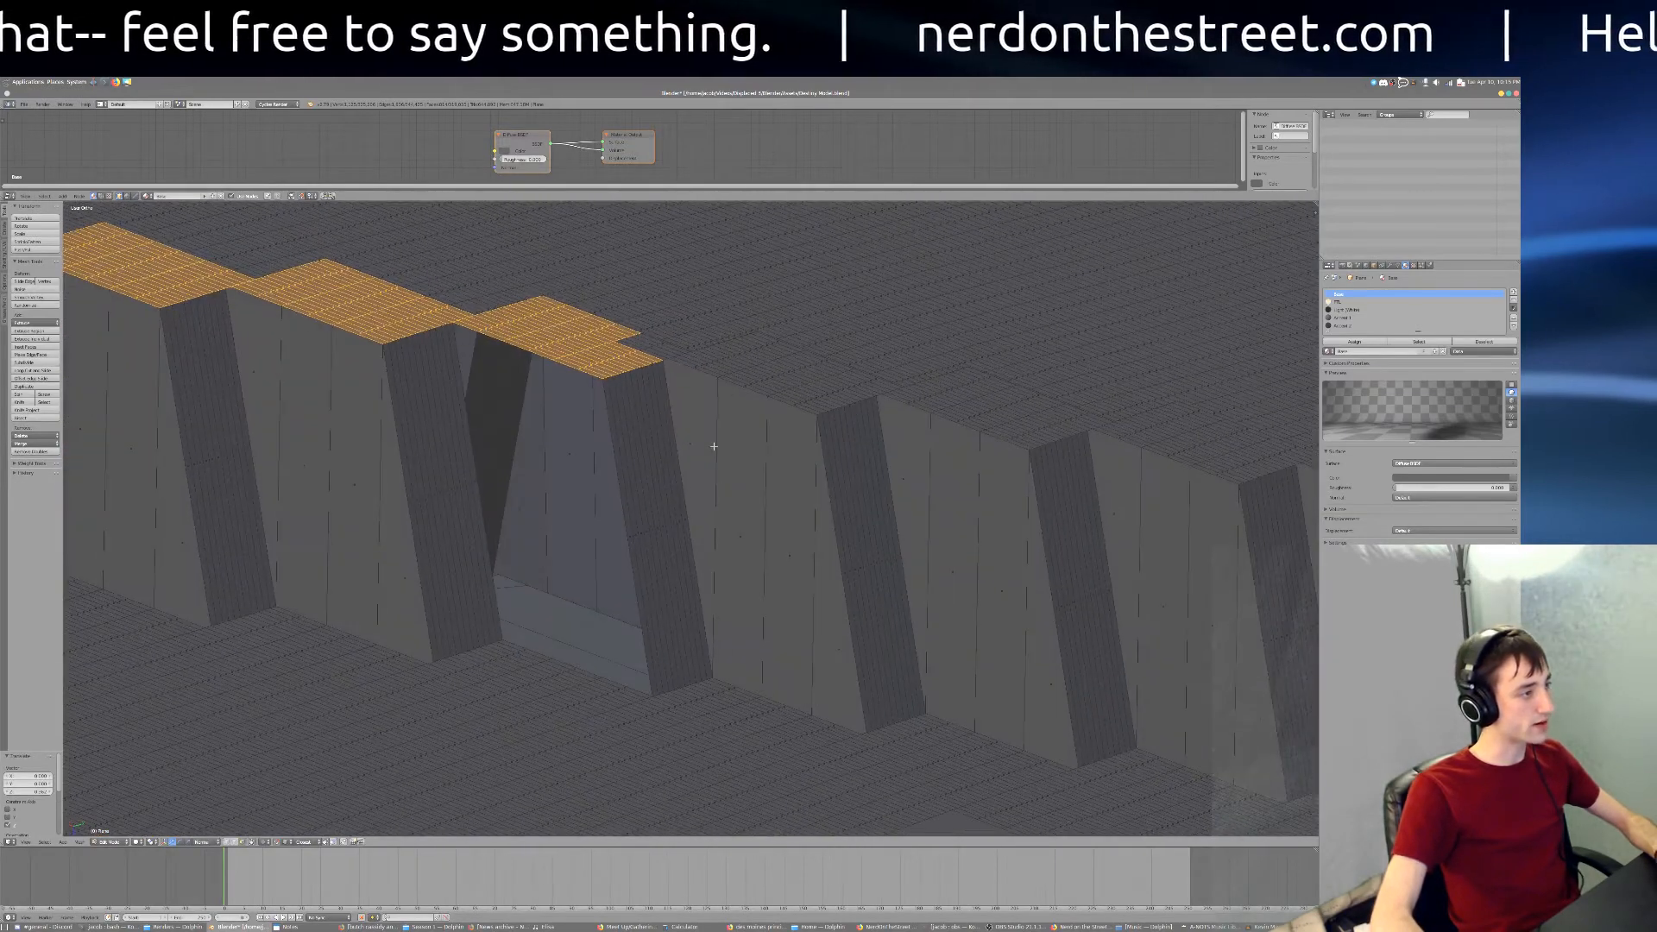
# Step: Switch to vertex selection and select the four corner vertices of the gap in the raised pattern's side wall
pyautogui.hotkey('ctrl', 'Tab')
pyautogui.click(690, 429)
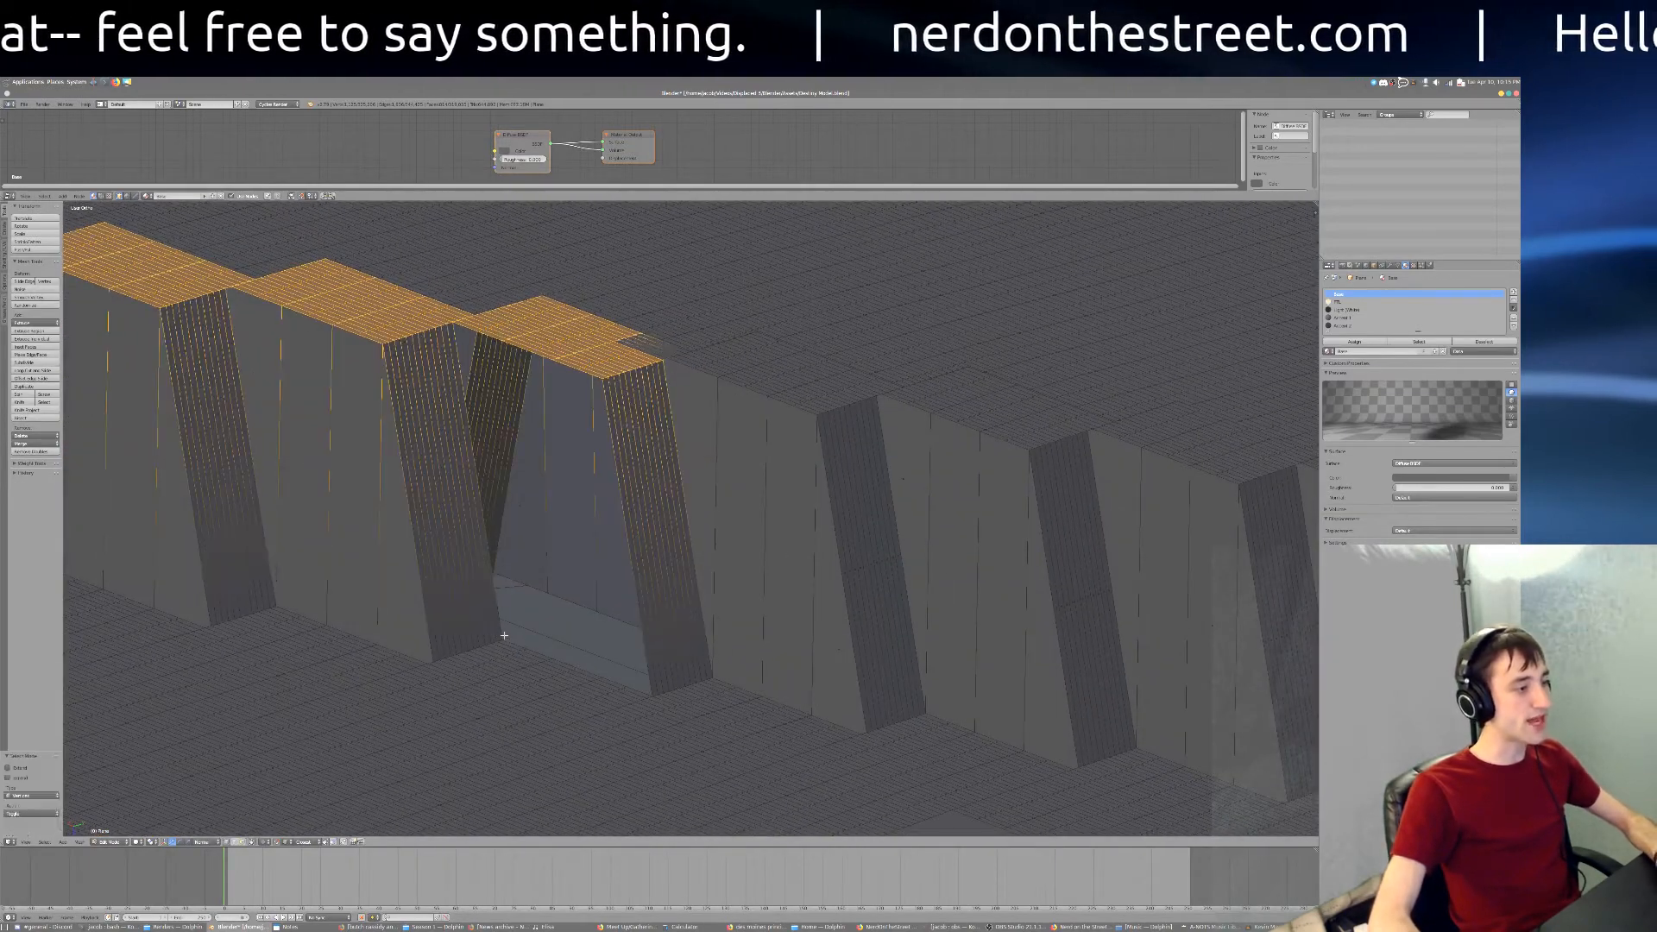
pyautogui.rightClick(503, 637)
pyautogui.keyDown('shift'); pyautogui.rightClick(651, 696); pyautogui.keyUp('shift')
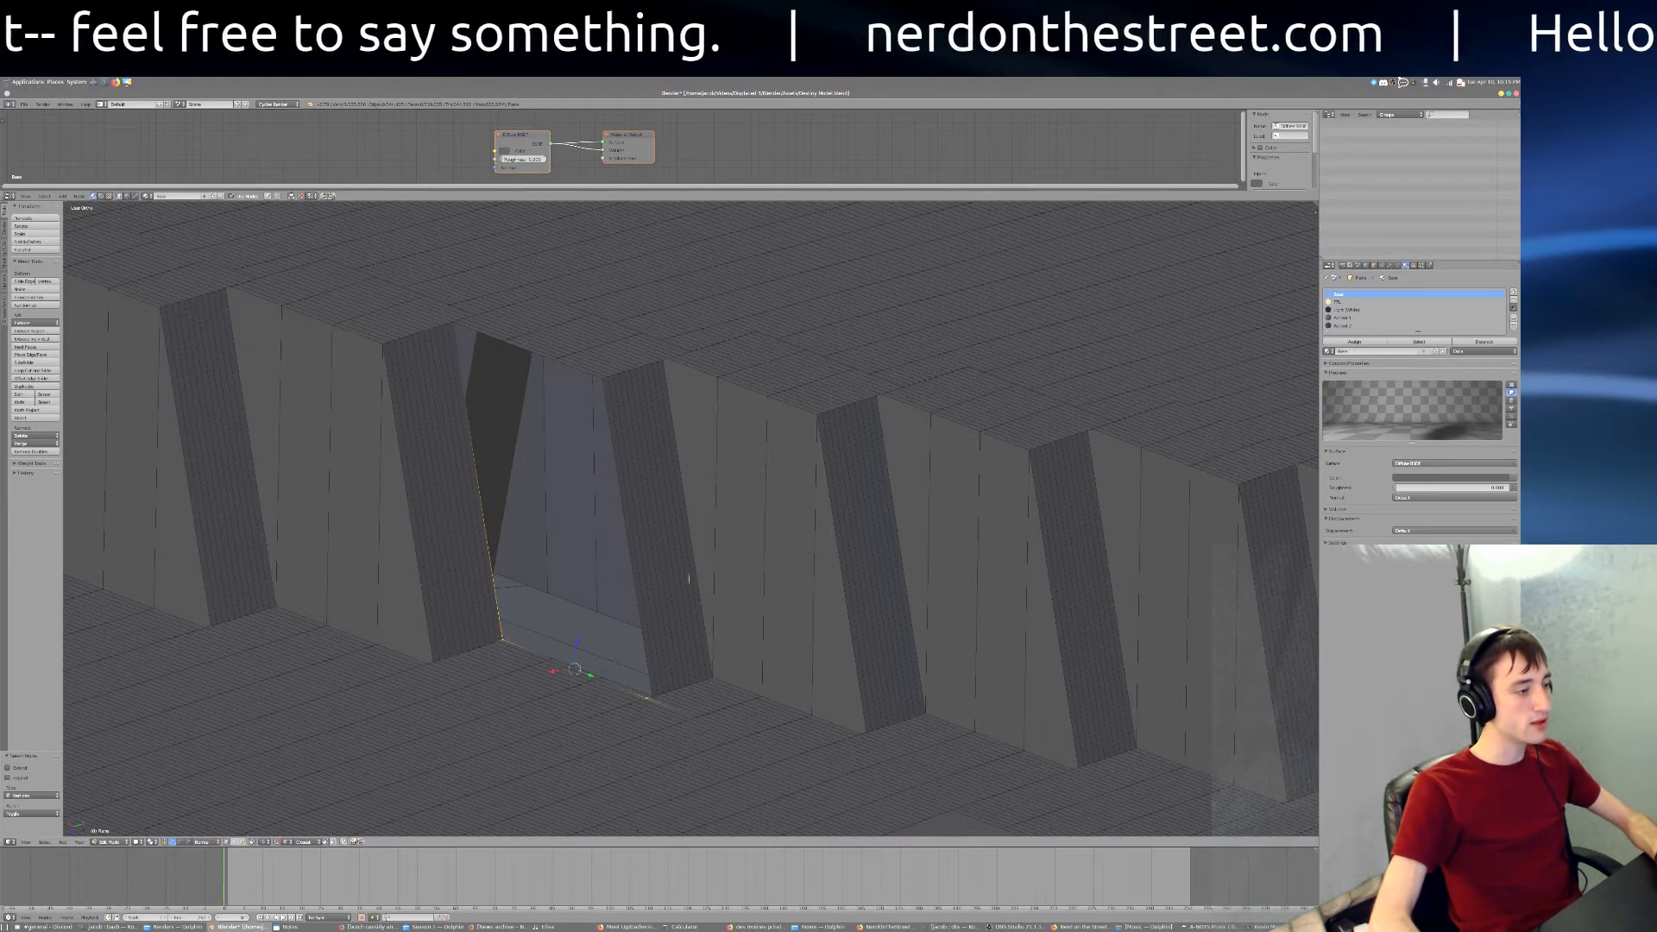
pyautogui.keyDown('shift'); pyautogui.rightClick(541, 662); pyautogui.keyUp('shift')
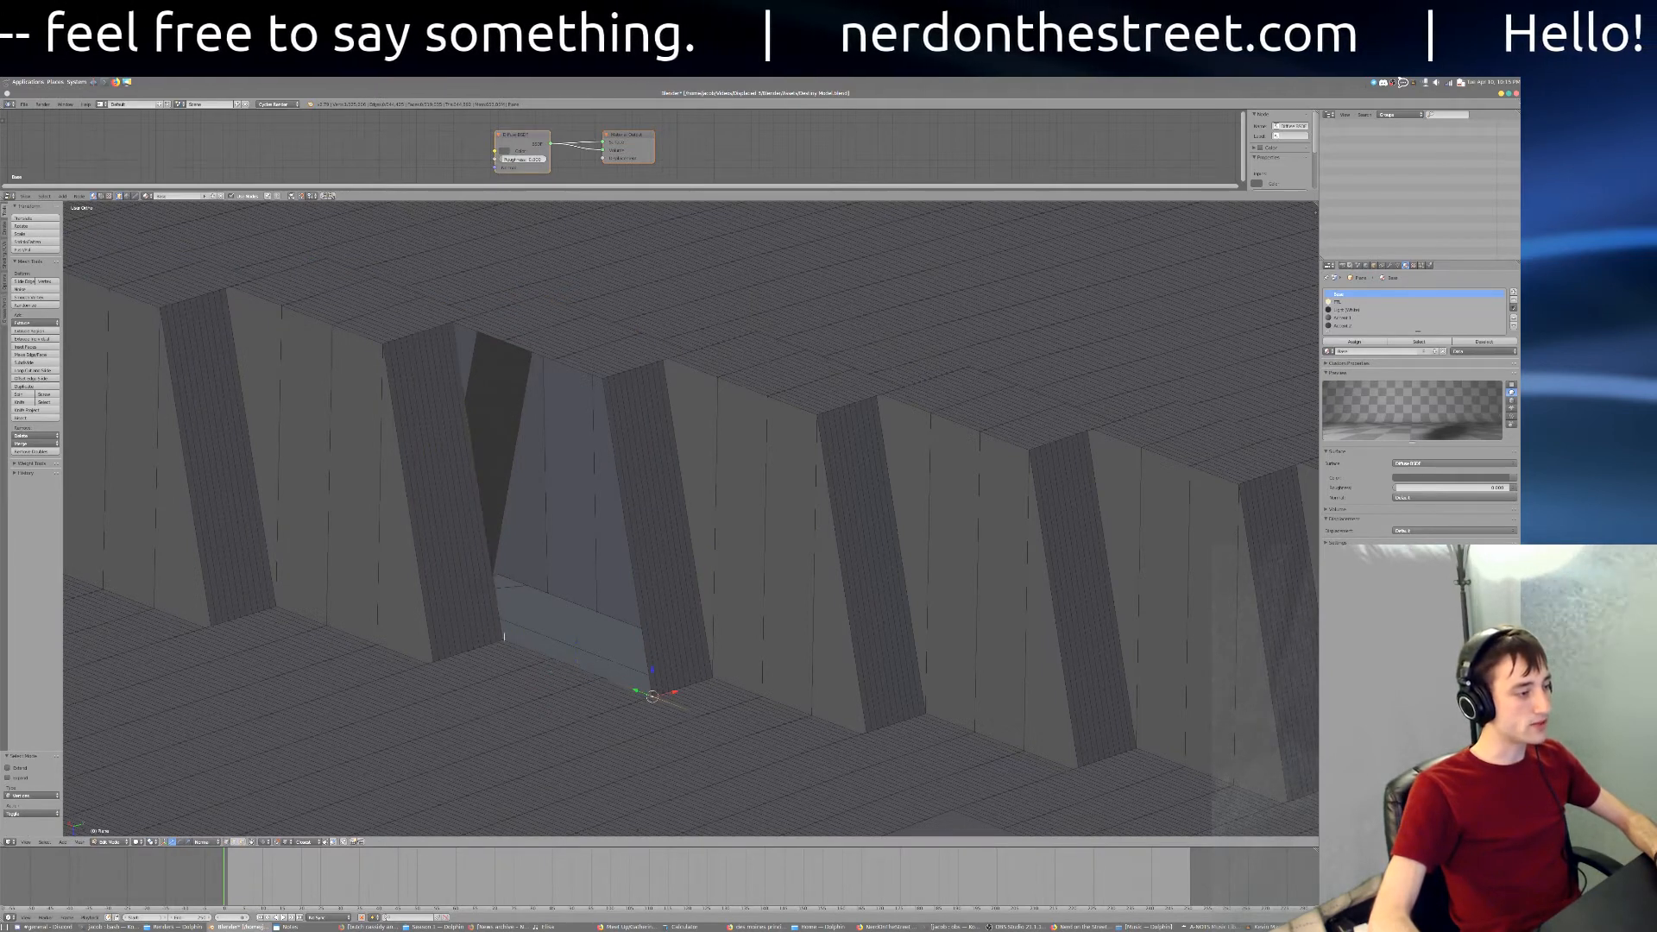
pyautogui.keyDown('shift'); pyautogui.rightClick(504, 638); pyautogui.keyUp('shift')
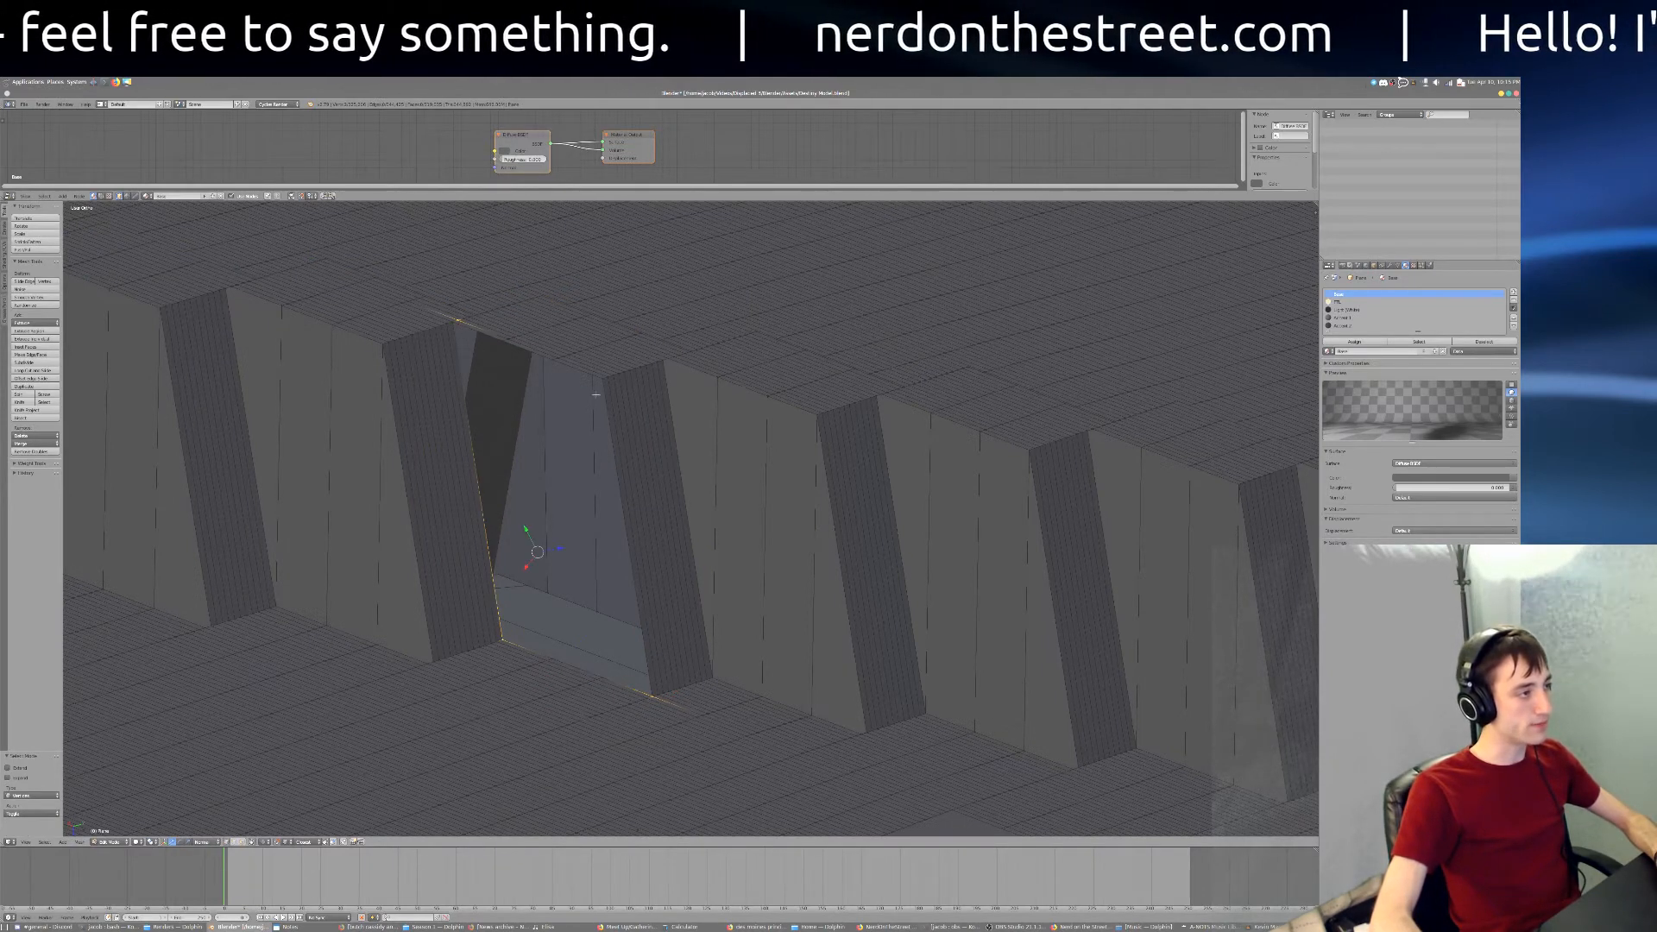
pyautogui.keyDown('shift'); pyautogui.rightClick(454, 321); pyautogui.keyUp('shift')
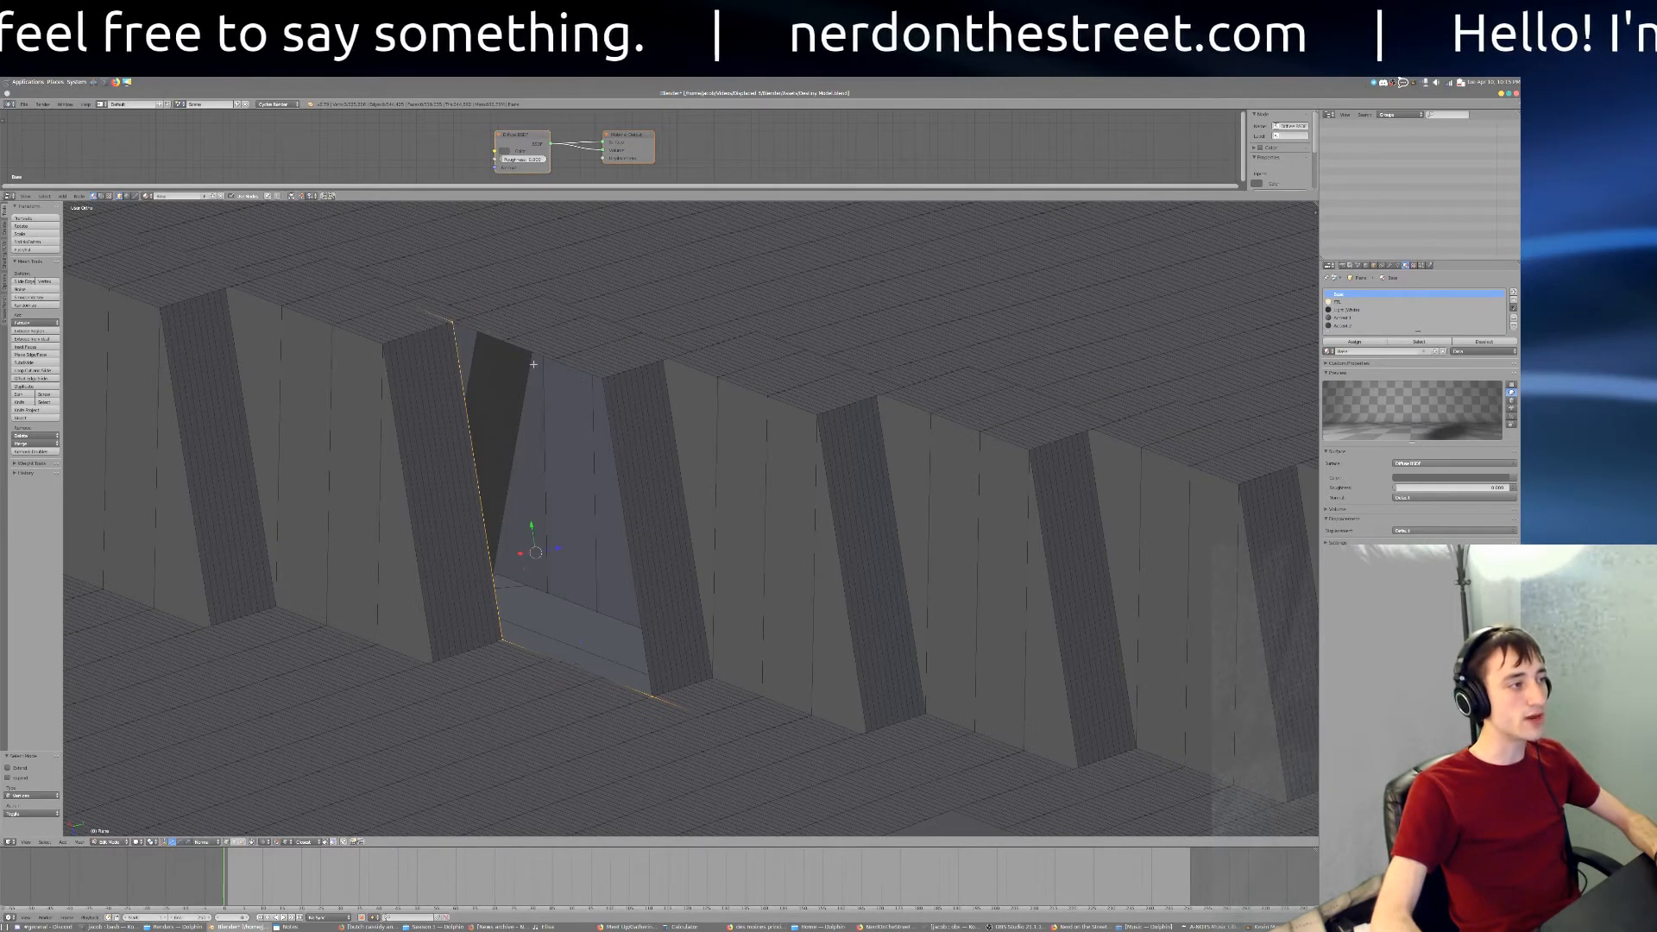
pyautogui.keyDown('shift'); pyautogui.rightClick(599, 390); pyautogui.keyUp('shift')
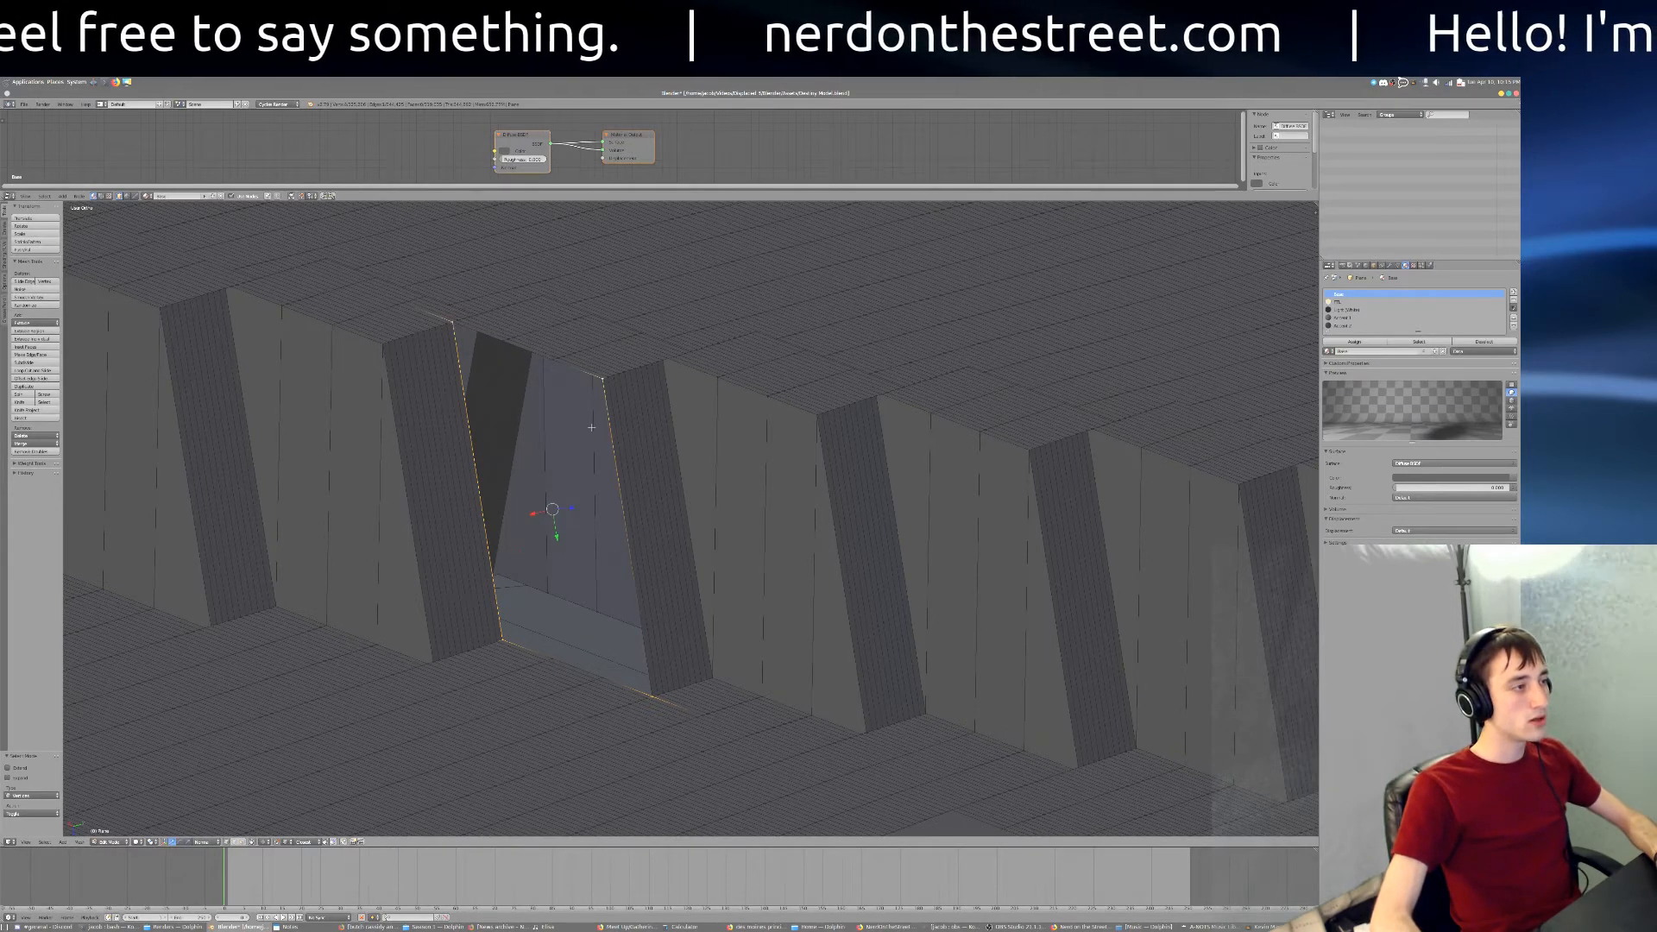
# Step: Select the vertices around the wall gap's four corners through the mesh in wireframe display and merge duplicates with Remove Doubles
pyautogui.scroll(2, 589, 433)
pyautogui.keyDown('shift'); pyautogui.moveTo(547, 443); pyautogui.dragTo(642, 479, button='middle'); pyautogui.keyUp('shift')
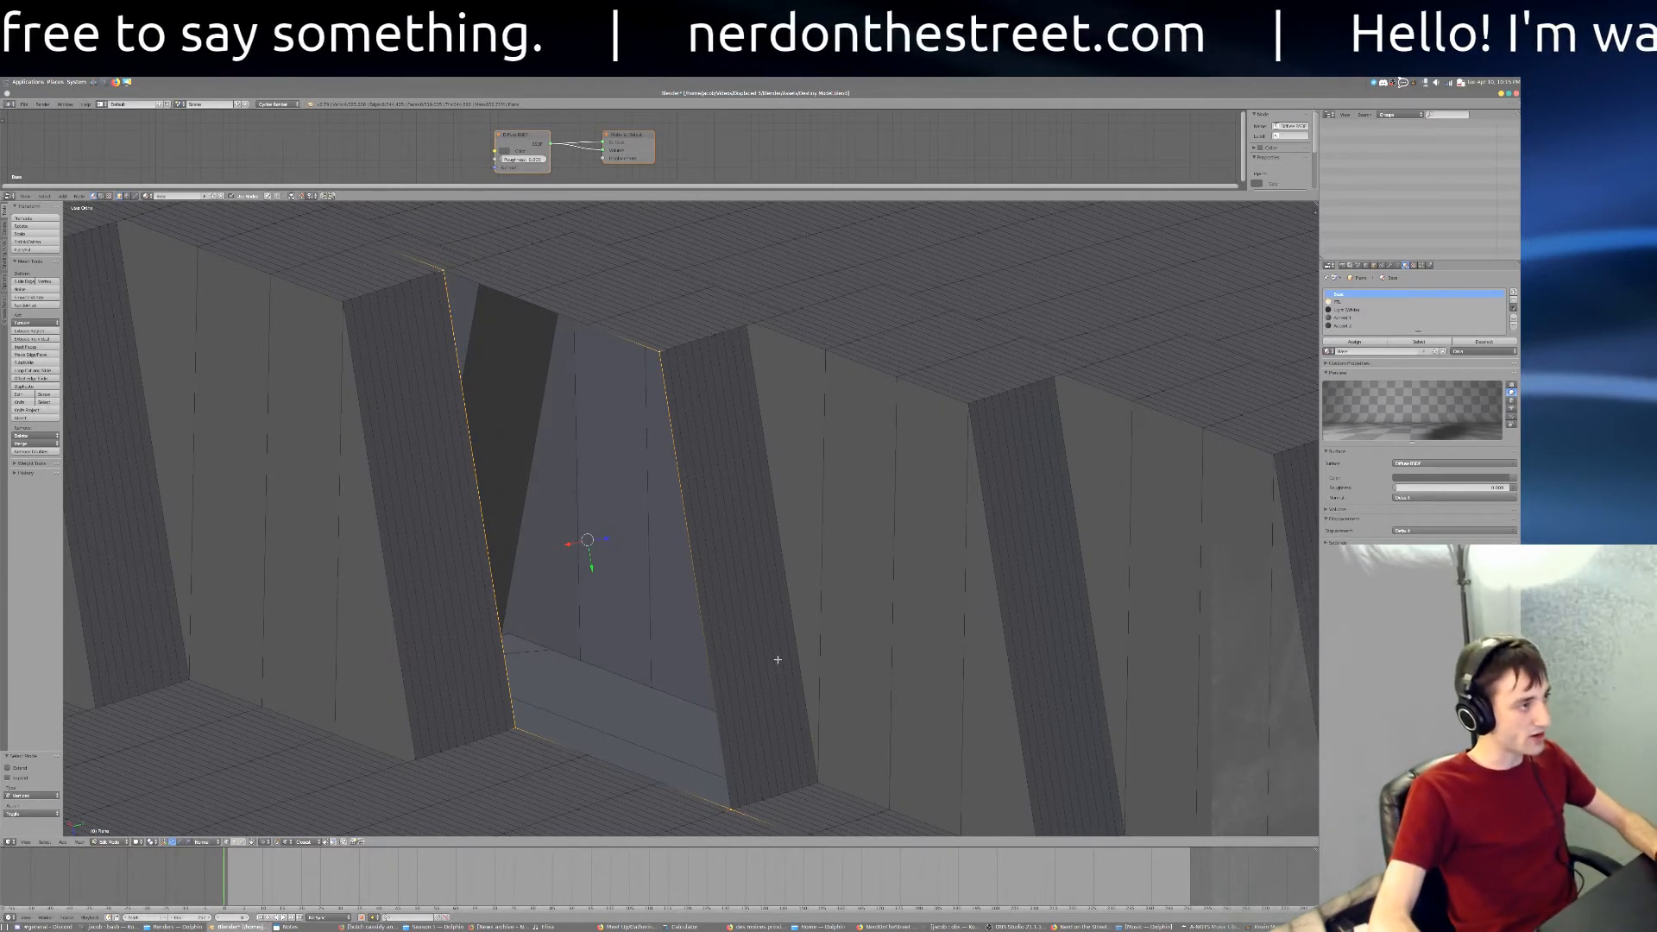
pyautogui.press('a')
pyautogui.hotkey('ctrl', 'Tab')
pyautogui.click(746, 675)
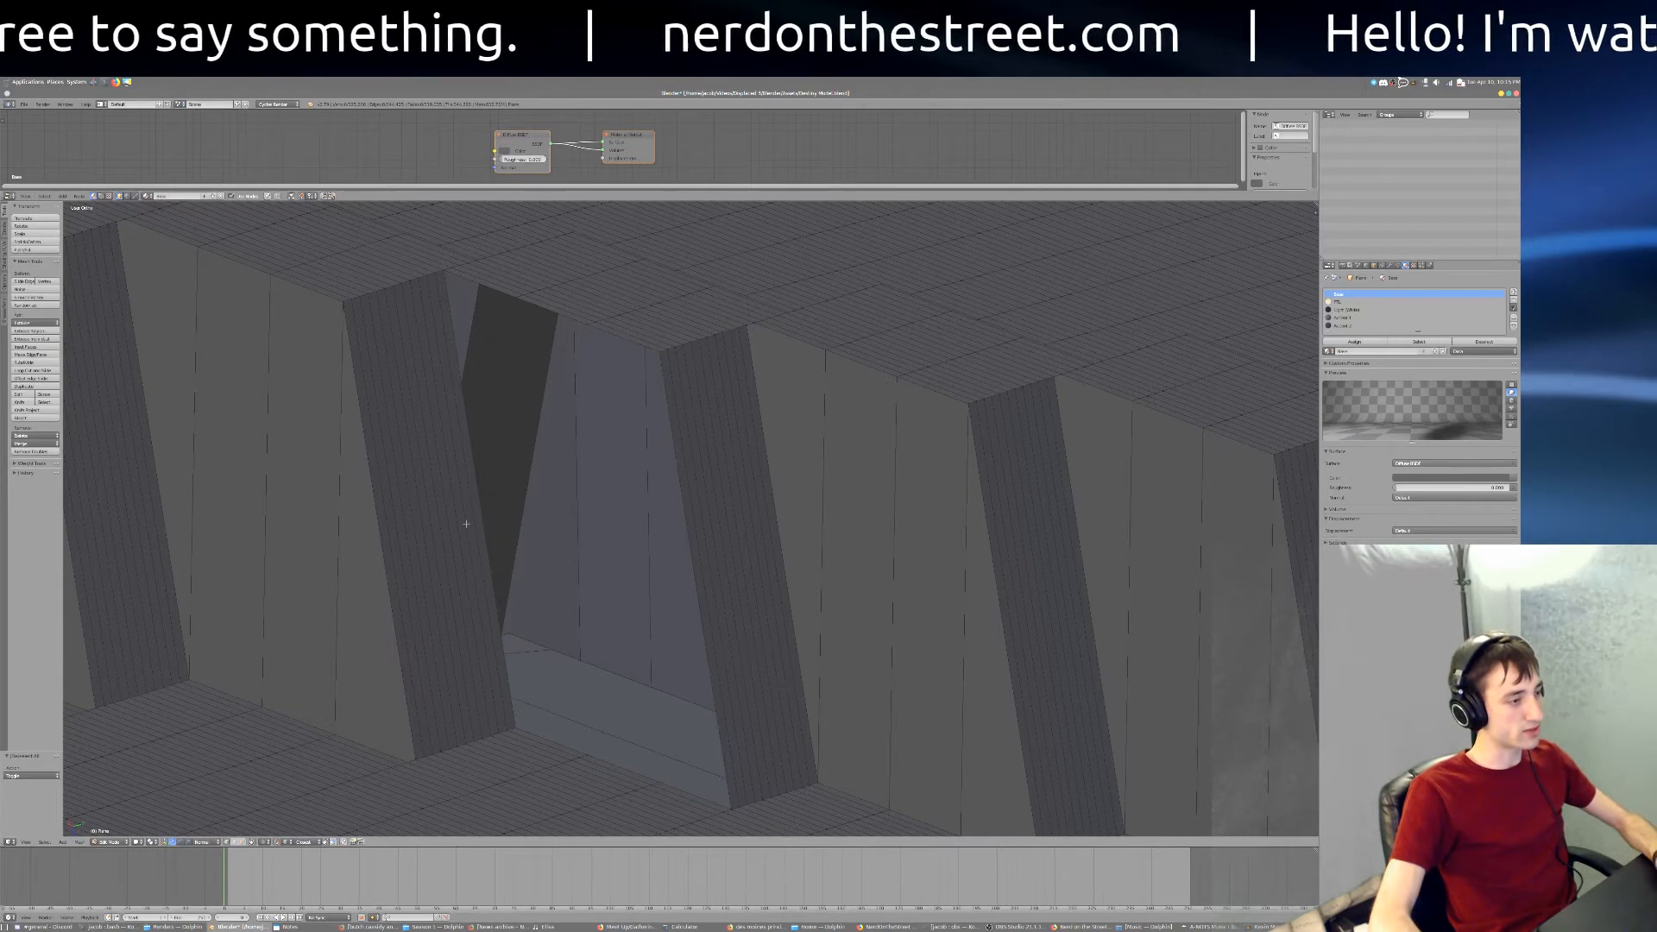
pyautogui.press('z')
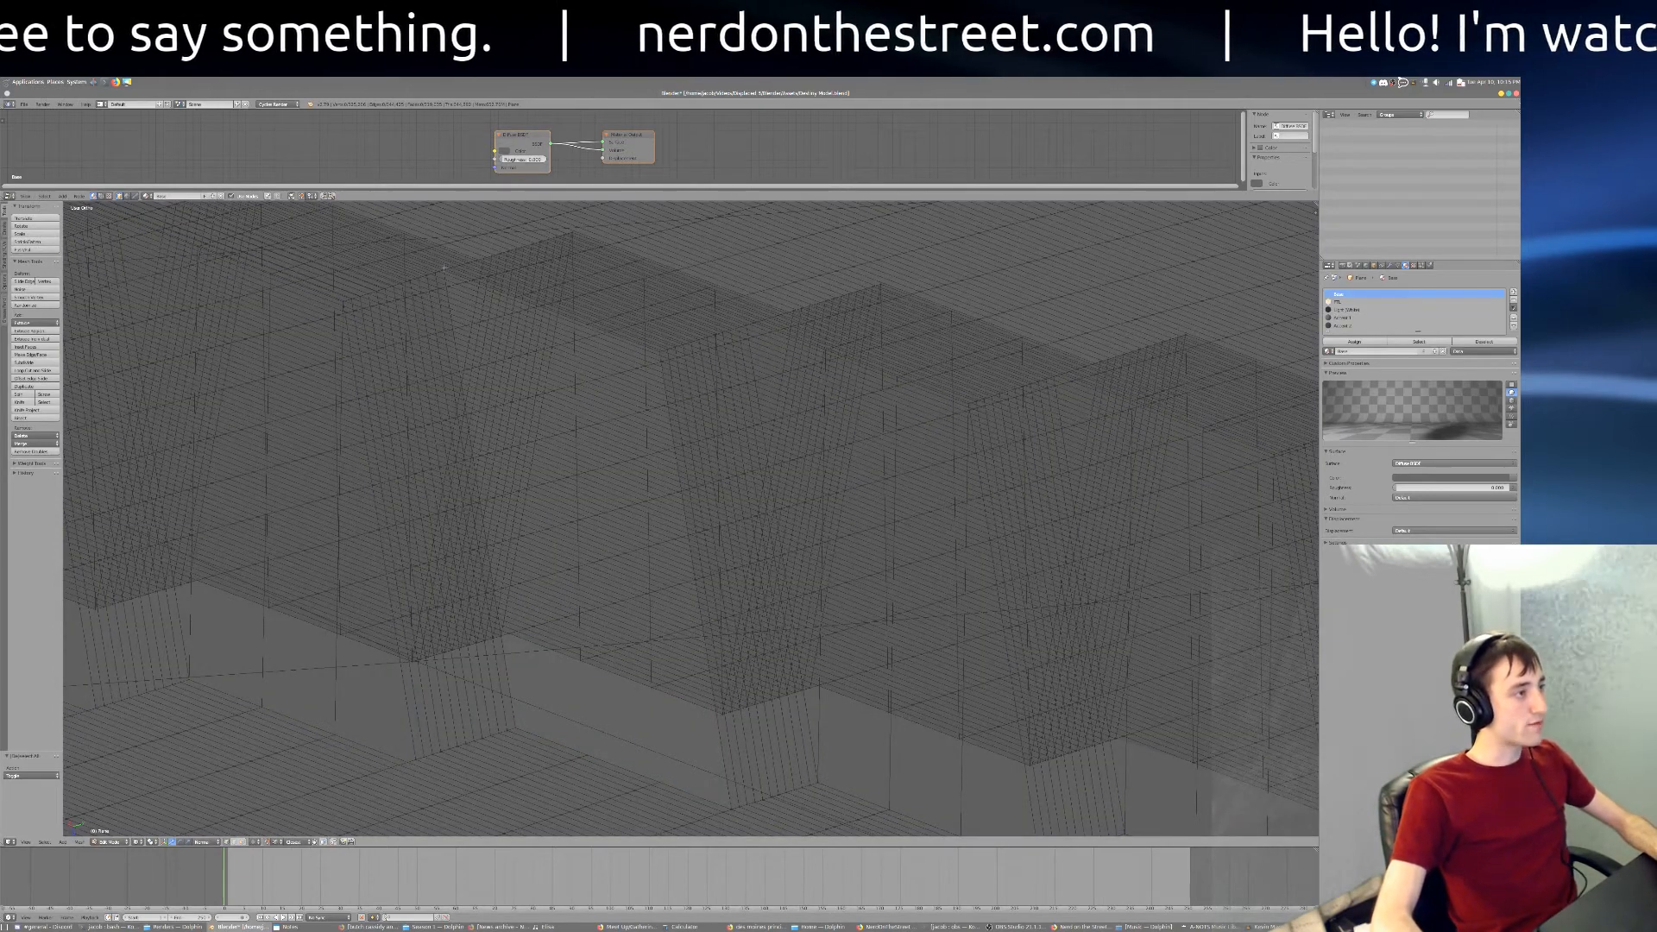
pyautogui.rightClick(443, 269)
pyautogui.keyDown('shift'); pyautogui.rightClick(660, 356); pyautogui.keyUp('shift')
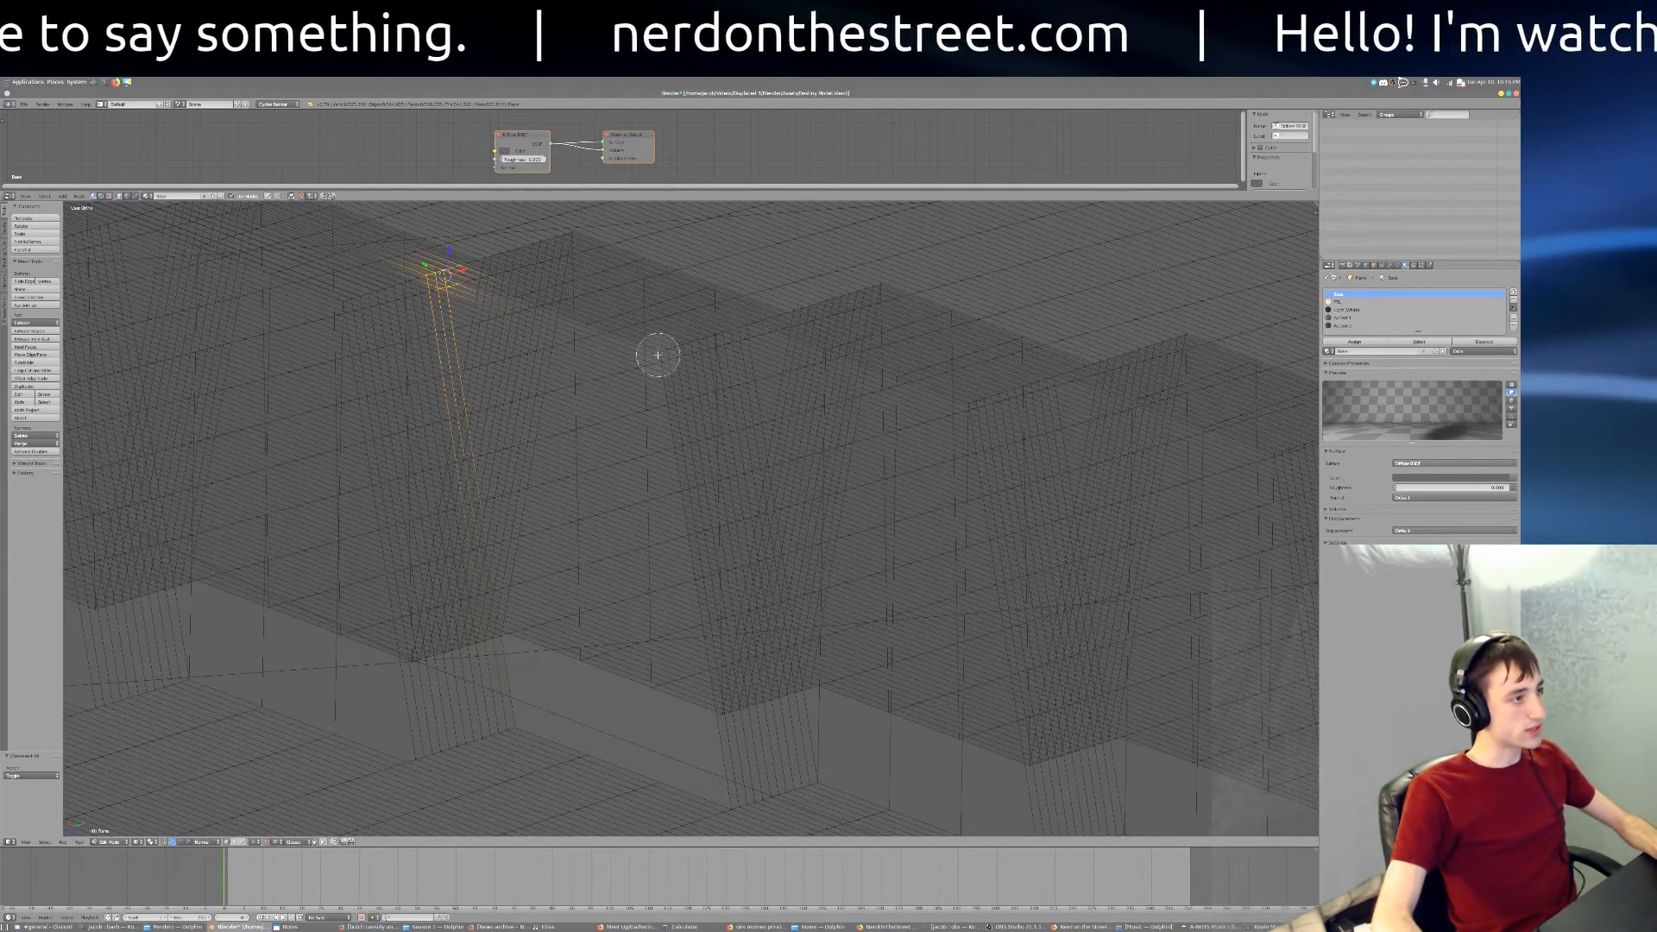
pyautogui.click(734, 801)
pyautogui.click(513, 727)
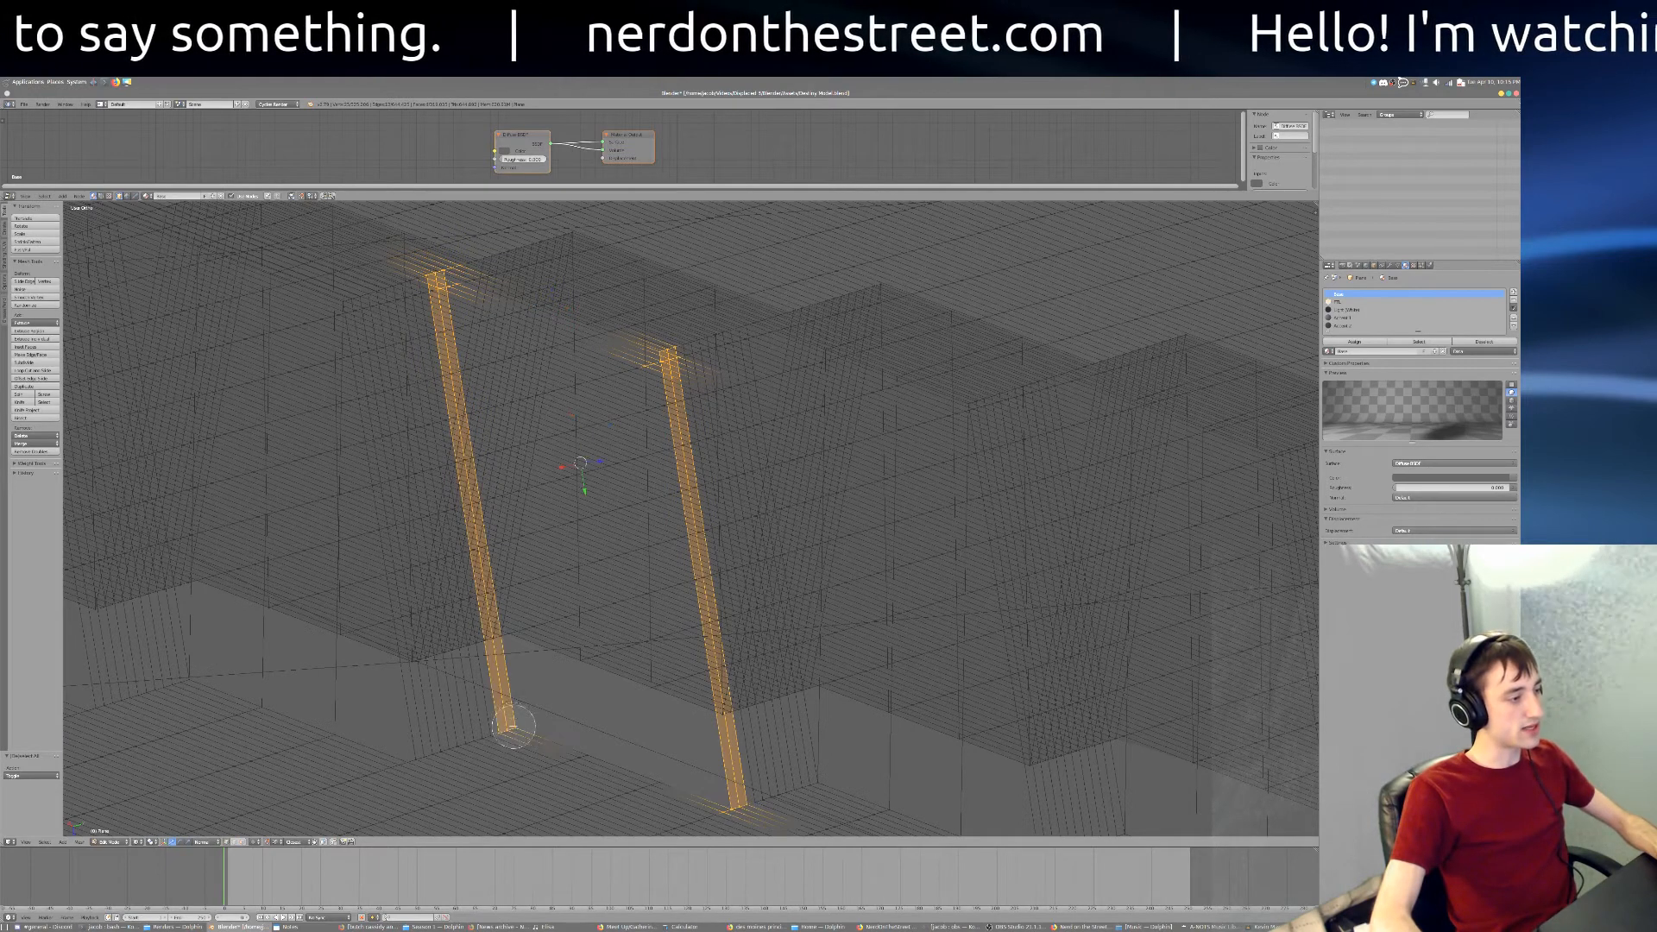
pyautogui.rightClick(394, 578)
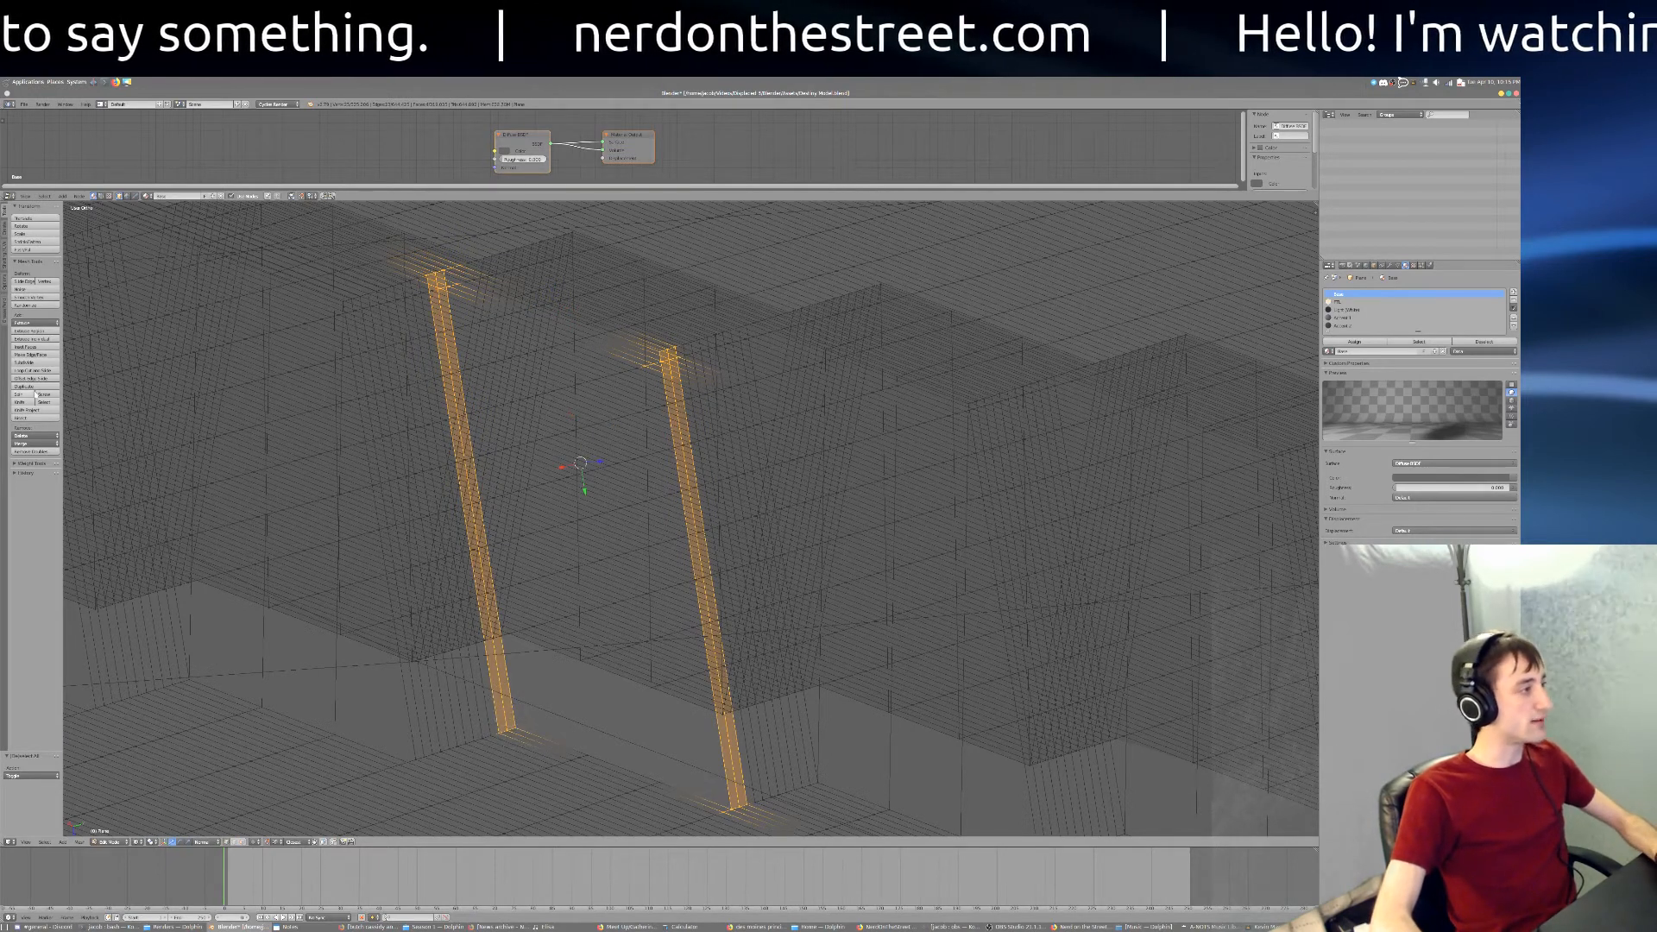
pyautogui.click(29, 452)
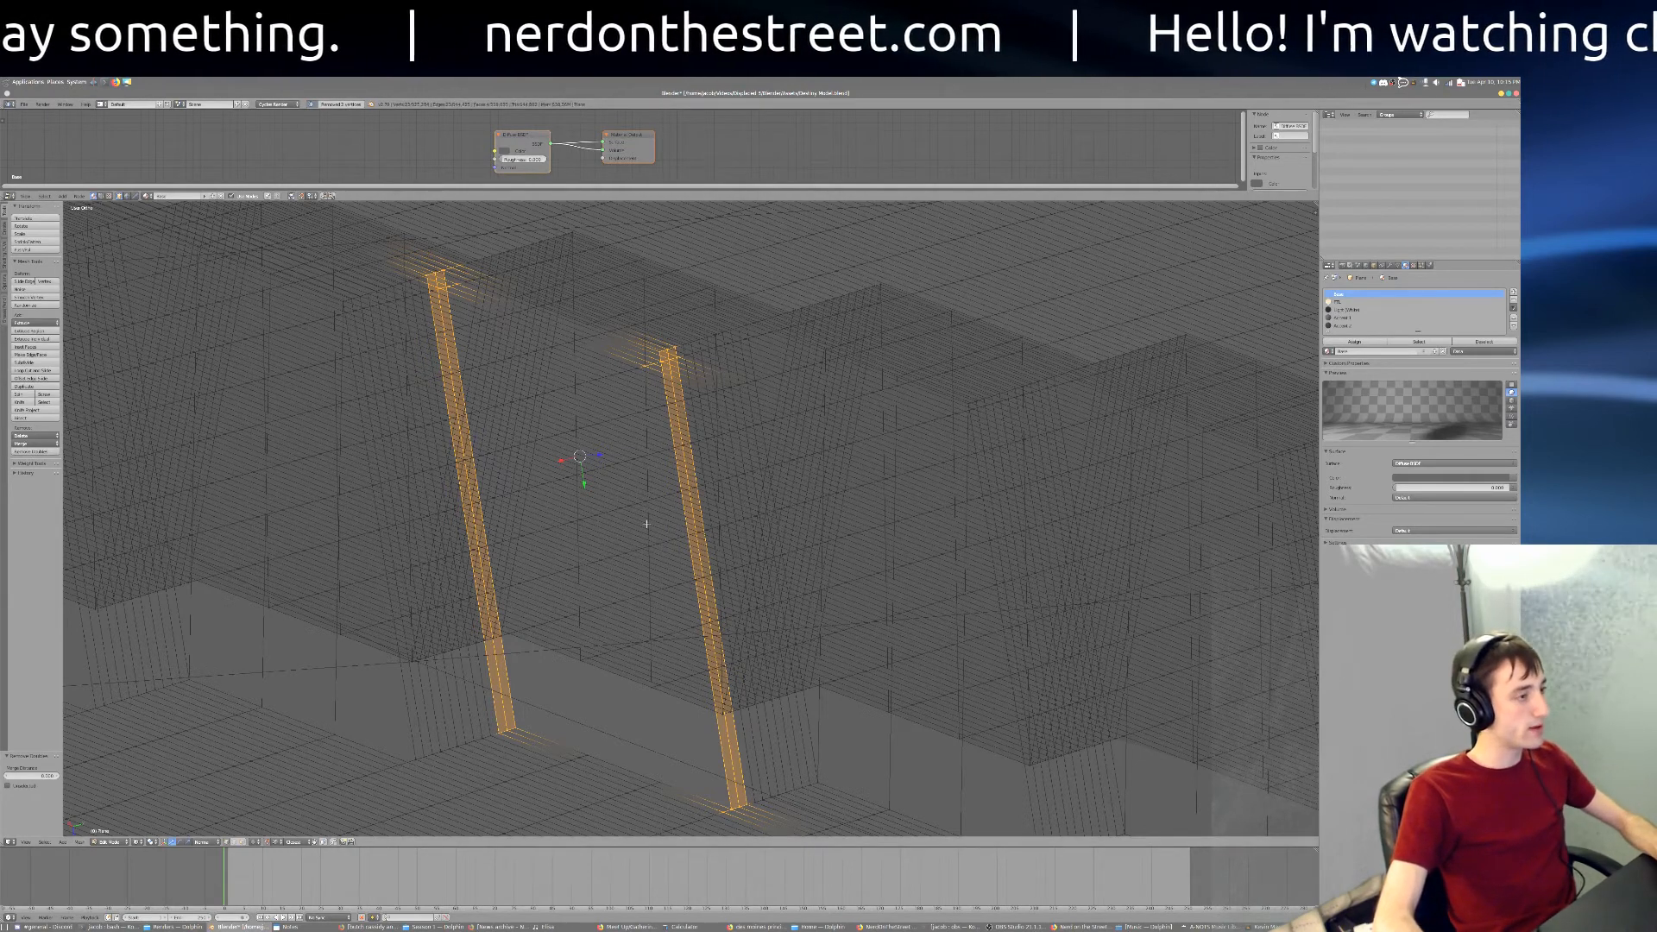
pyautogui.press('z')
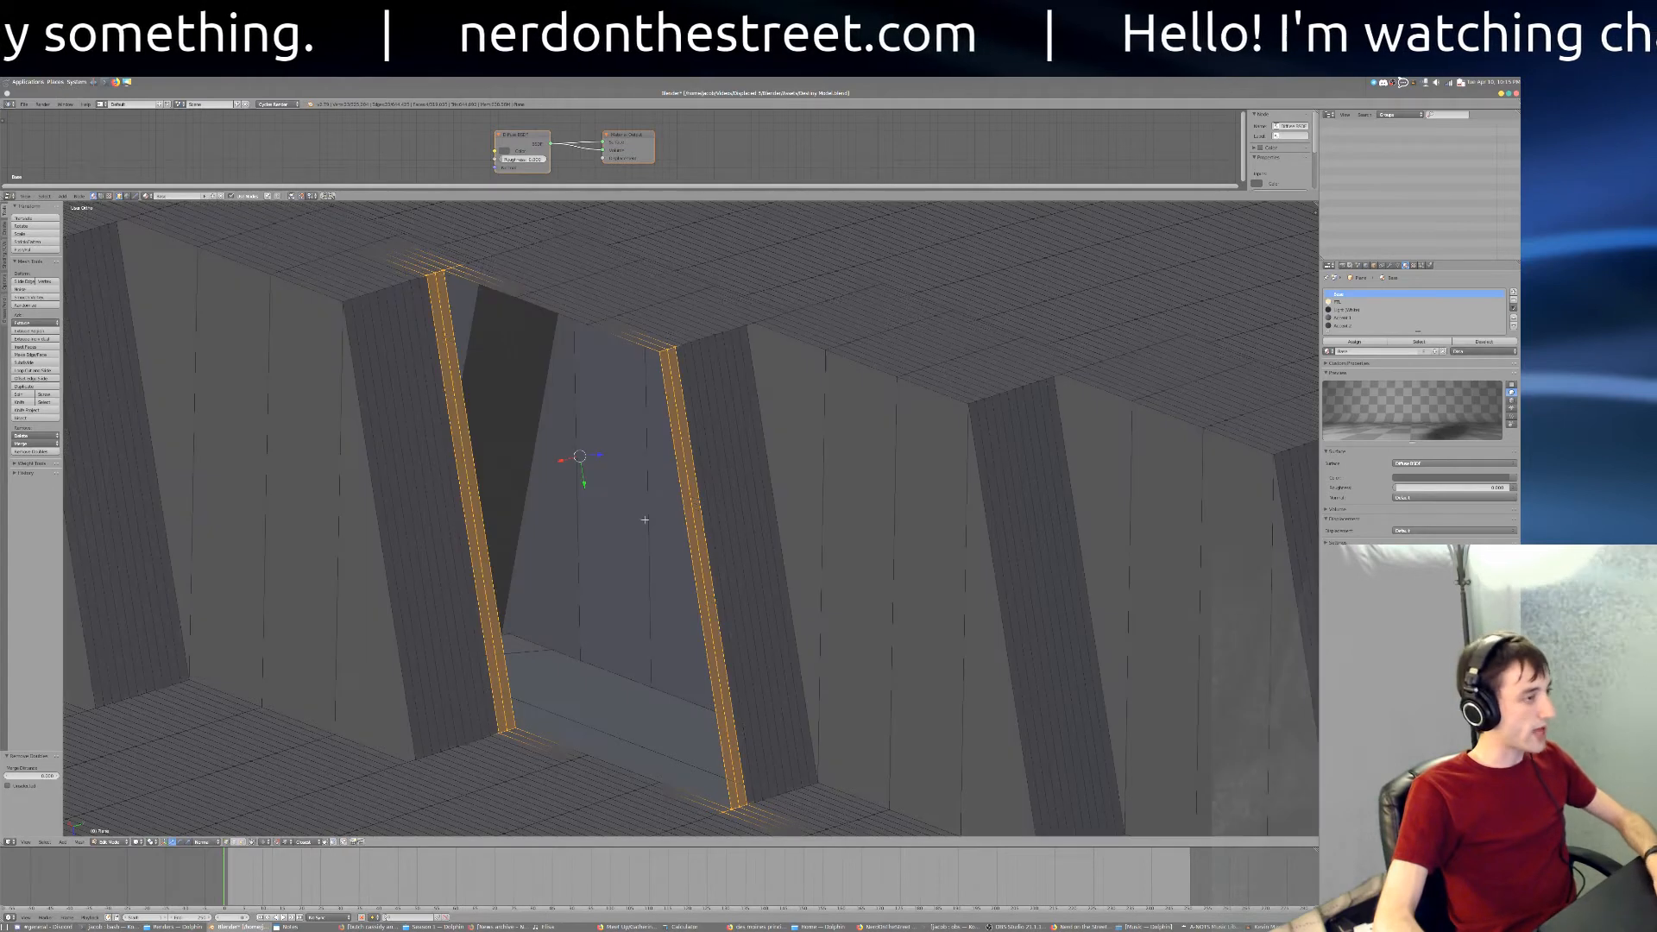
# Step: Select the four corner vertices of the gap in the raised pattern's side wall and fill a face between them
pyautogui.rightClick(480, 600)
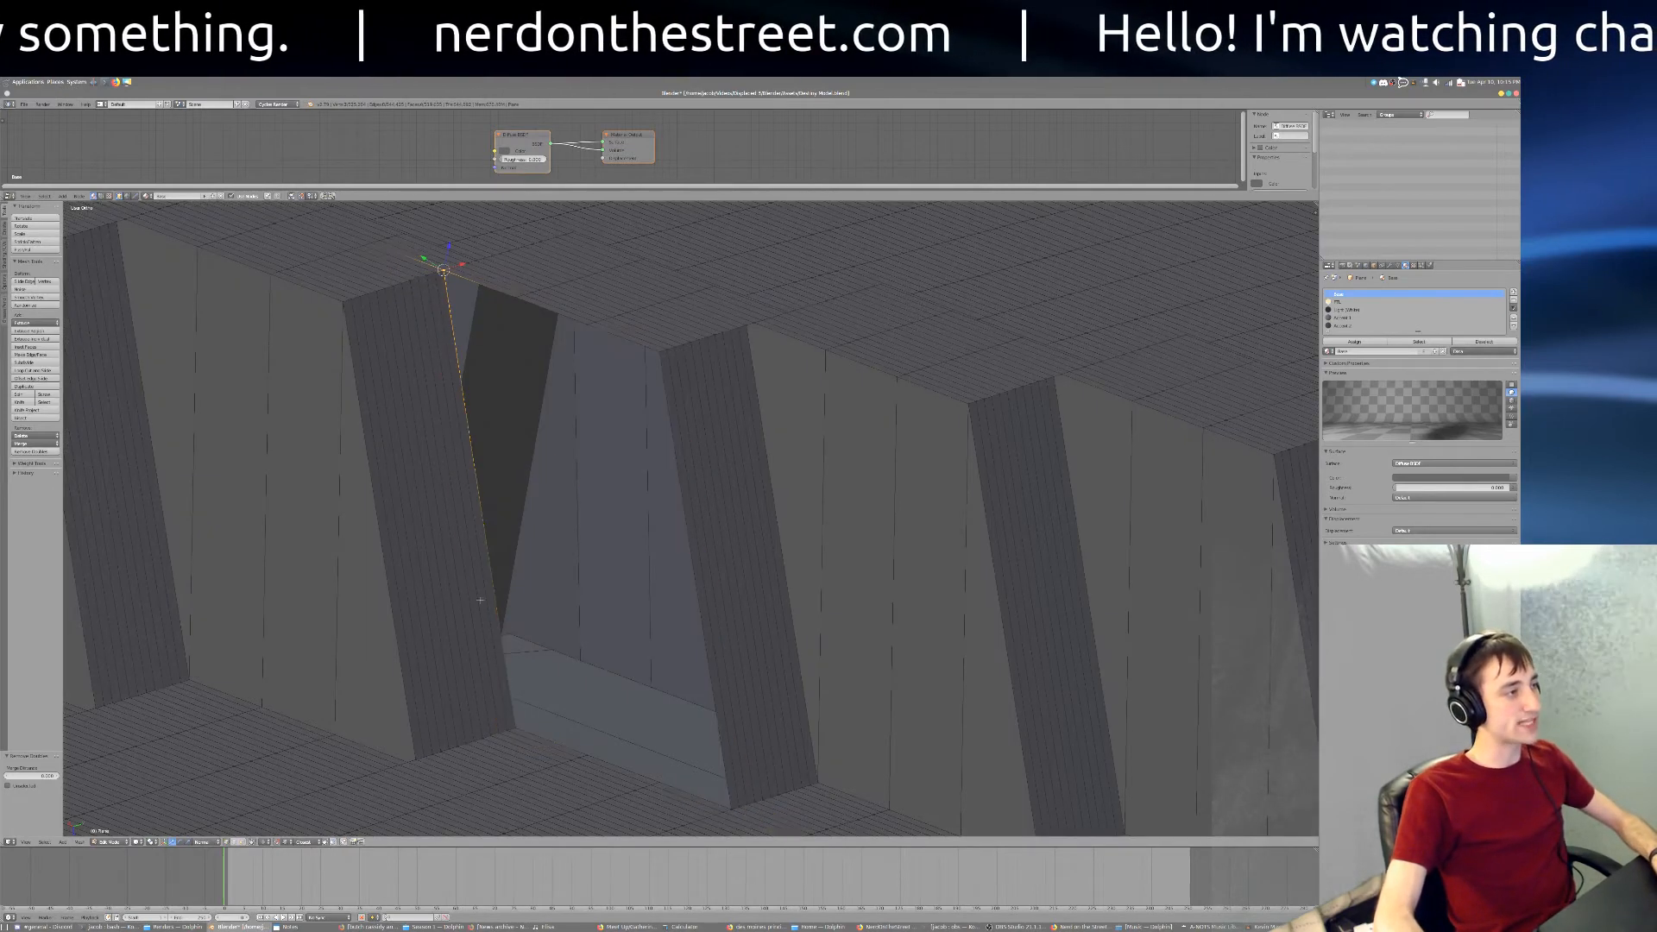
pyautogui.keyDown('shift'); pyautogui.rightClick(536, 740); pyautogui.keyUp('shift')
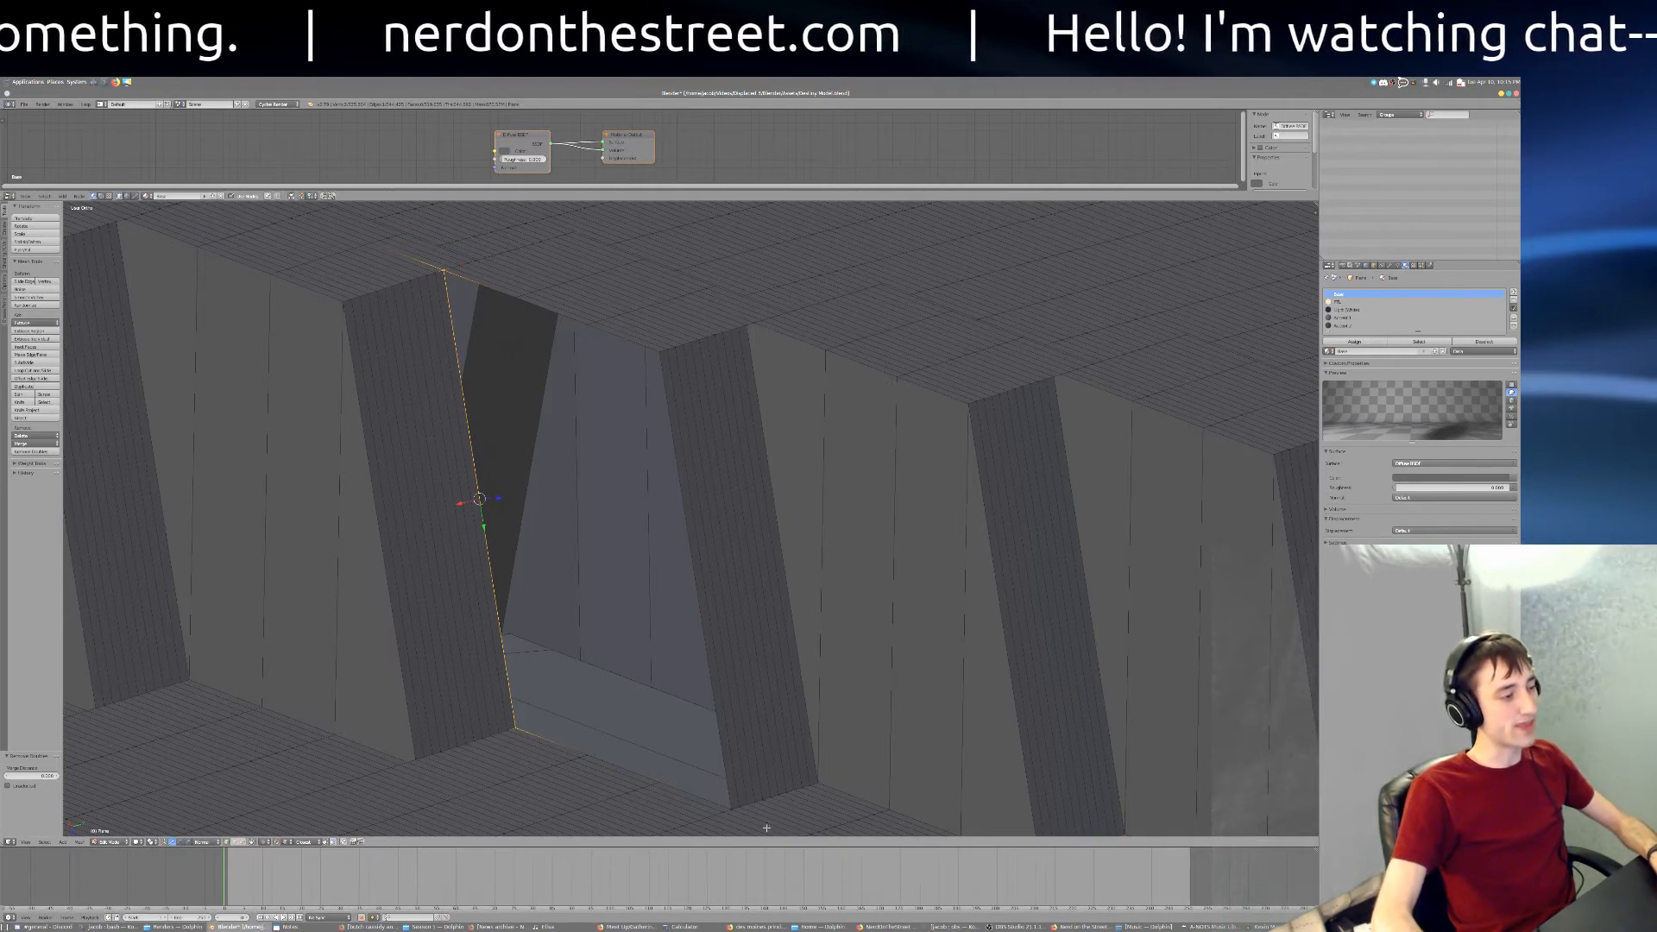
pyautogui.keyDown('shift'); pyautogui.rightClick(716, 720); pyautogui.keyUp('shift')
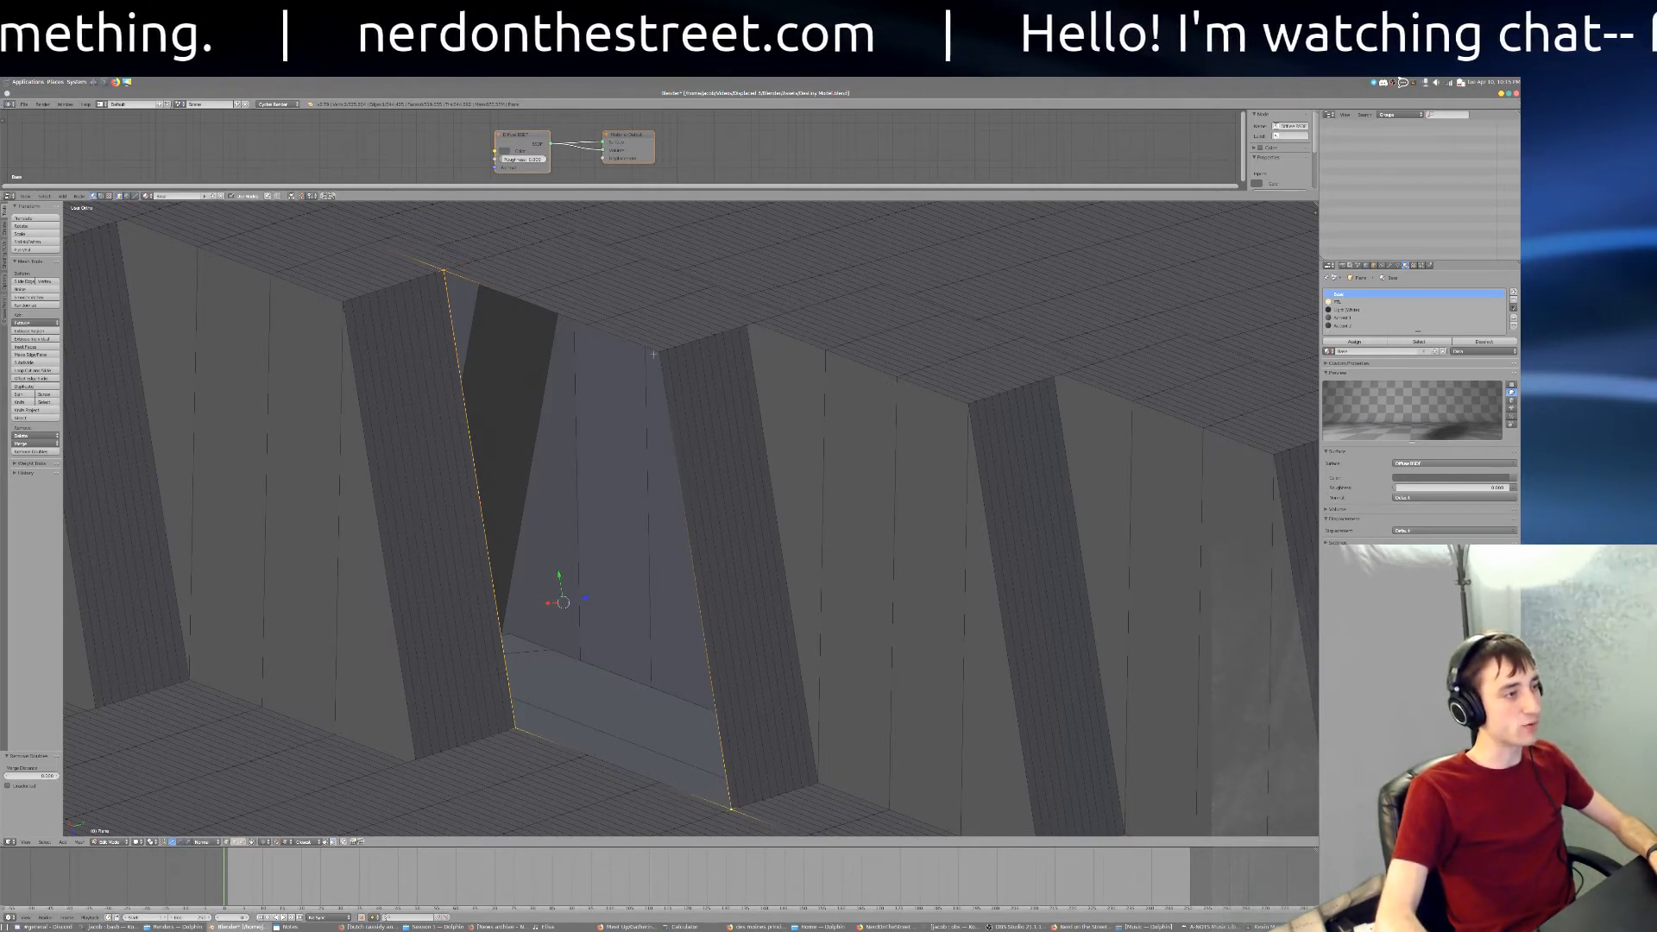
pyautogui.keyDown('shift'); pyautogui.rightClick(655, 357); pyautogui.keyUp('shift')
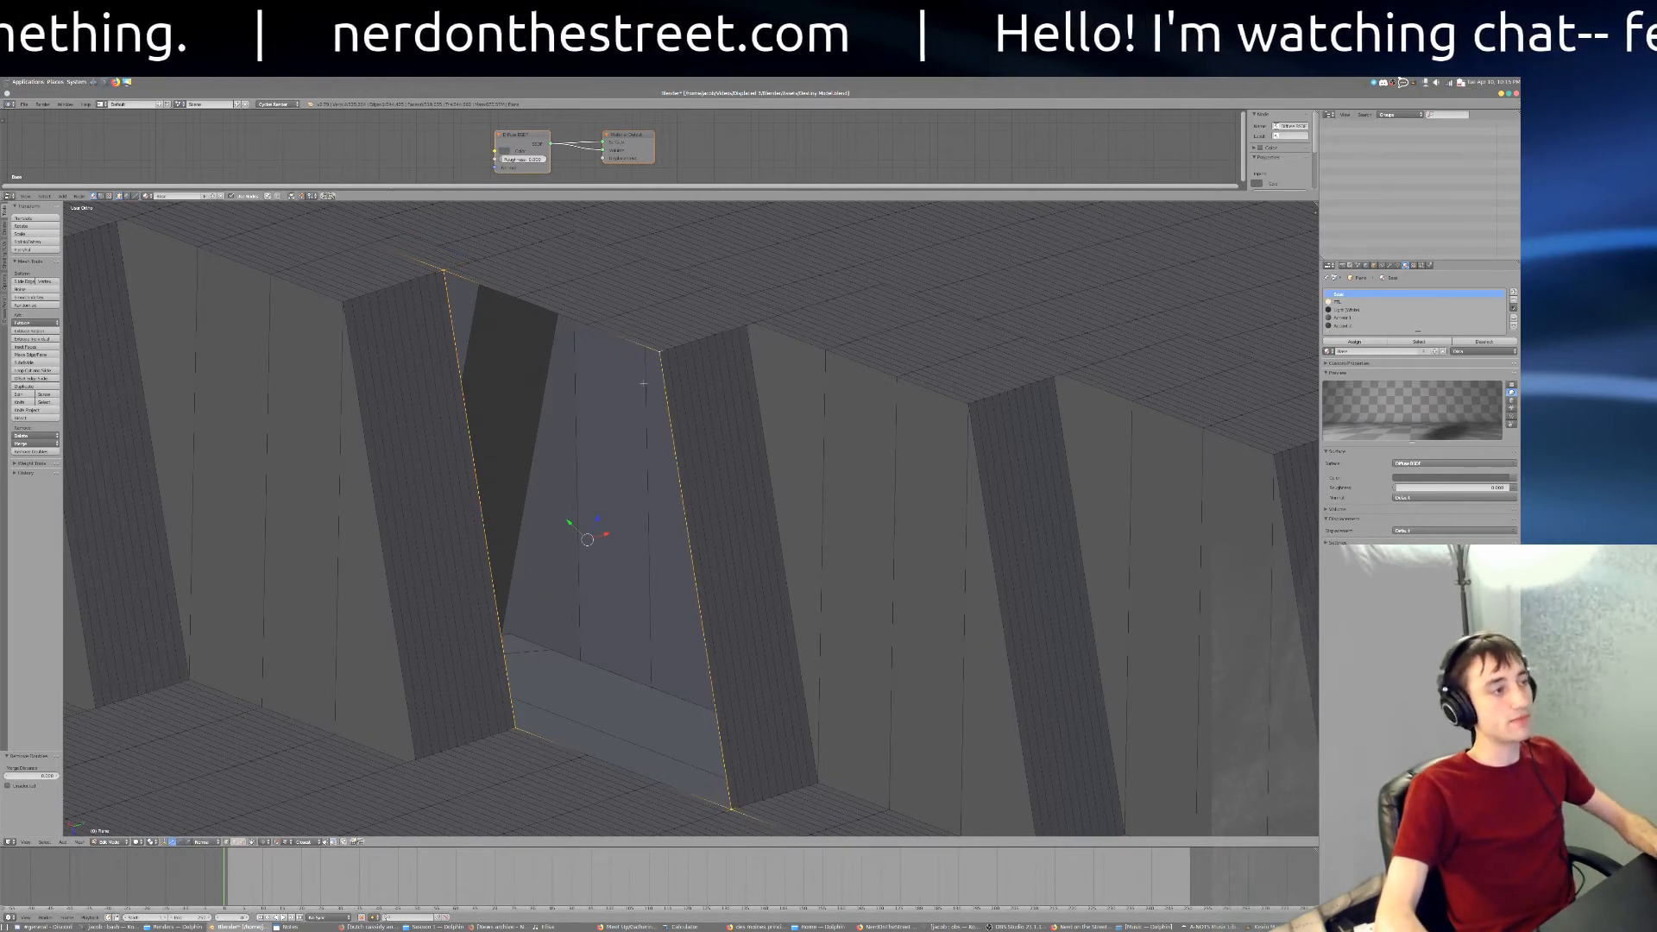
pyautogui.press('f')
# Step: Select the vertex at the upper corner of the open gap on the other side of the raised pattern
pyautogui.moveTo(587, 639); pyautogui.dragTo(825, 694, button='middle')
pyautogui.moveTo(687, 704); pyautogui.dragTo(1008, 730, button='middle')
pyautogui.scroll(7, 649, 568)
pyautogui.moveTo(459, 566); pyautogui.dragTo(727, 339, button='middle')
pyautogui.scroll(3, 690, 637)
pyautogui.rightClick(735, 320)
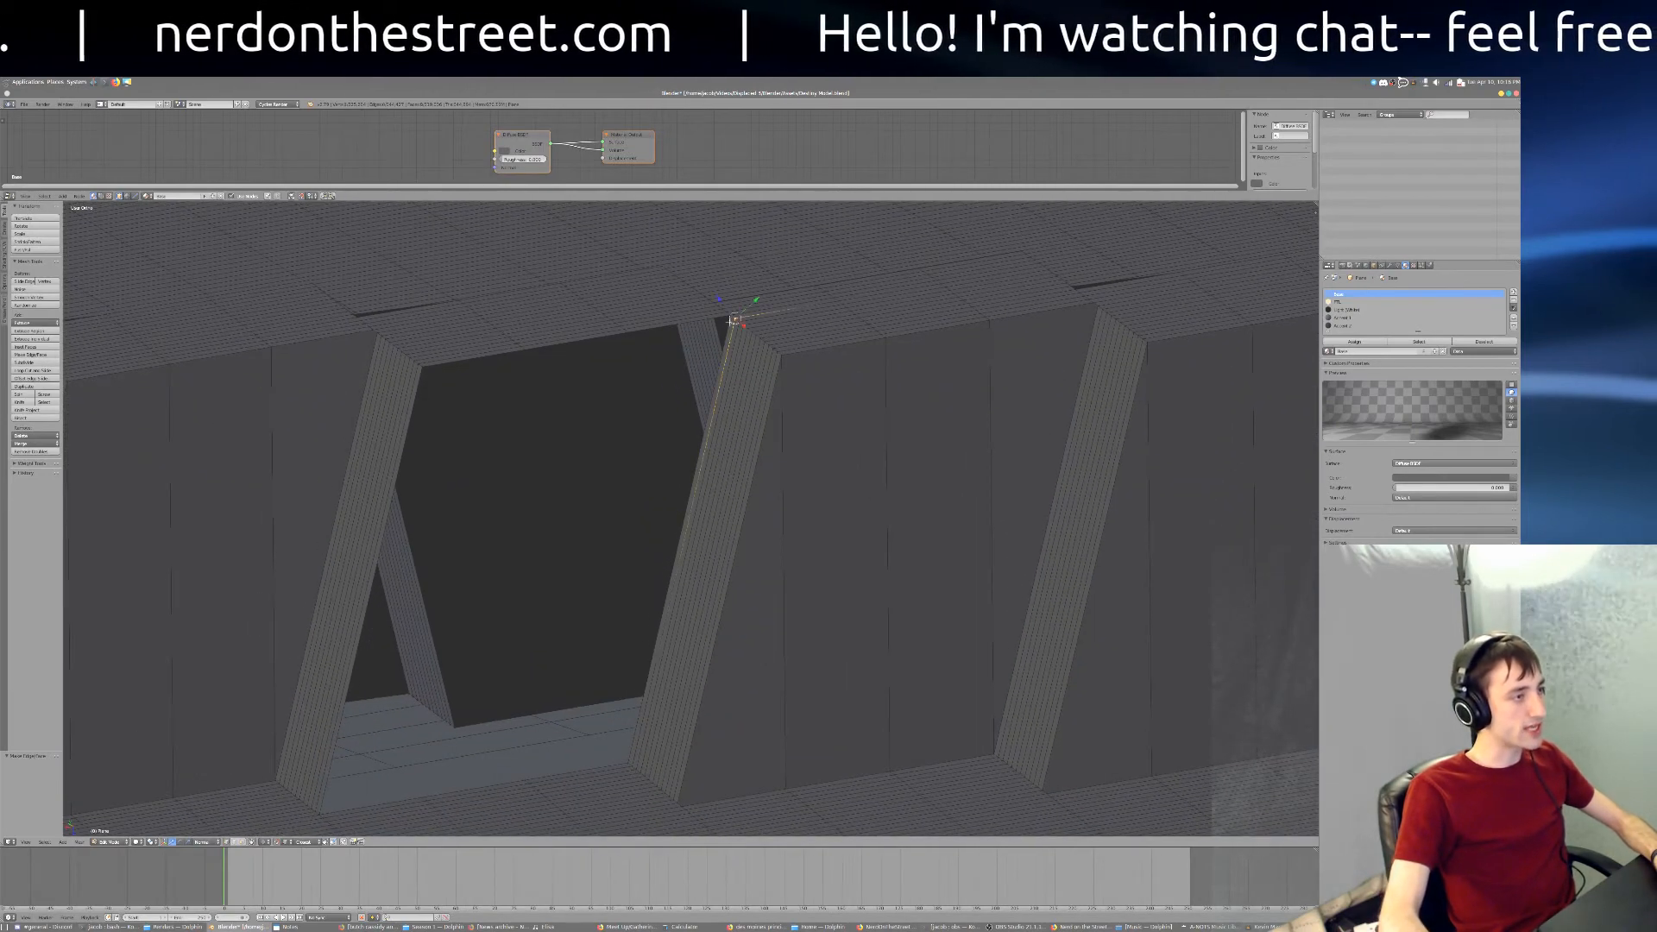
pyautogui.press('KP_Decimal')
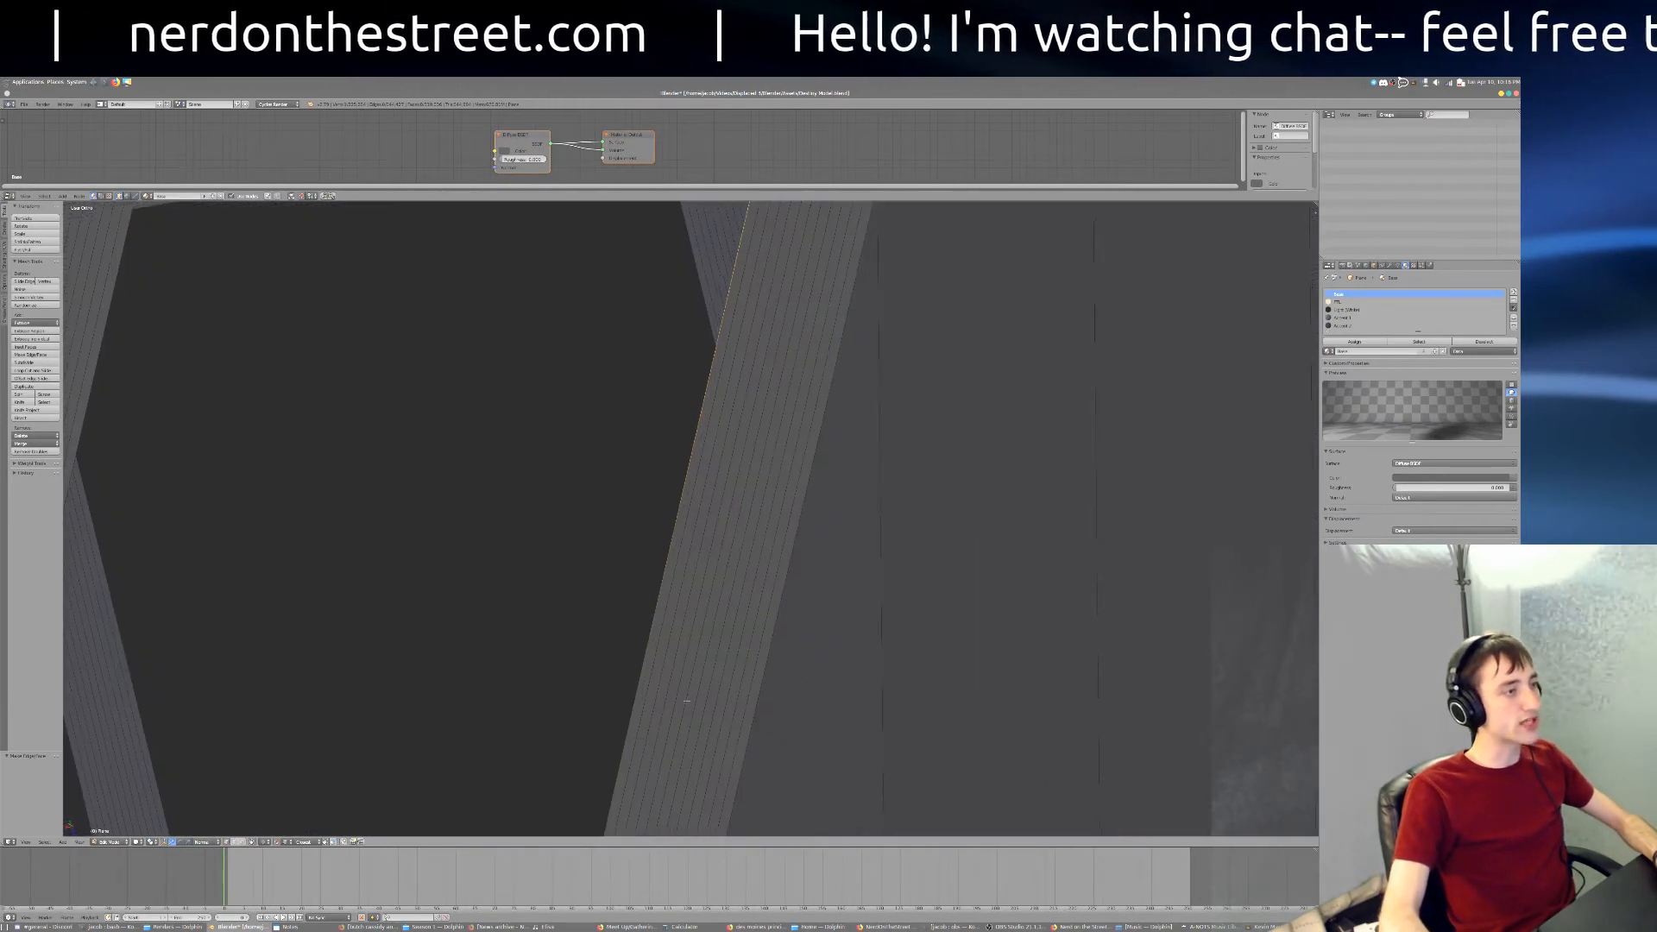
pyautogui.scroll(-4, 670, 747)
pyautogui.scroll(5, 632, 691)
pyautogui.keyDown('shift'); pyautogui.moveTo(611, 688); pyautogui.dragTo(795, 518, button='middle'); pyautogui.keyUp('shift')
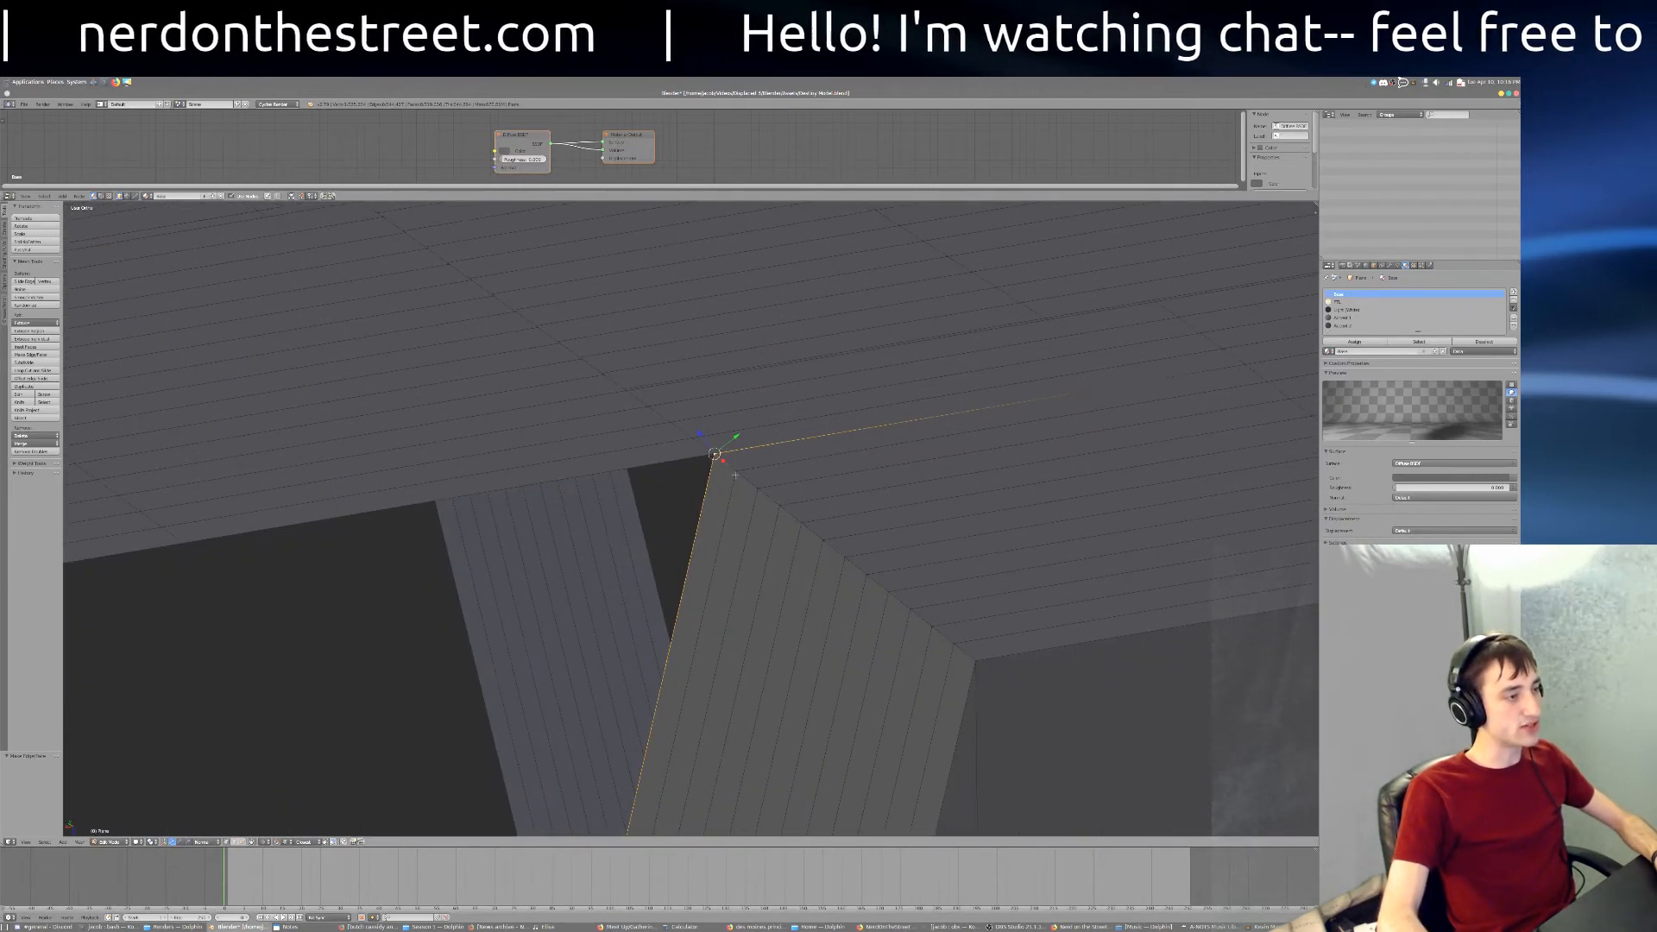
pyautogui.press('g')
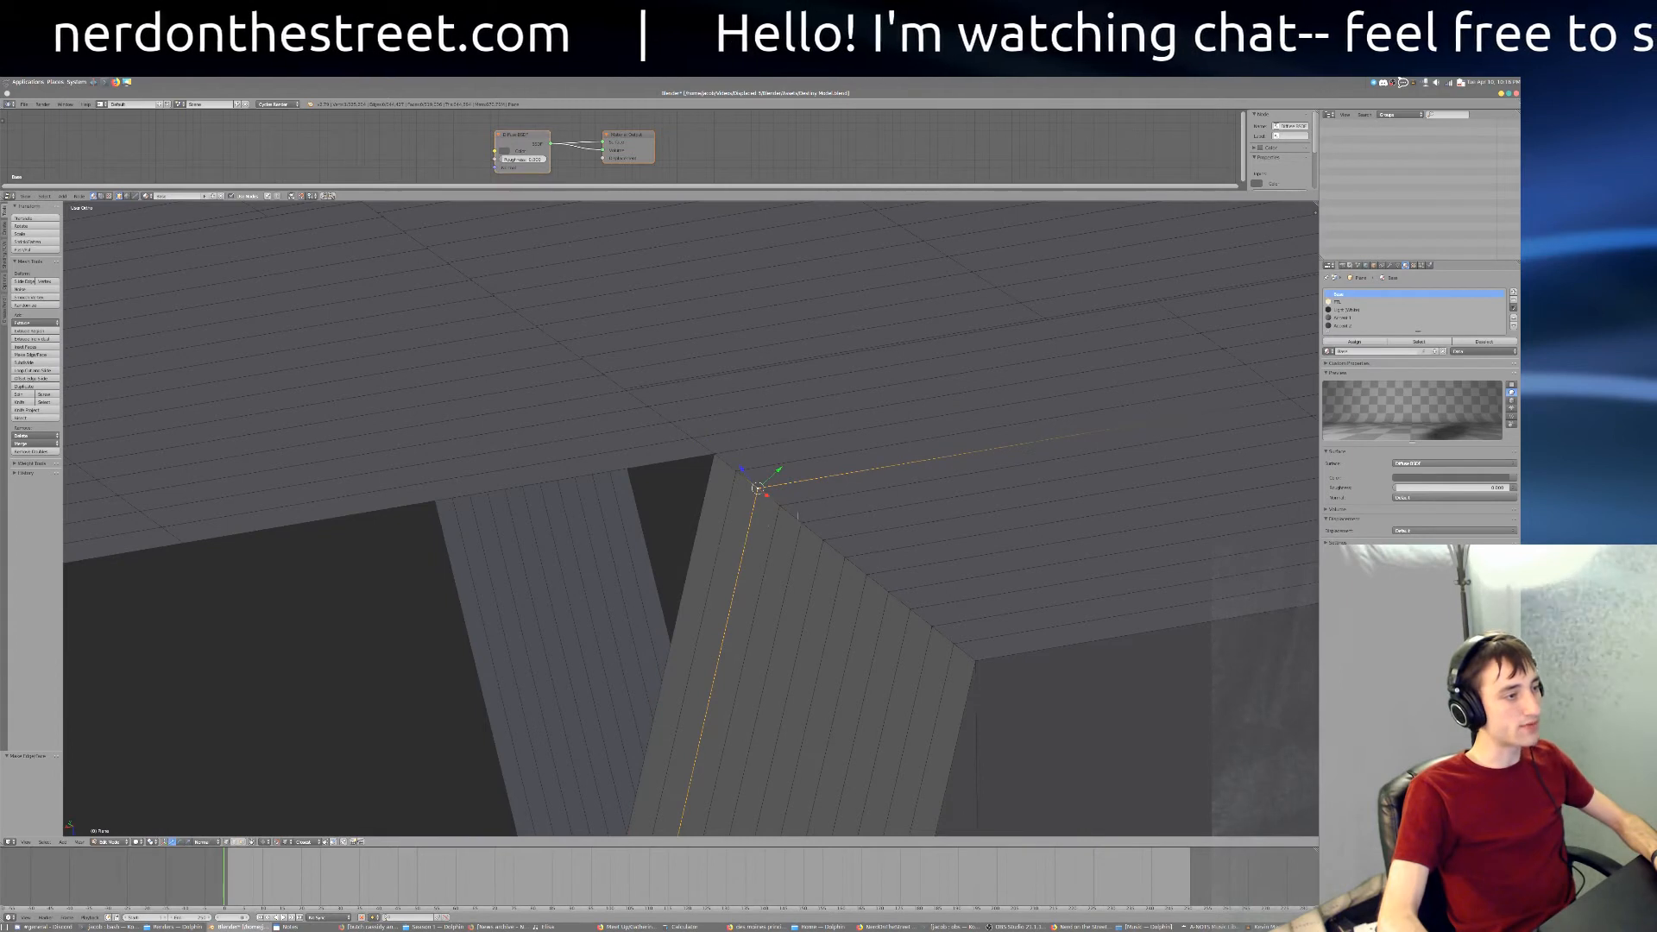
pyautogui.scroll(4, 798, 517)
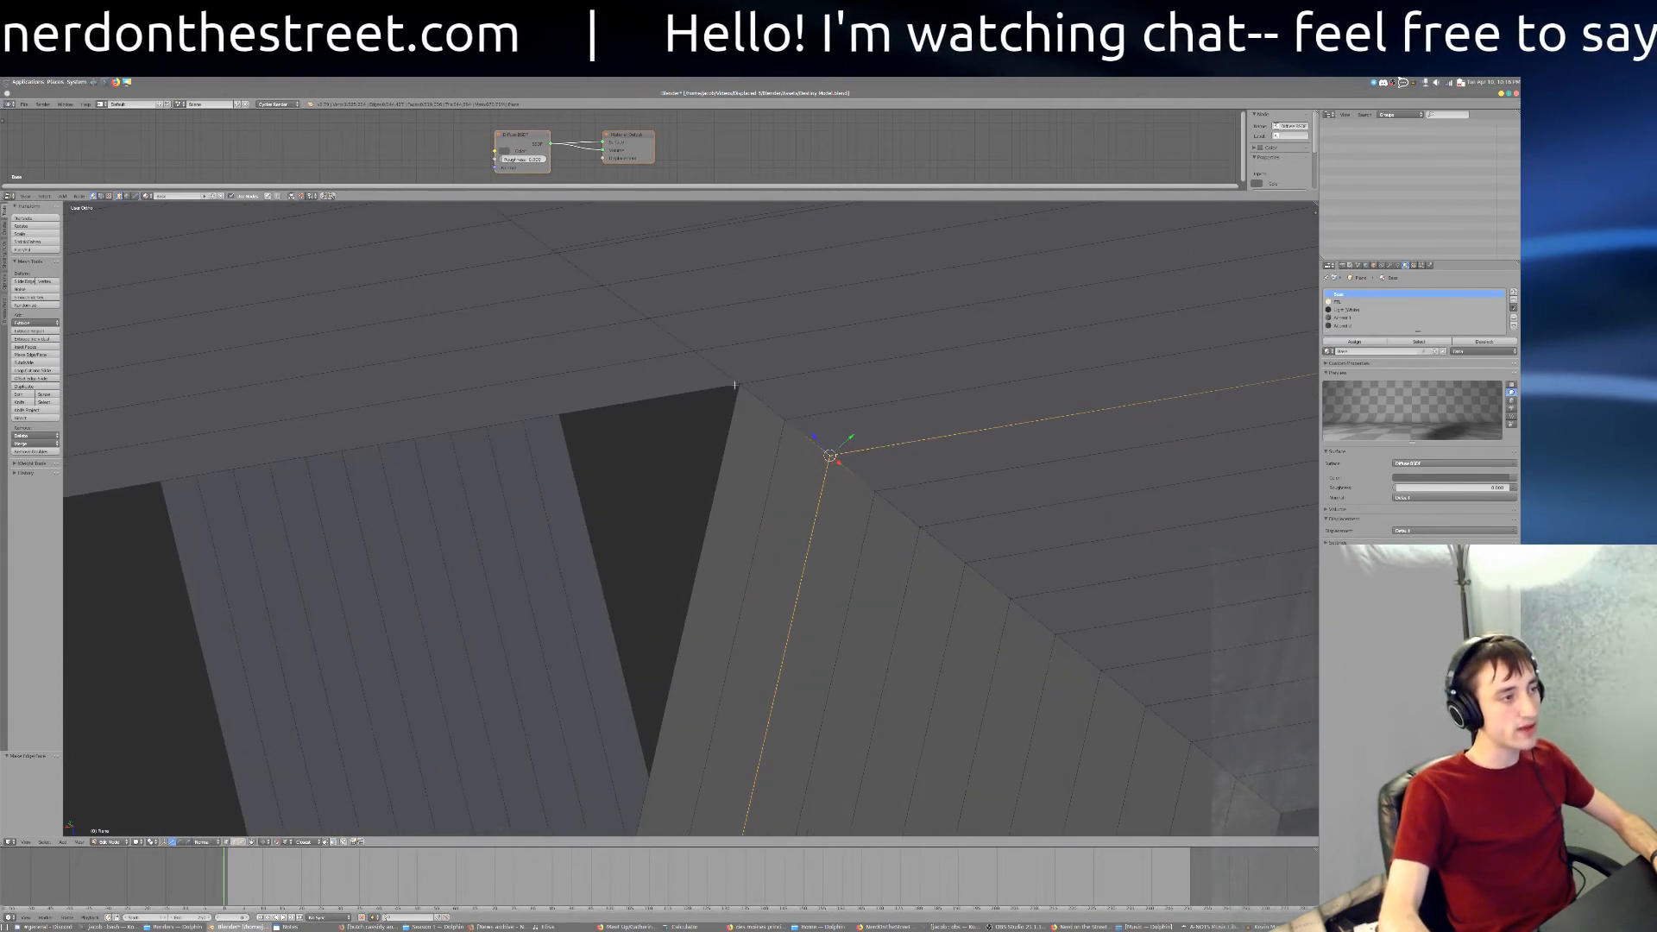
pyautogui.rightClick(750, 437)
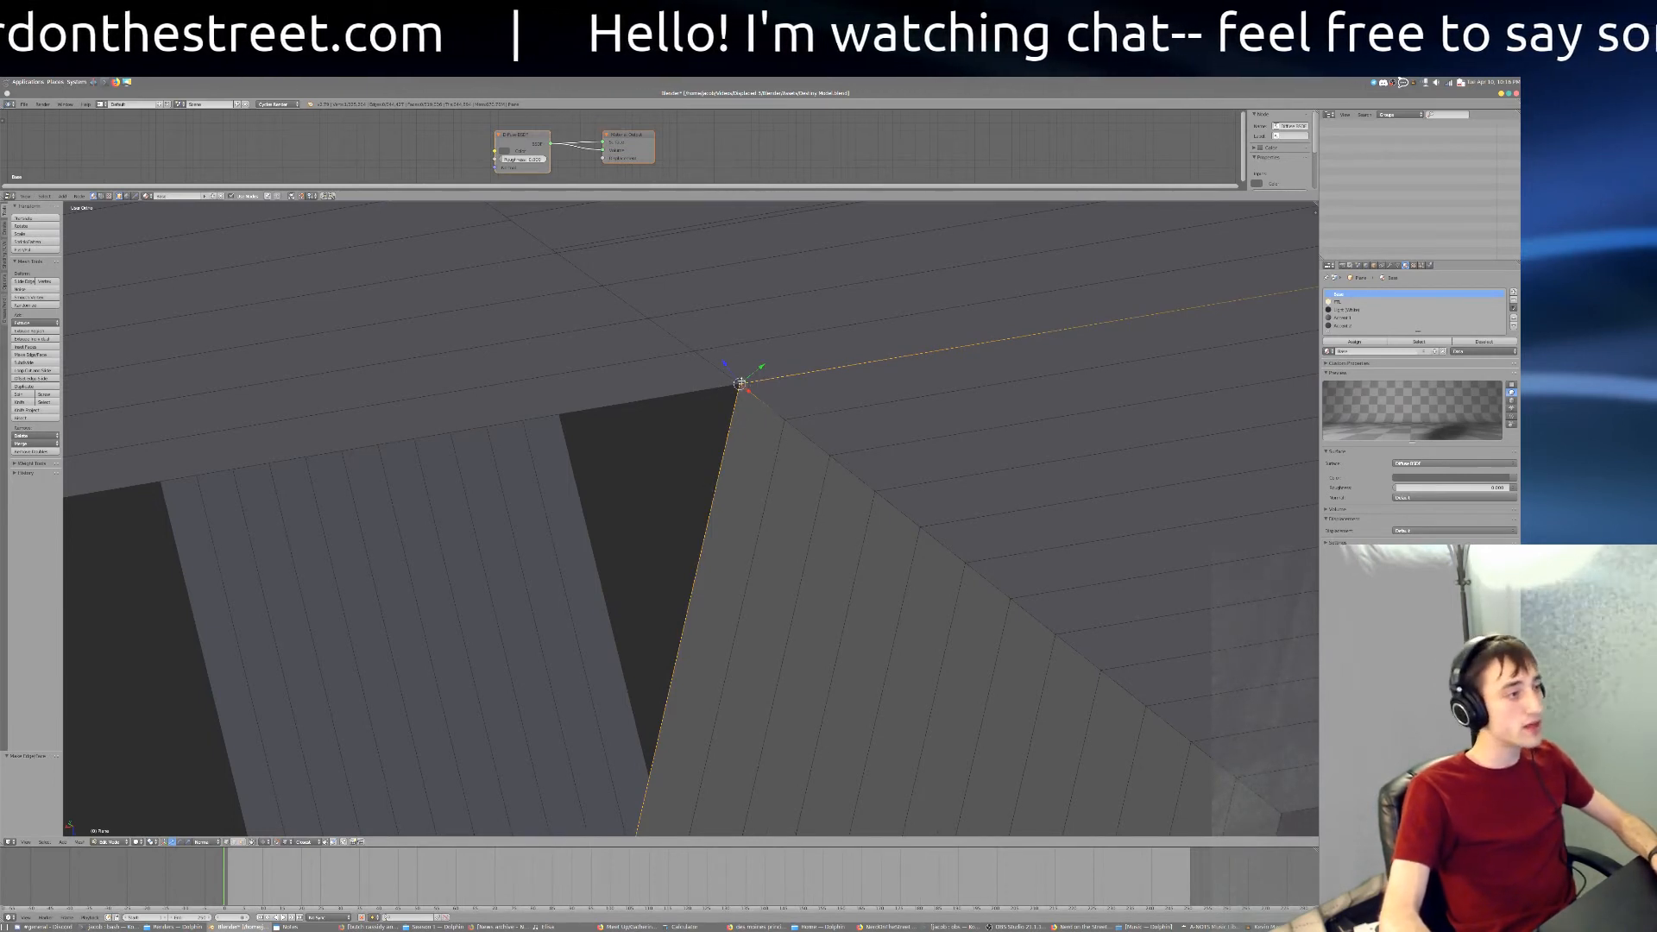
# Step: Check the gap's upper corner for overlapping vertices by repeatedly reselecting it and comparing wireframe and solid display
pyautogui.press('a')
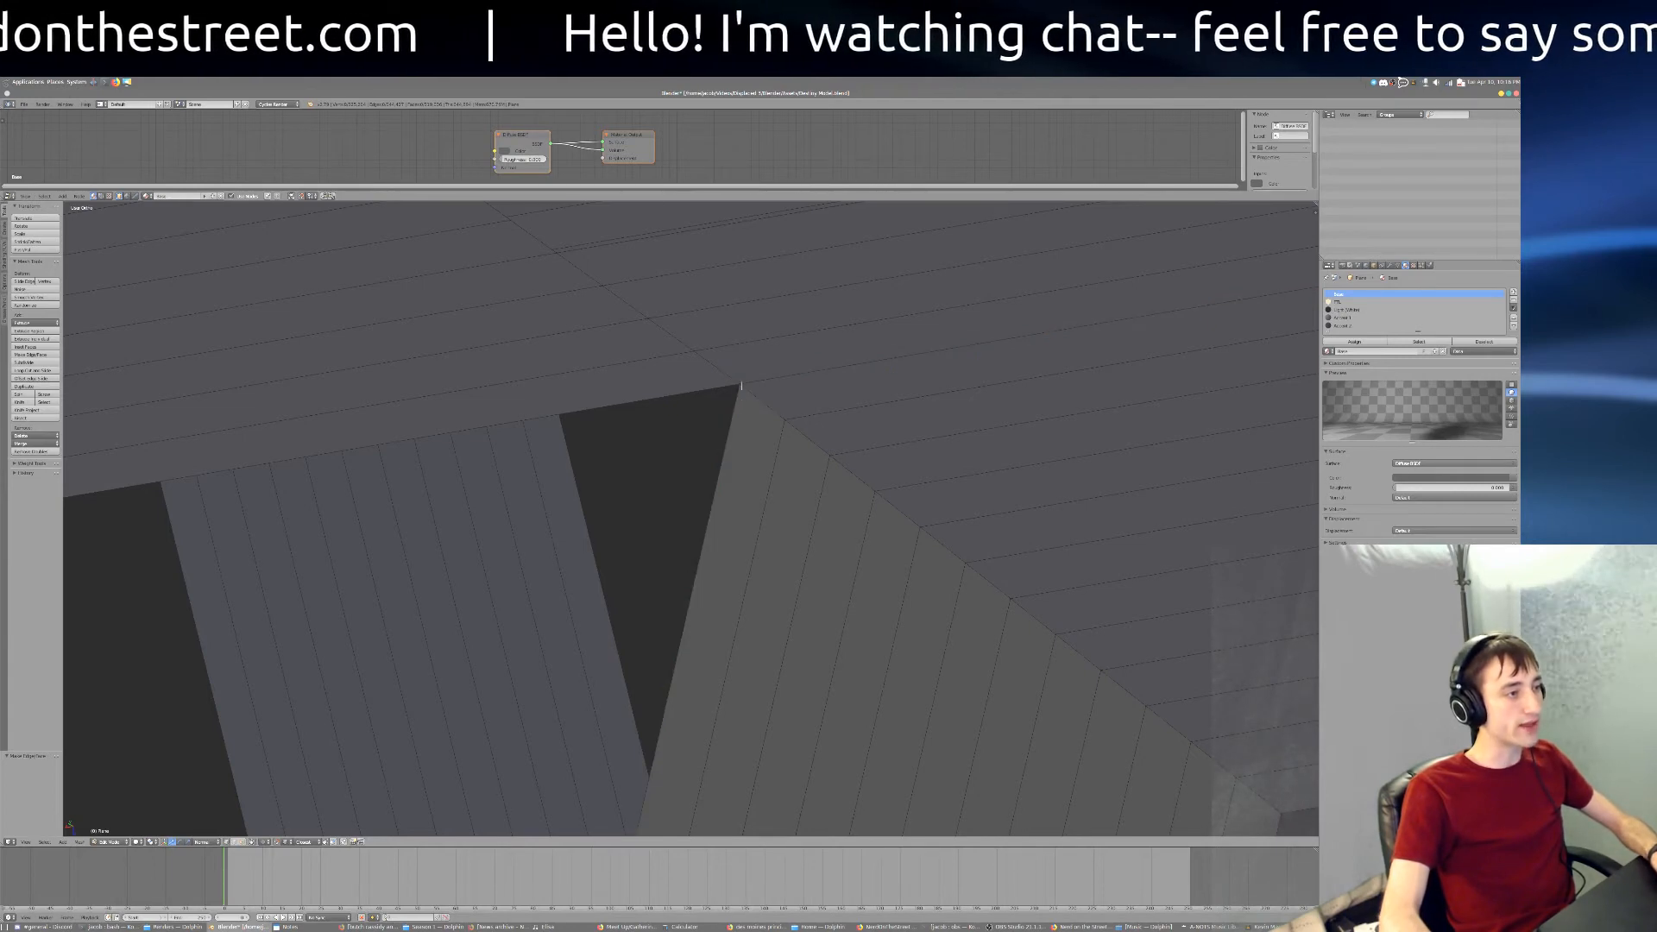
pyautogui.rightClick(740, 387)
pyautogui.press('z')
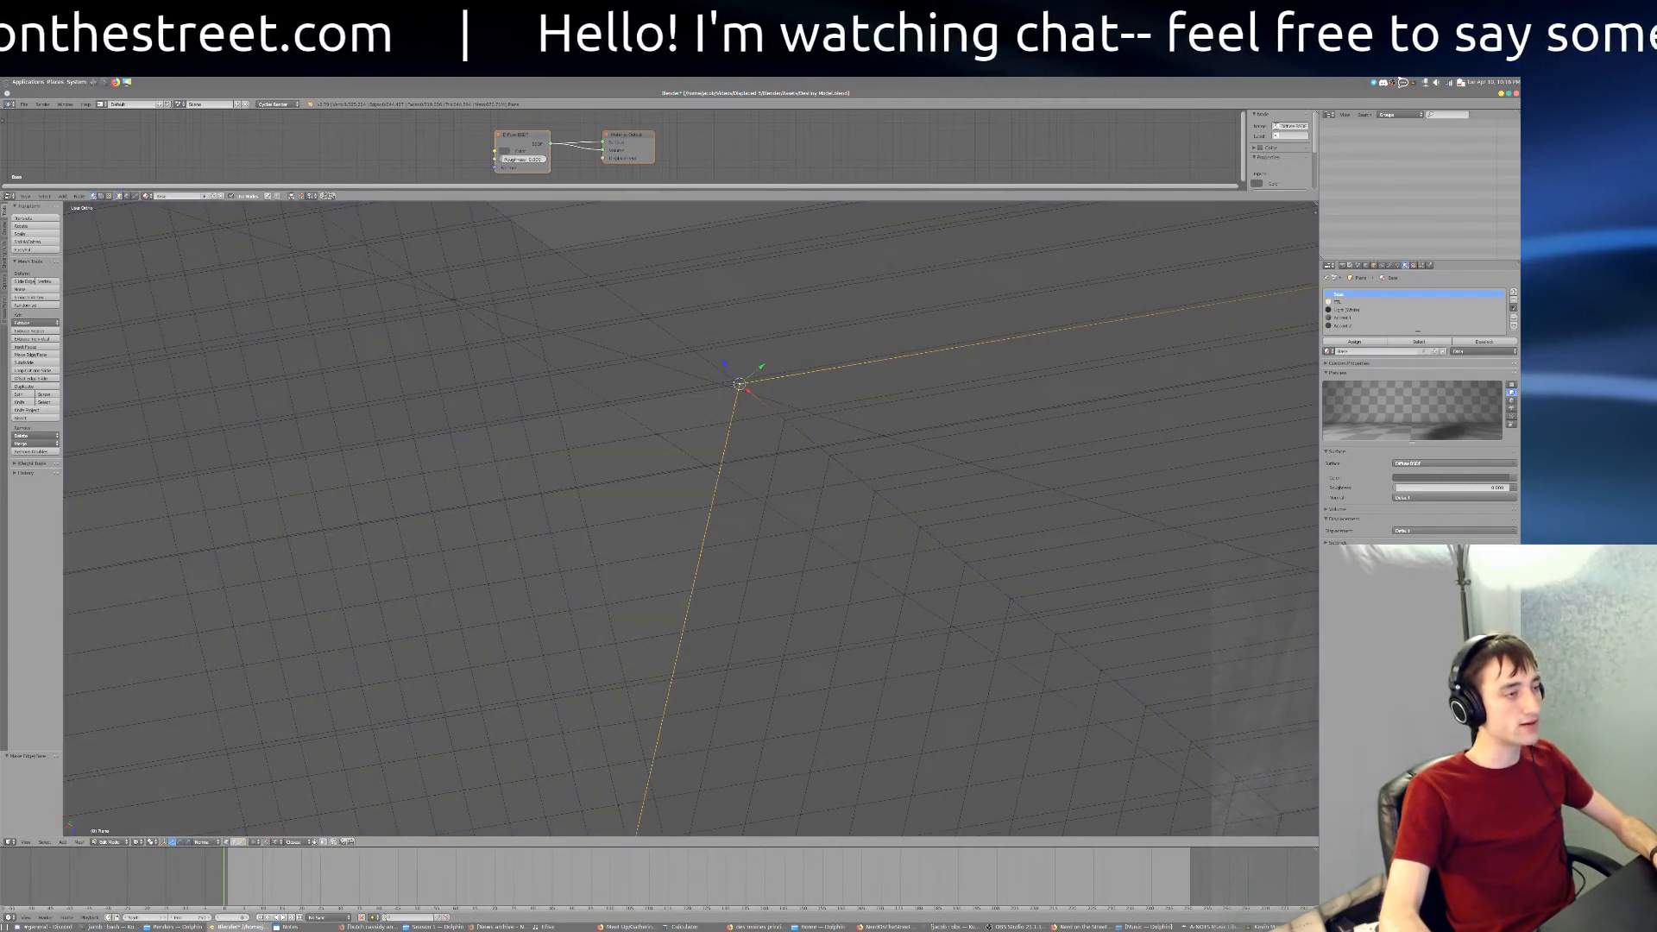
pyautogui.press('z')
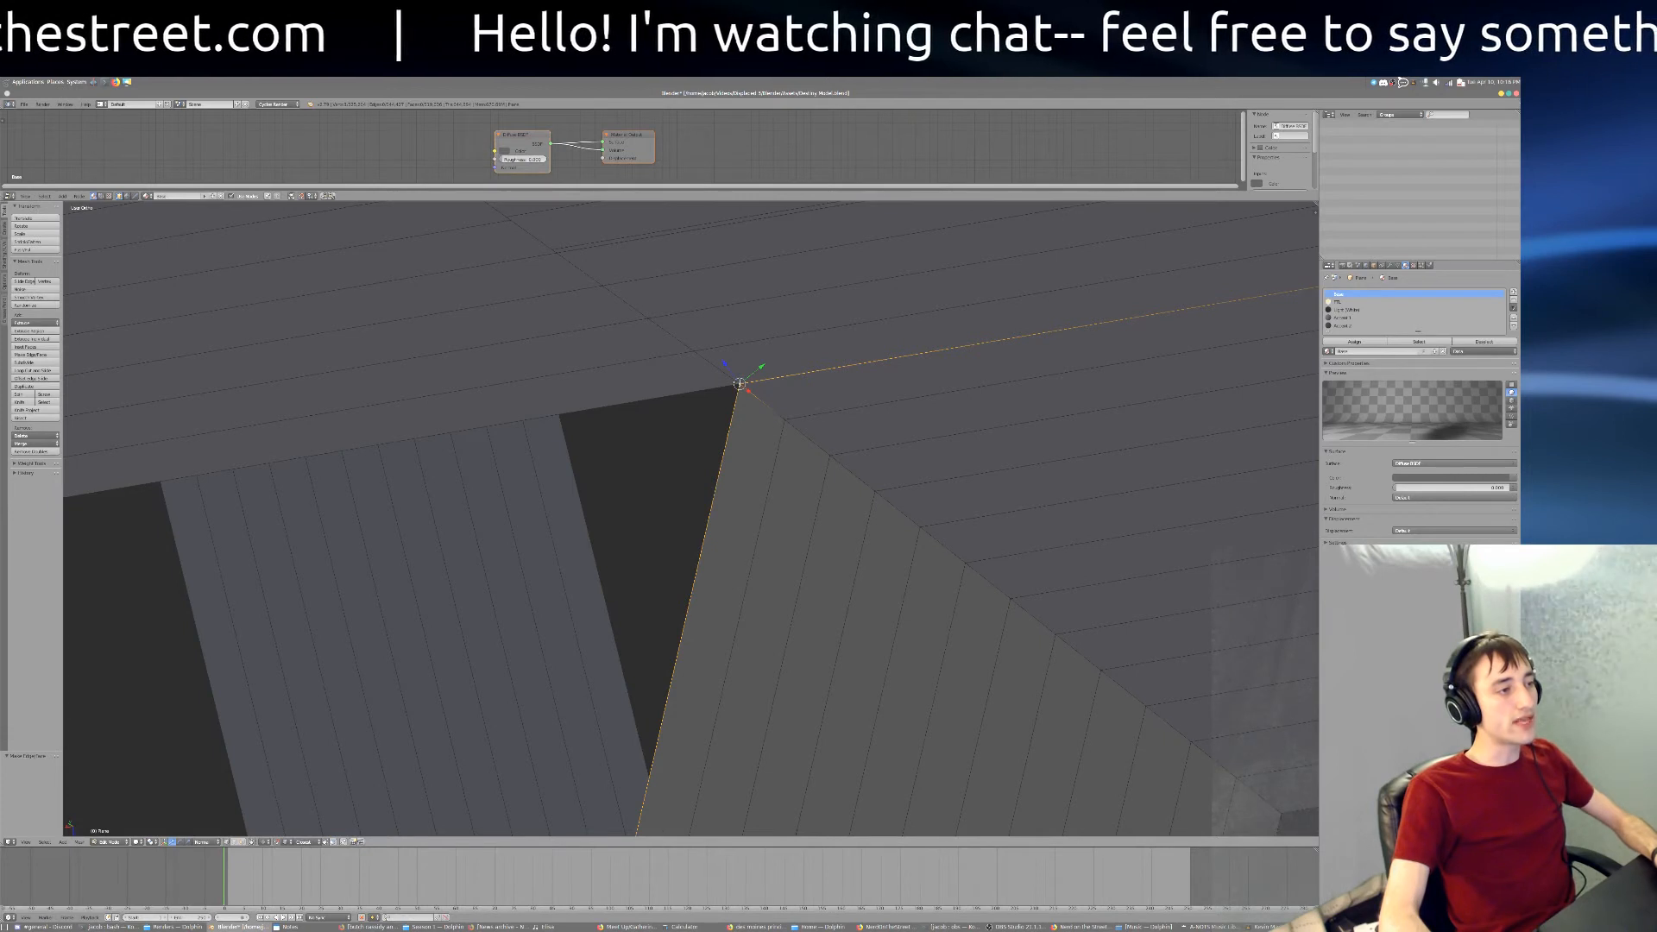
pyautogui.press('a')
pyautogui.rightClick(739, 384)
pyautogui.press('a')
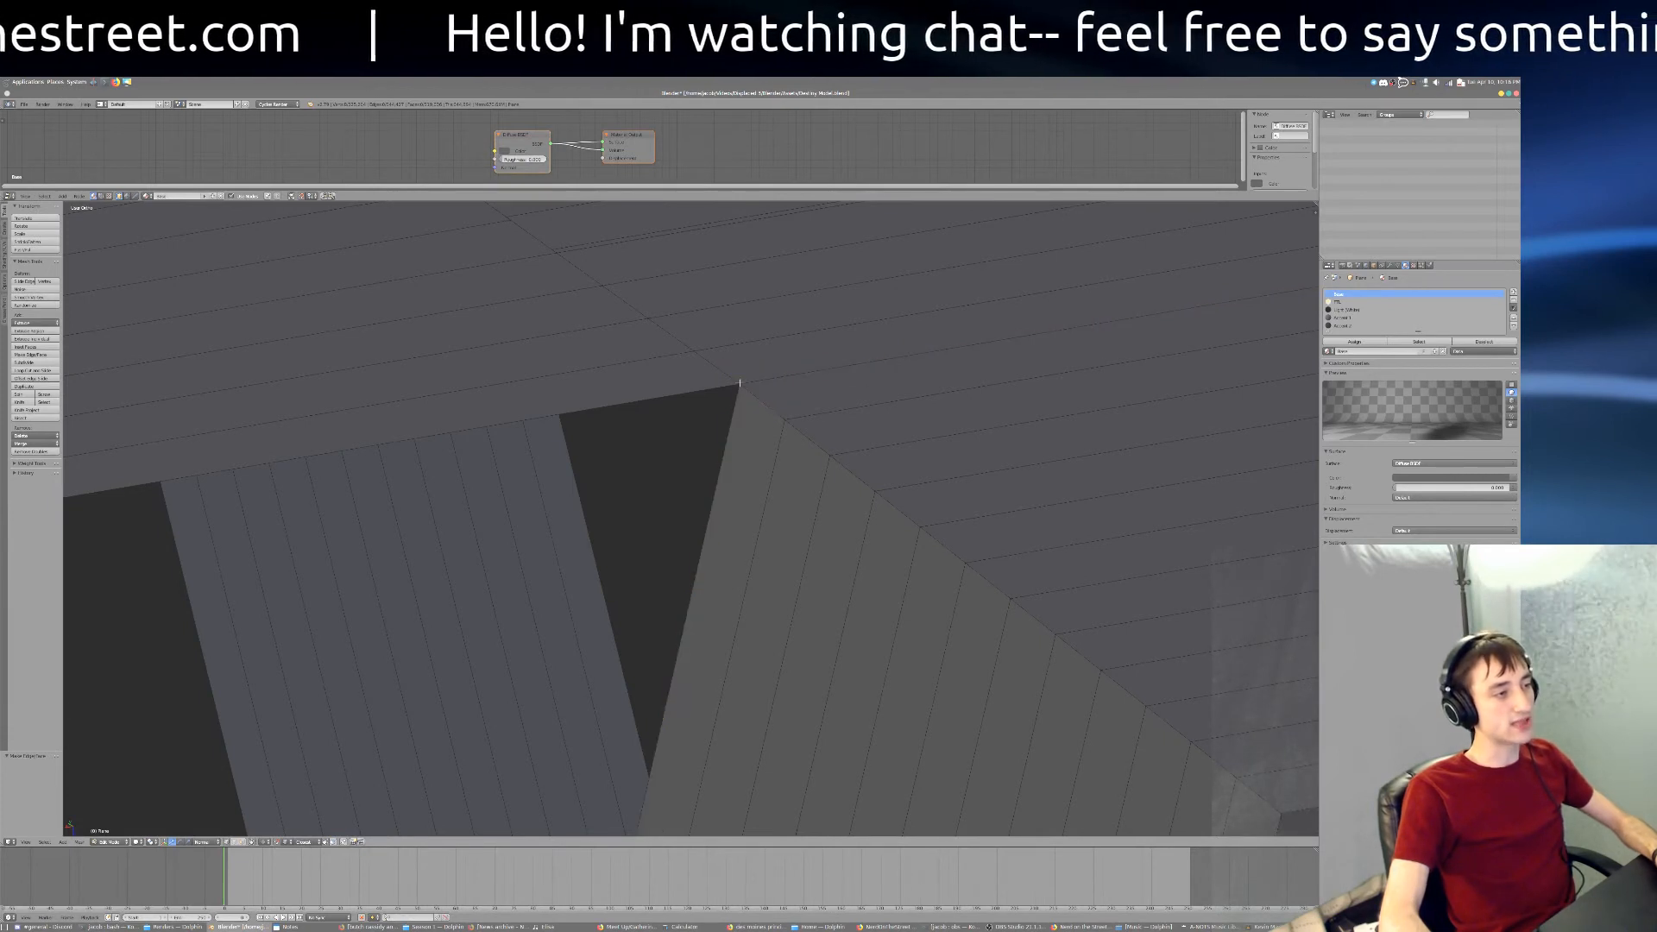
pyautogui.rightClick(739, 384)
pyautogui.press('a')
pyautogui.rightClick(740, 384)
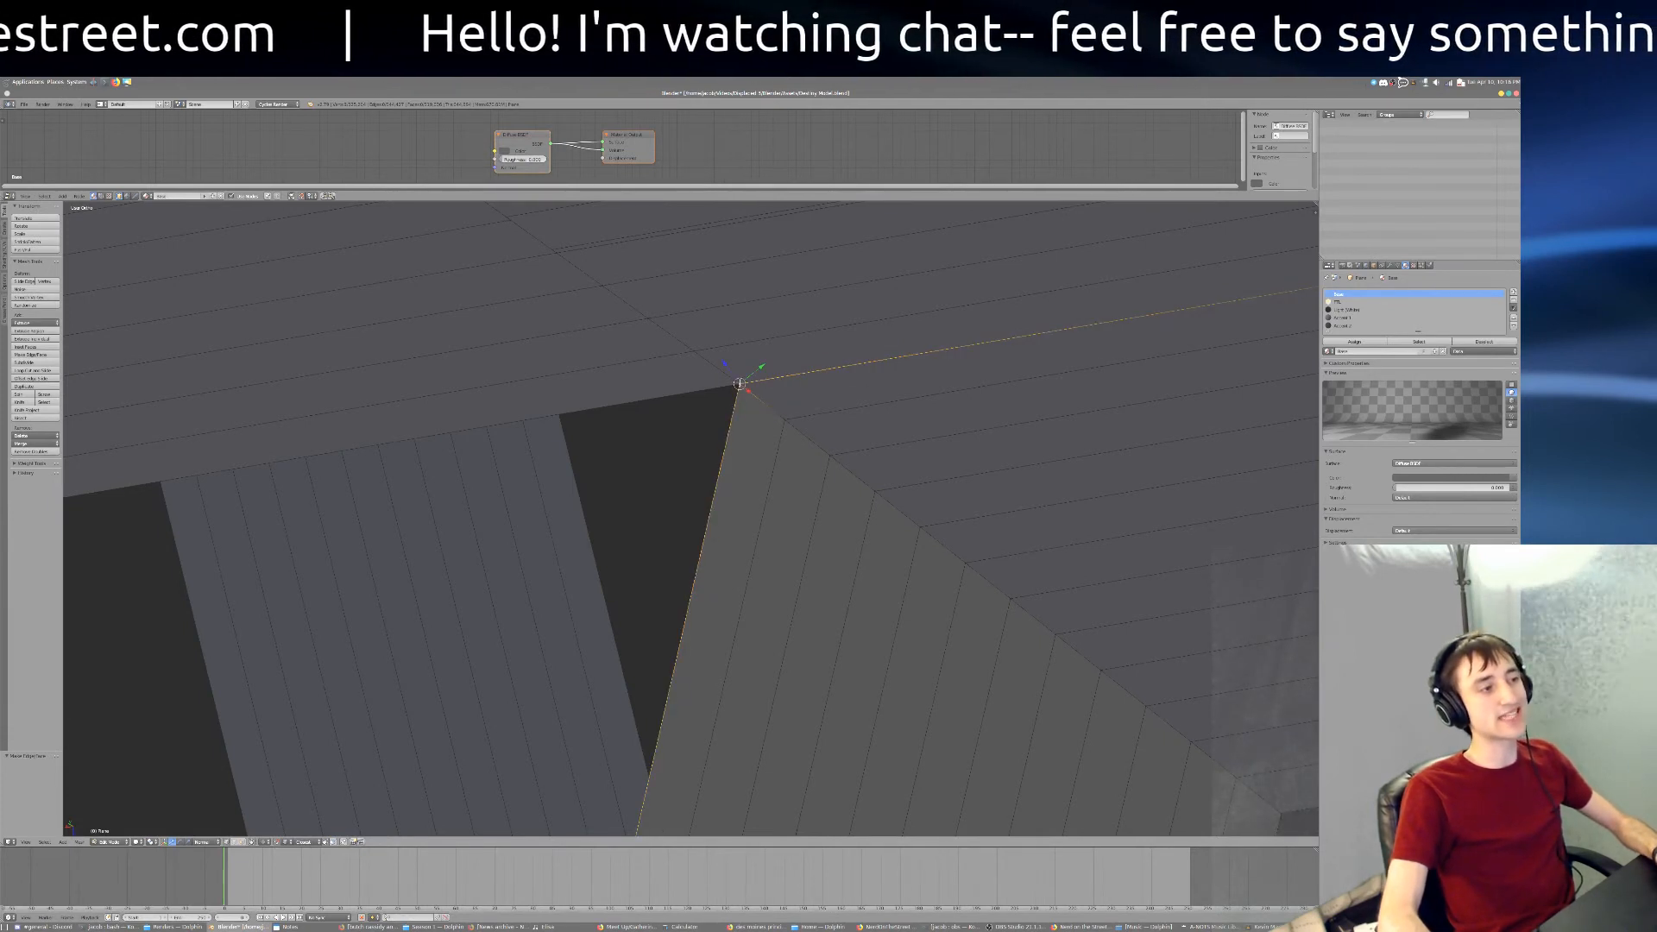
pyautogui.press('a')
pyautogui.rightClick(740, 384)
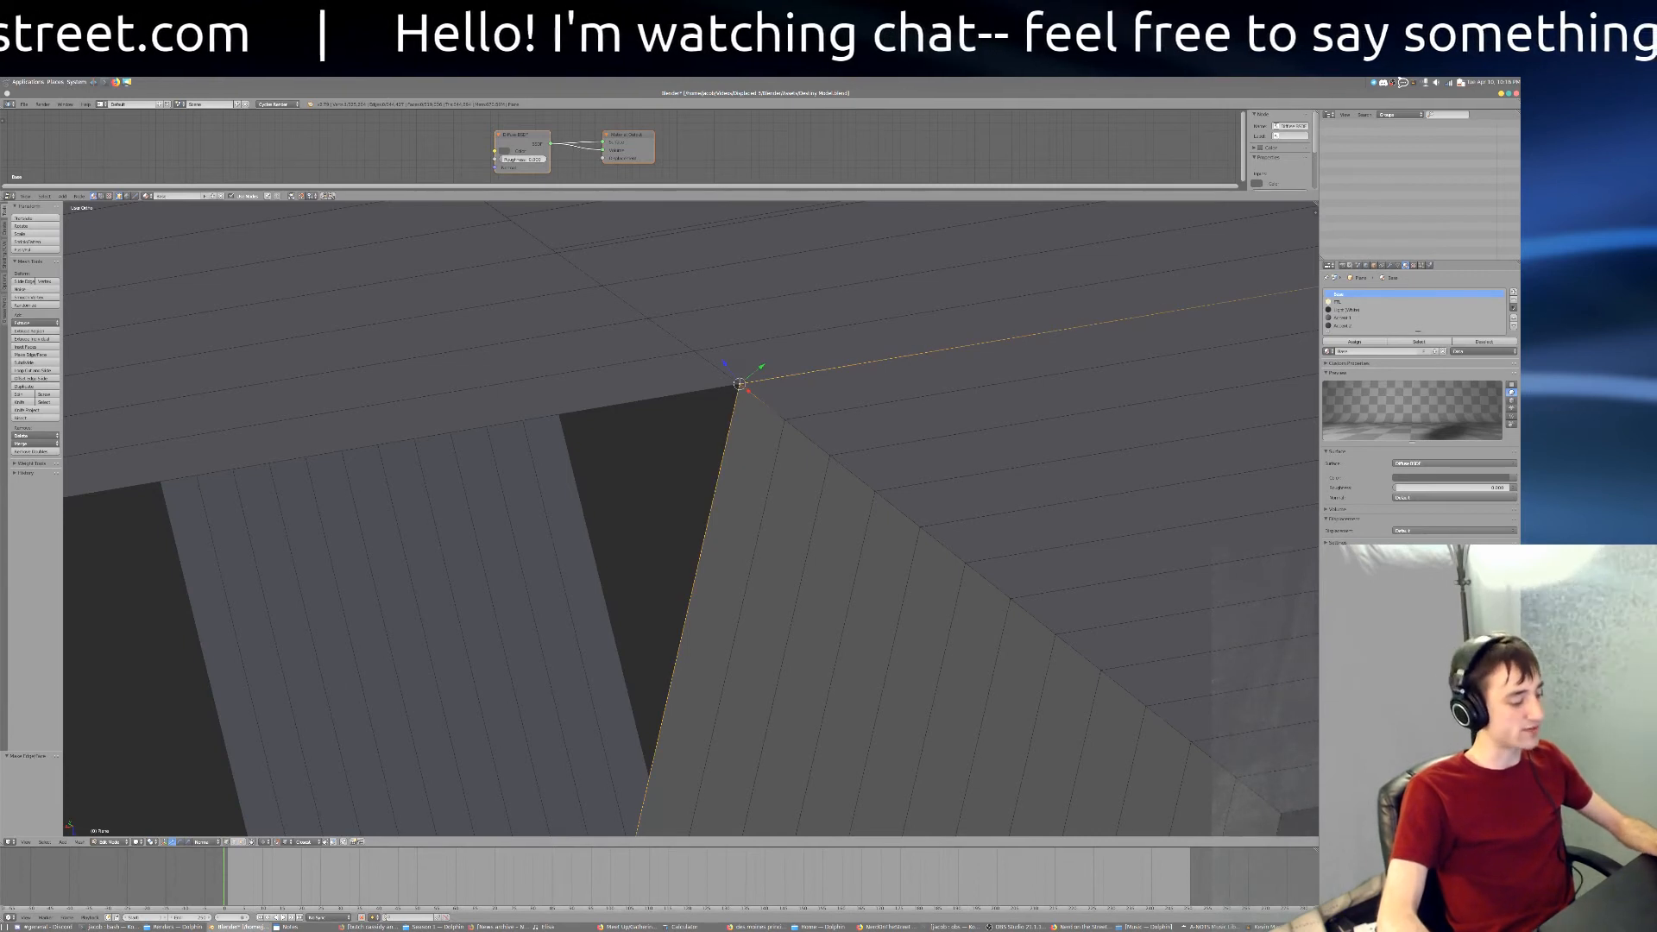
# Step: Select both overlapping vertices at the gap's upper corner in wireframe display and merge them with Remove Doubles
pyautogui.press('z')
pyautogui.rightClick(739, 384)
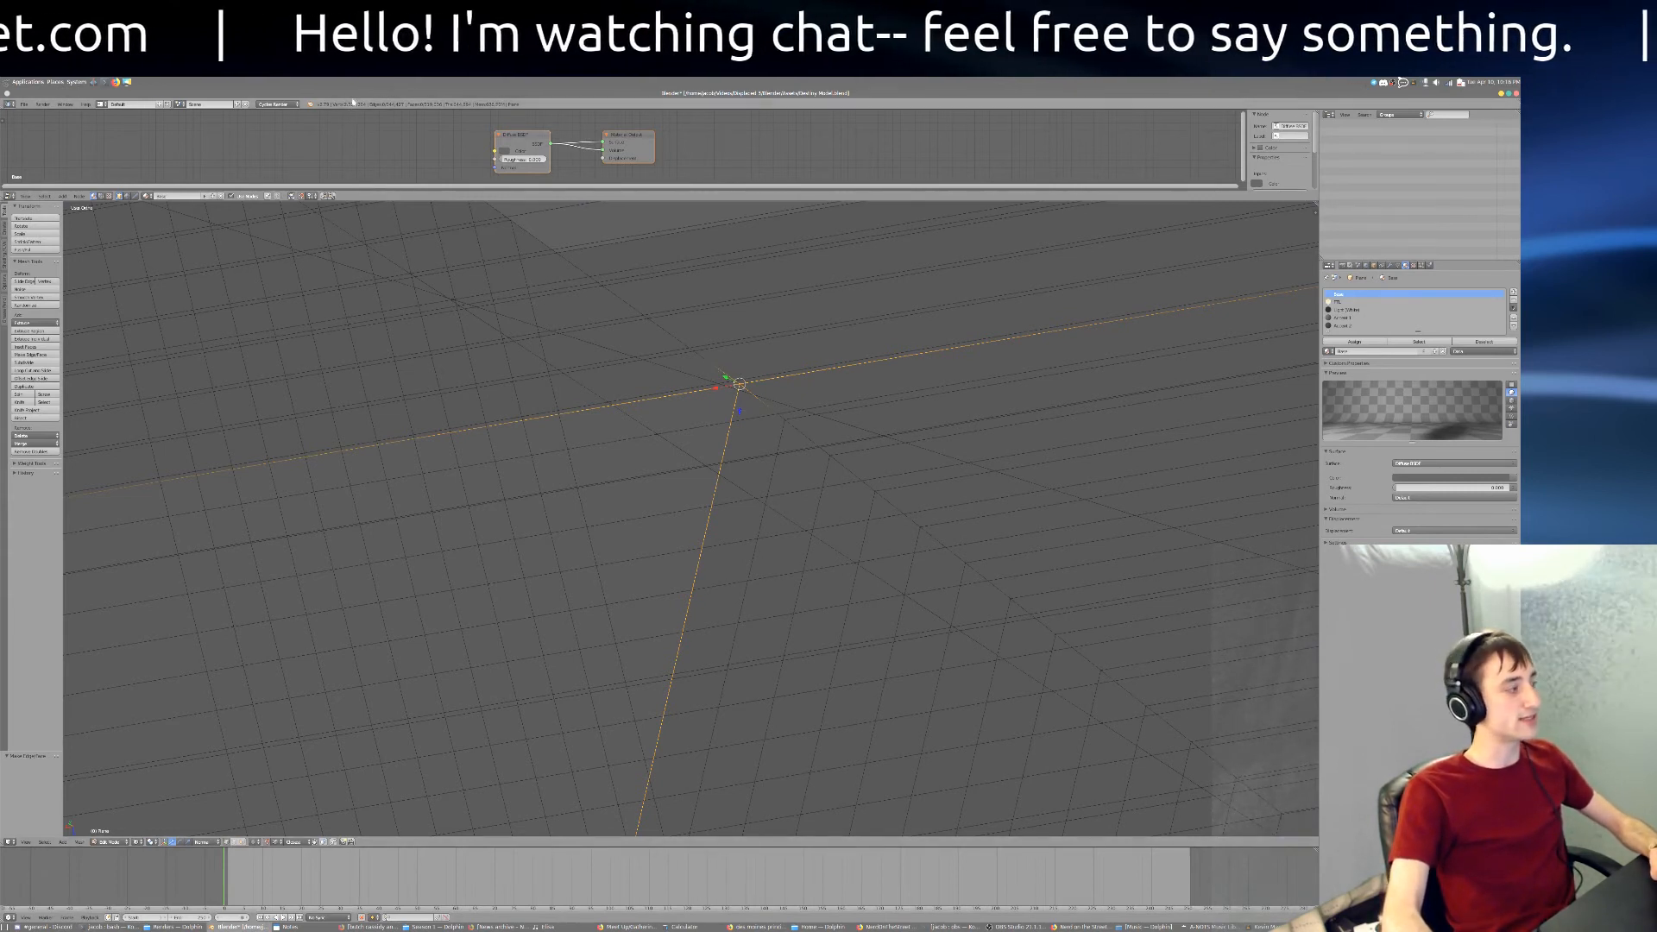
pyautogui.click(41, 451)
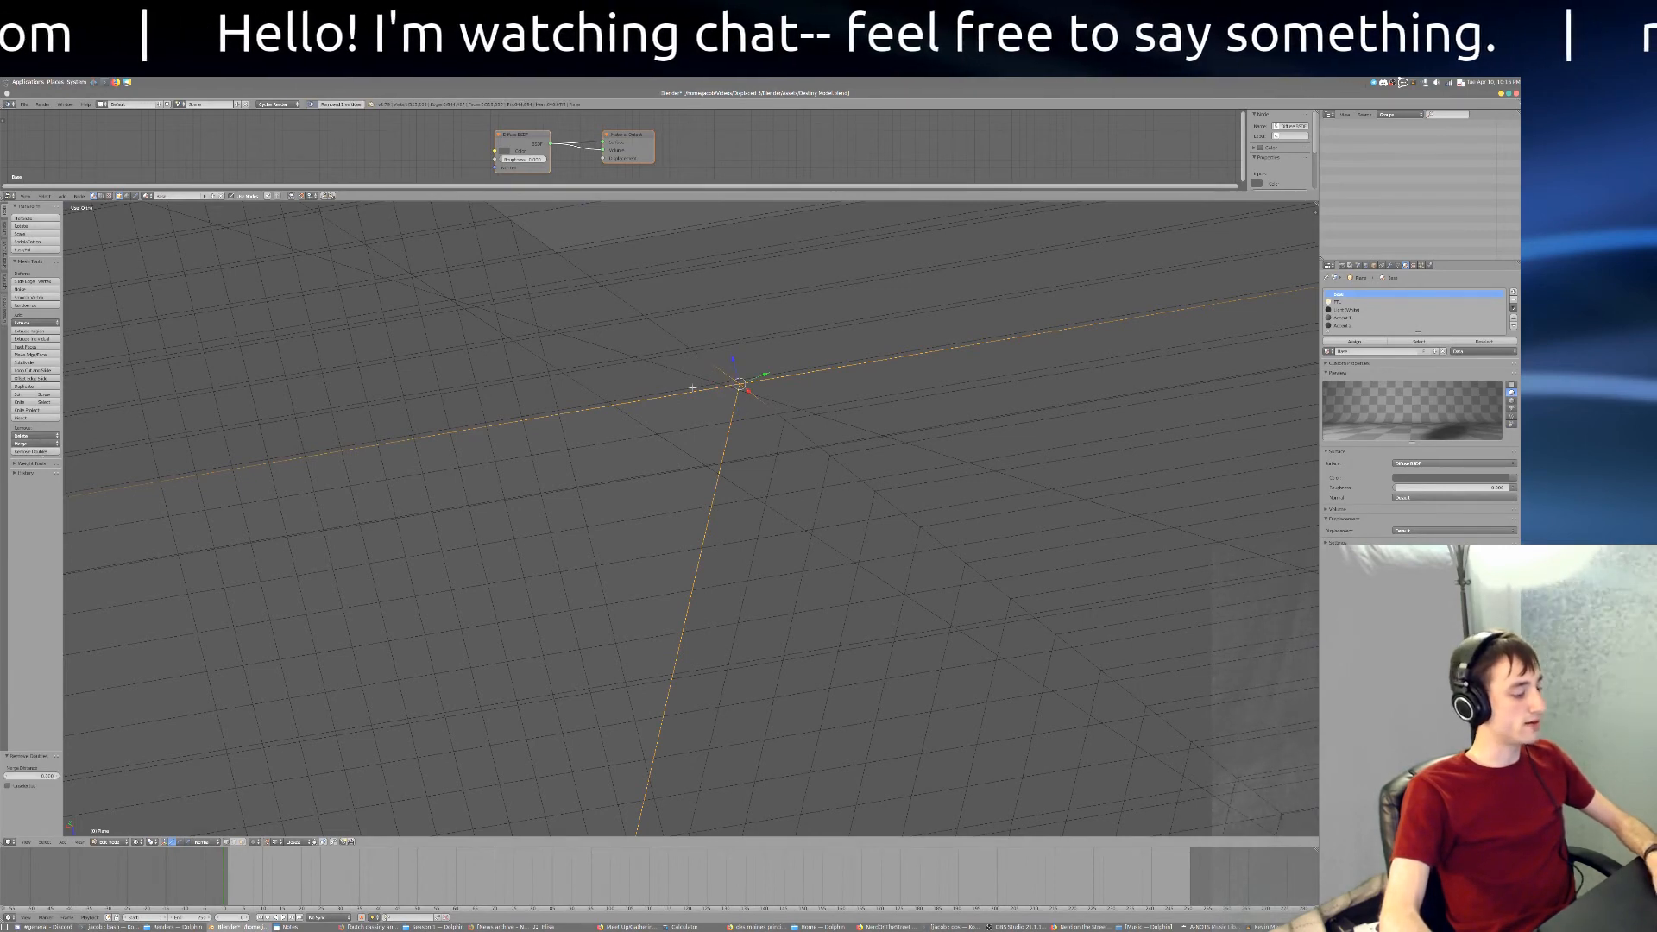
pyautogui.press('z')
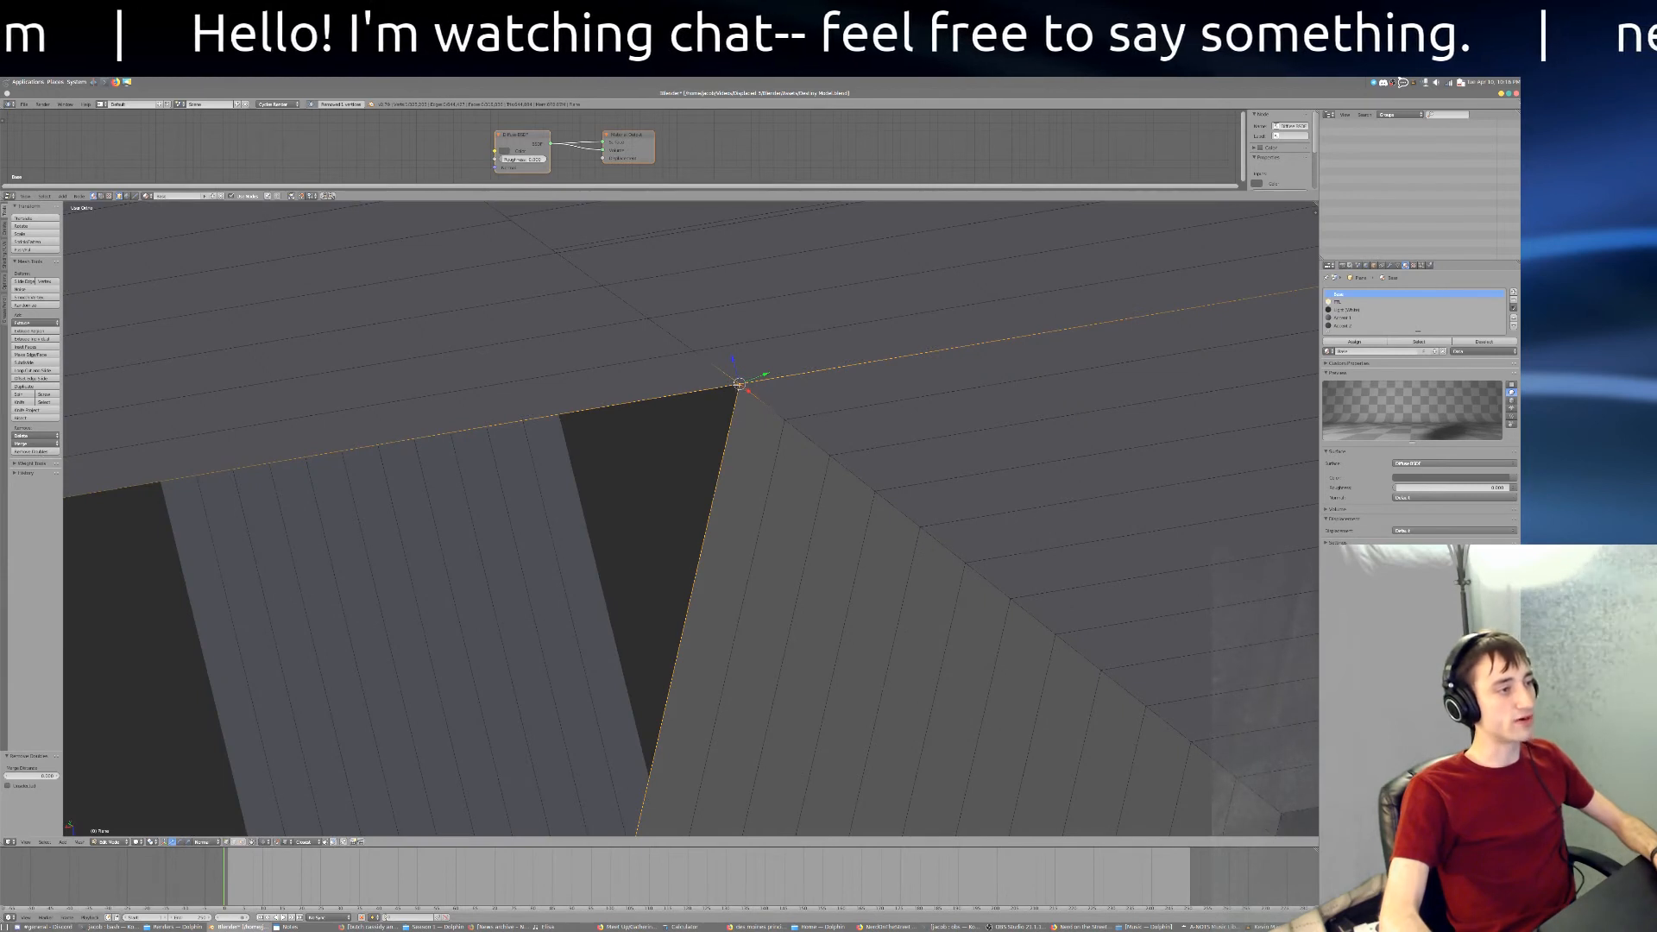
pyautogui.rightClick(738, 384)
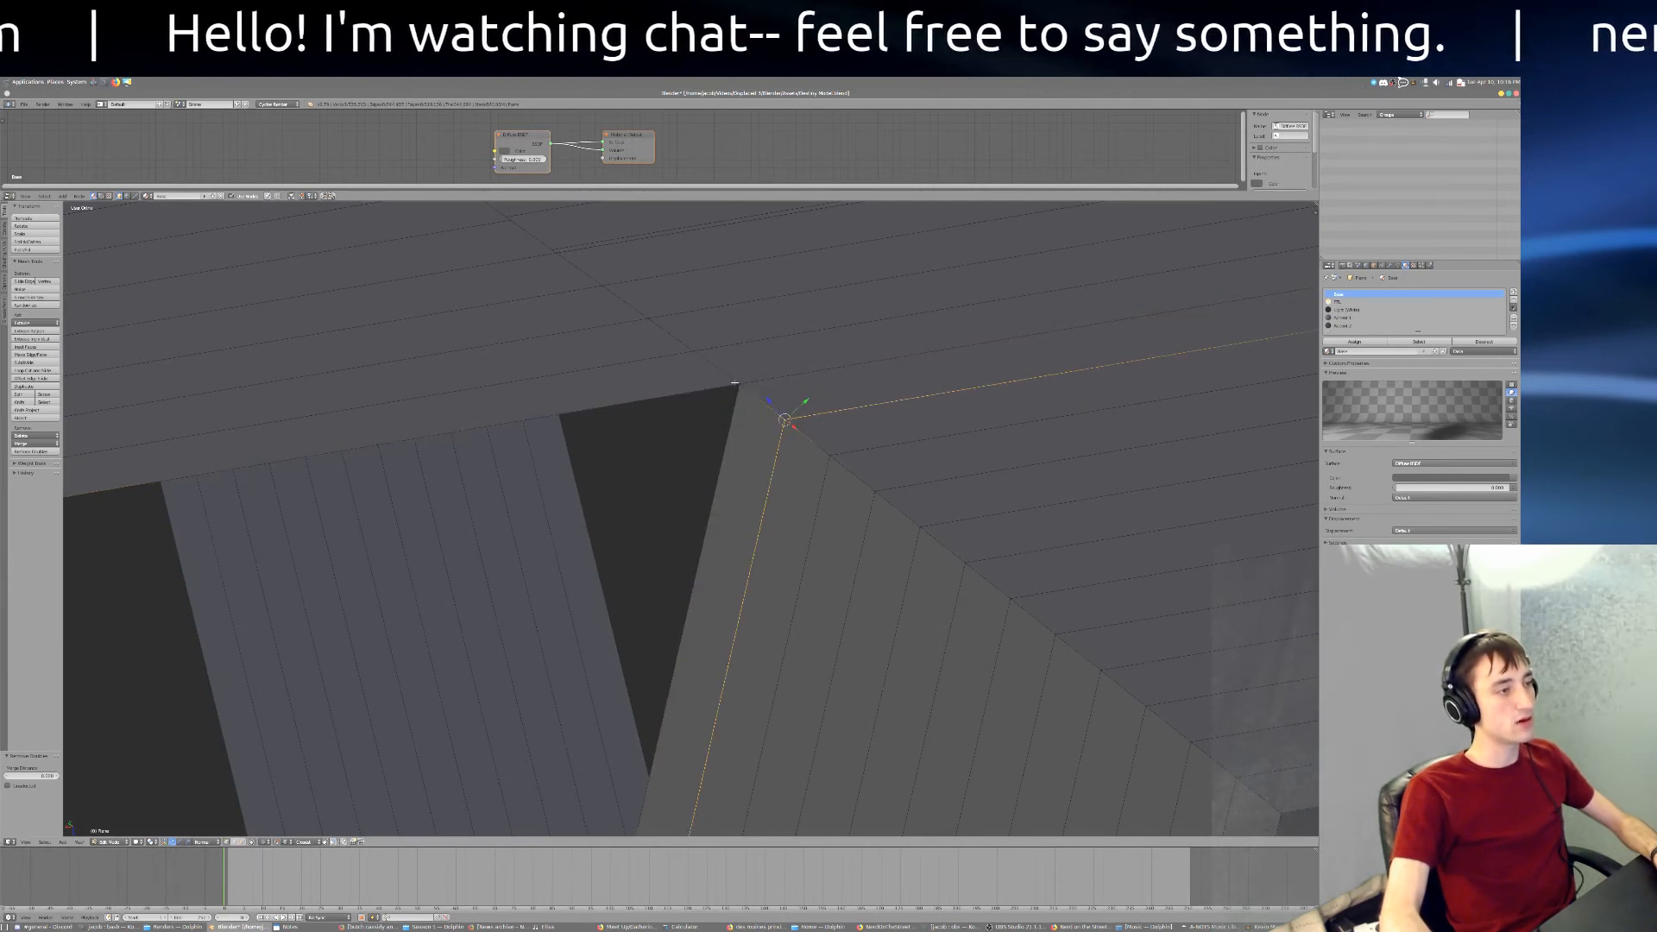
pyautogui.rightClick(734, 388)
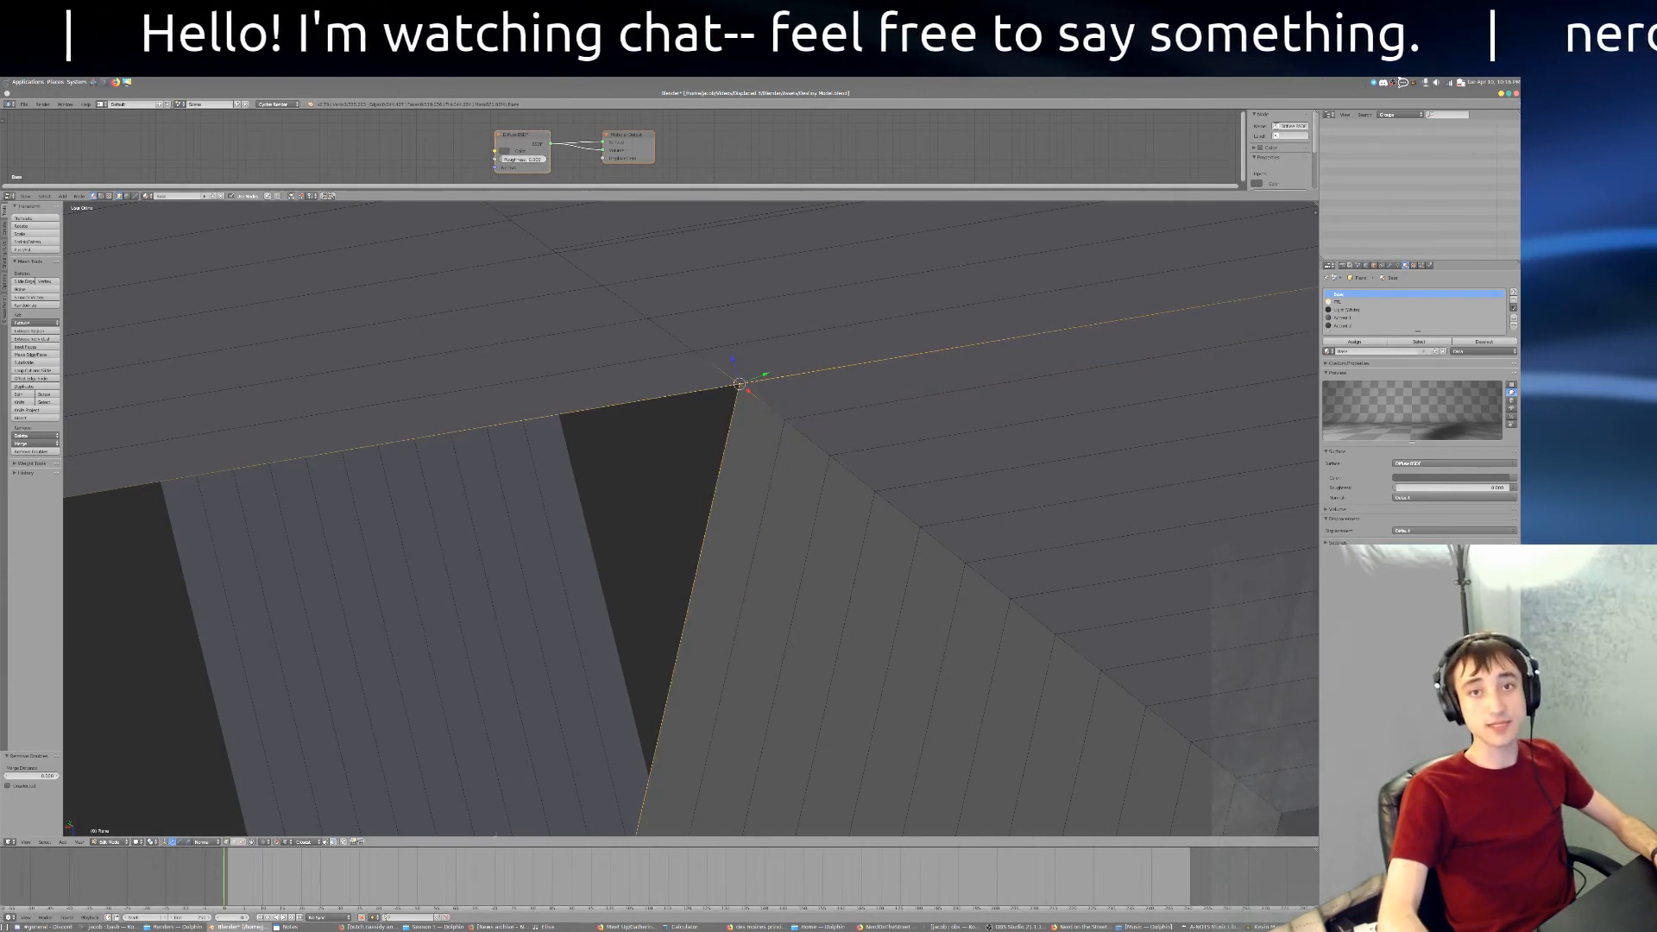
# Step: Select both overlapping vertices at the gap's lower corner in wireframe display and merge them with Remove Doubles
pyautogui.keyDown('shift'); pyautogui.moveTo(726, 626); pyautogui.dragTo(1253, 710, button='middle'); pyautogui.keyUp('shift')
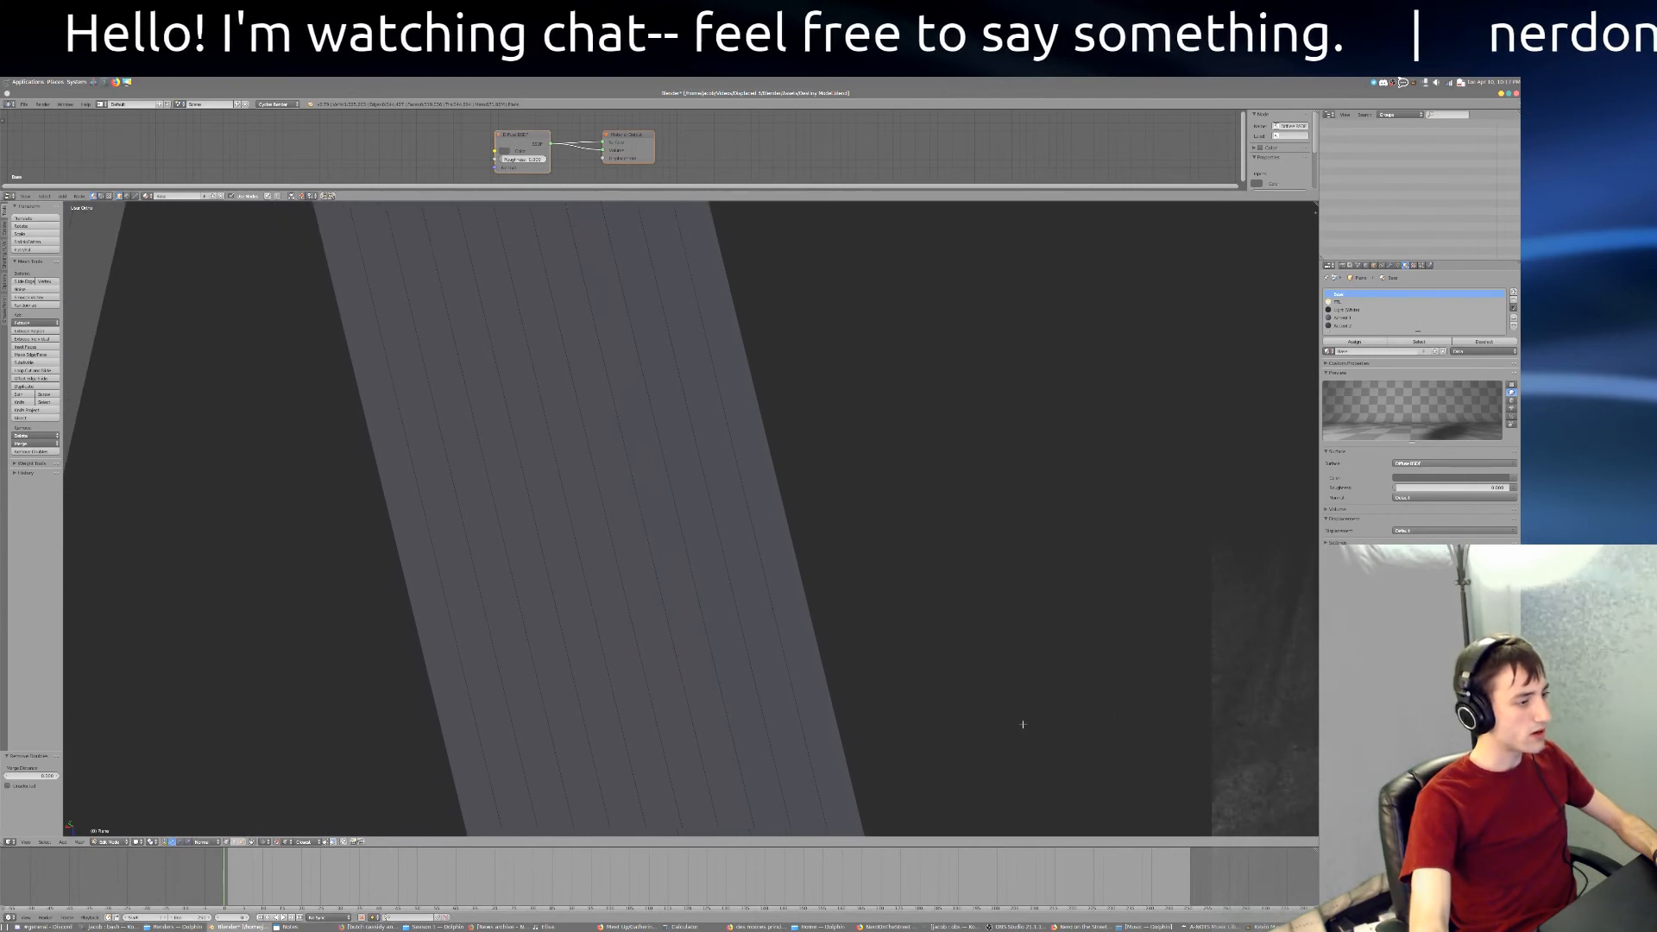
pyautogui.scroll(-10, 1021, 725)
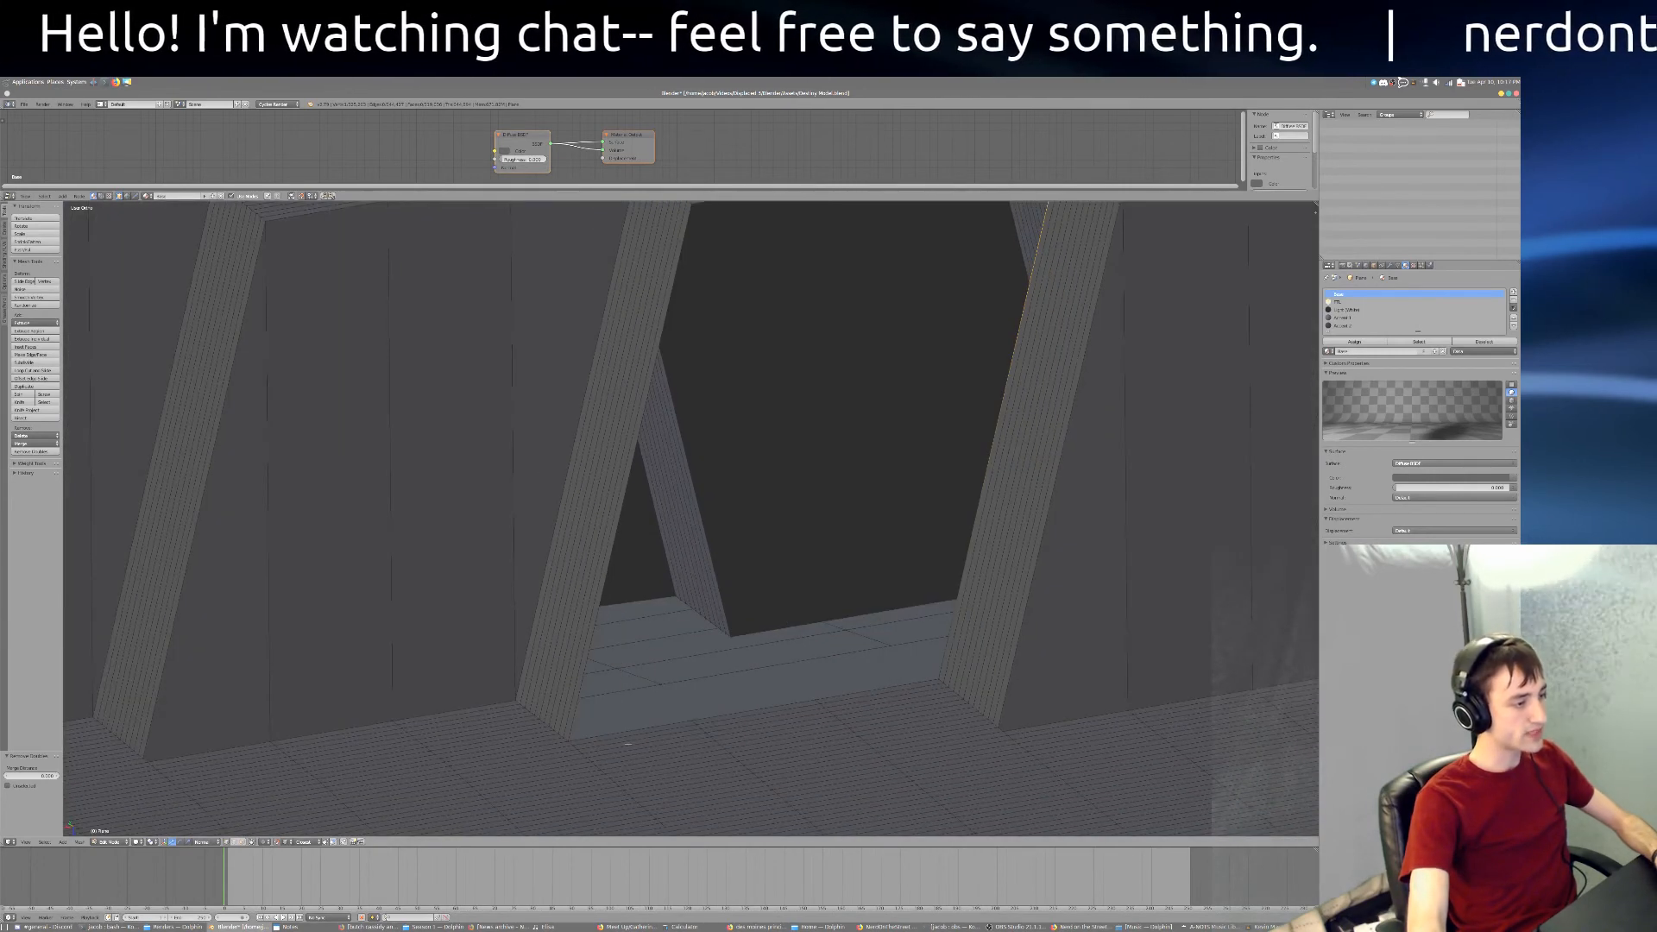
pyautogui.keyDown('shift'); pyautogui.moveTo(627, 744); pyautogui.dragTo(715, 533, button='middle'); pyautogui.keyUp('shift')
pyautogui.scroll(4, 750, 660)
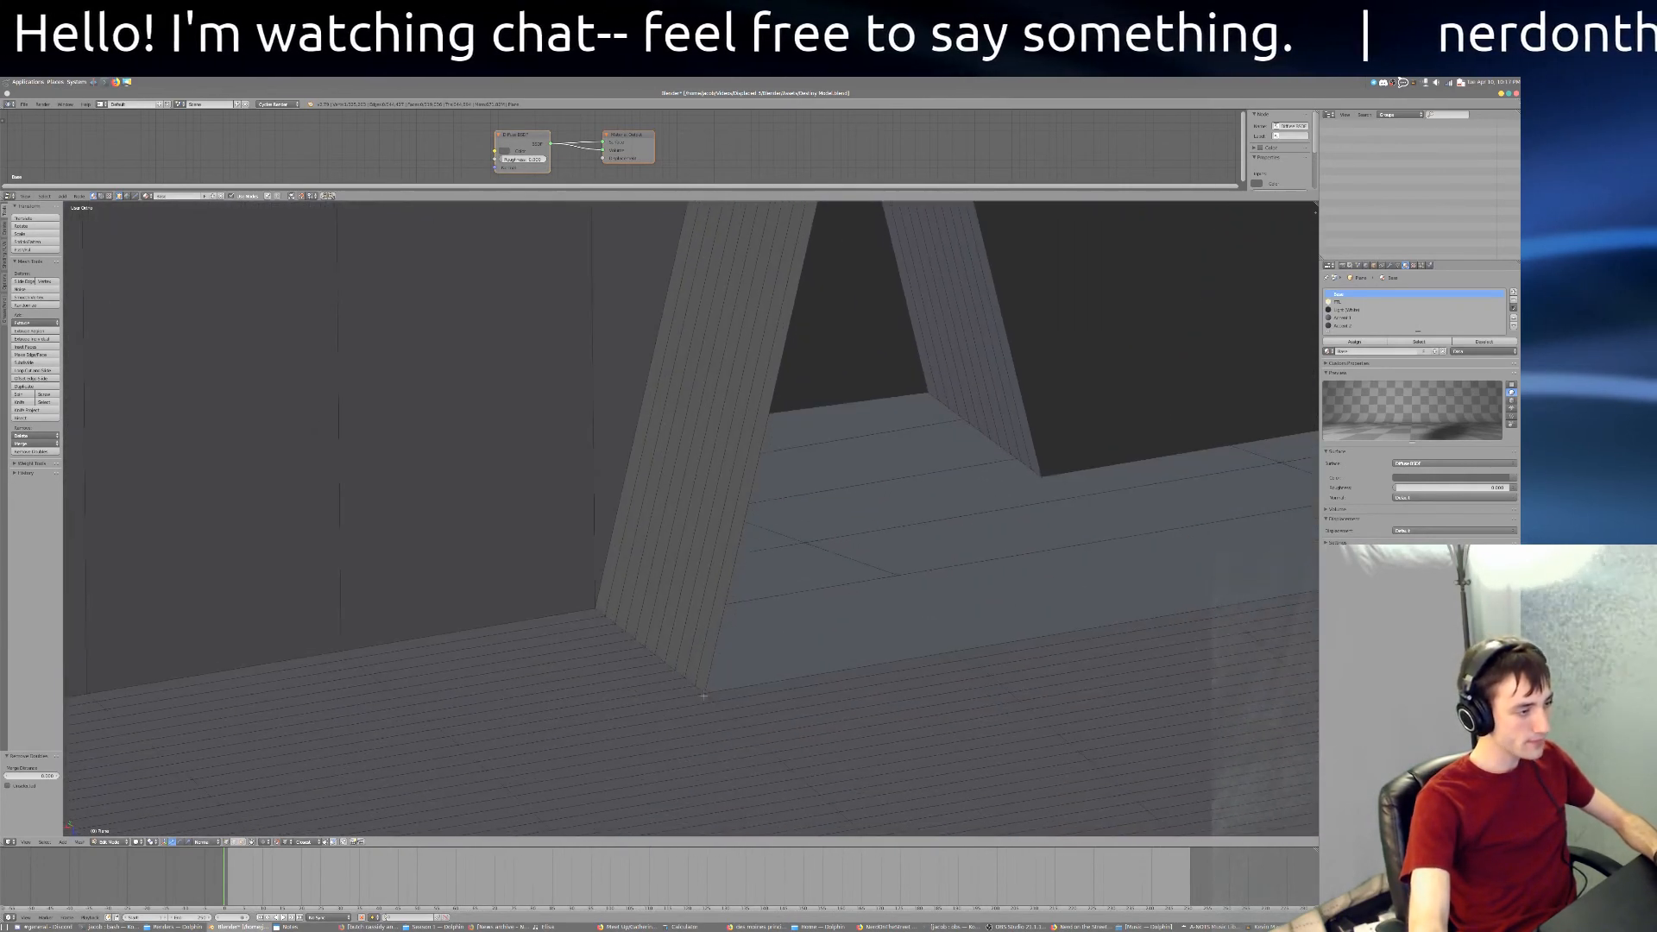
pyautogui.scroll(4, 704, 695)
pyautogui.keyDown('shift'); pyautogui.moveTo(714, 676); pyautogui.dragTo(690, 436, button='middle'); pyautogui.keyUp('shift')
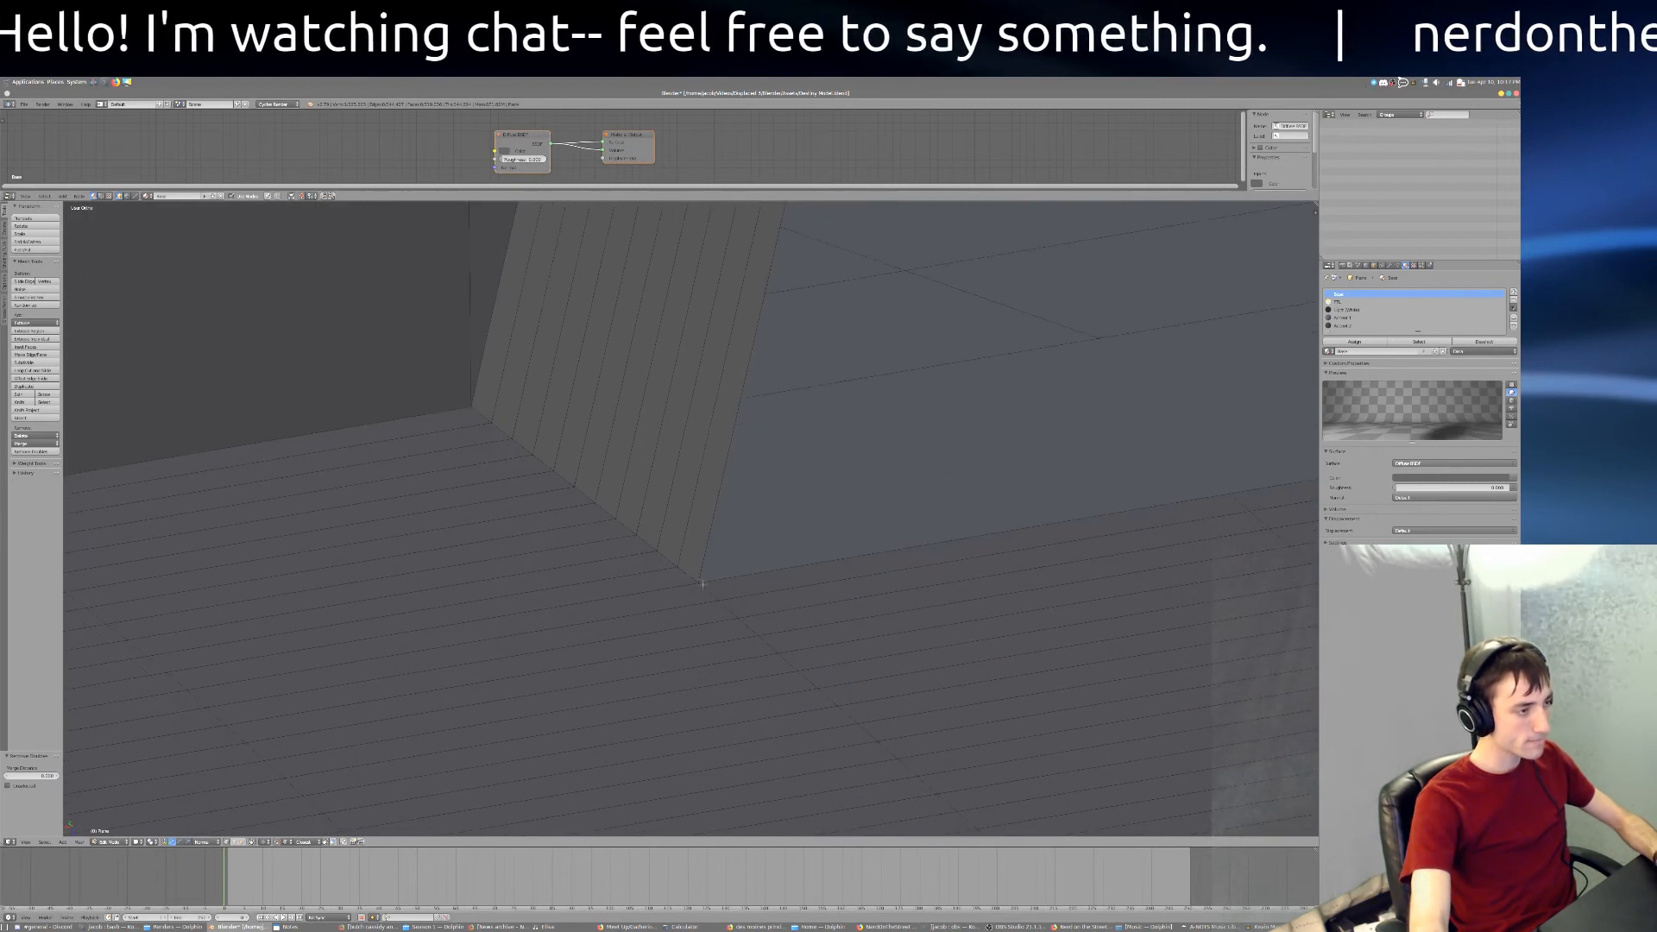
pyautogui.rightClick(703, 584)
pyautogui.scroll(3, 704, 596)
pyautogui.press('z')
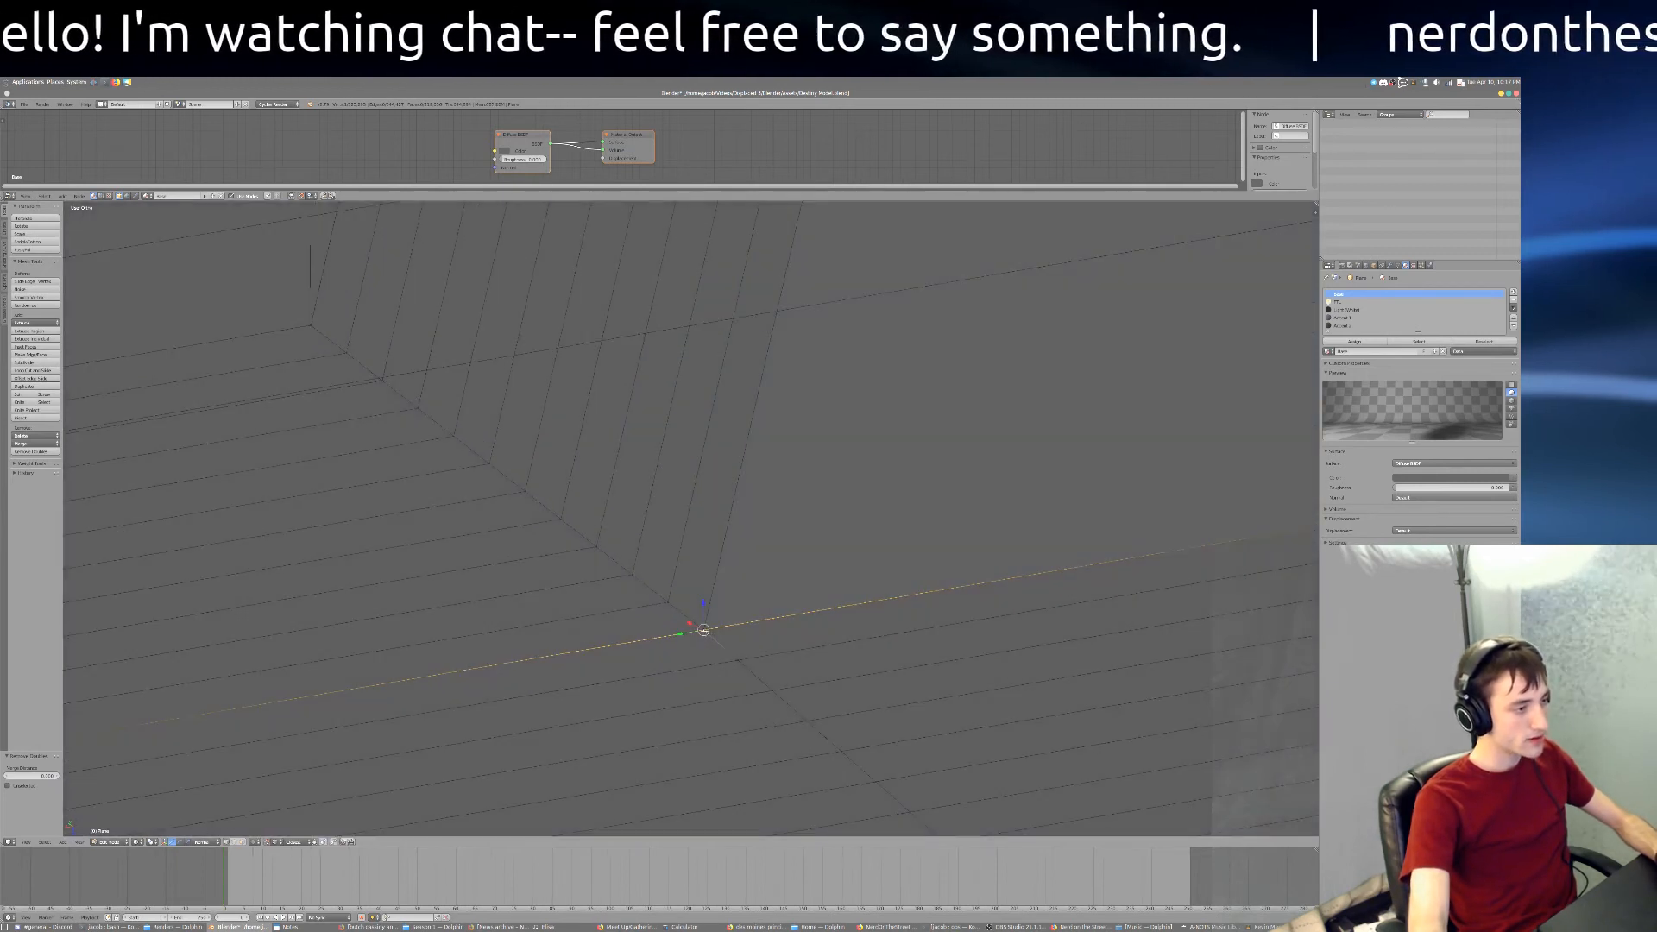
pyautogui.keyDown('shift'); pyautogui.rightClick(704, 630); pyautogui.keyUp('shift')
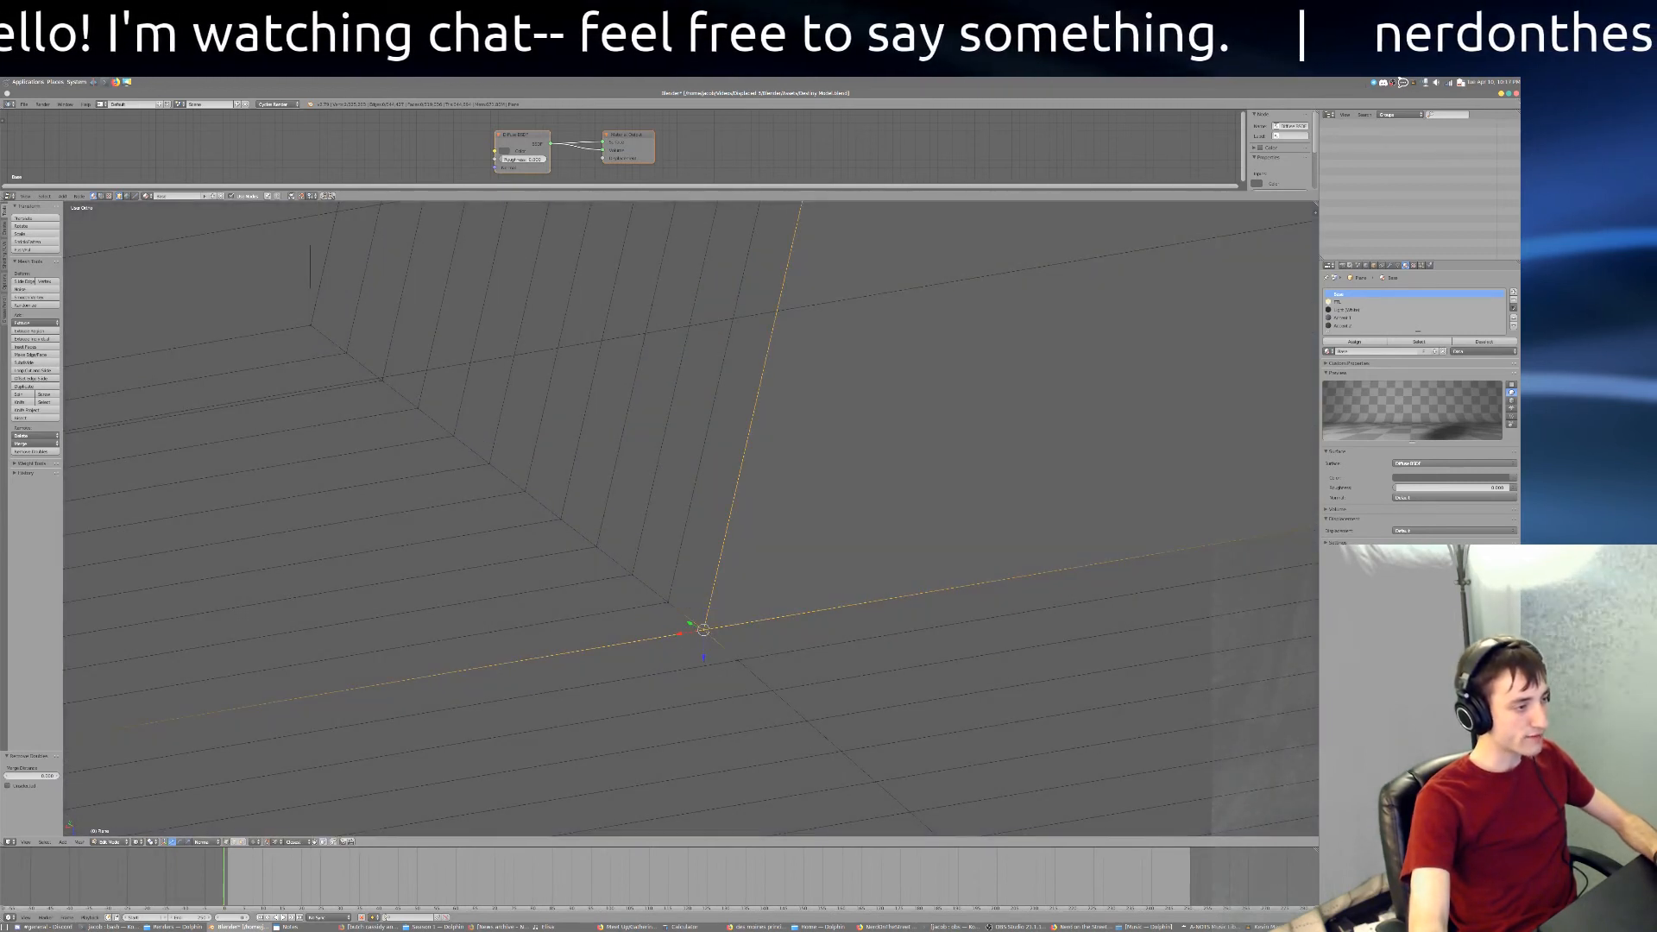
pyautogui.click(49, 453)
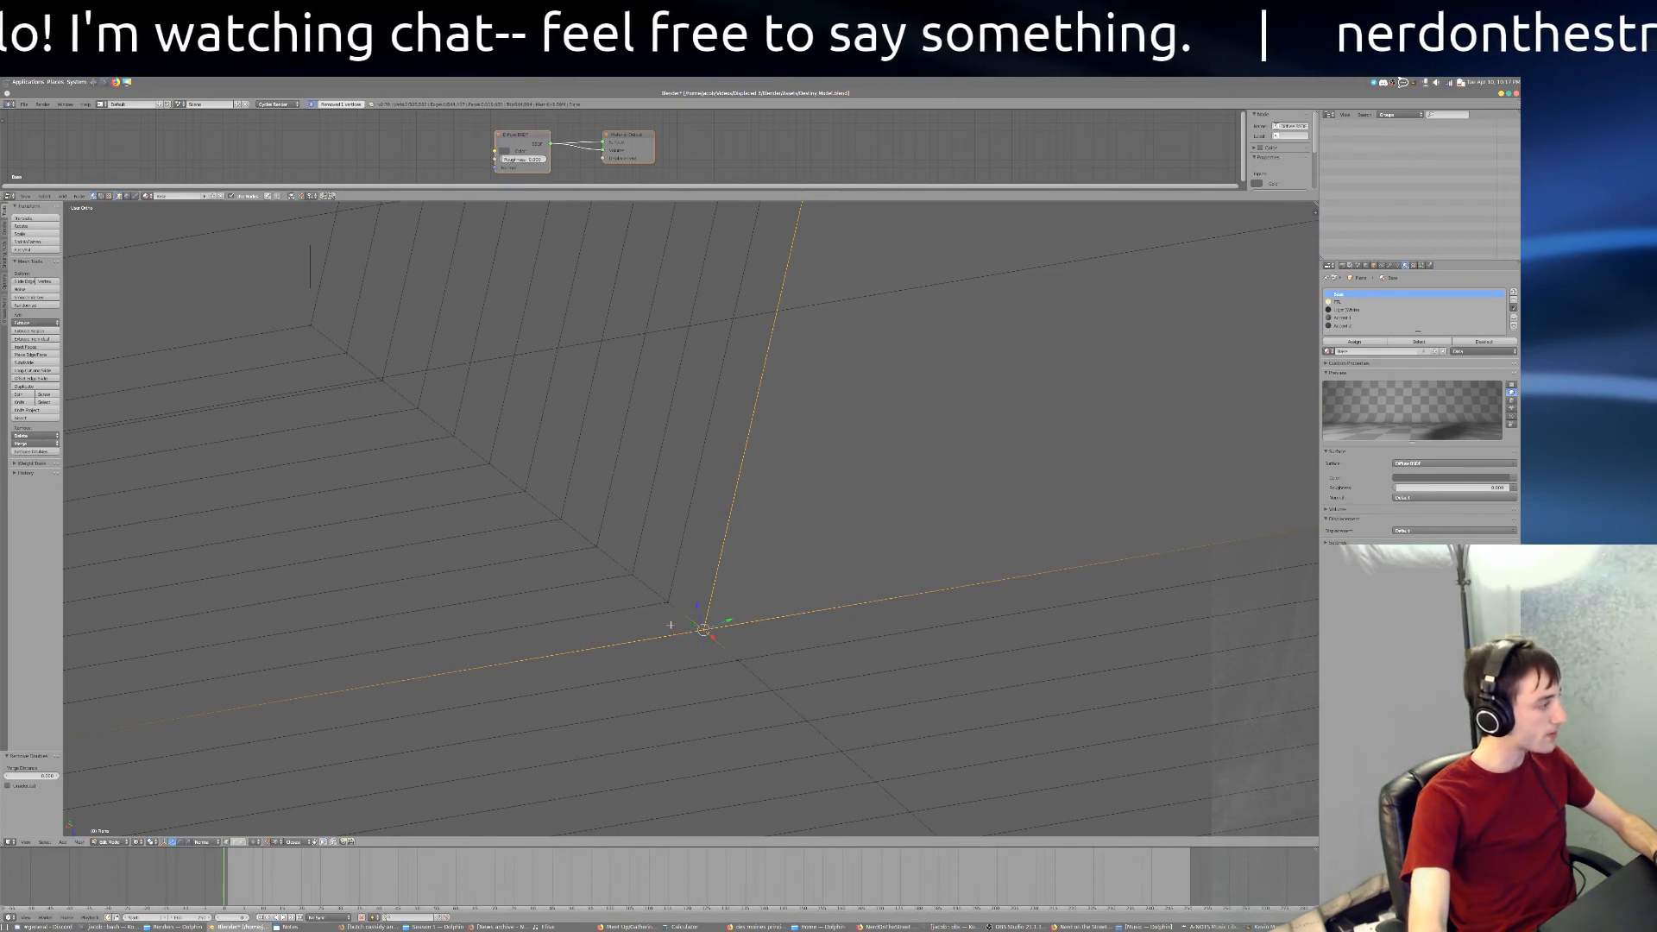
# Step: Return to solid display and select the gap's merged lower corner vertex together with the diagonally opposite upper corner vertex
pyautogui.scroll(-6, 705, 622)
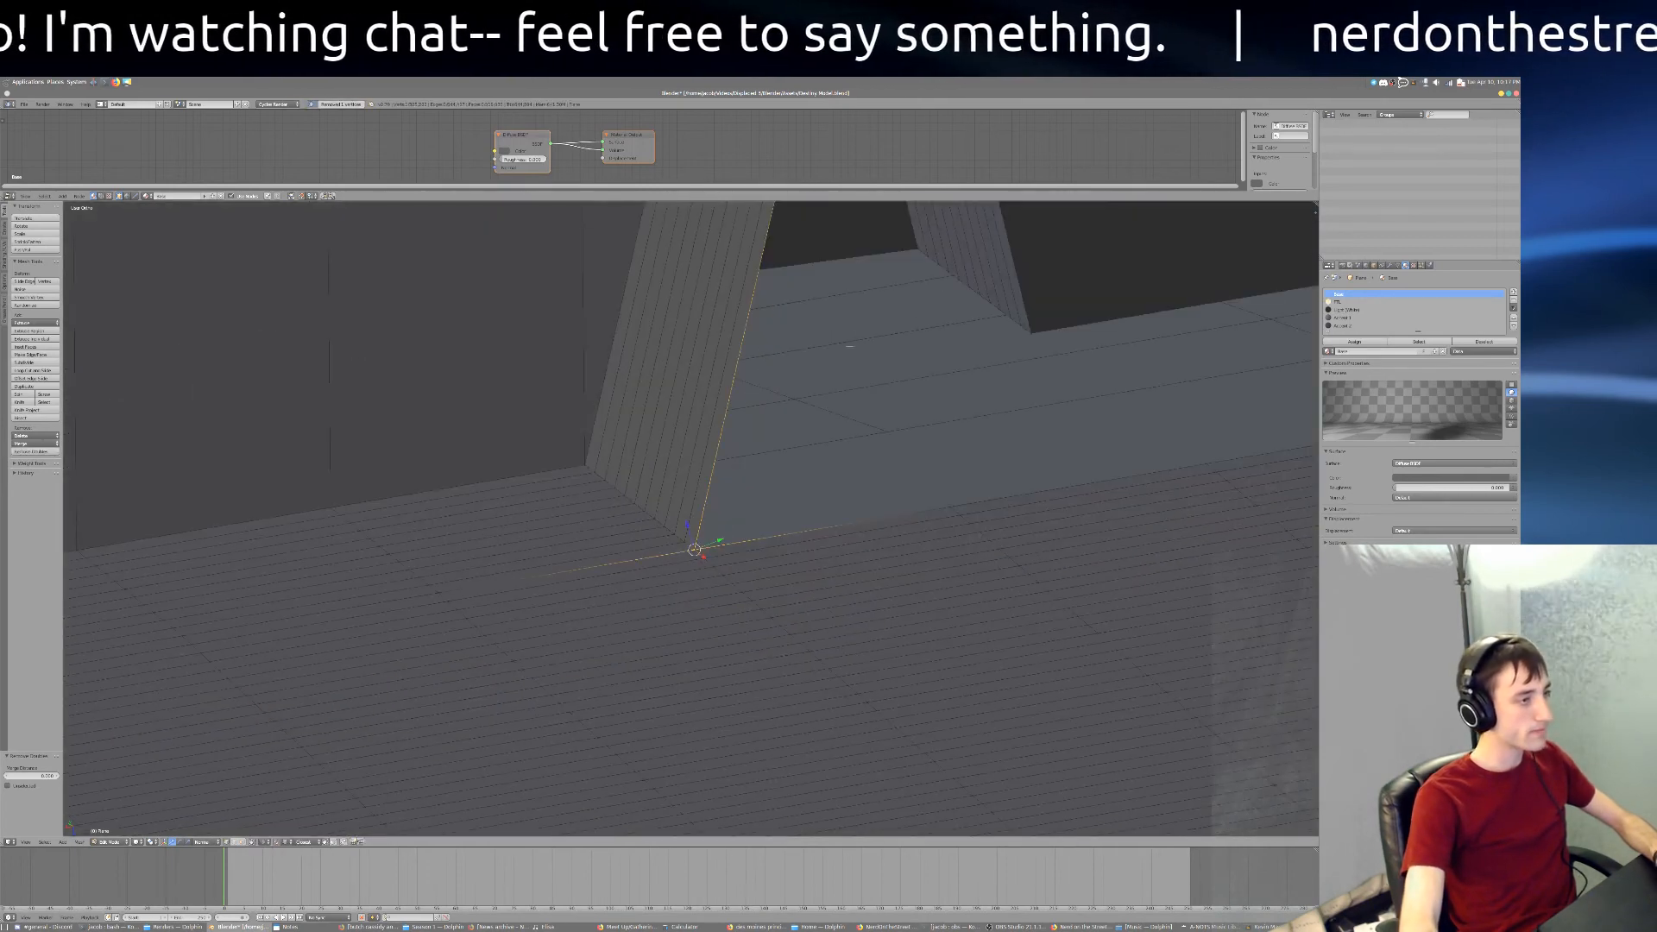
pyautogui.keyDown('shift'); pyautogui.moveTo(664, 651); pyautogui.dragTo(405, 931, button='middle'); pyautogui.keyUp('shift')
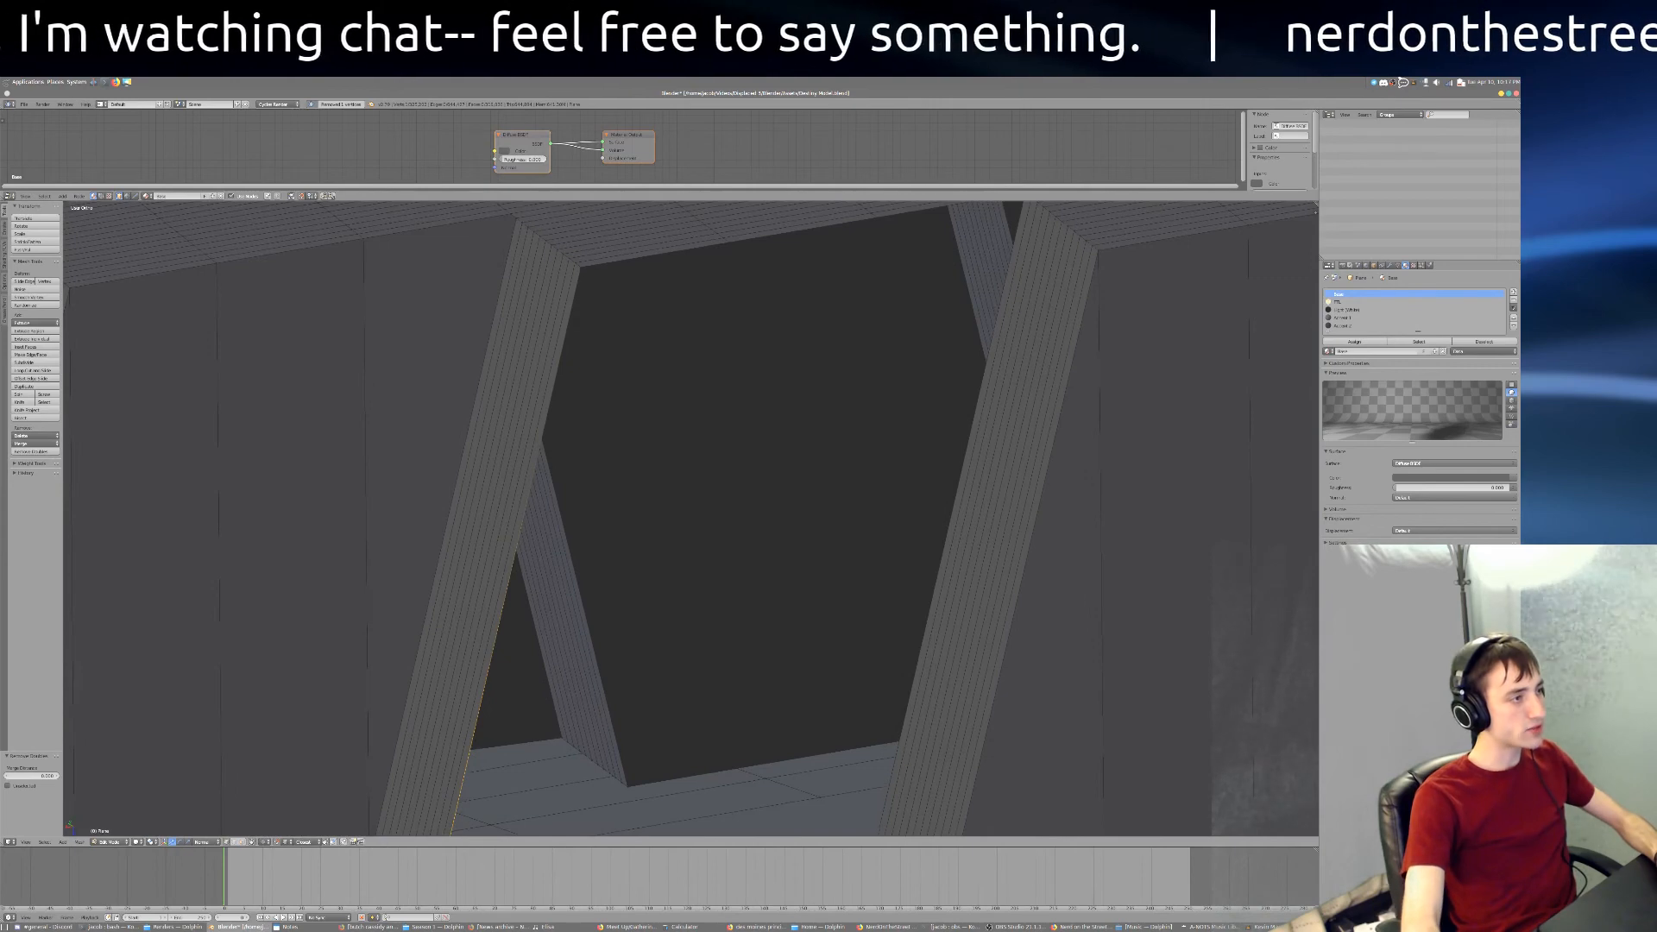
pyautogui.moveTo(1002, 285); pyautogui.dragTo(787, 357, button='middle')
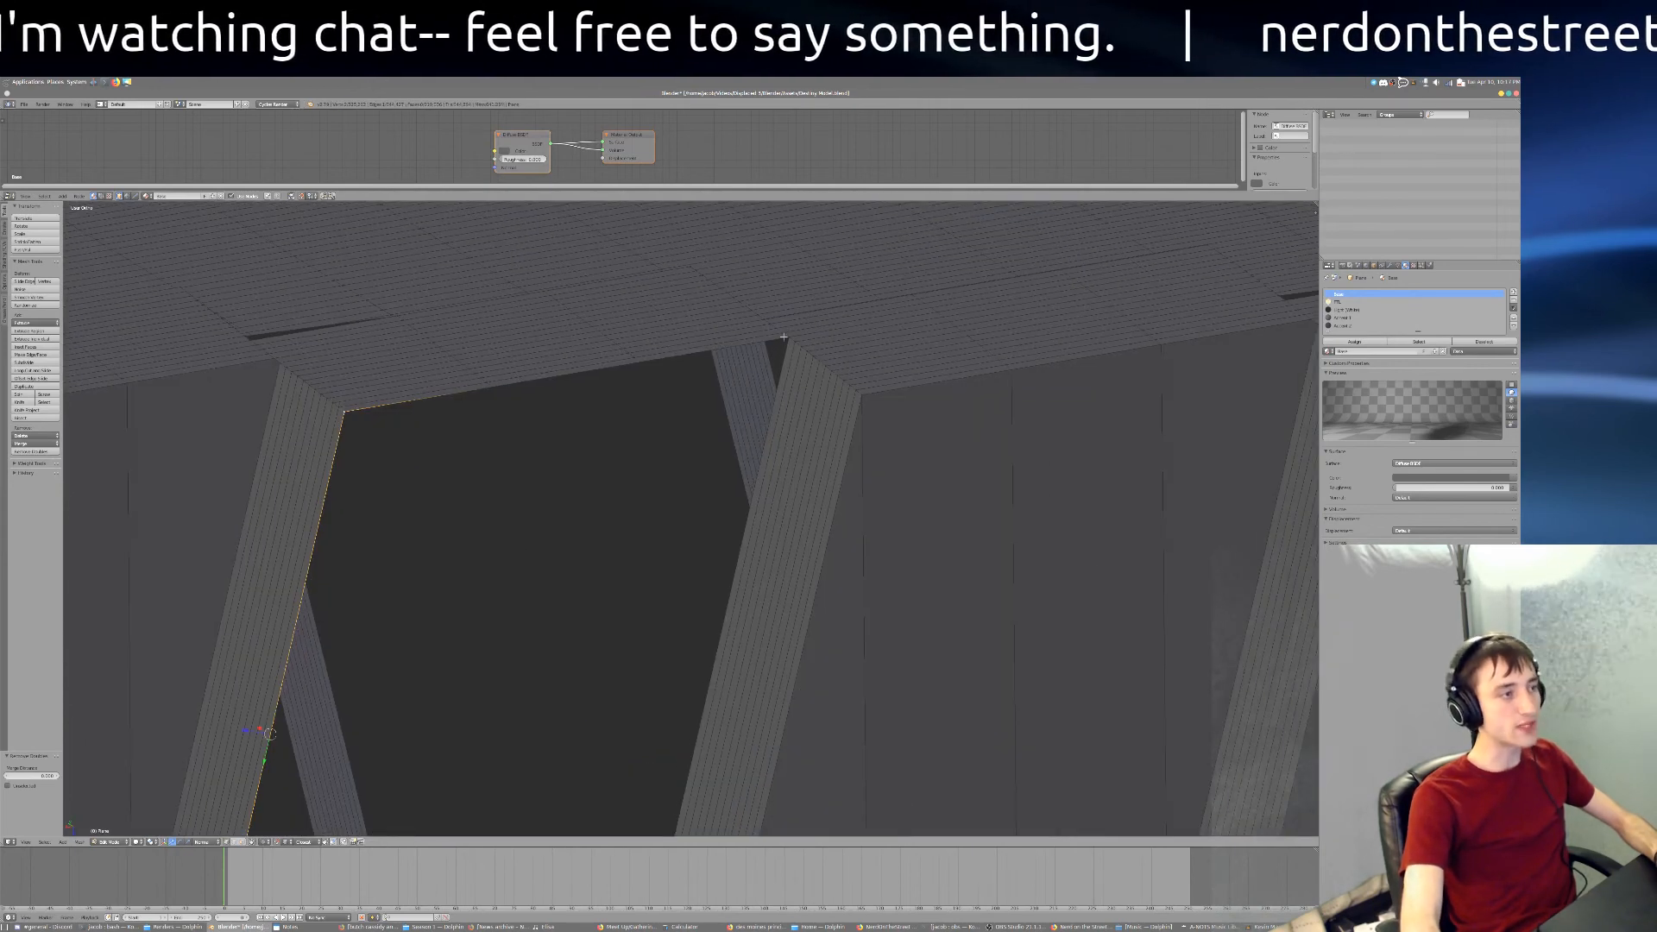
pyautogui.keyDown('shift'); pyautogui.rightClick(726, 609); pyautogui.keyUp('shift')
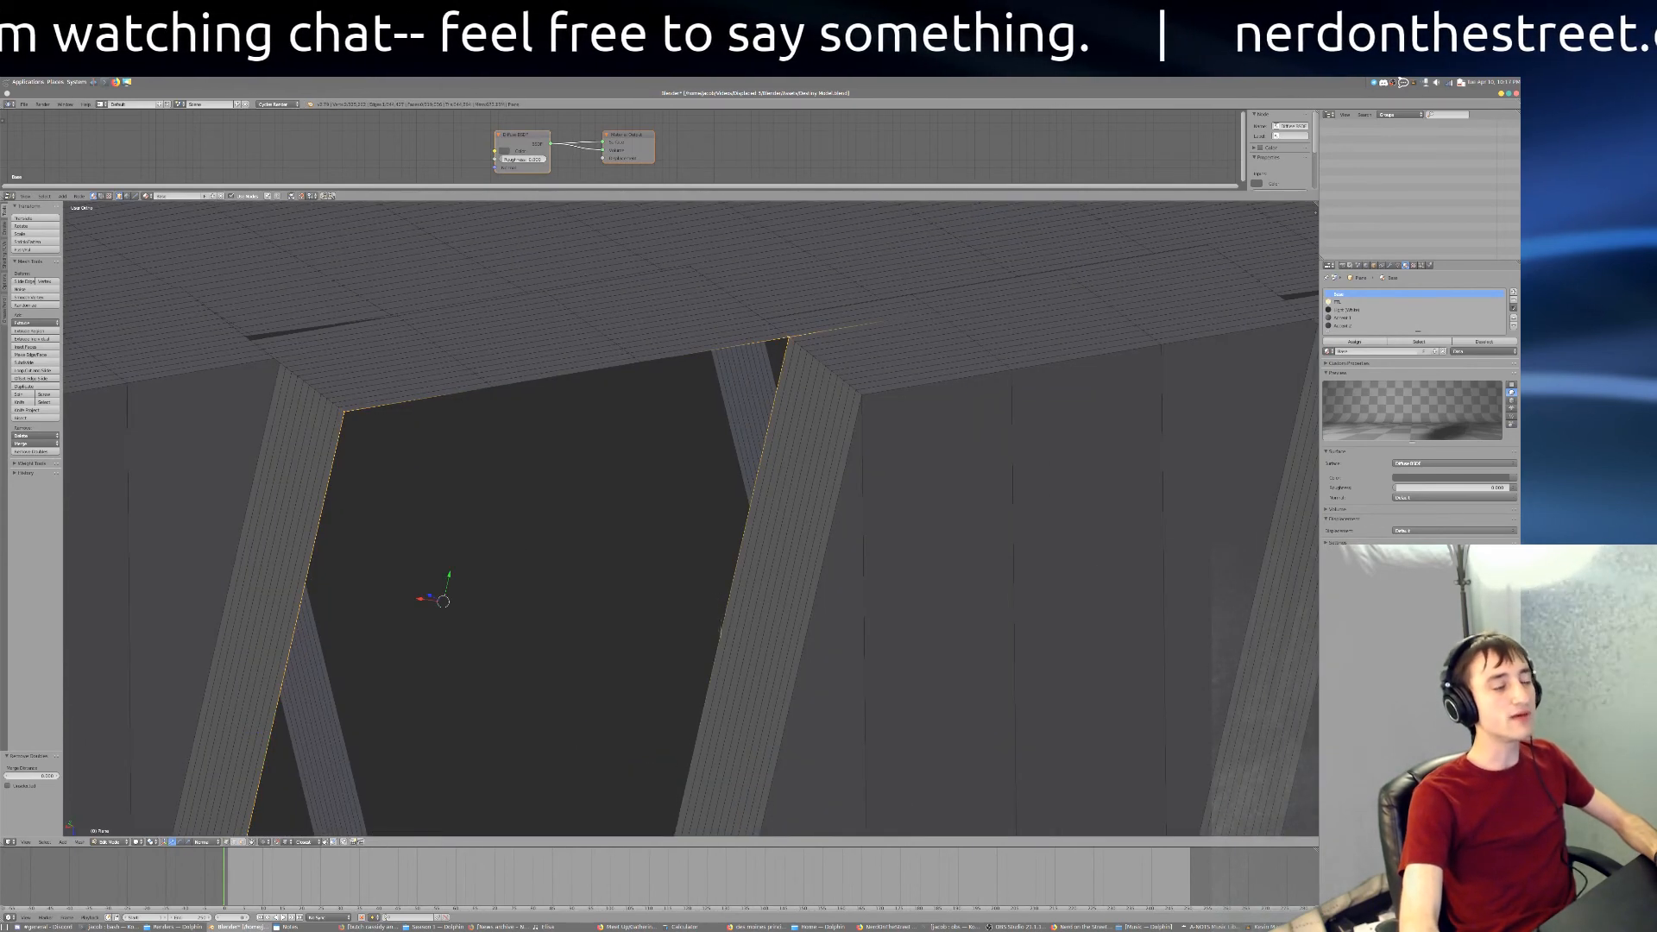
pyautogui.keyDown('shift'); pyautogui.moveTo(720, 633); pyautogui.dragTo(840, 222, button='middle'); pyautogui.keyUp('shift')
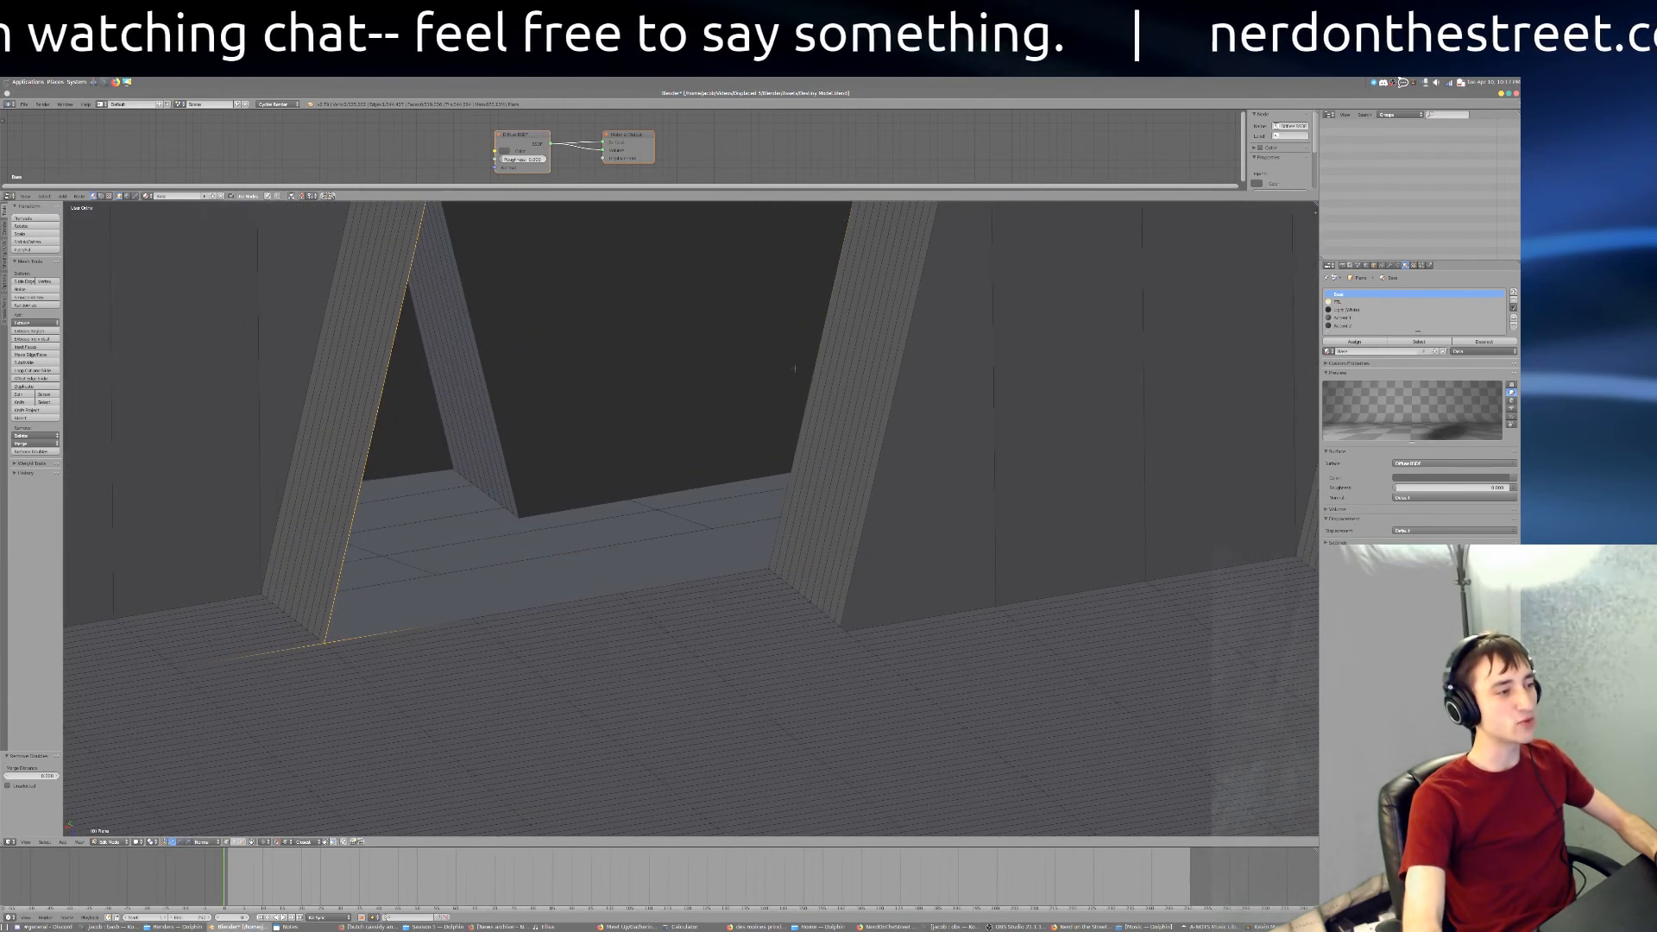
pyautogui.scroll(-4, 673, 351)
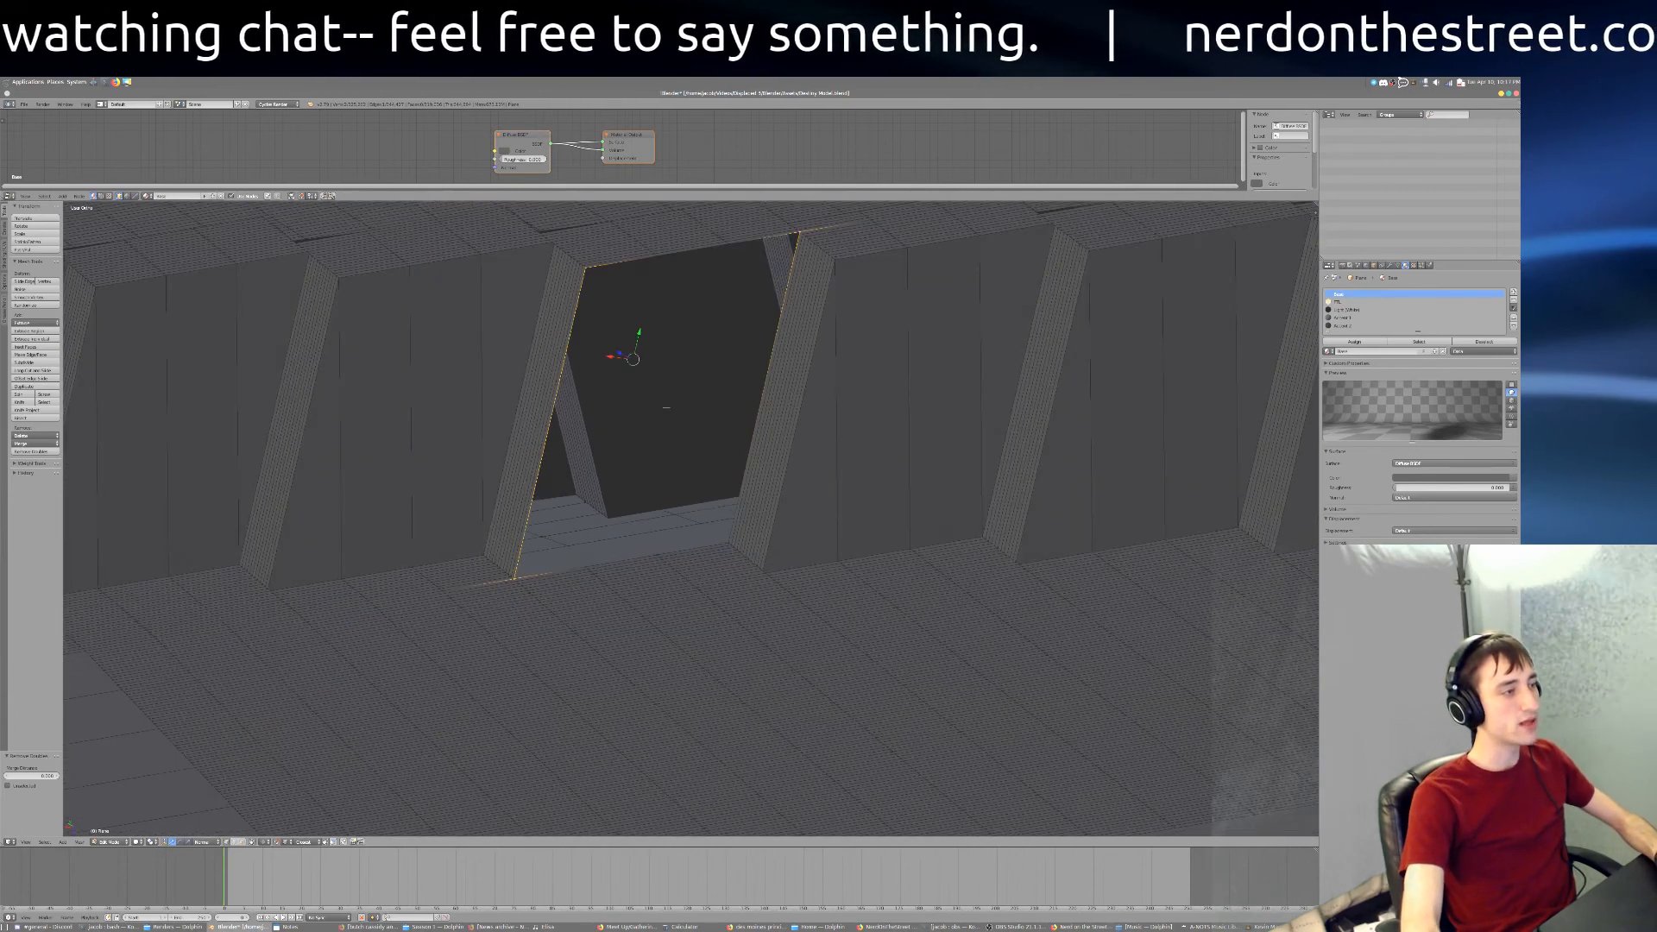
pyautogui.keyDown('shift'); pyautogui.moveTo(673, 351); pyautogui.dragTo(658, 461, button='middle'); pyautogui.keyUp('shift')
pyautogui.rightClick(497, 688)
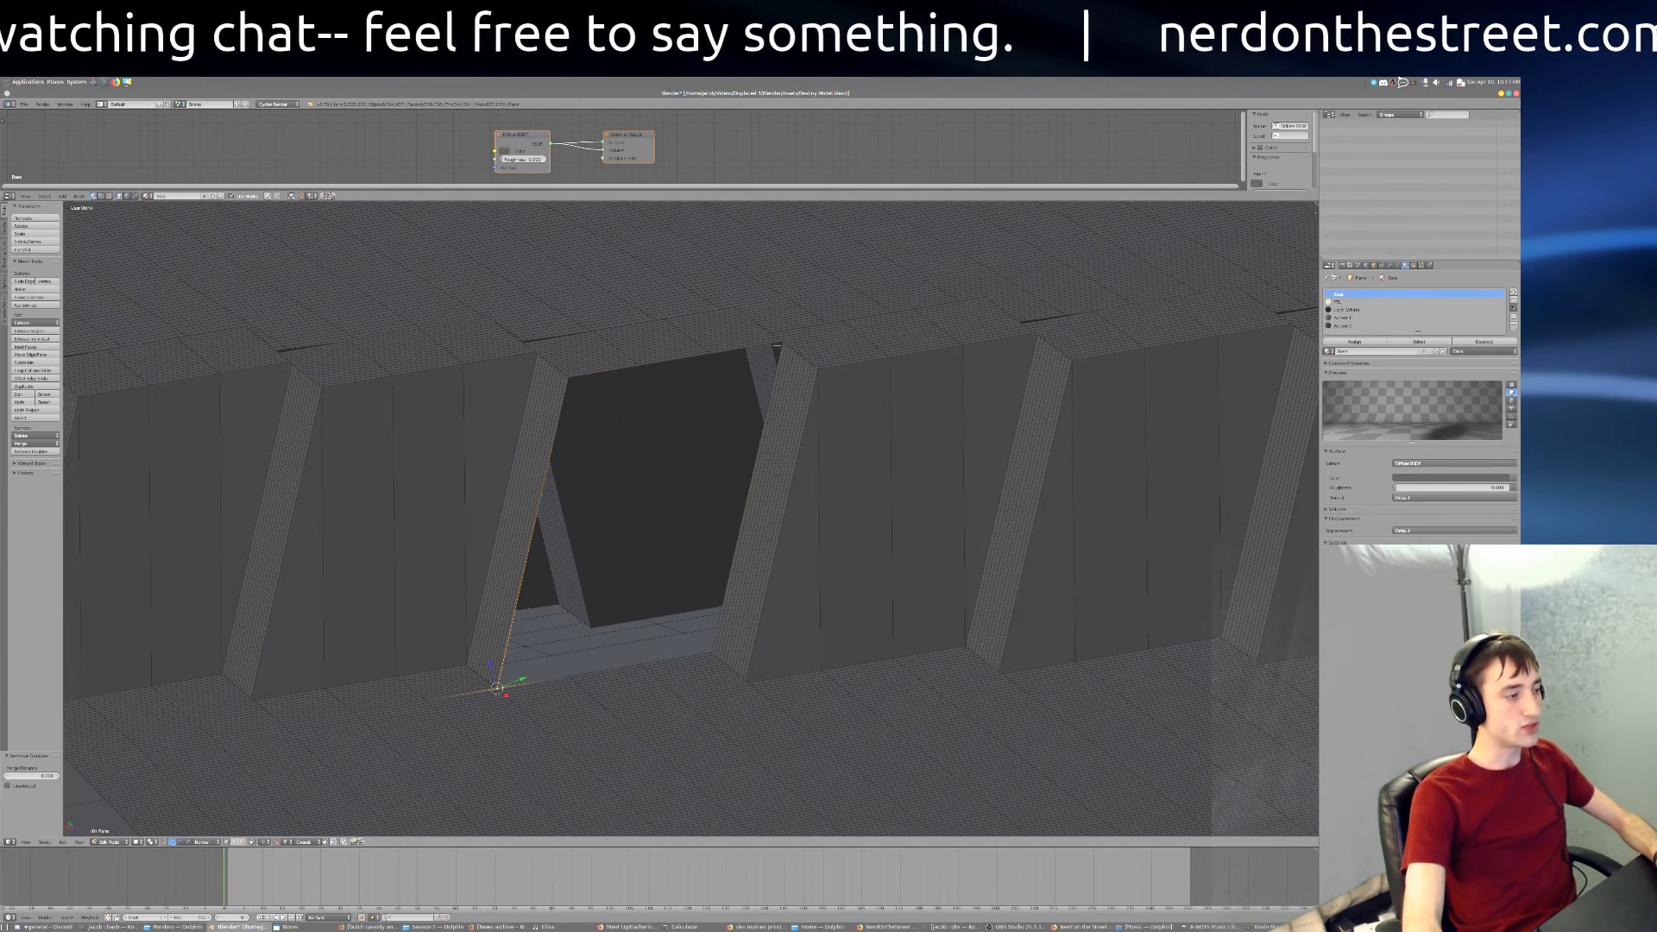
pyautogui.keyDown('shift'); pyautogui.rightClick(780, 344); pyautogui.keyUp('shift')
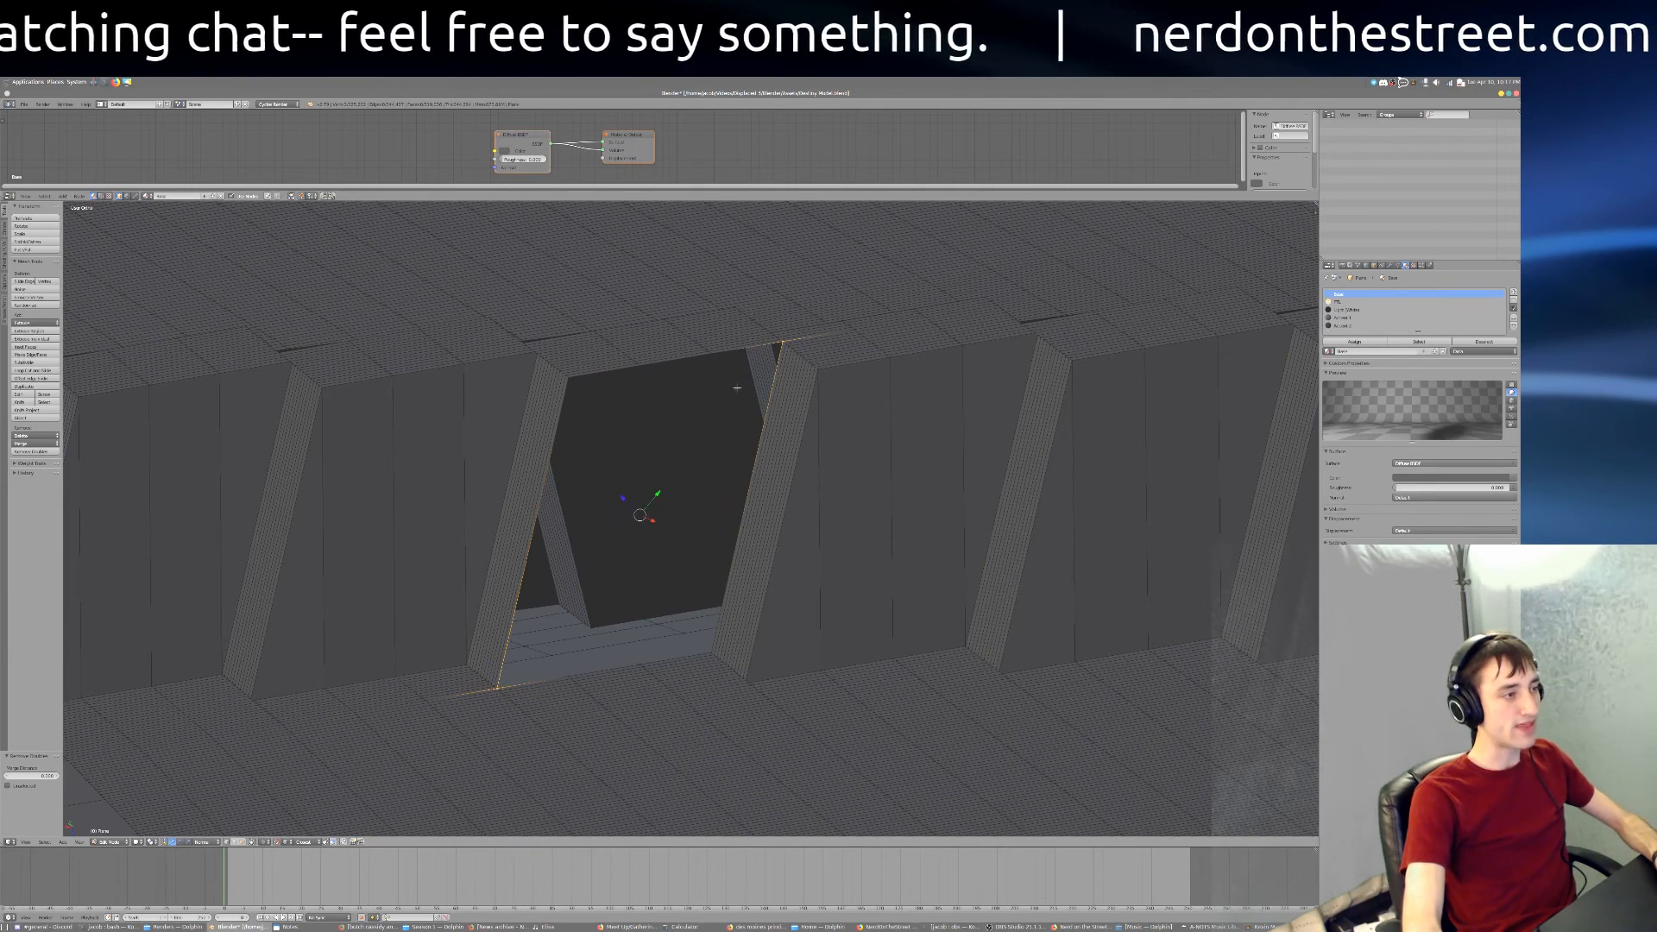
# Step: Try to fill the gap from only the two diagonal corner vertices, and undo it
pyautogui.press('f')
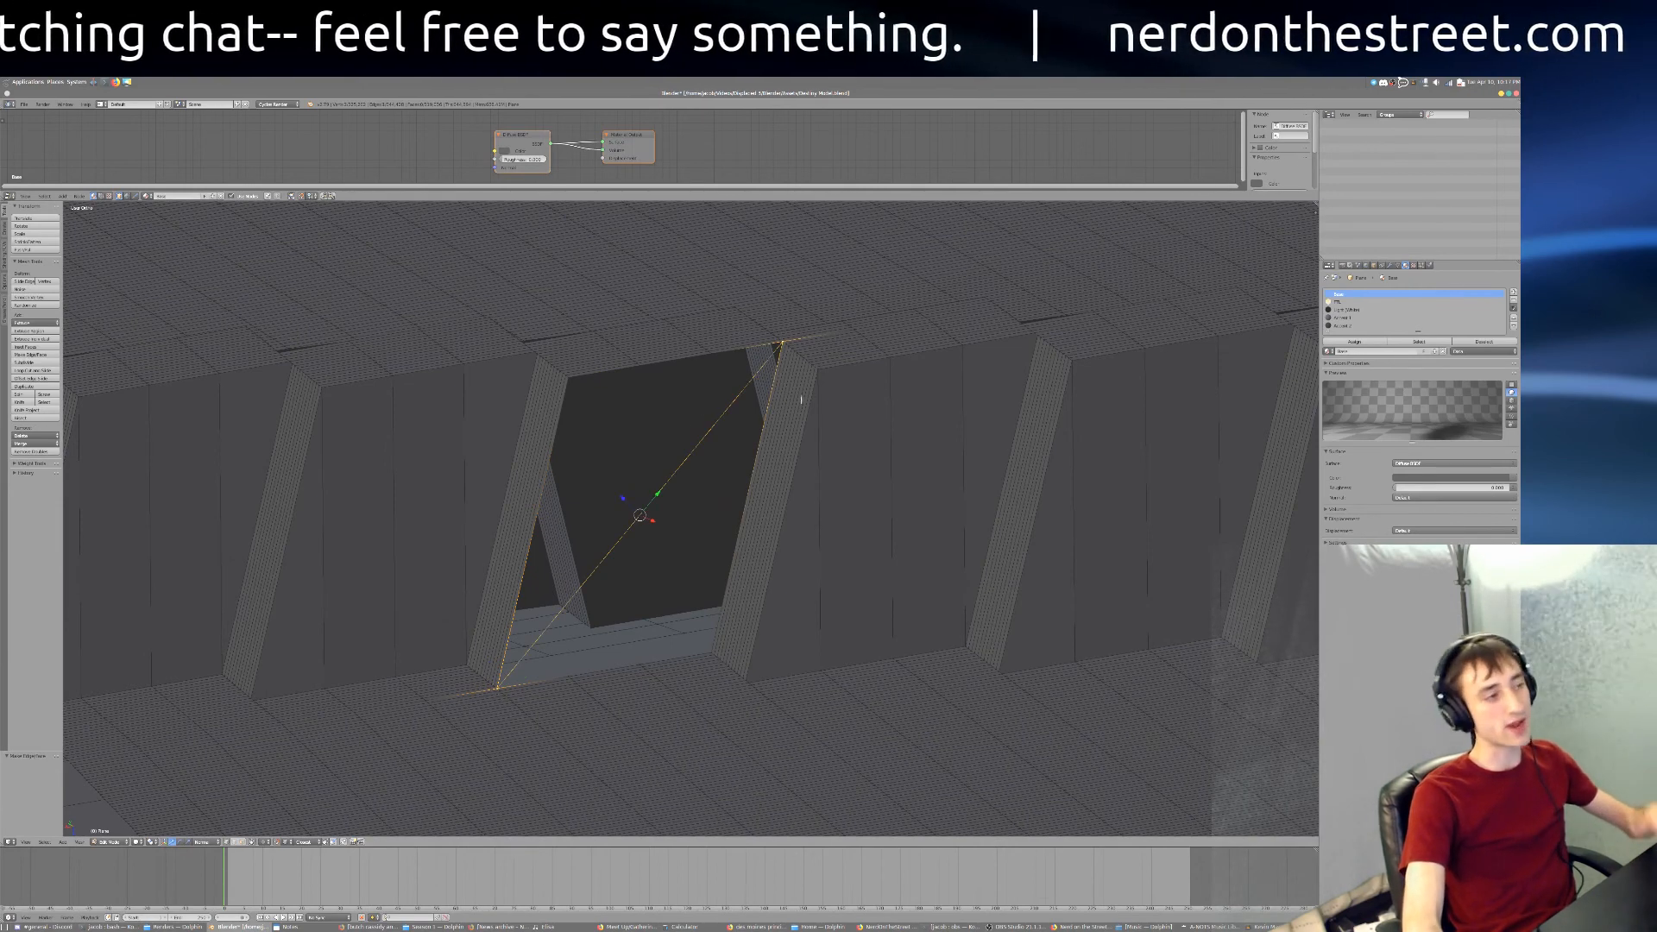
pyautogui.hotkey('ctrl', 'z')
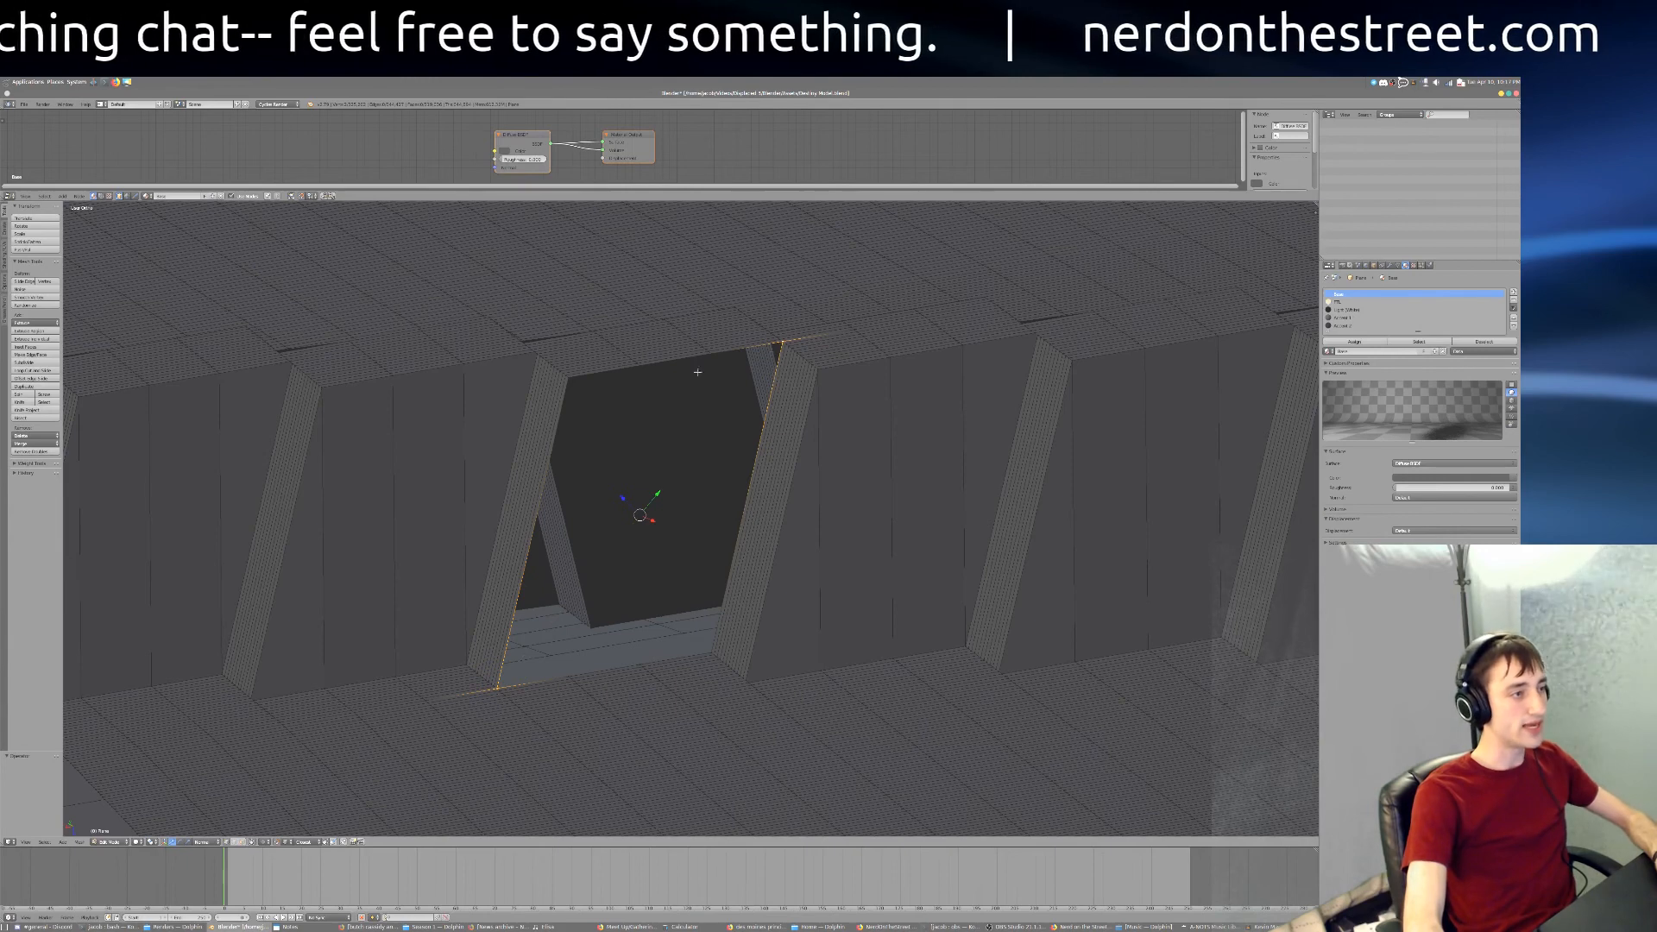
# Step: Add the gap's remaining upper and lower corner vertices to the selection, fill a face between all four, and deselect everything
pyautogui.keyDown('shift'); pyautogui.rightClick(591, 442); pyautogui.keyUp('shift')
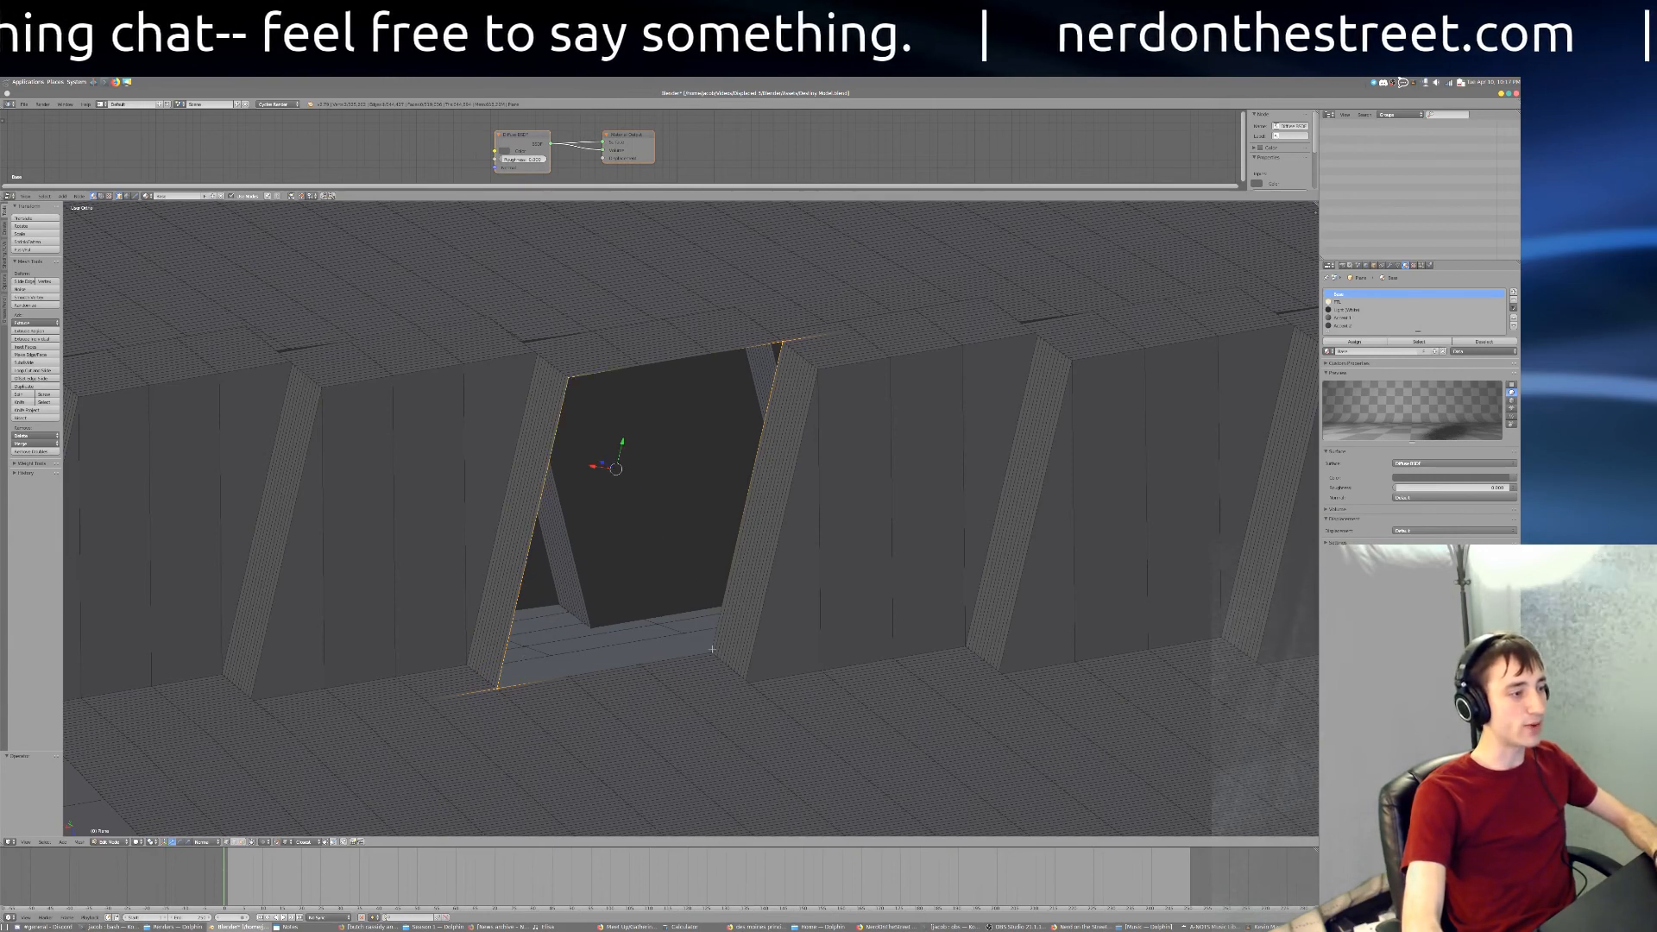
pyautogui.keyDown('shift'); pyautogui.rightClick(712, 649); pyautogui.keyUp('shift')
pyautogui.scroll(5, 738, 656)
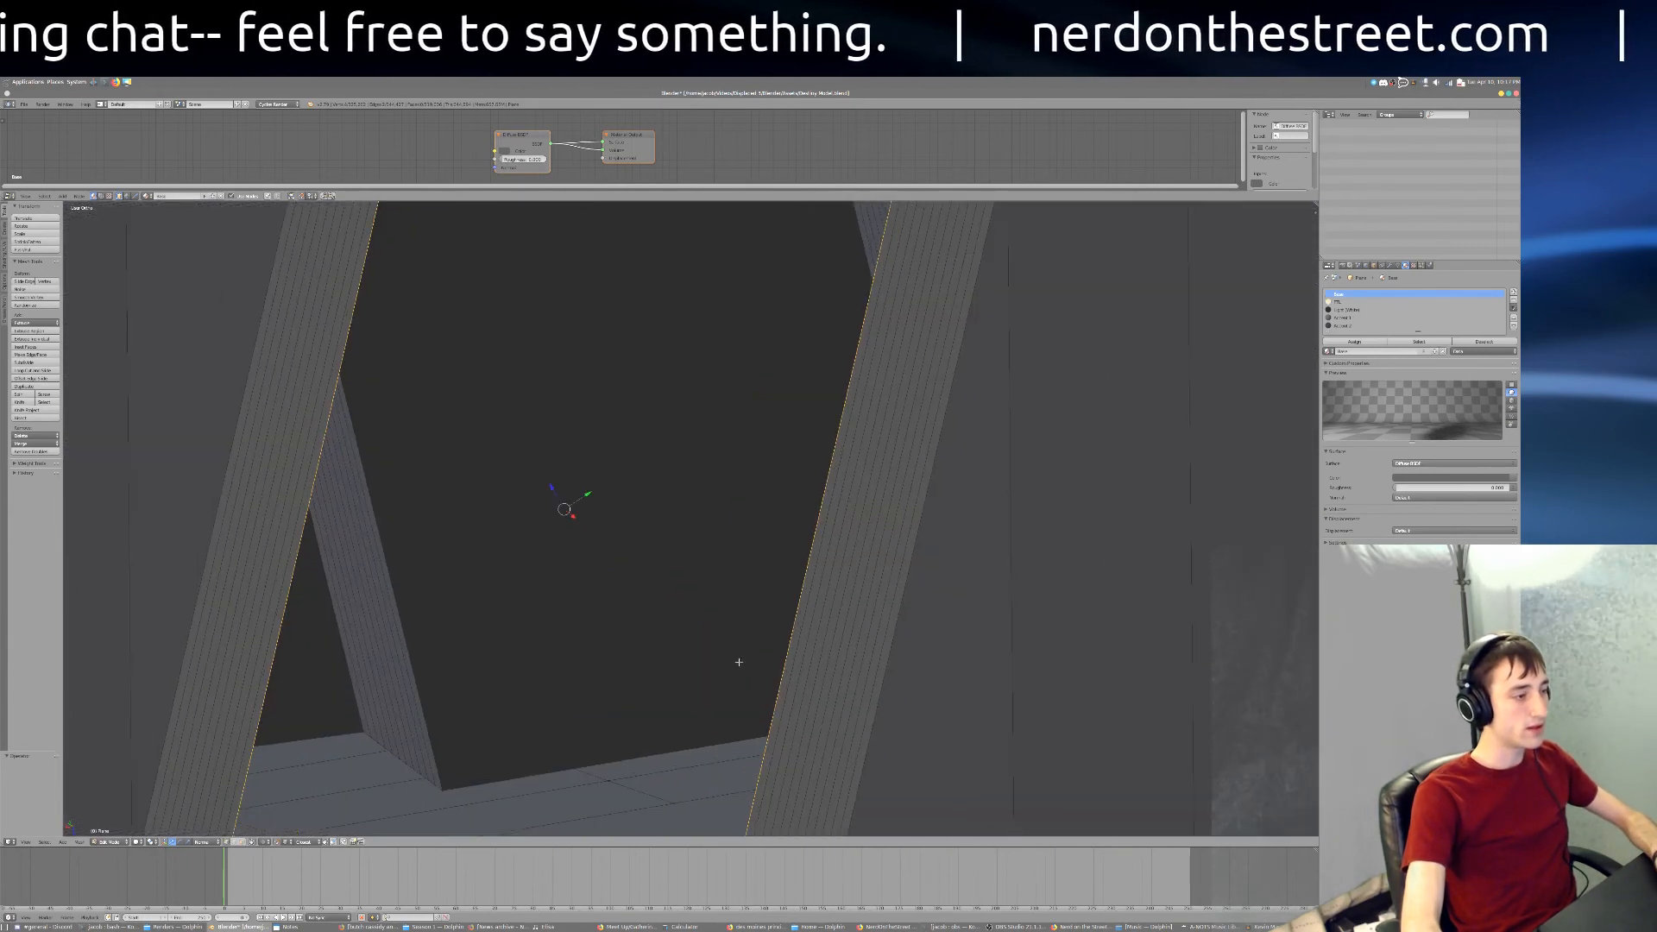
pyautogui.keyDown('shift'); pyautogui.moveTo(906, 366); pyautogui.dragTo(1082, 56, button='middle'); pyautogui.keyUp('shift')
pyautogui.moveTo(925, 536); pyautogui.dragTo(929, 571, button='middle')
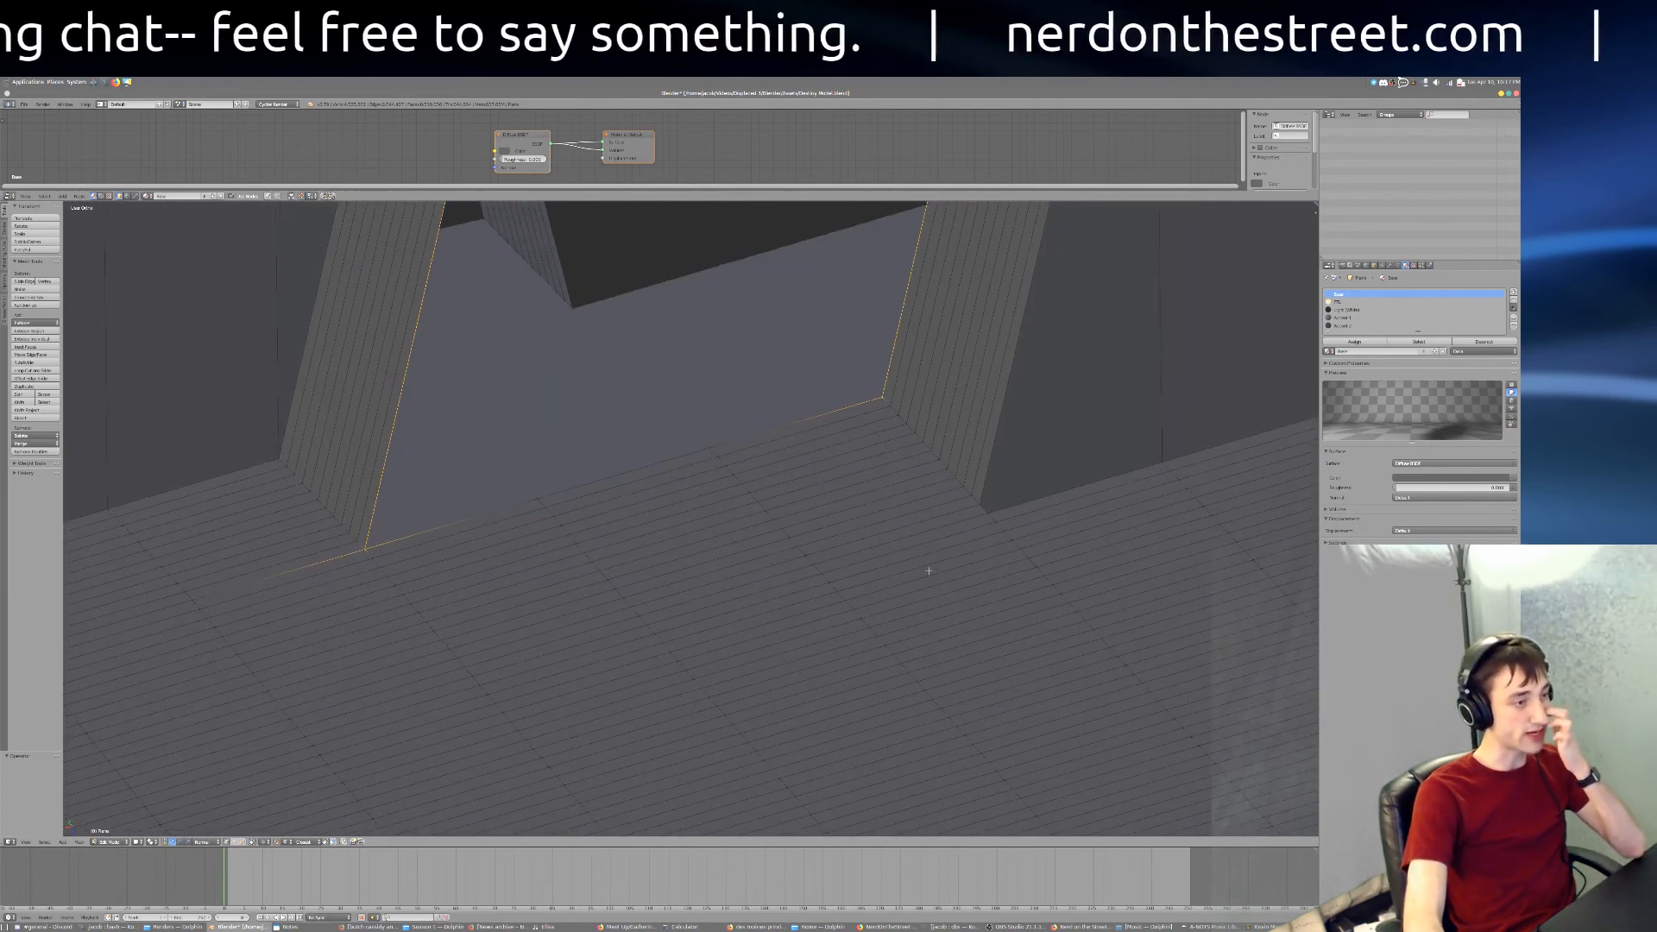
pyautogui.scroll(-6, 916, 546)
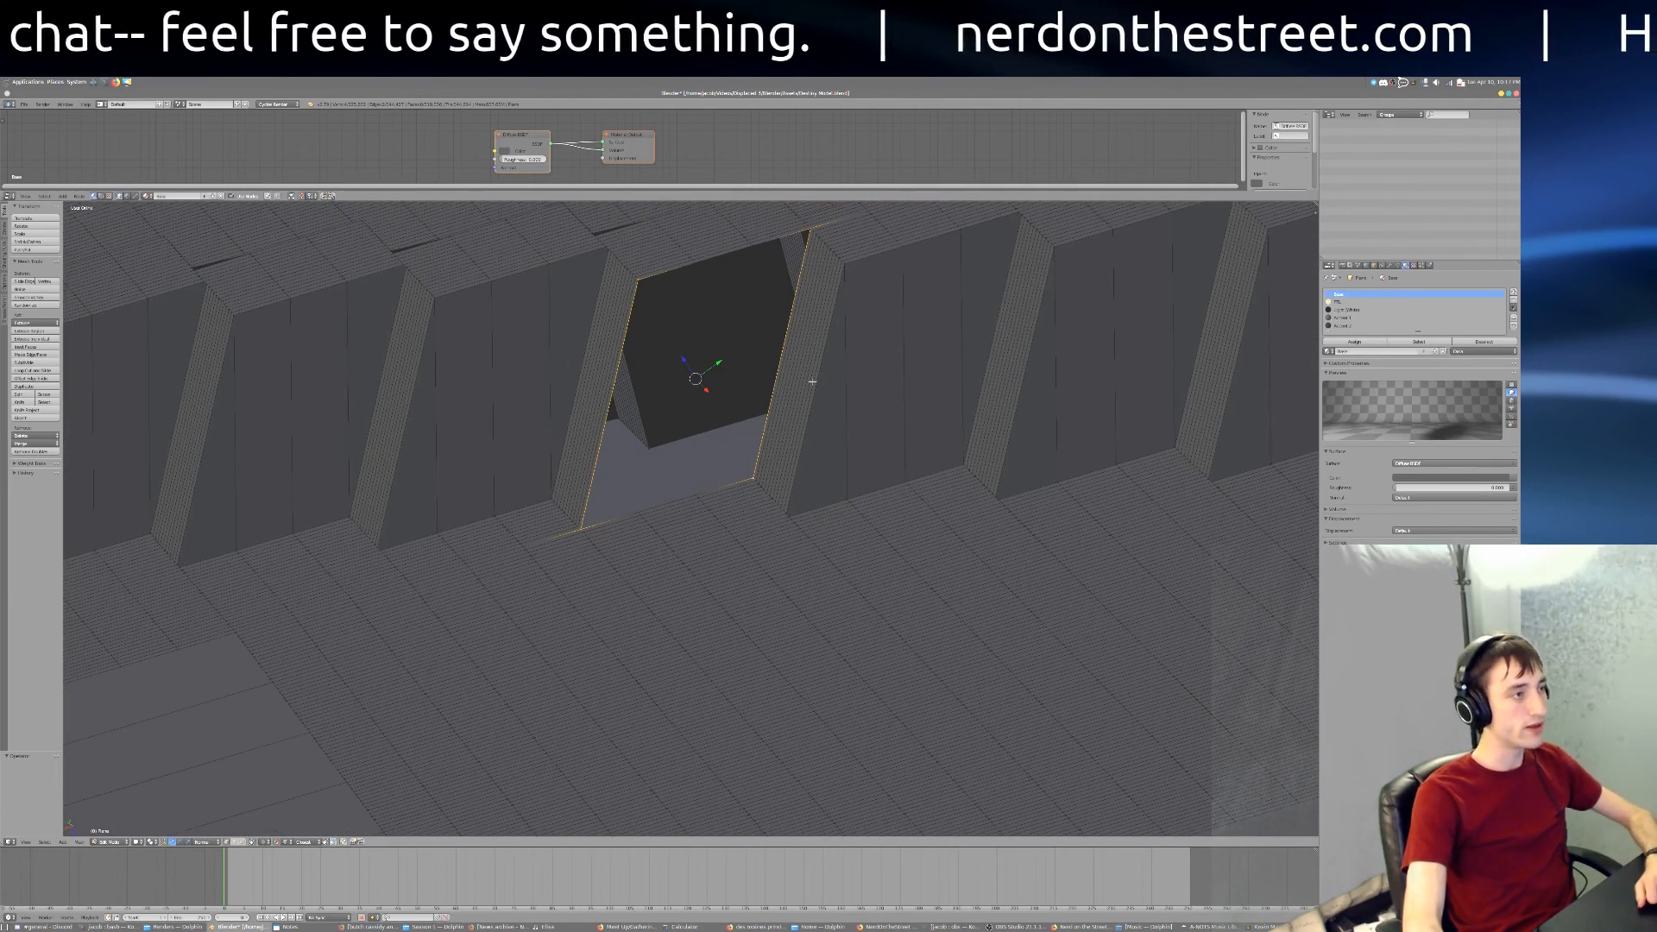
pyautogui.press('f')
pyautogui.scroll(-6, 805, 382)
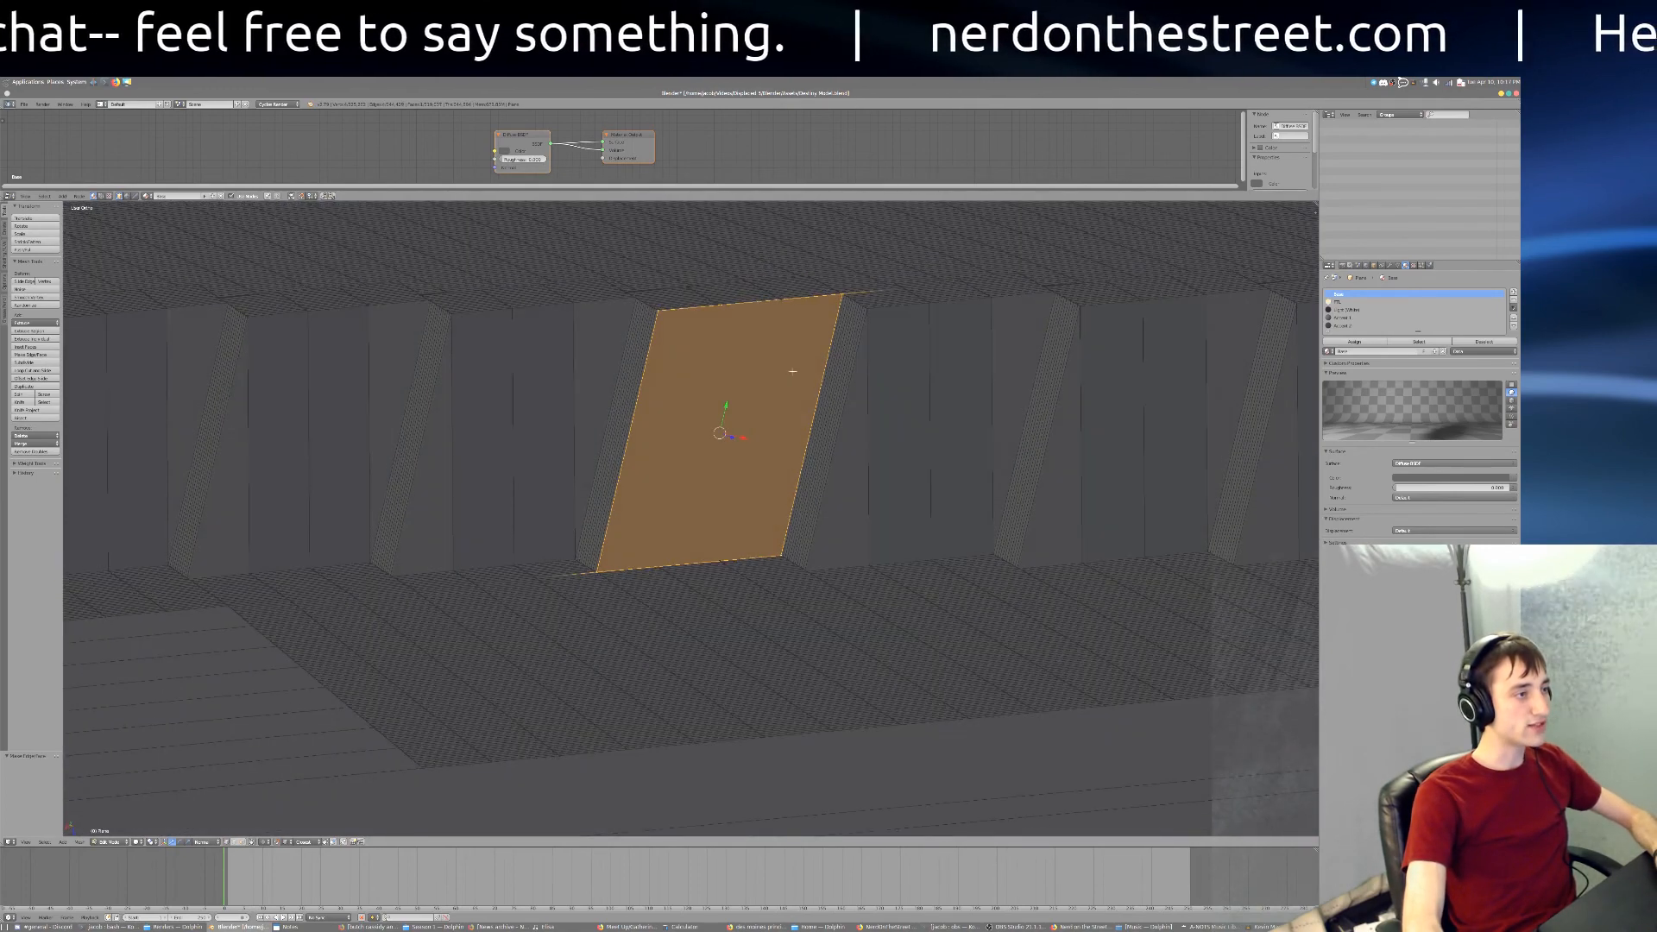
pyautogui.press('a')
# Step: Examine the whole raised stepped strip and the open areas around it from several angles
pyautogui.scroll(-6, 802, 507)
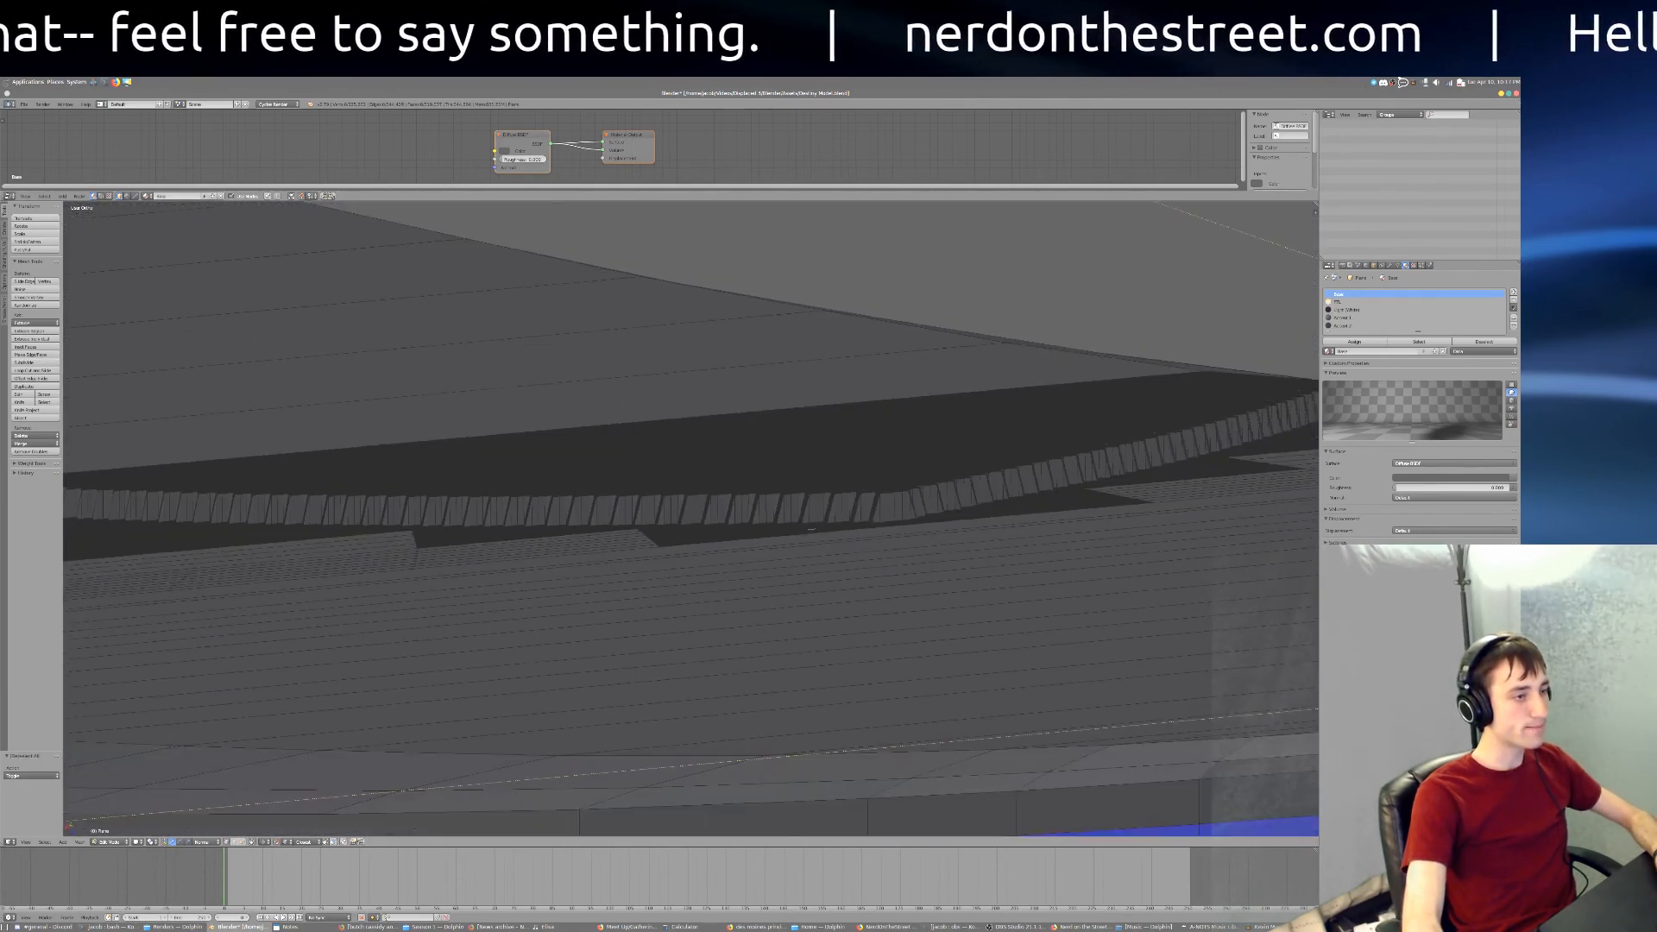
pyautogui.scroll(4, 837, 542)
pyautogui.moveTo(836, 542); pyautogui.dragTo(938, 536, button='middle')
pyautogui.scroll(-6, 874, 553)
pyautogui.scroll(2, 874, 553)
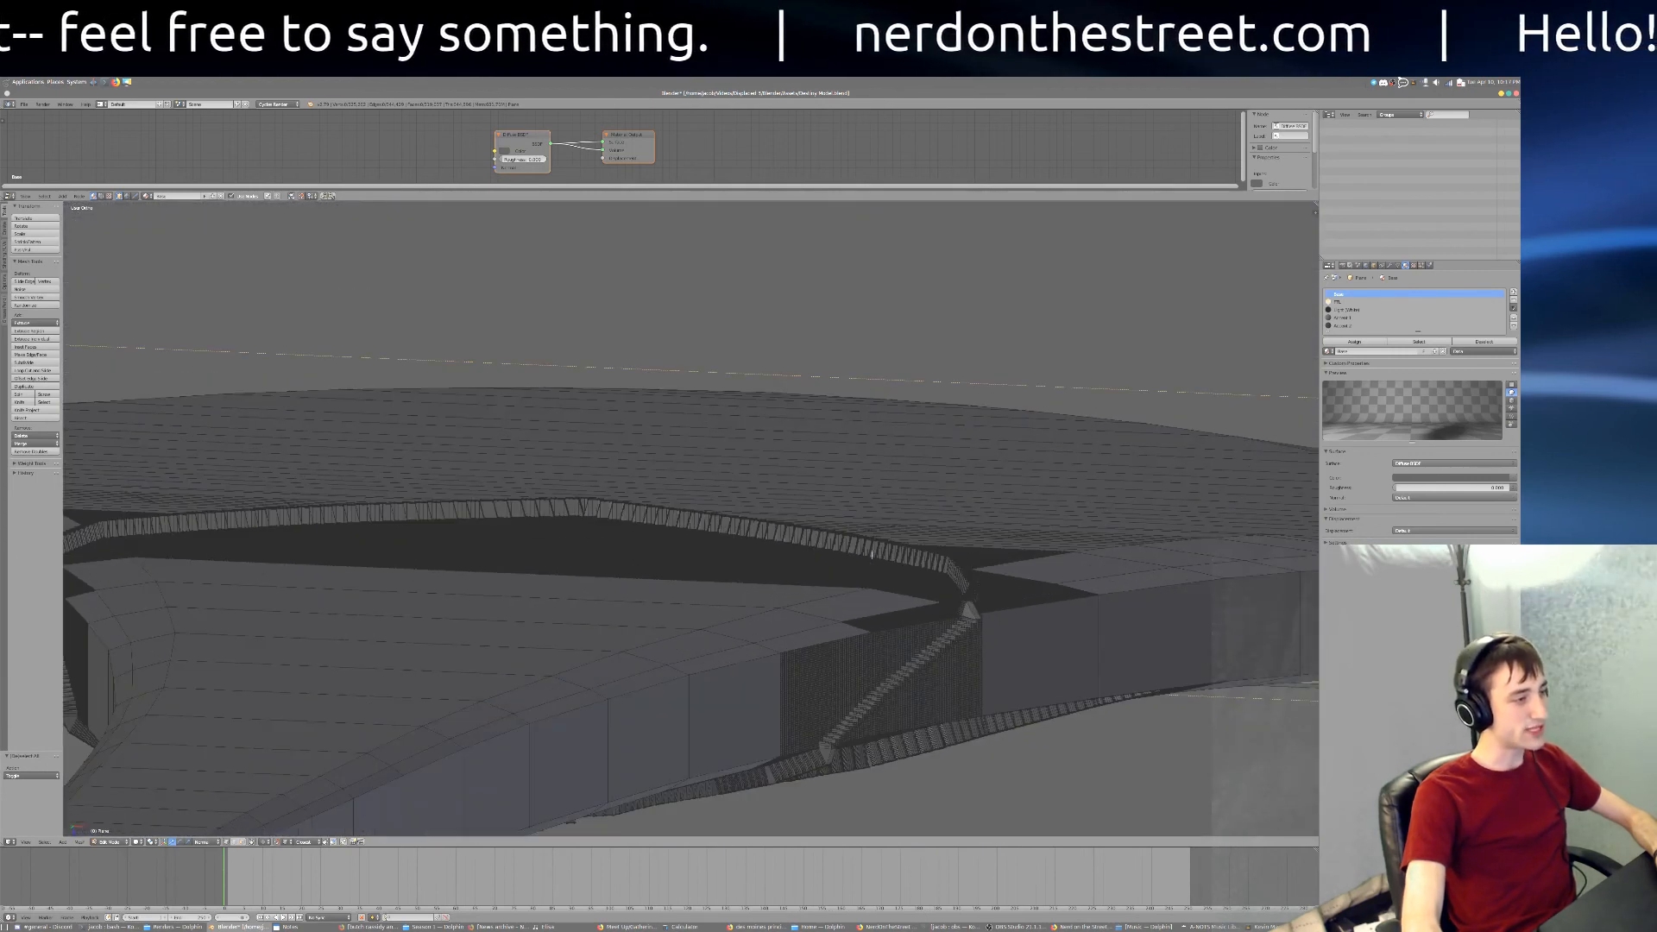
pyautogui.scroll(2, 919, 557)
pyautogui.moveTo(958, 546); pyautogui.dragTo(1154, 496, button='middle')
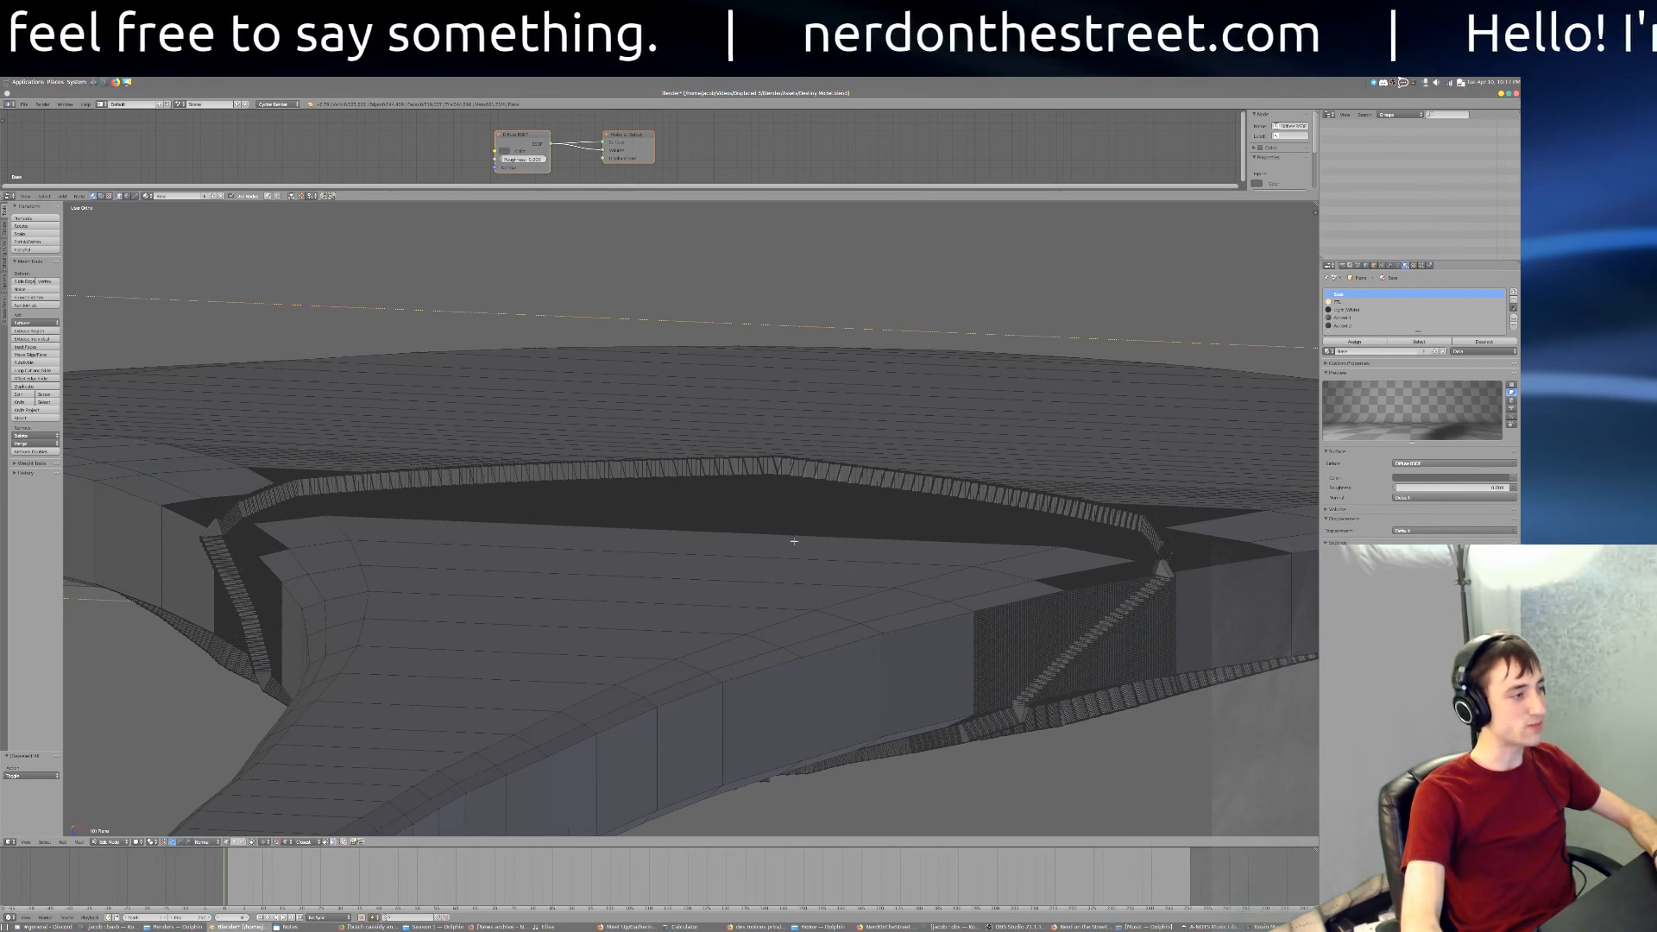
pyautogui.scroll(5, 733, 601)
pyautogui.moveTo(734, 602); pyautogui.dragTo(707, 599, button='middle')
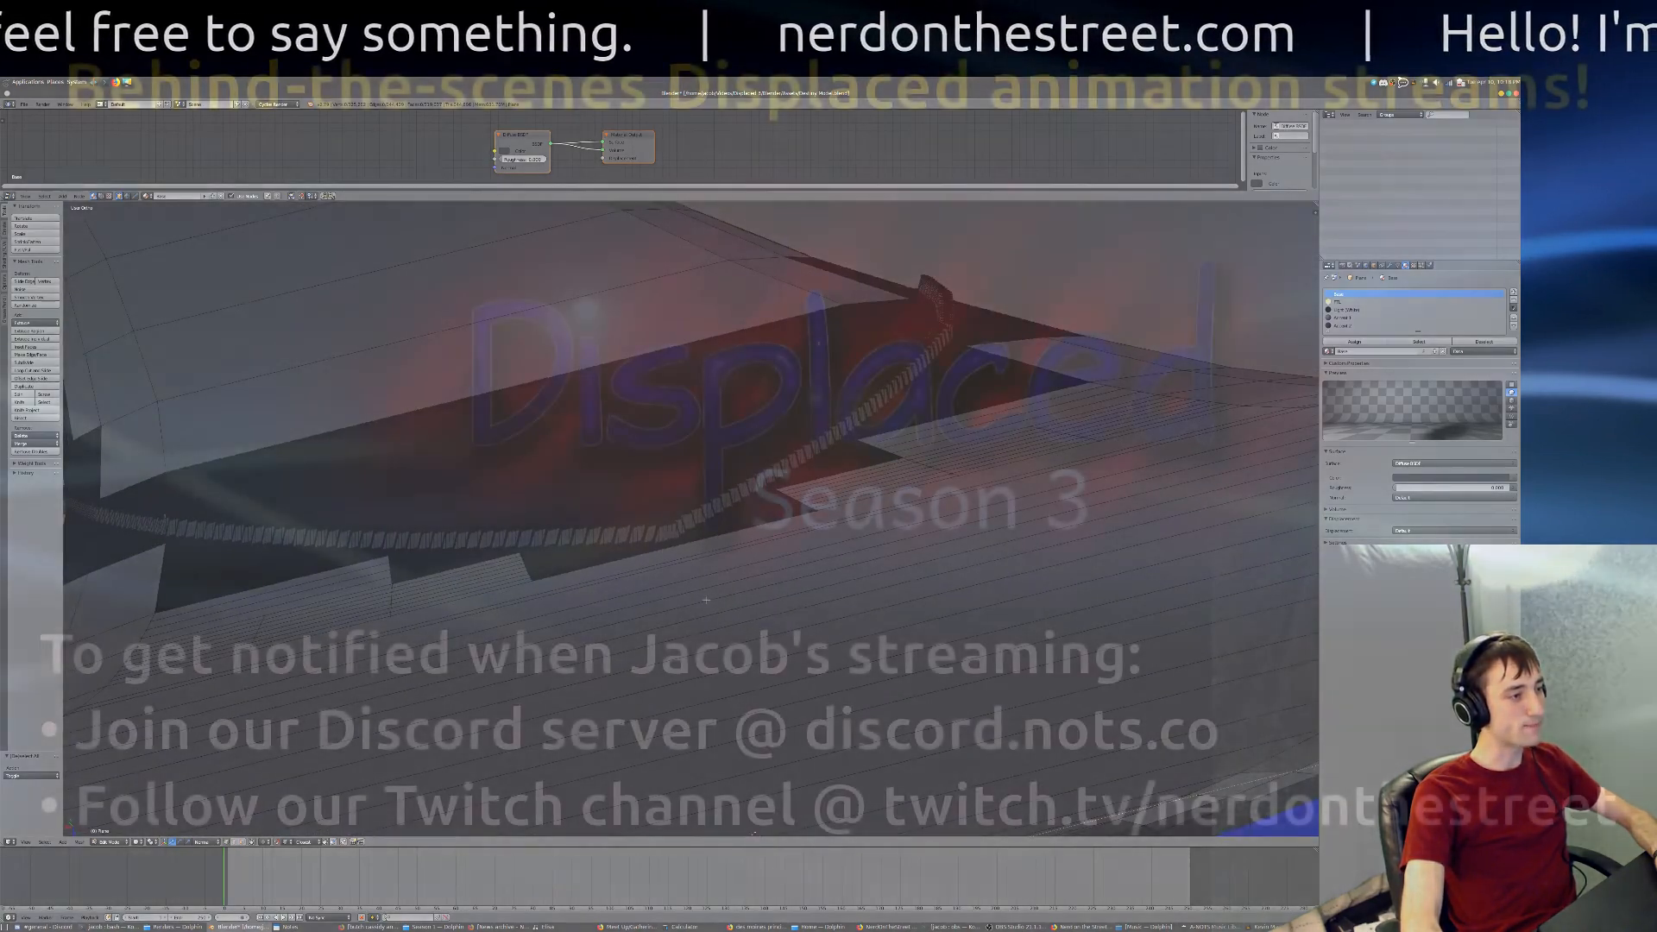